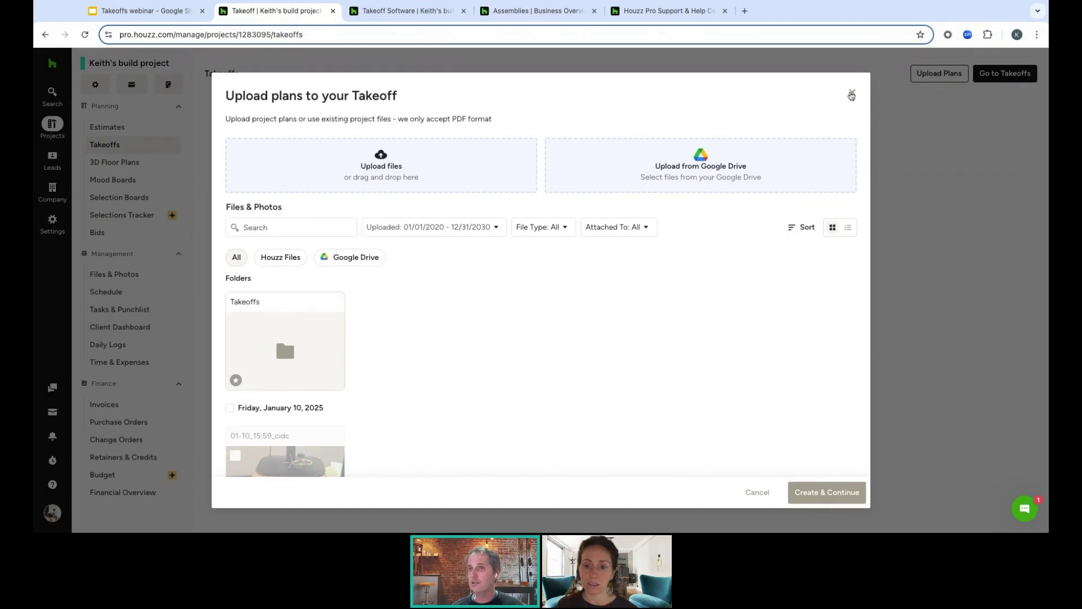
Dismiss the plan upload dialog and switch to the open takeoff canvas showing the DuBro_S_Fl_Plan_Houzz_250124-merged floor plan
click(850, 95)
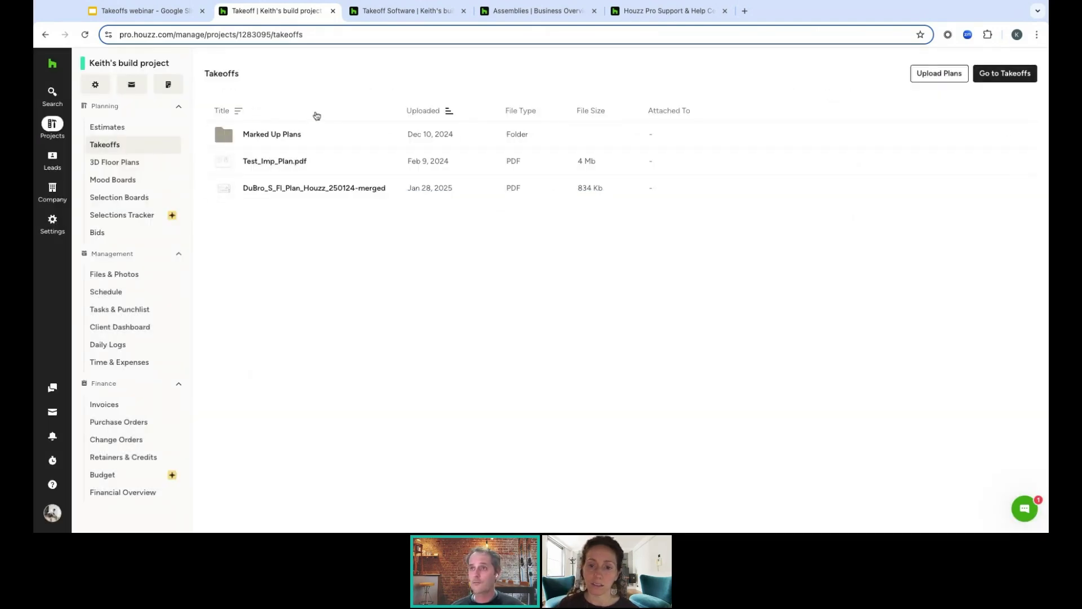
click(410, 12)
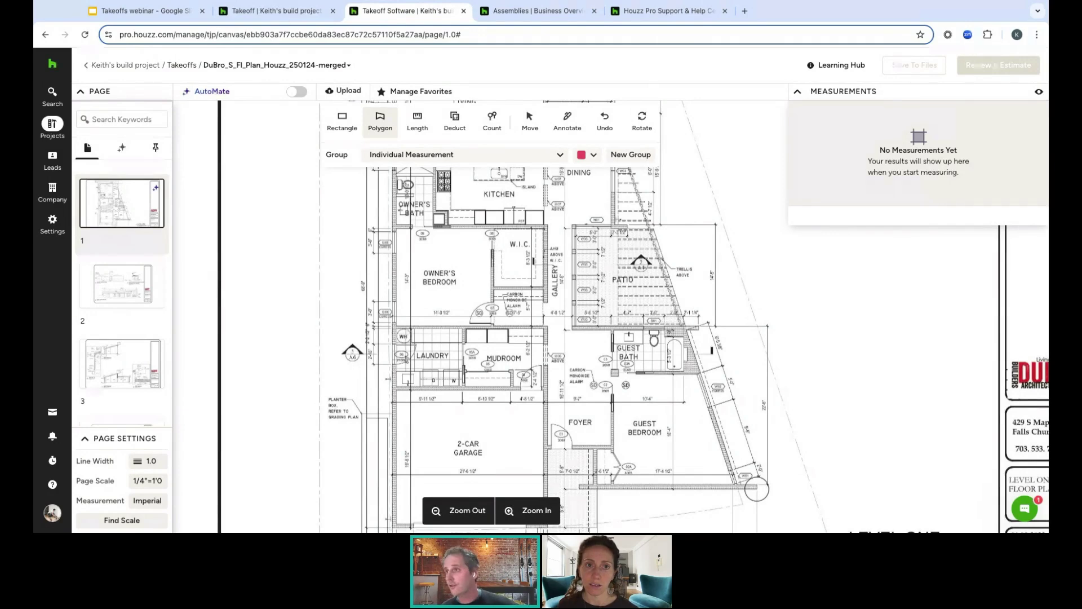
scroll(599, 323, up, 1)
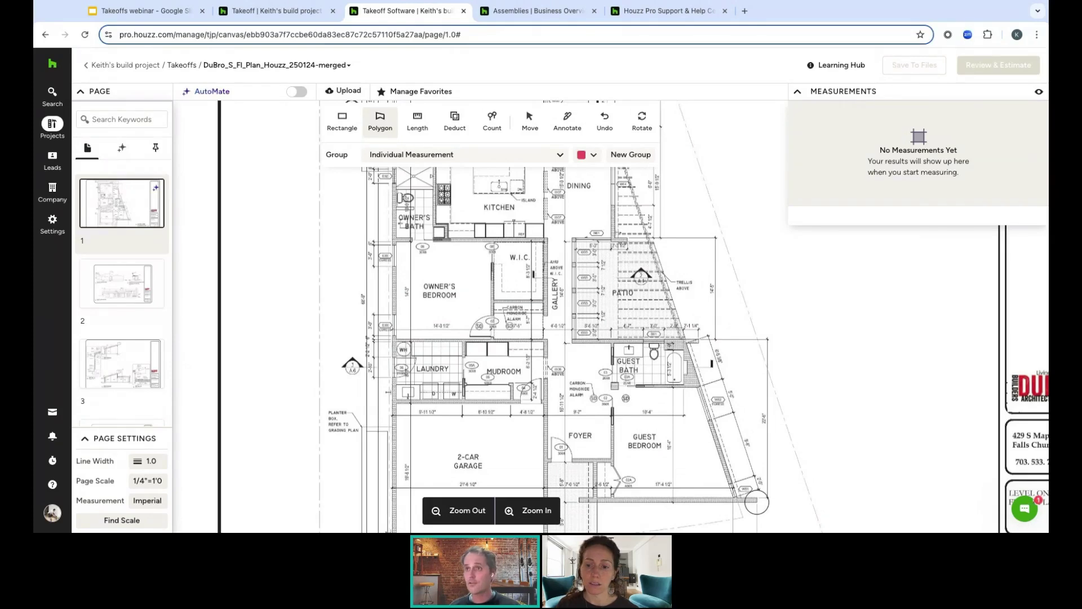
Choose DuBro_S_Fl_Plan_Houzz_250124-merged from the list of available plans and cancel the stray polygon measurement on the canvas
click(348, 92)
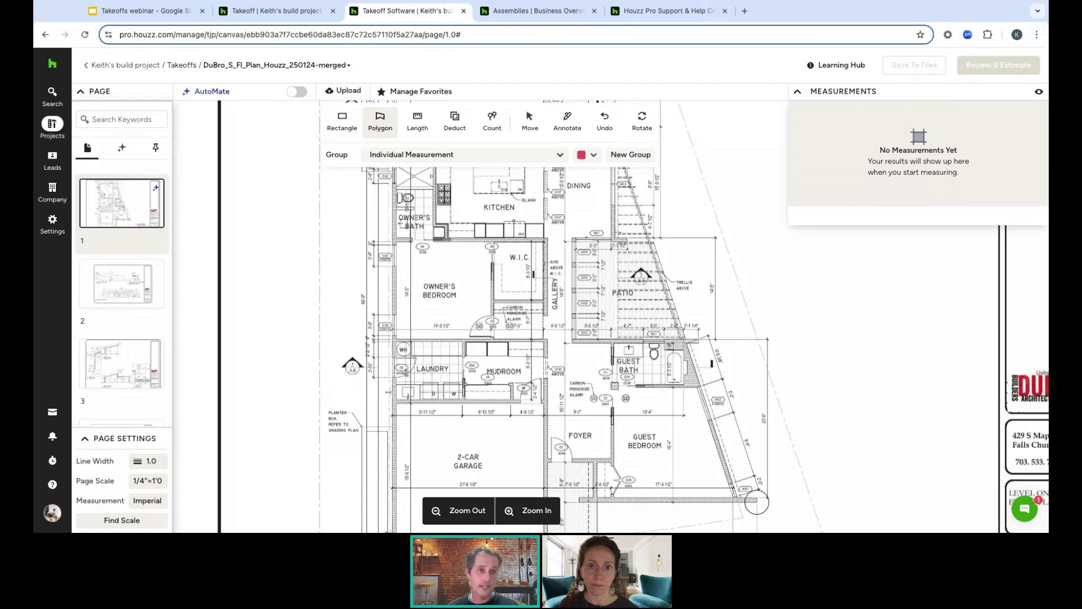
click(347, 68)
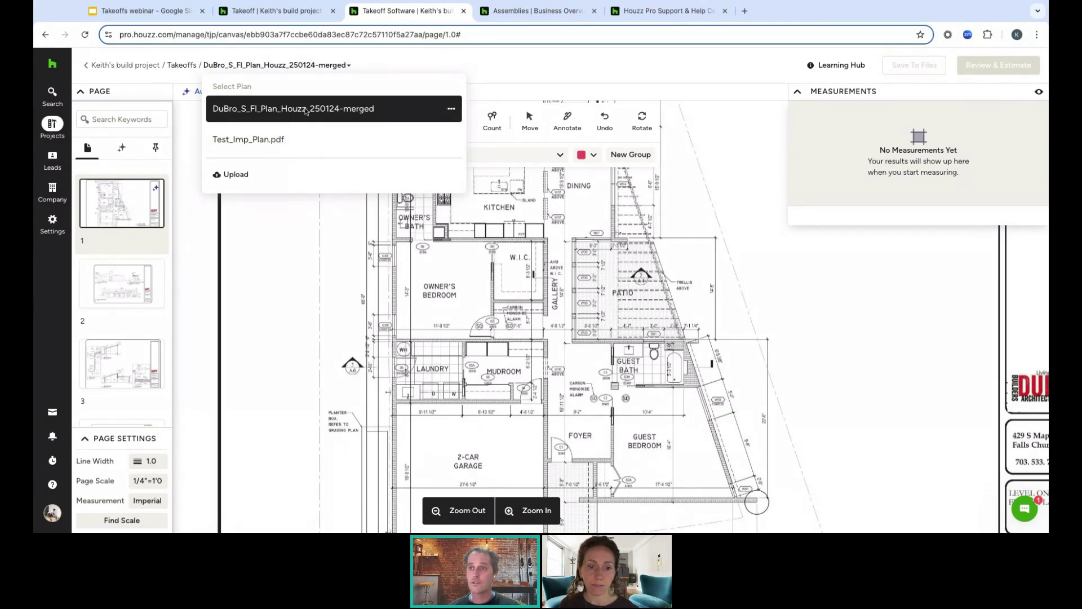
click(372, 107)
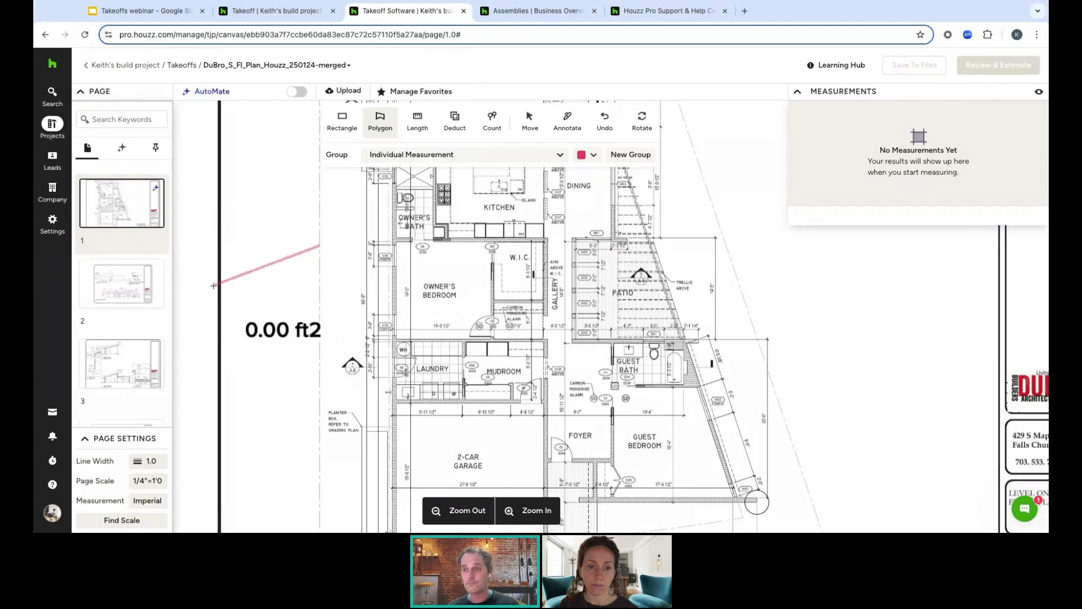
key(Escape)
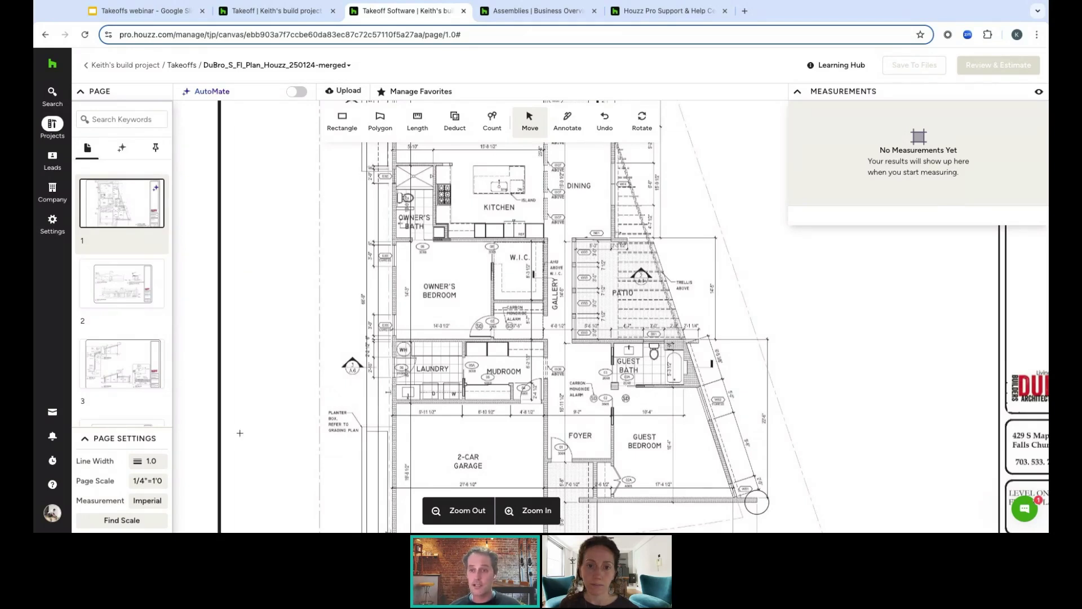
View the available help resources and search the support chat's help articles for "takeff mesurements", clearing the search when done
click(52, 484)
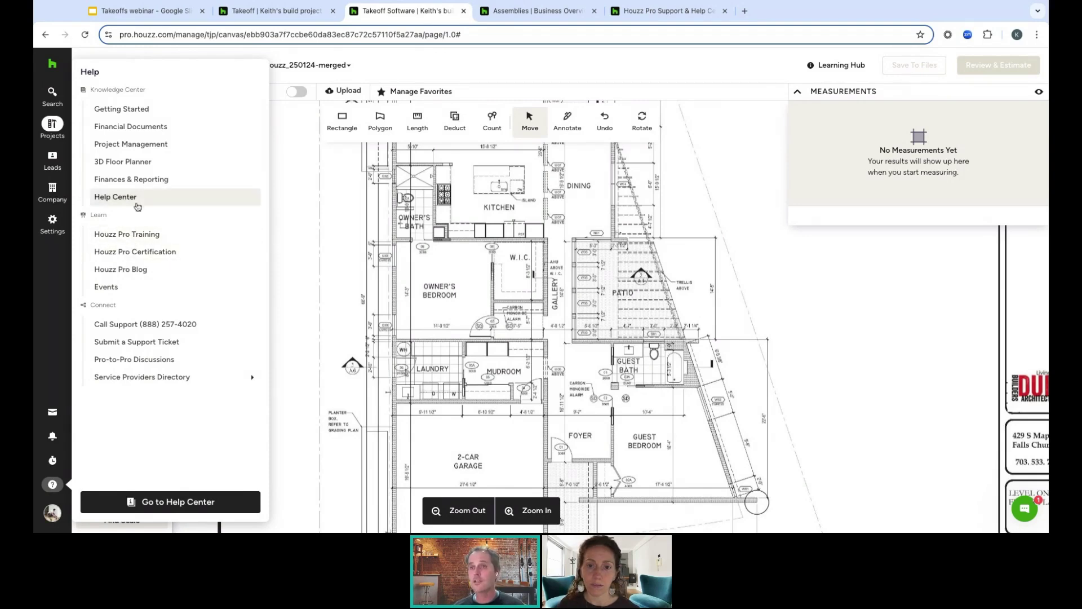
click(314, 302)
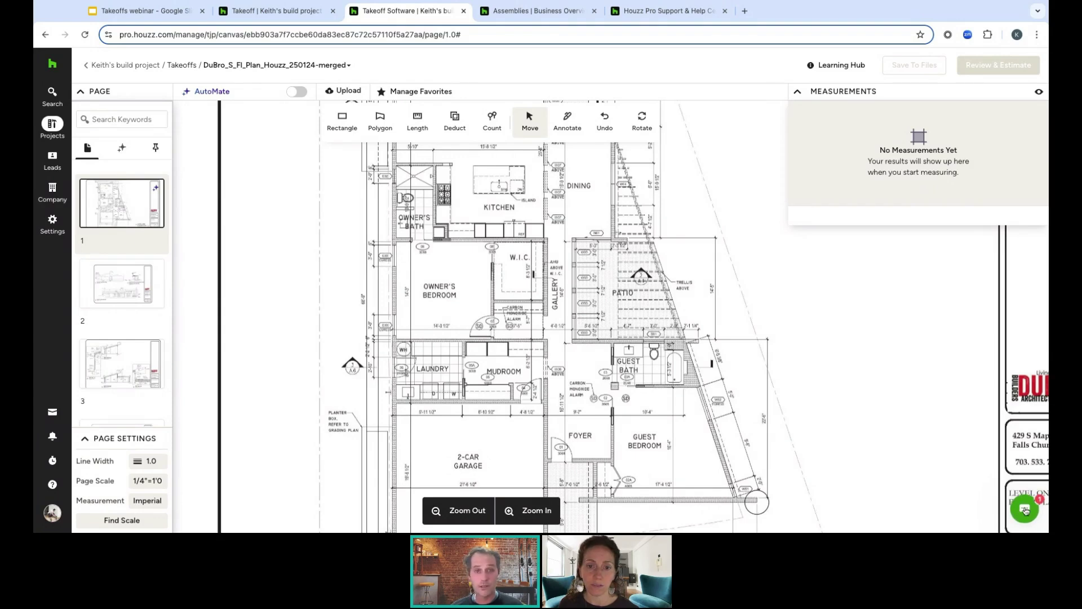
click(1025, 510)
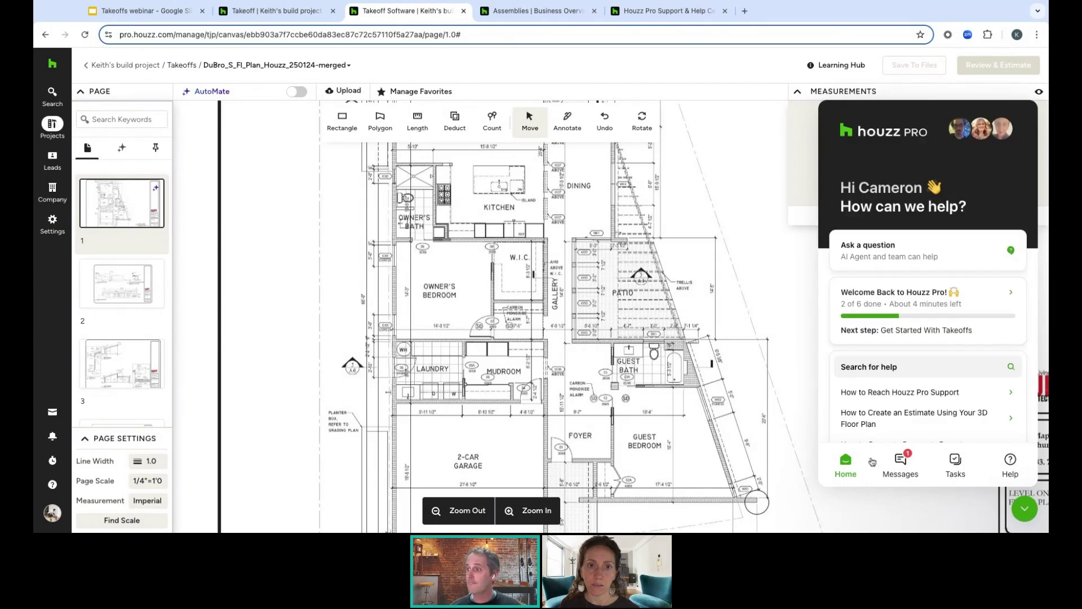
click(897, 369)
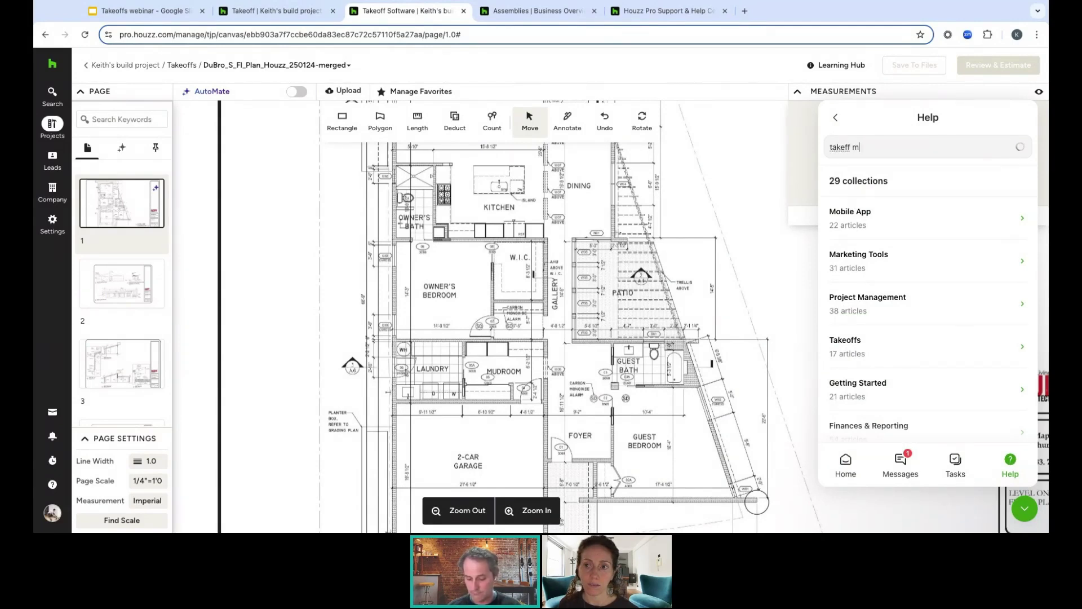
text(takeff mesurements)
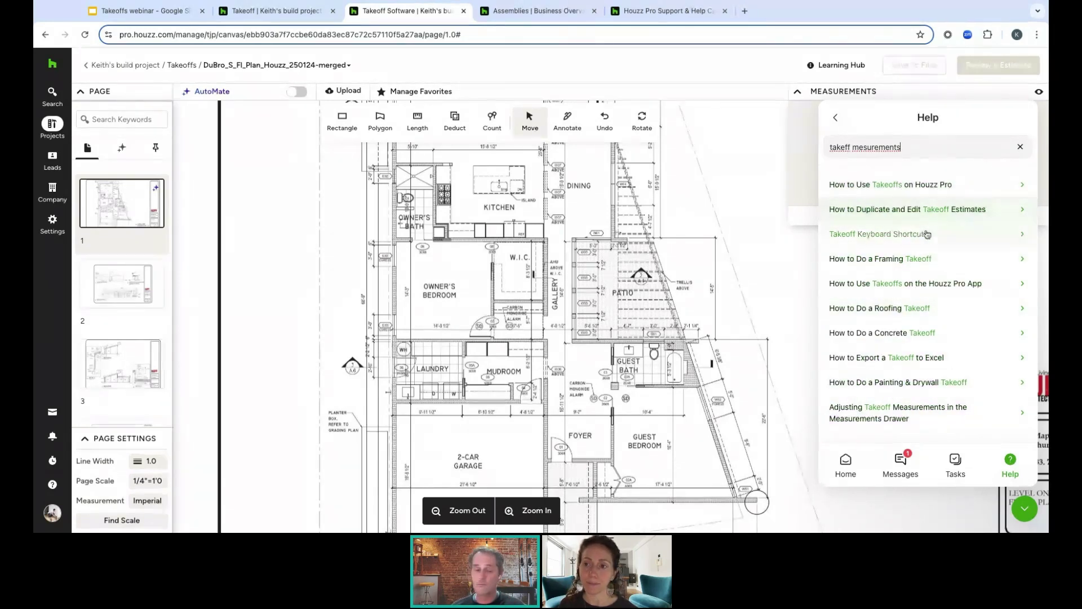
click(1020, 148)
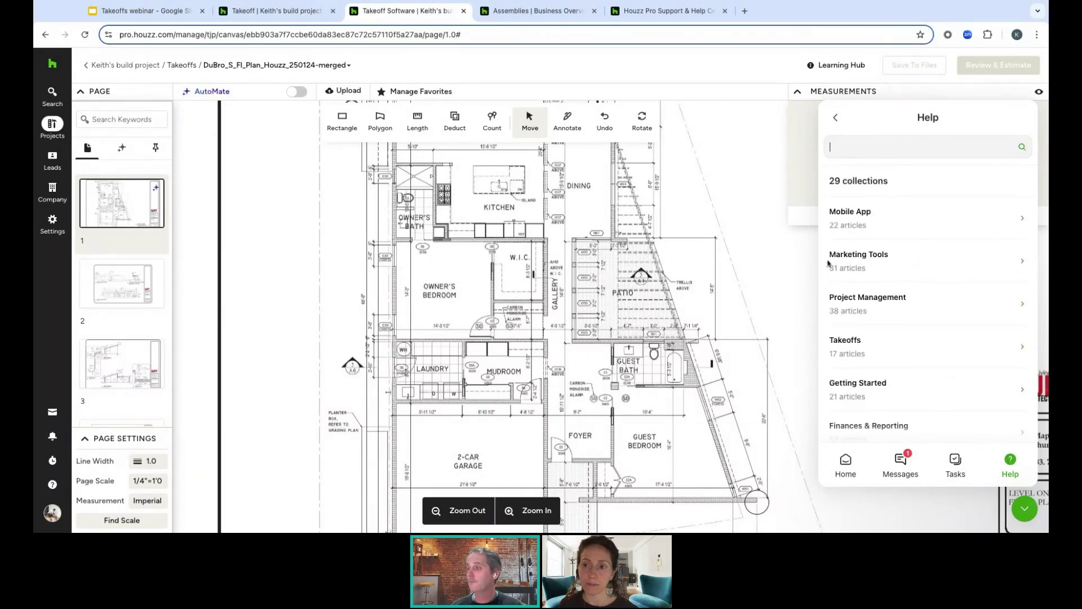
click(760, 356)
Switch to the Houzz Pro Help Center and examine the articles and video tutorials in its Takeoffs section
click(672, 10)
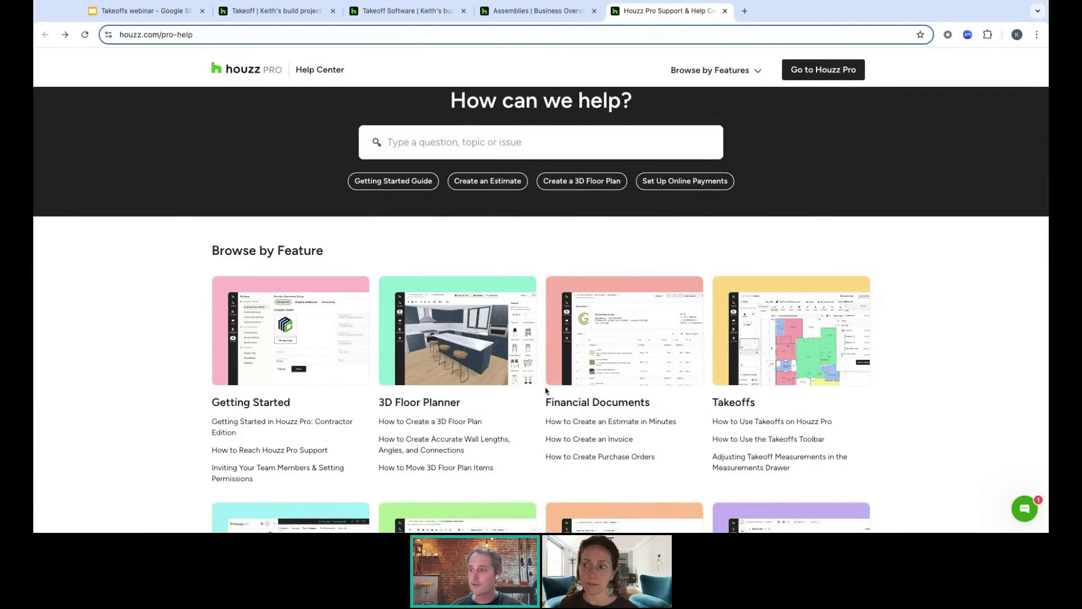
scroll(626, 386, down, 2)
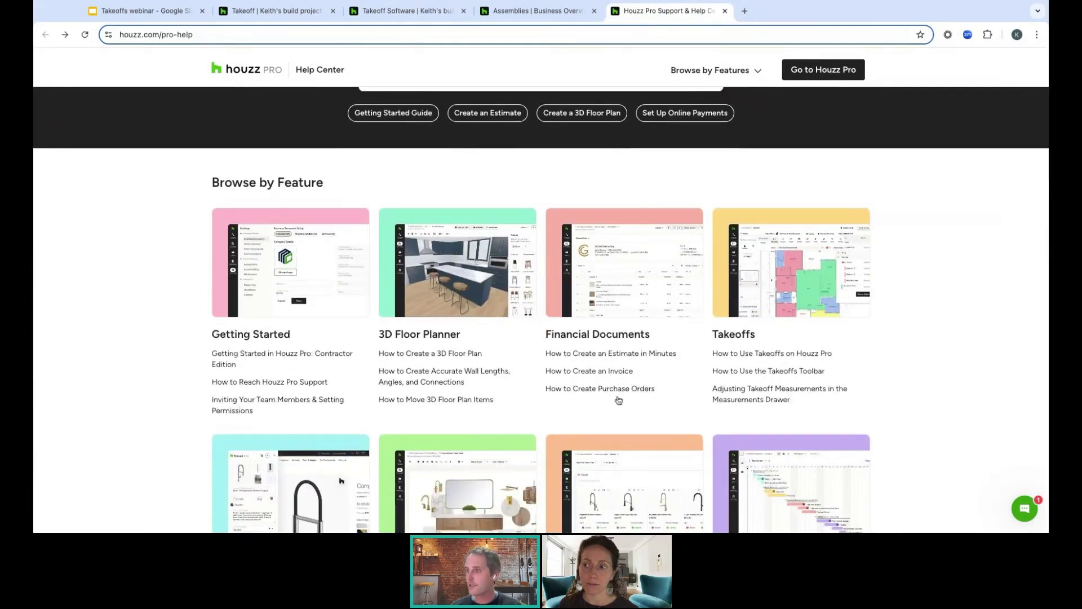
click(731, 336)
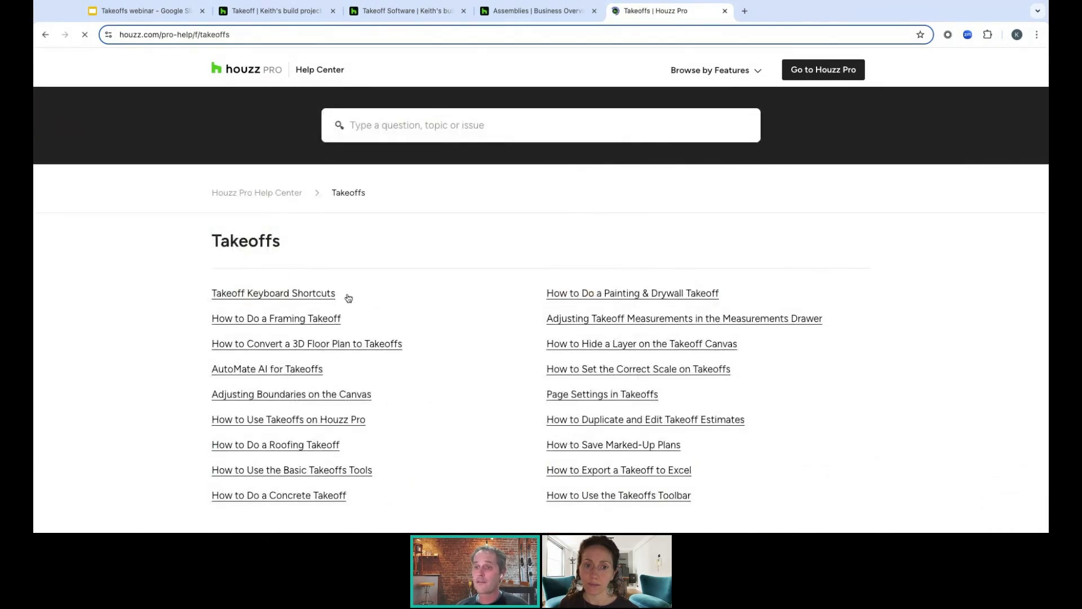
scroll(763, 372, down, 2)
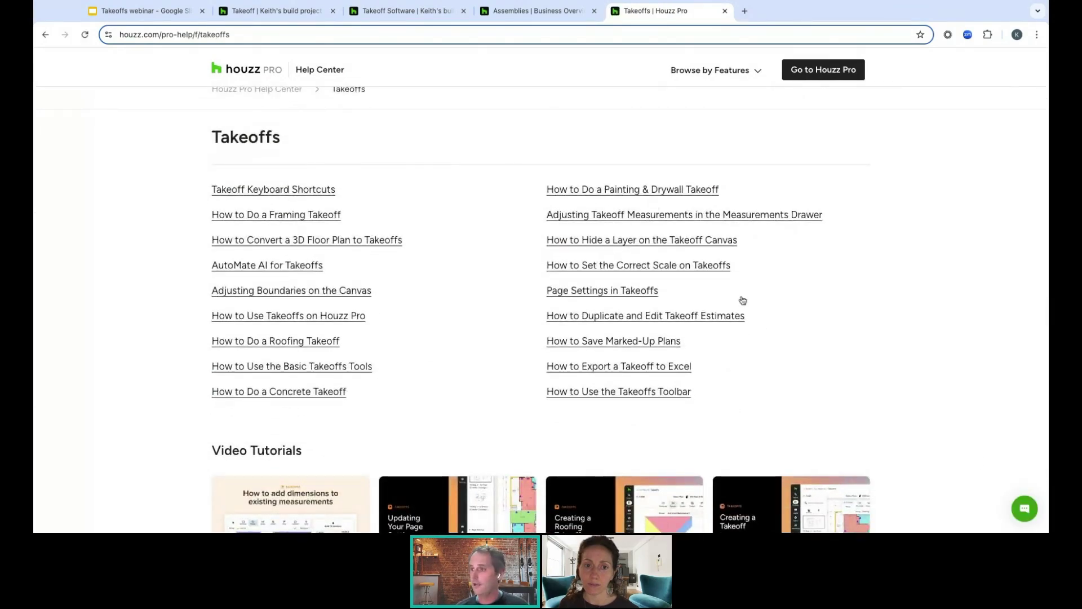
scroll(491, 405, down, 2)
scroll(491, 405, down, 2)
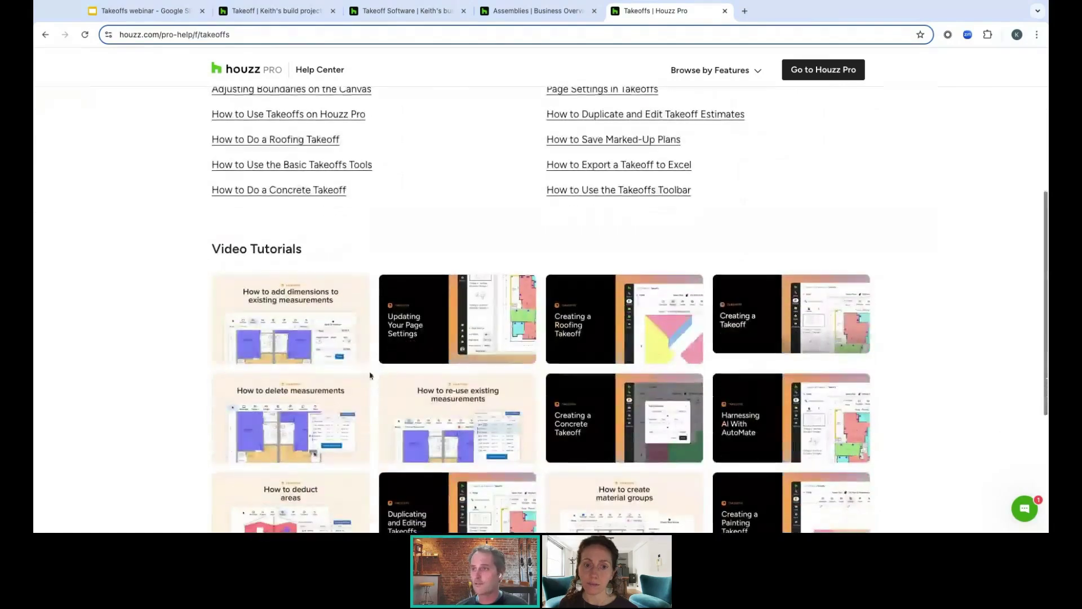
scroll(370, 365, down, 1)
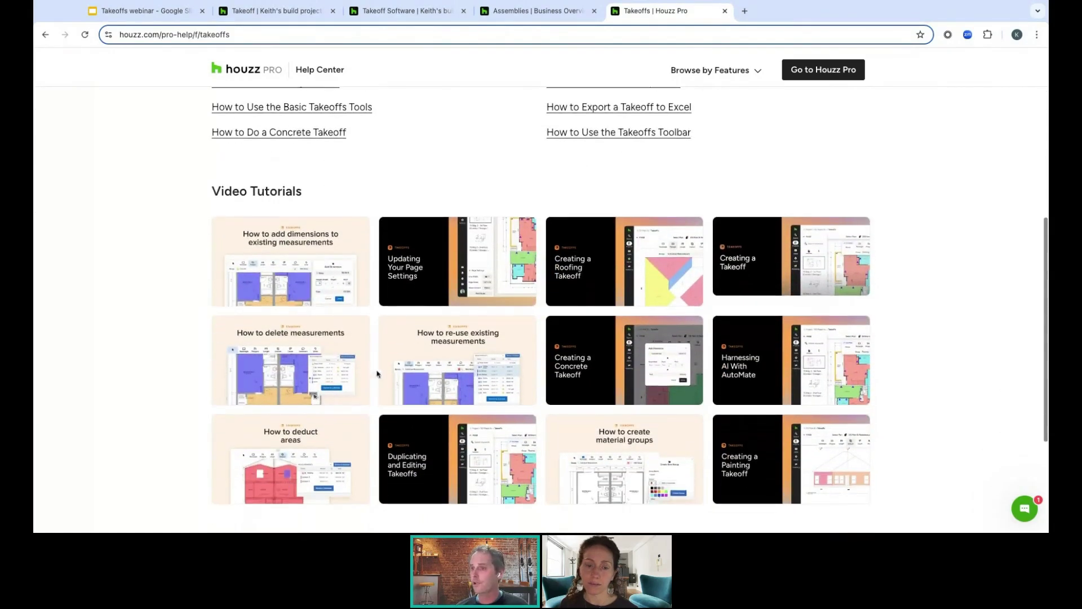
Return to the takeoff canvas of the DuBro floor plan and close the help chat covering the measurements
click(292, 16)
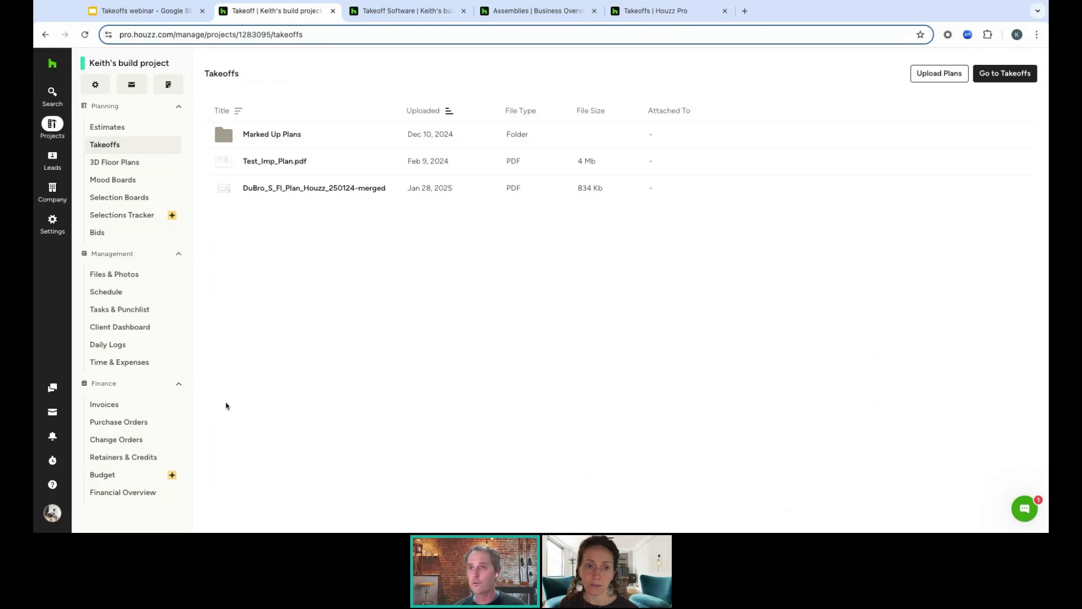
click(426, 15)
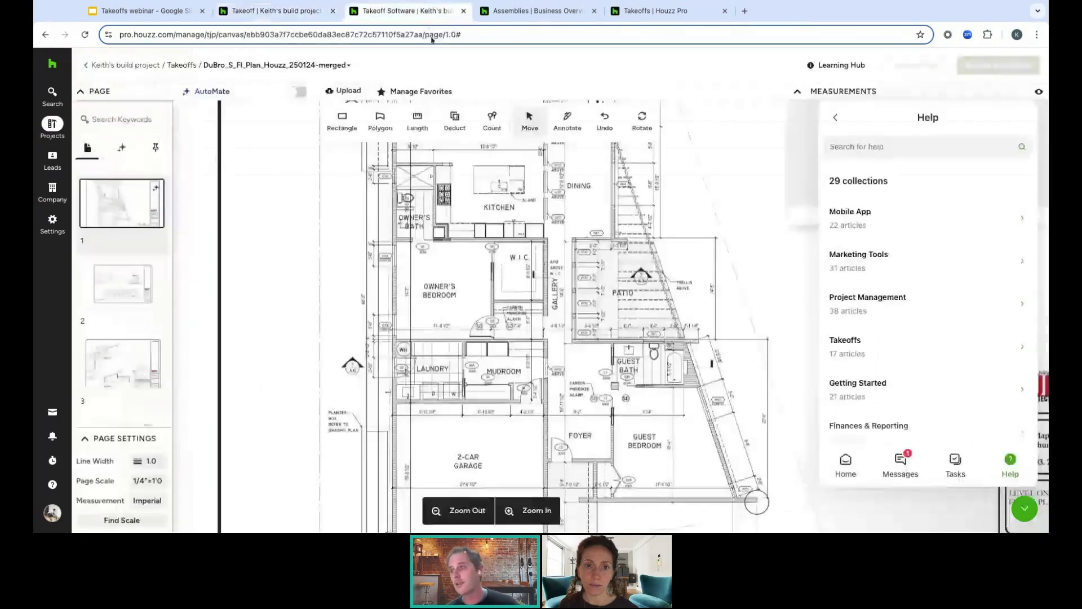
click(1026, 510)
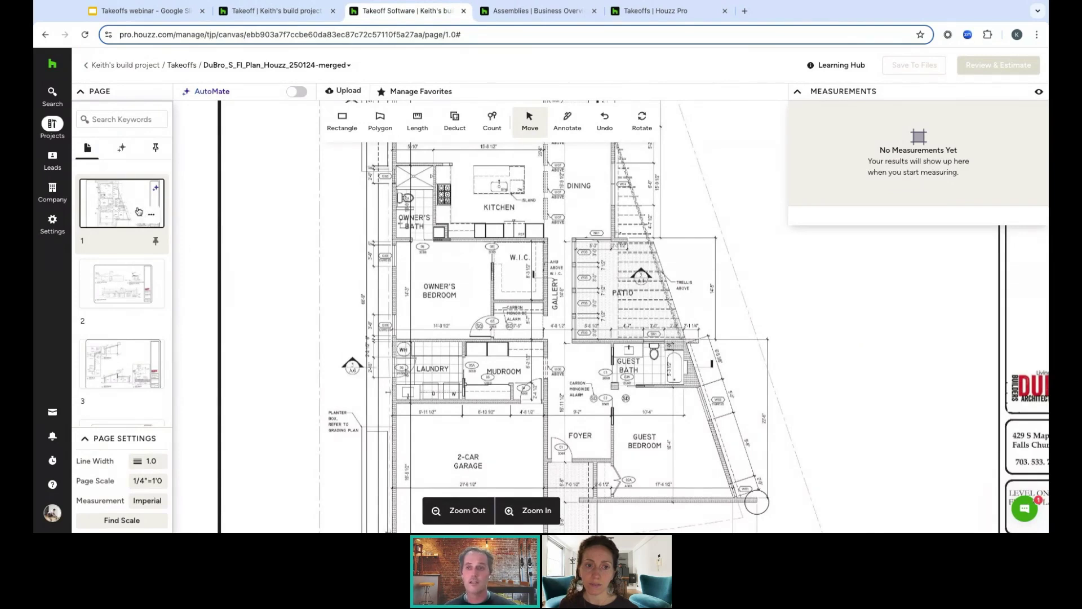
Pin page 1 of the plan, check it among the pinned pages, and return to the full page list
scroll(141, 209, down, 1)
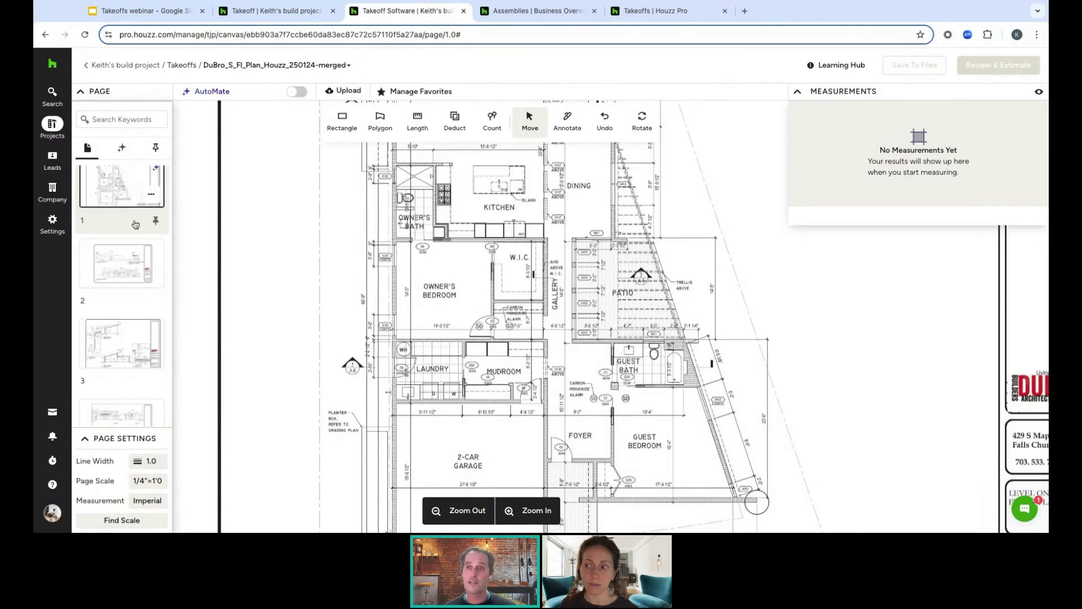
scroll(125, 316, up, 1)
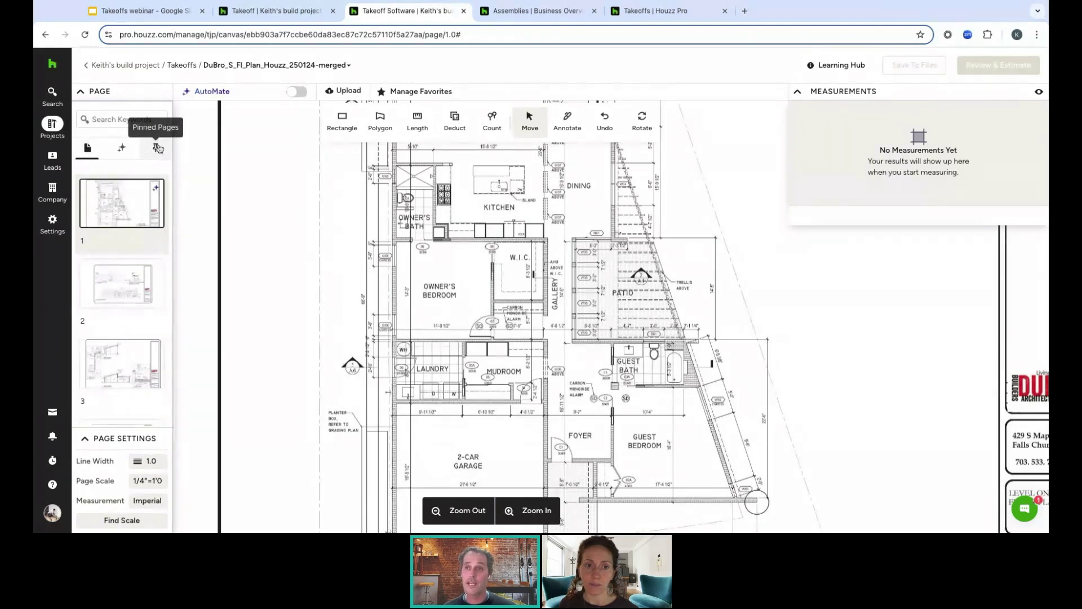
mouse_move(149, 216)
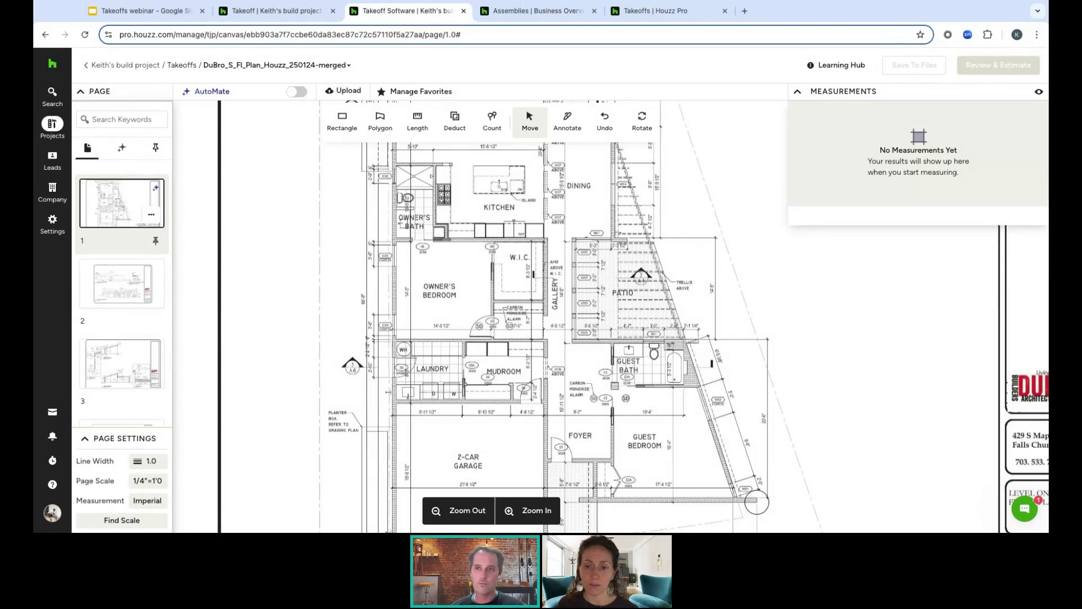
click(156, 246)
click(154, 149)
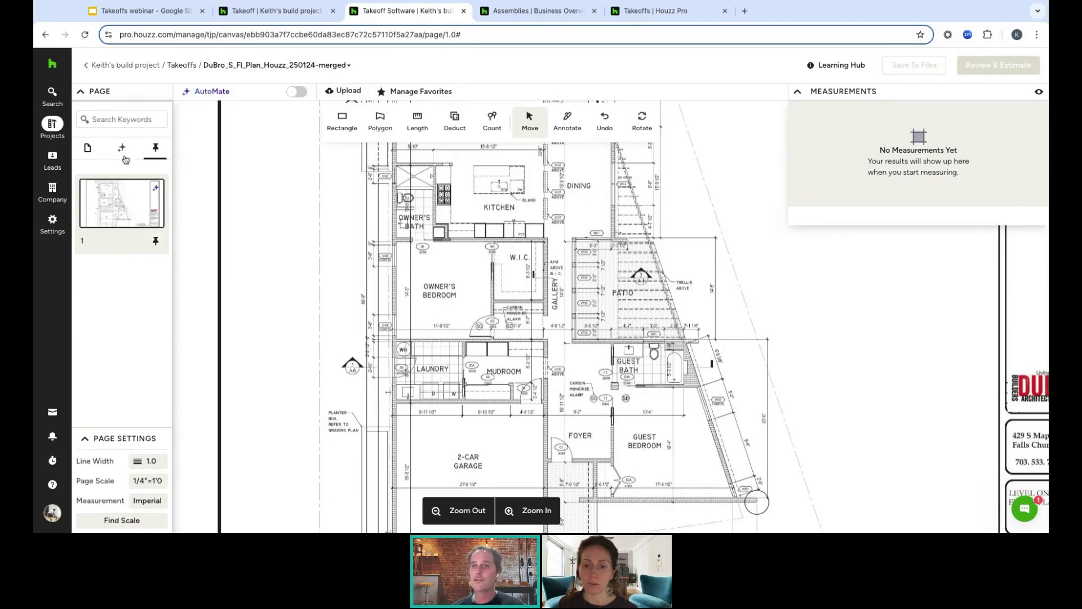
click(87, 148)
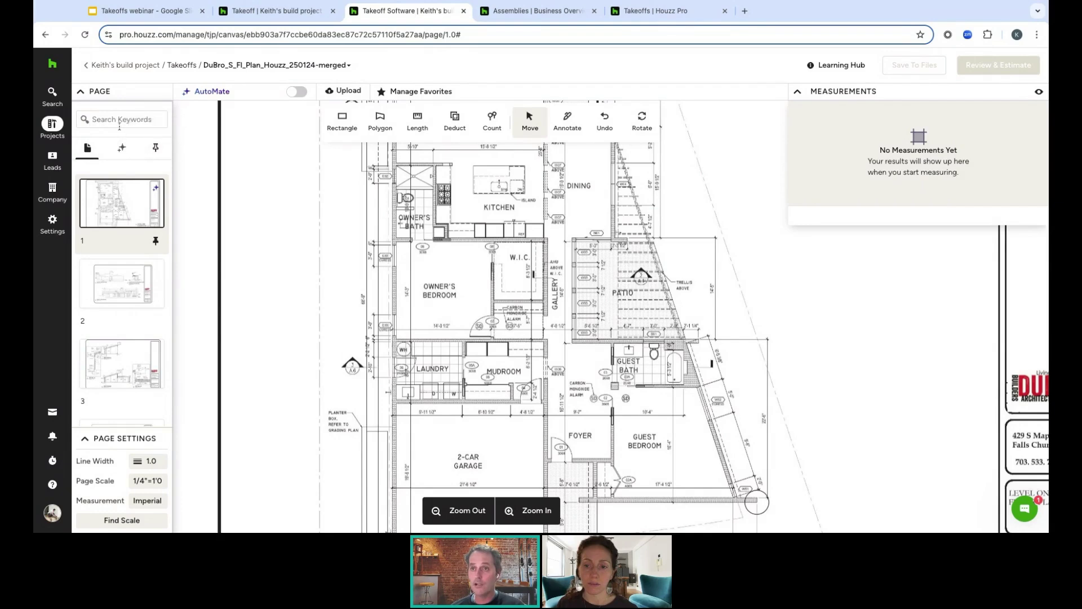
Search the plan pages for the keyword "shingles" and look through the matching plans and pages
click(142, 119)
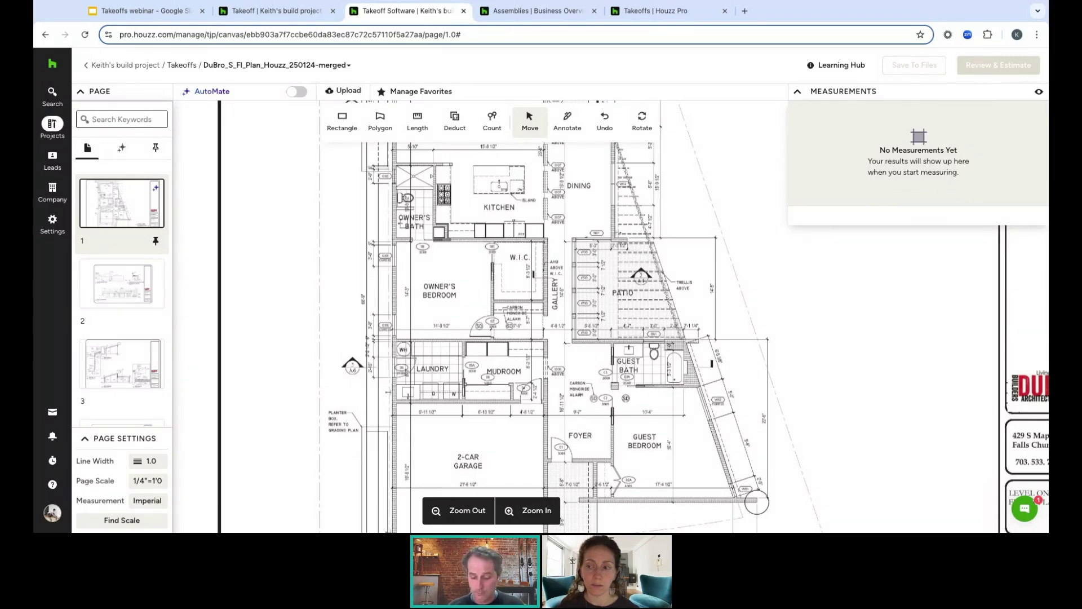
text(s)
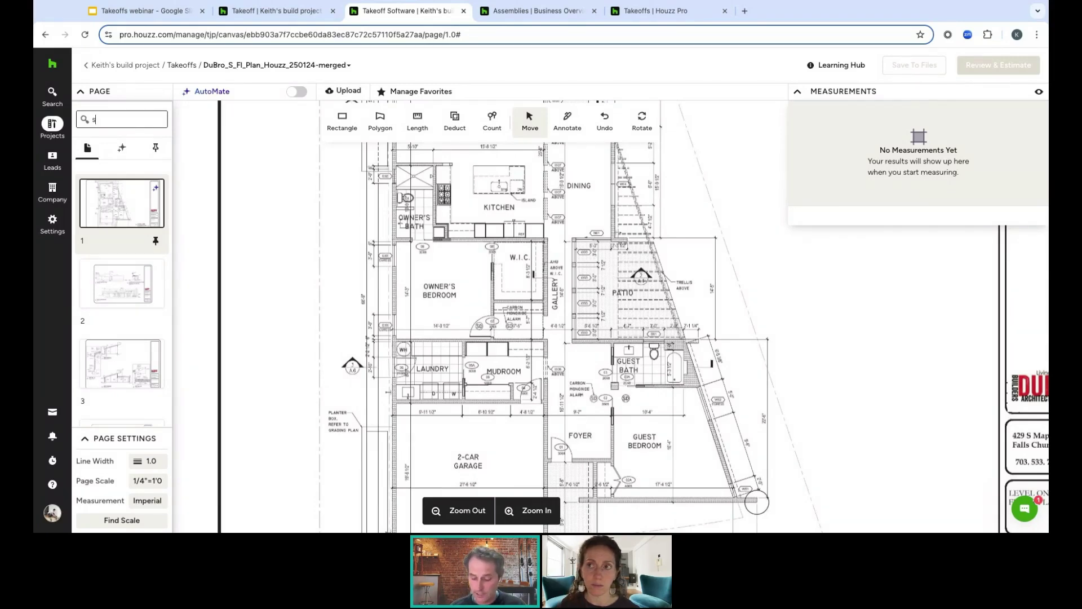
text(hi)
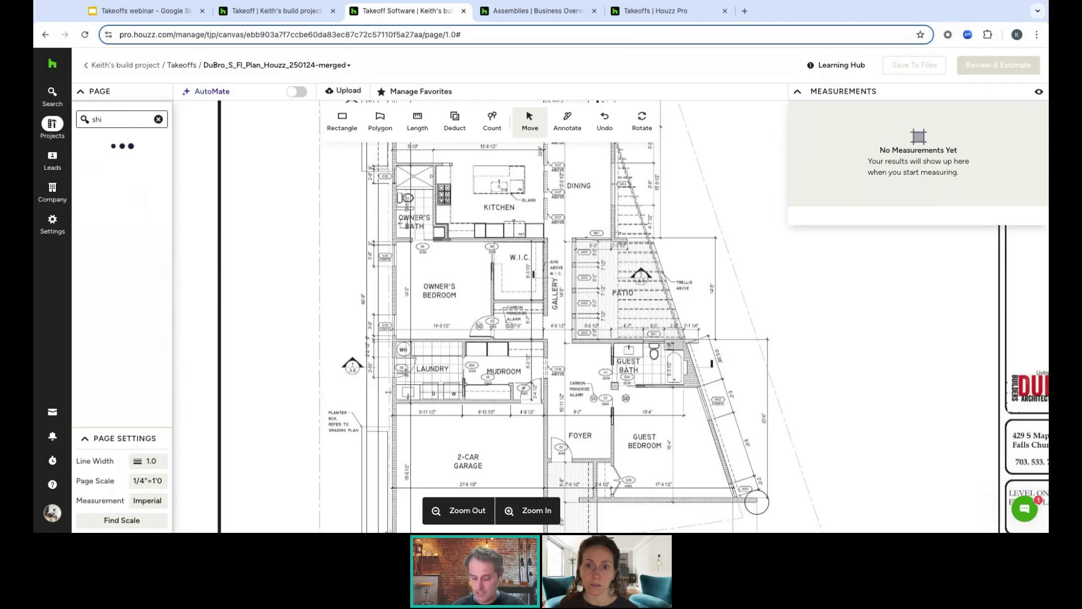
text(ngles)
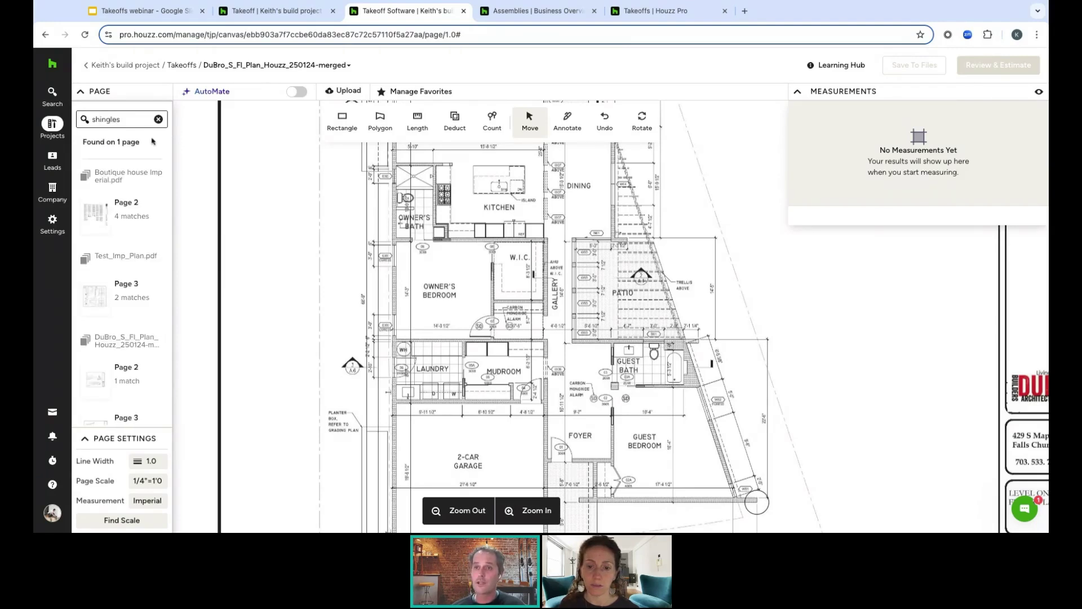
scroll(136, 228, down, 1)
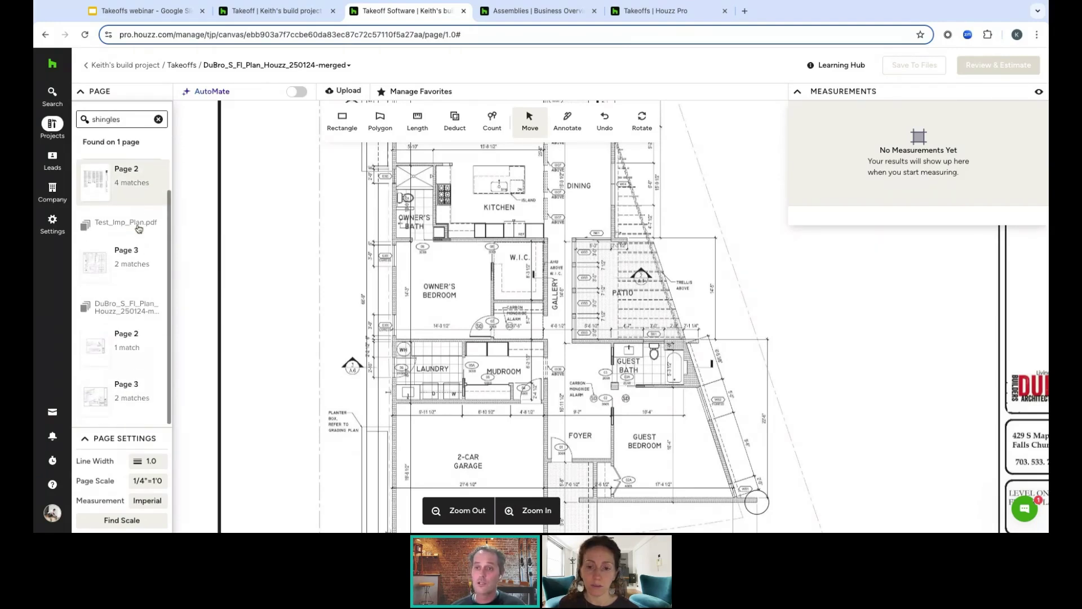
View the "shingles" matches on page 2 and page 3 of the DuBro_S_Fl_Plan_Houzz_250124-merged plan
click(129, 357)
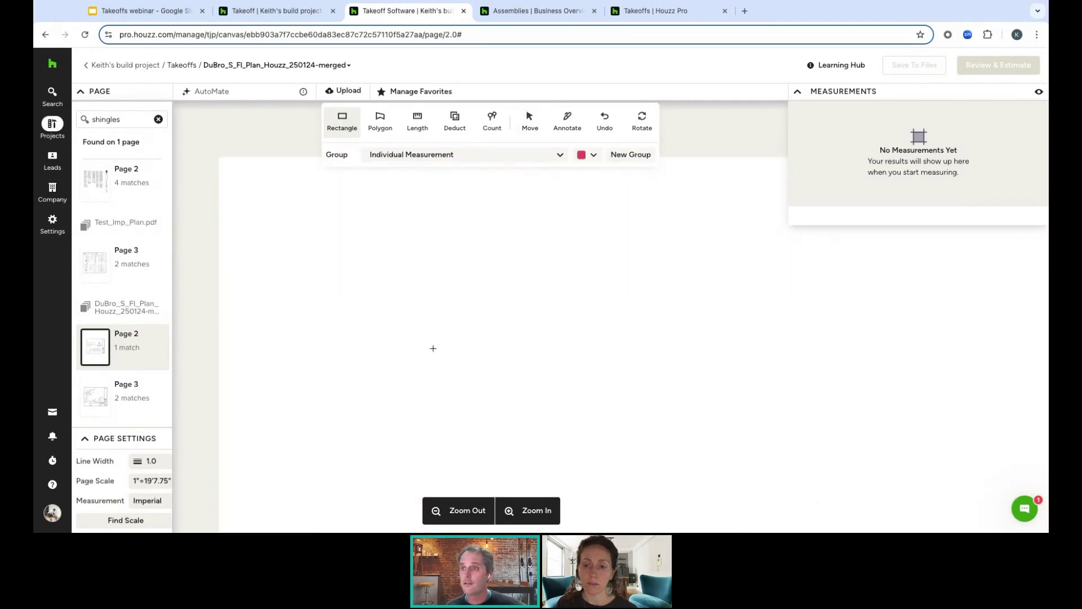
scroll(434, 348, down, 1)
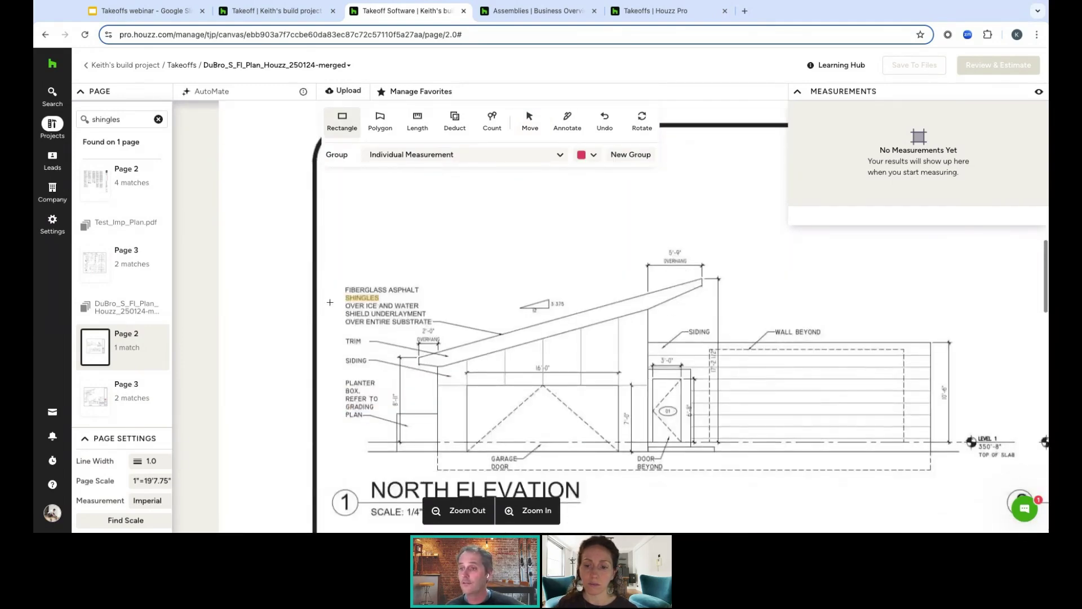
click(140, 394)
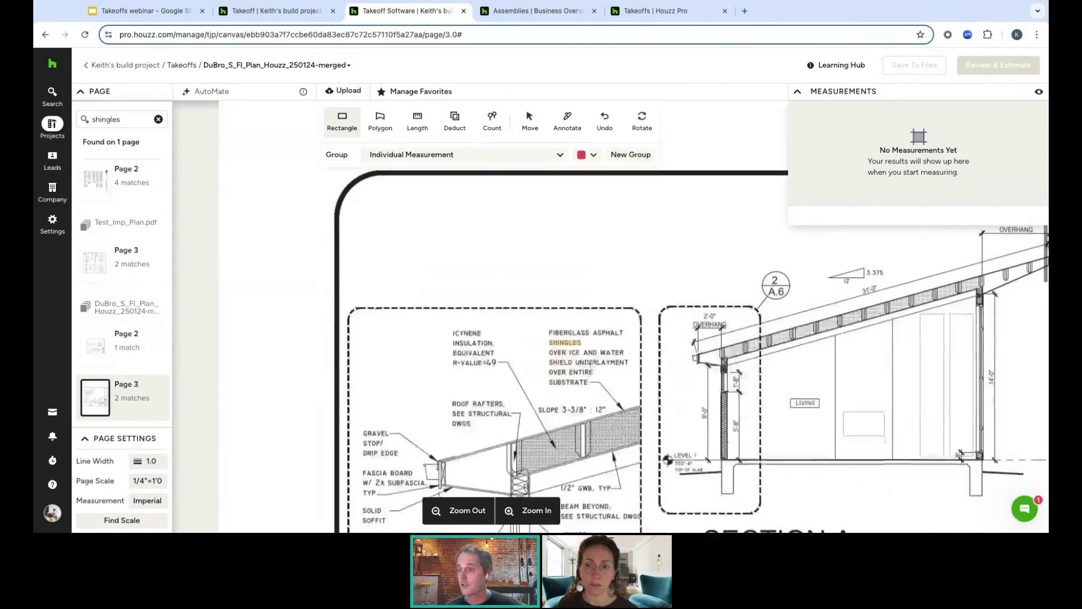
Look at Section A on page 3, clear the "shingles" keyword search and open page 1 of the plan
scroll(833, 383, right, 4)
scroll(833, 384, down, 3)
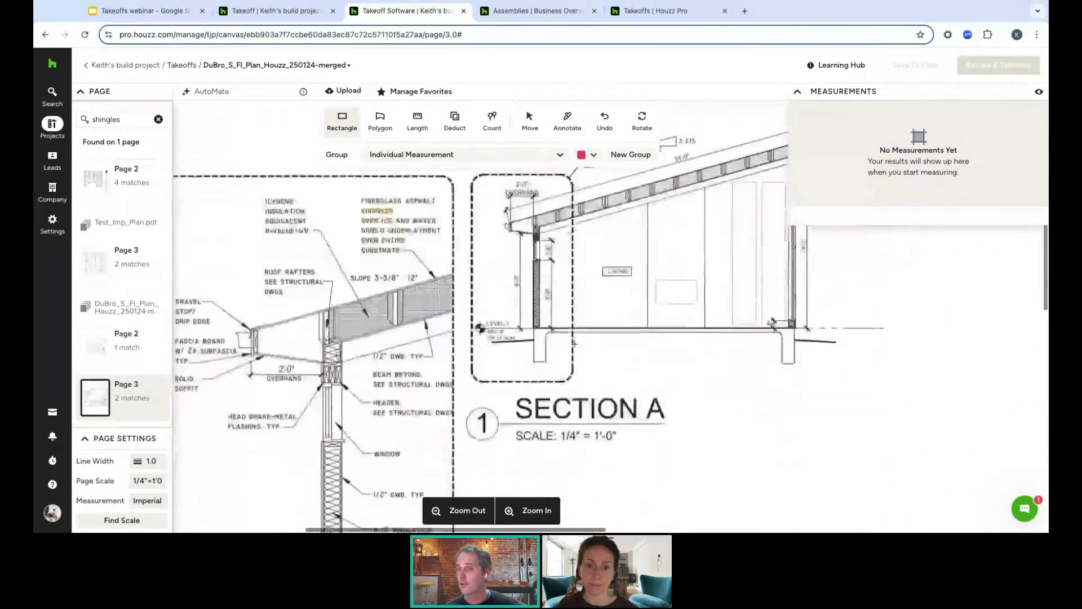
click(158, 120)
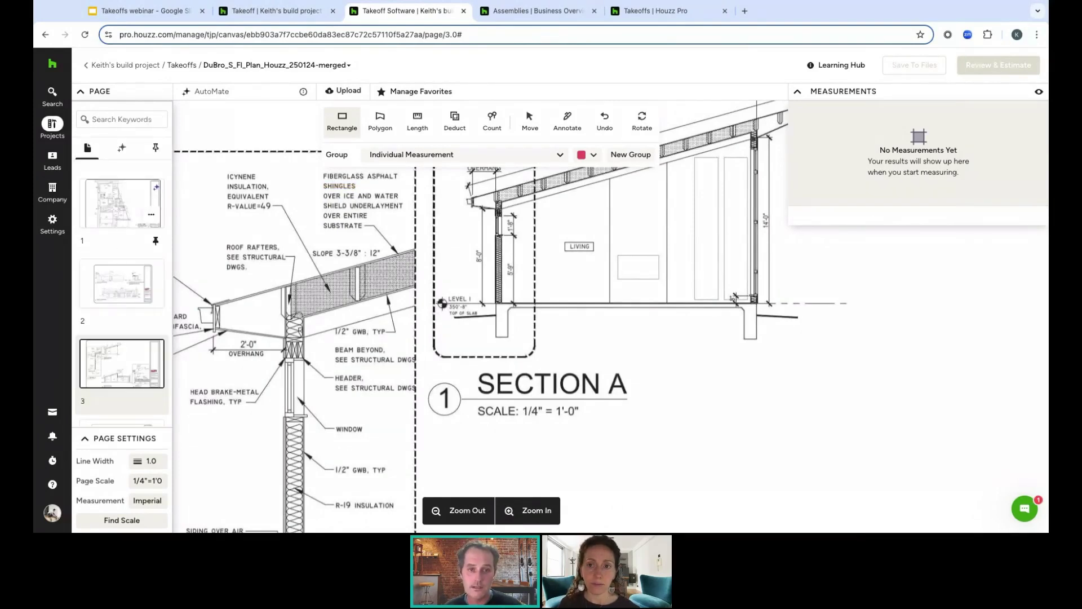
click(126, 212)
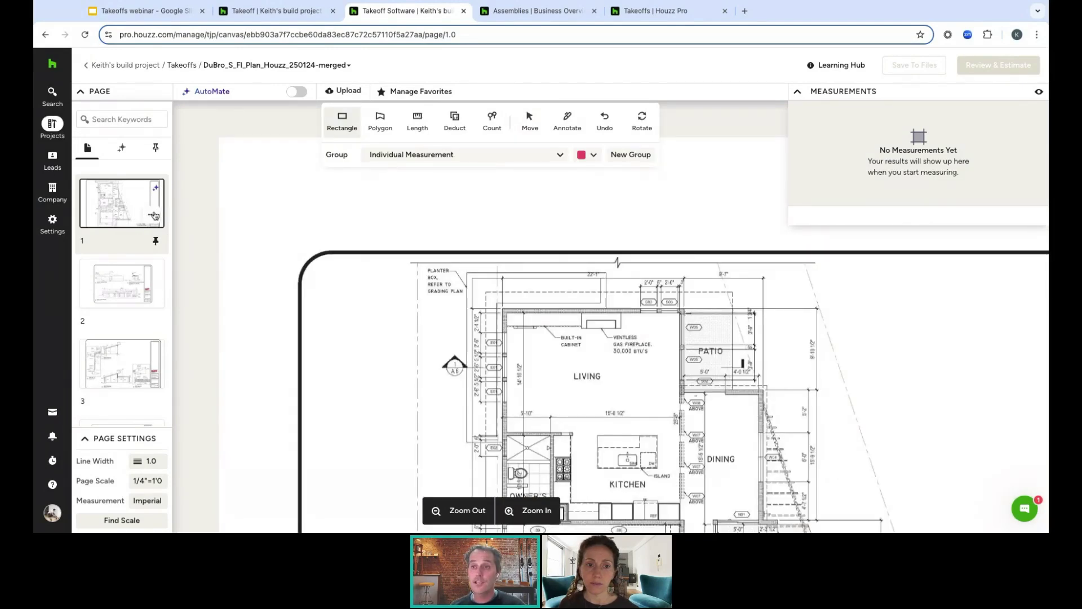
Rename page 1 of the plan as "ground floor plan"
click(152, 217)
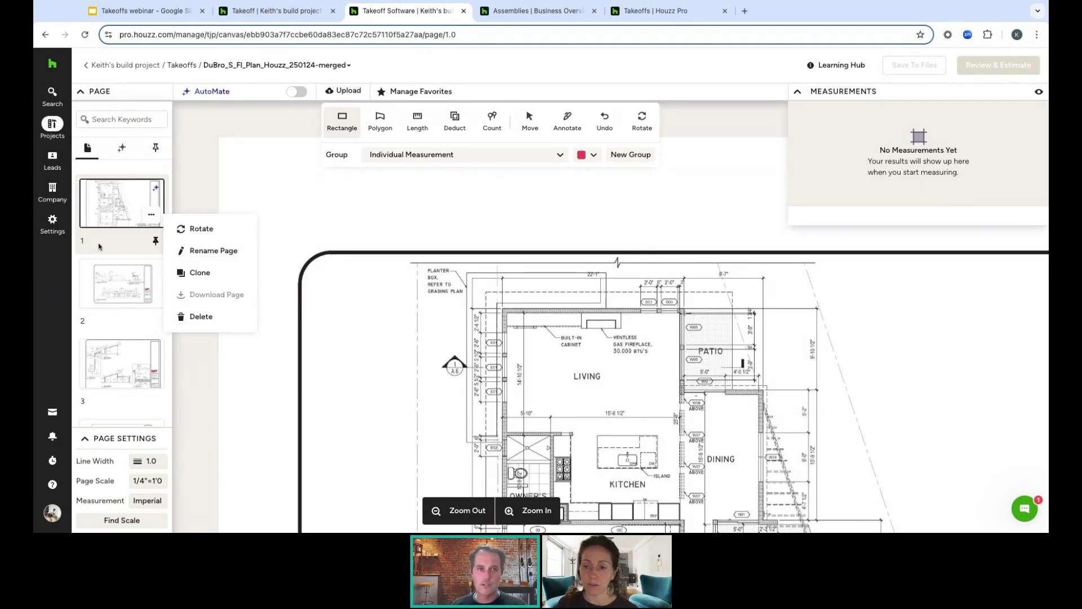
click(220, 253)
click(491, 295)
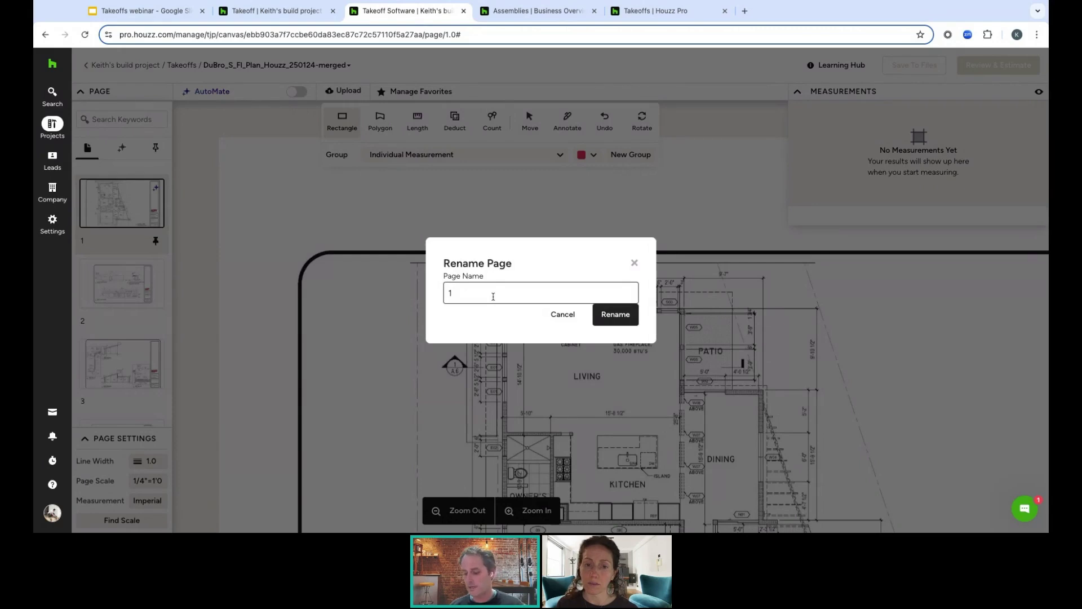
key(BackSpace)
text(groun)
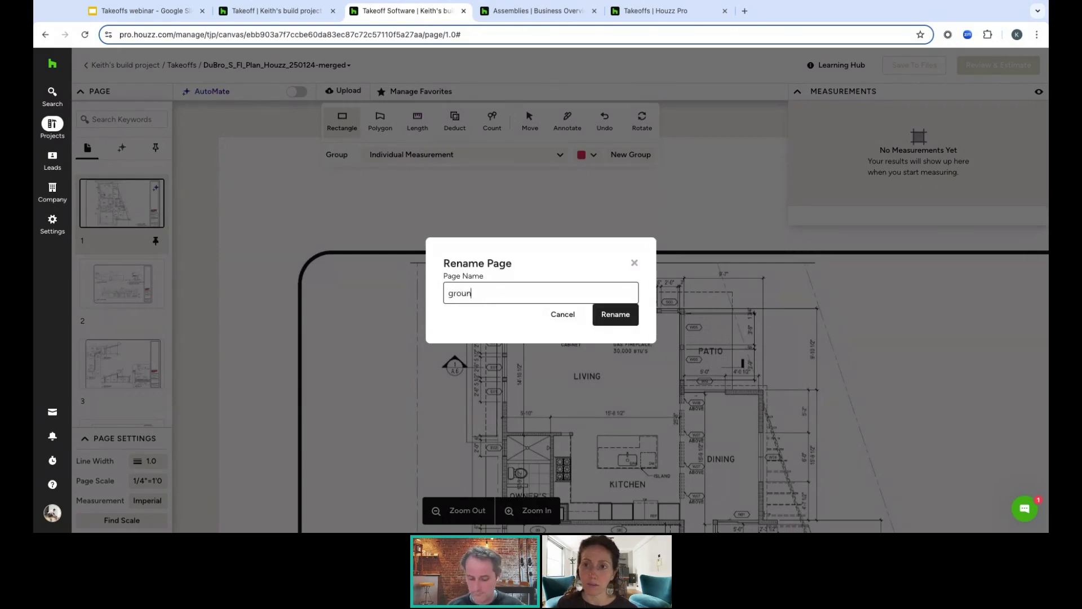
text(d floor)
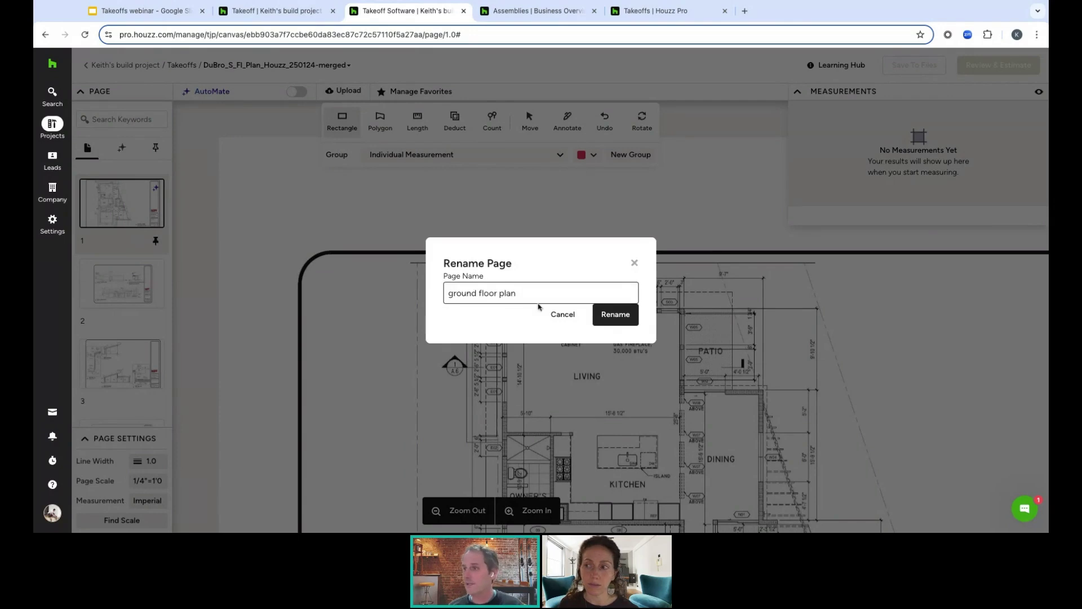
text( plan)
click(615, 314)
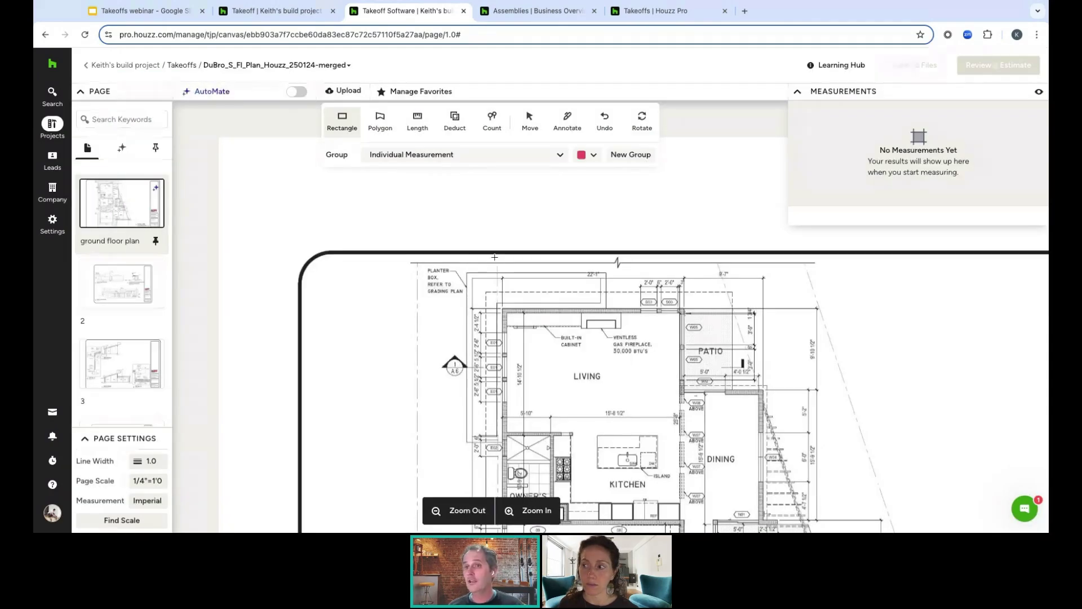
Show the page options available for the ground floor plan page and dismiss them without applying any
mouse_move(143, 306)
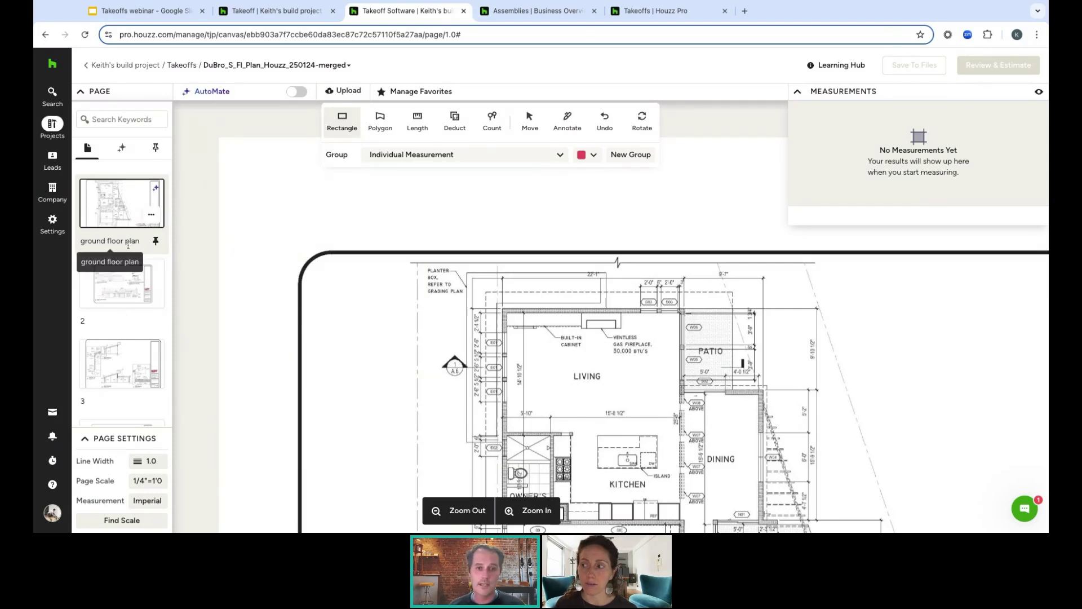
click(151, 214)
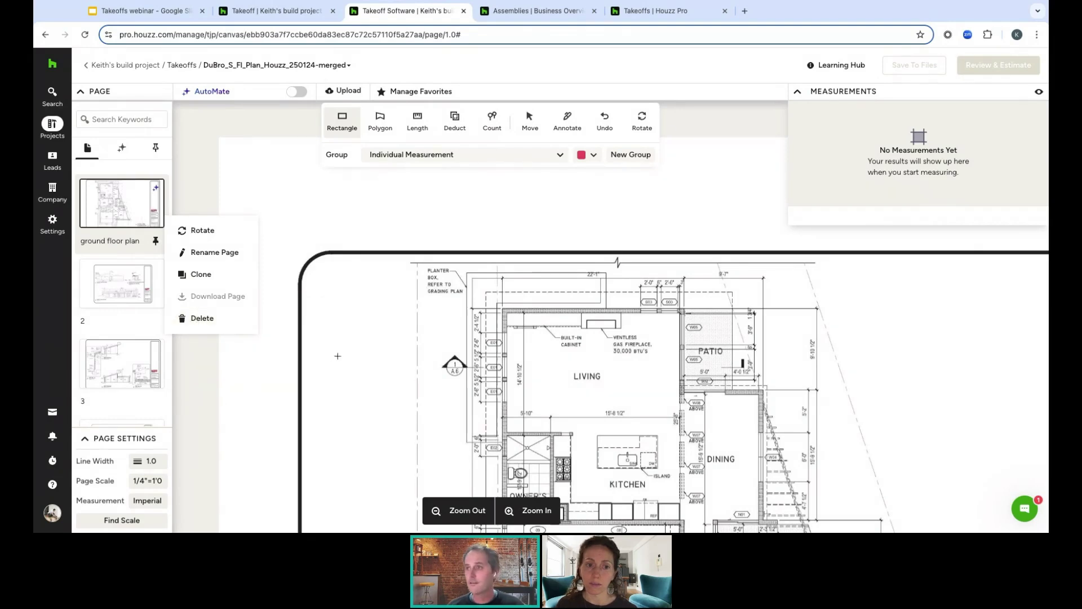
scroll(337, 355, down, 5)
scroll(337, 356, right, 4)
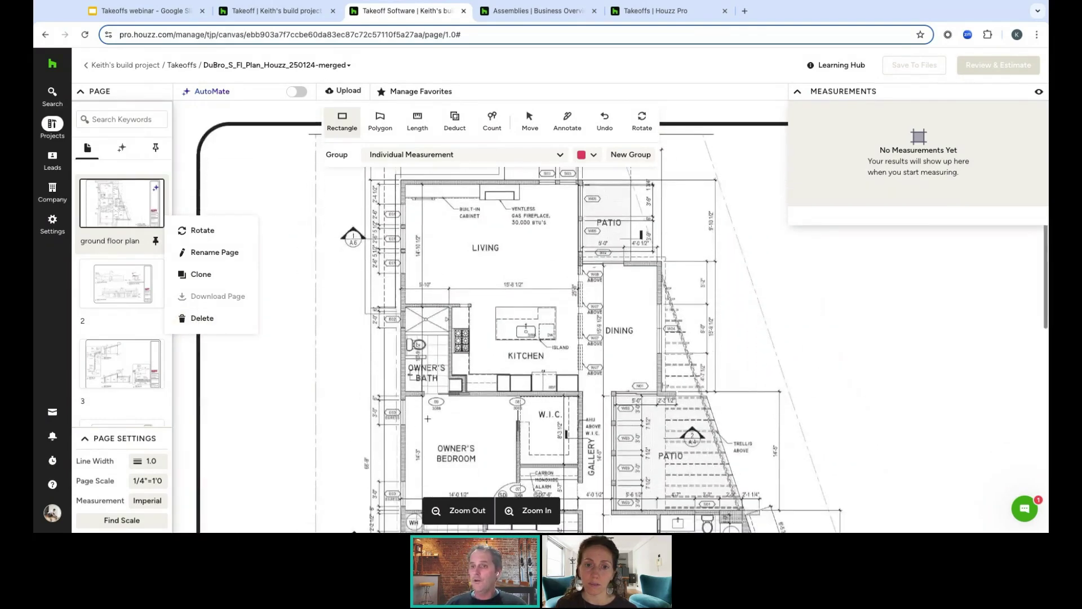
click(253, 445)
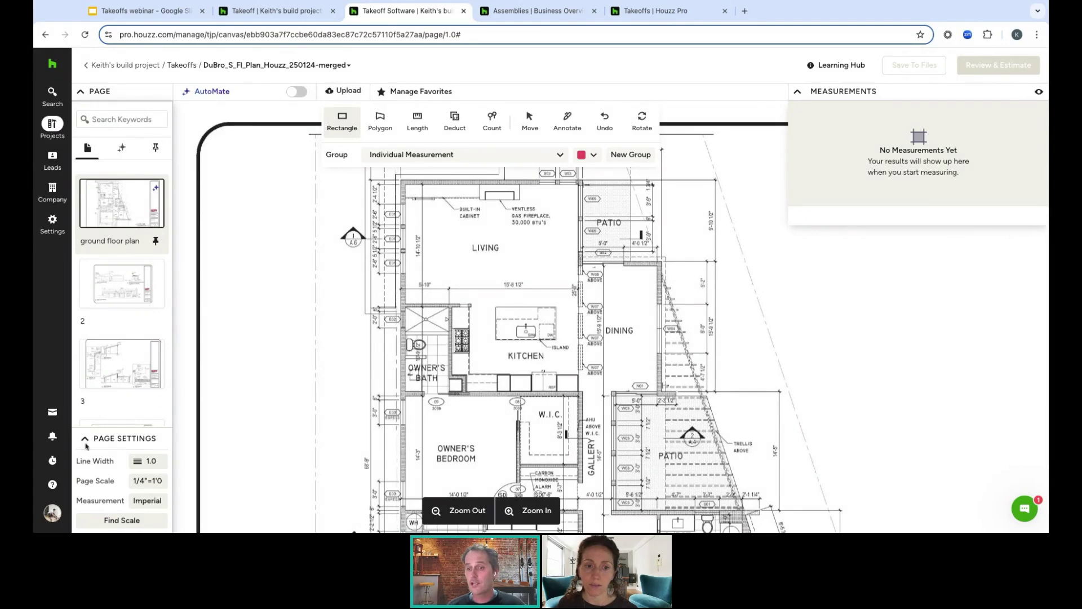
Find the scale noted under the Level One Floor Plan title and review the available page scale options, keeping 1/4"=1'0
scroll(234, 476, down, 5)
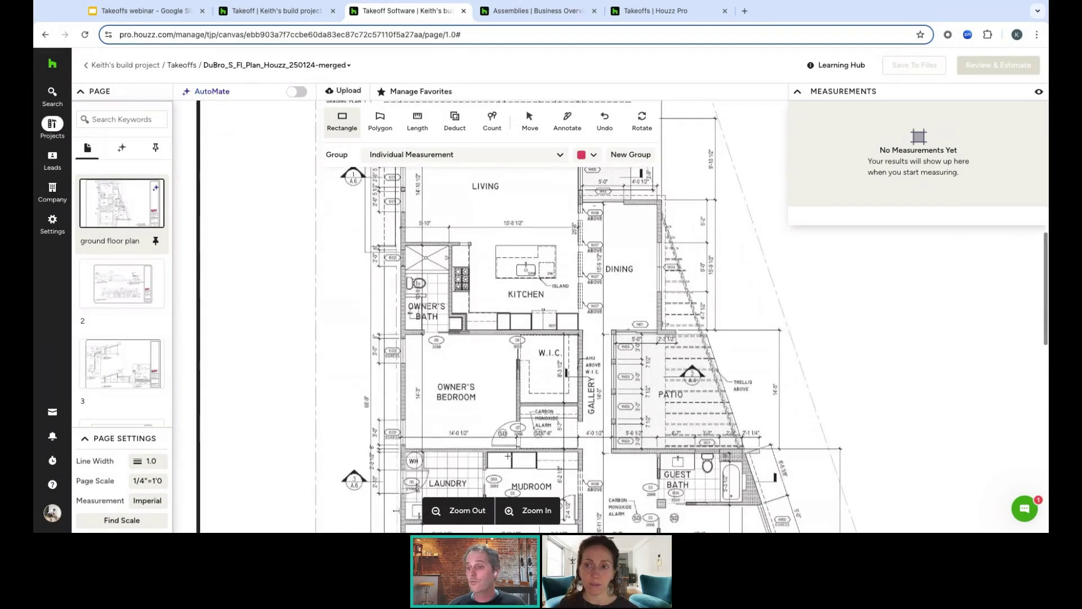
scroll(447, 410, down, 4)
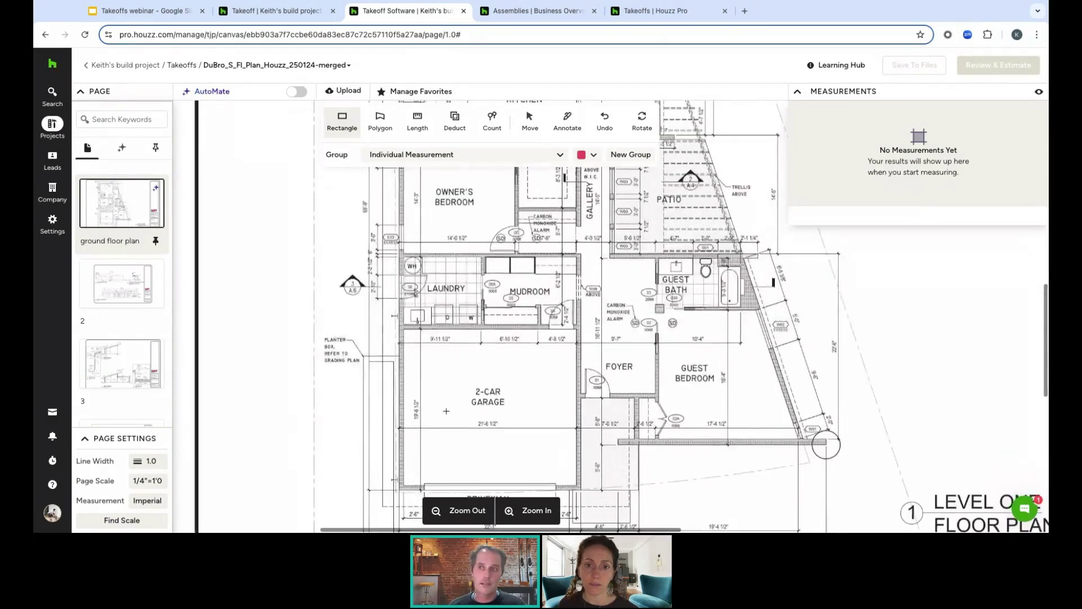
scroll(446, 411, down, 2)
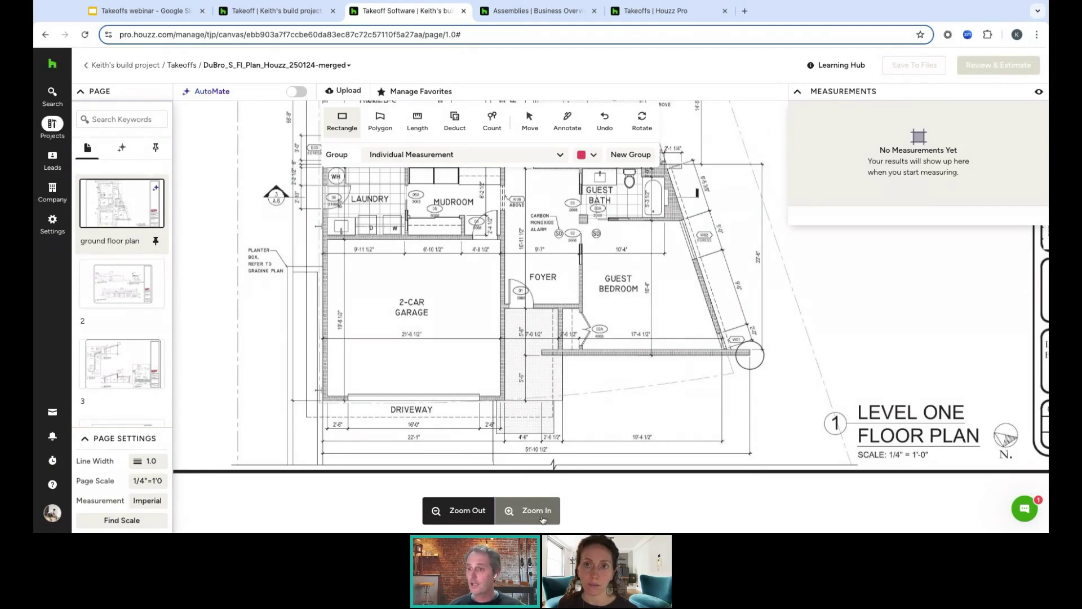
scroll(879, 455, right, 1)
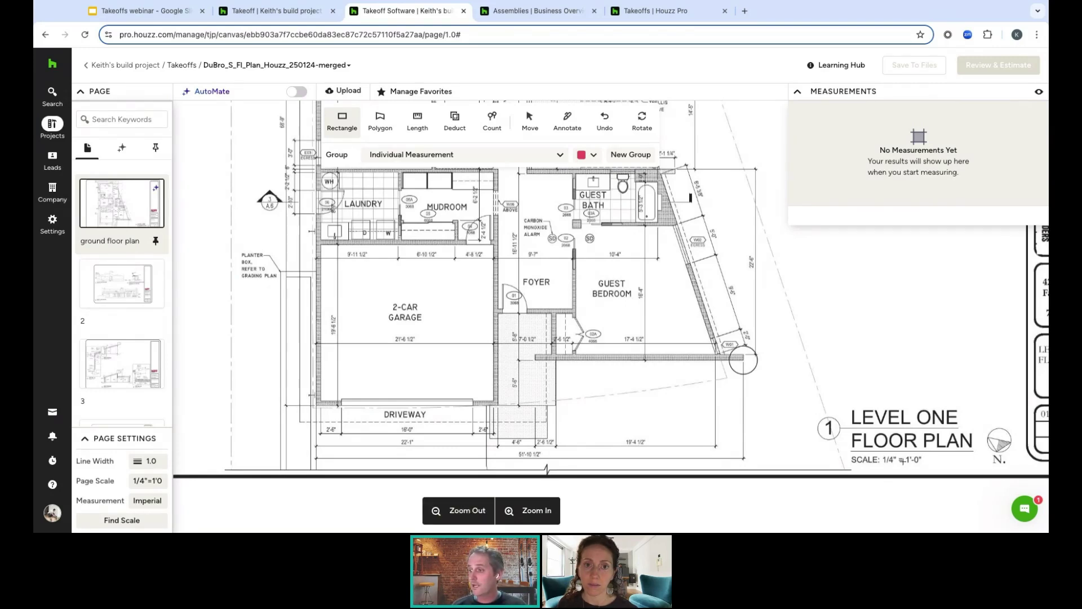
click(147, 480)
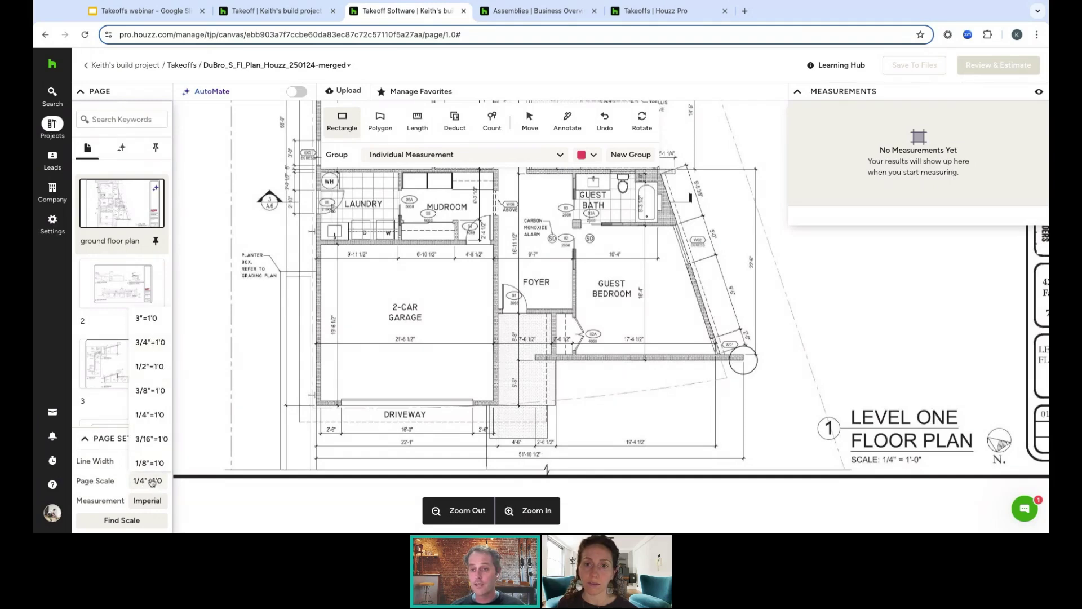
click(150, 481)
Check the 22'-1" dimension line below the driveway with the Length tool and discard the measurement
click(430, 125)
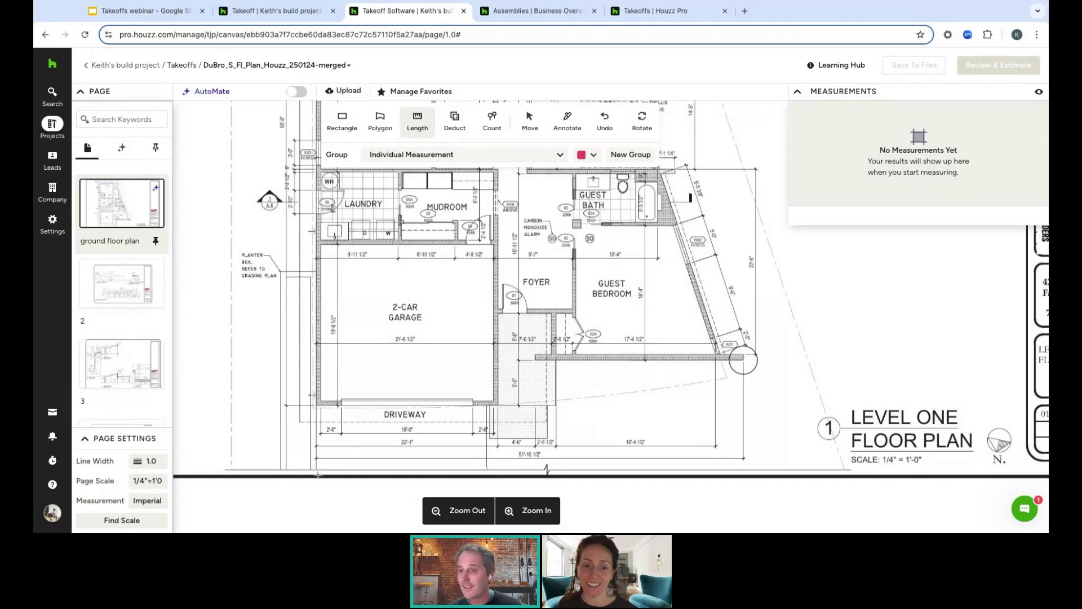
click(317, 446)
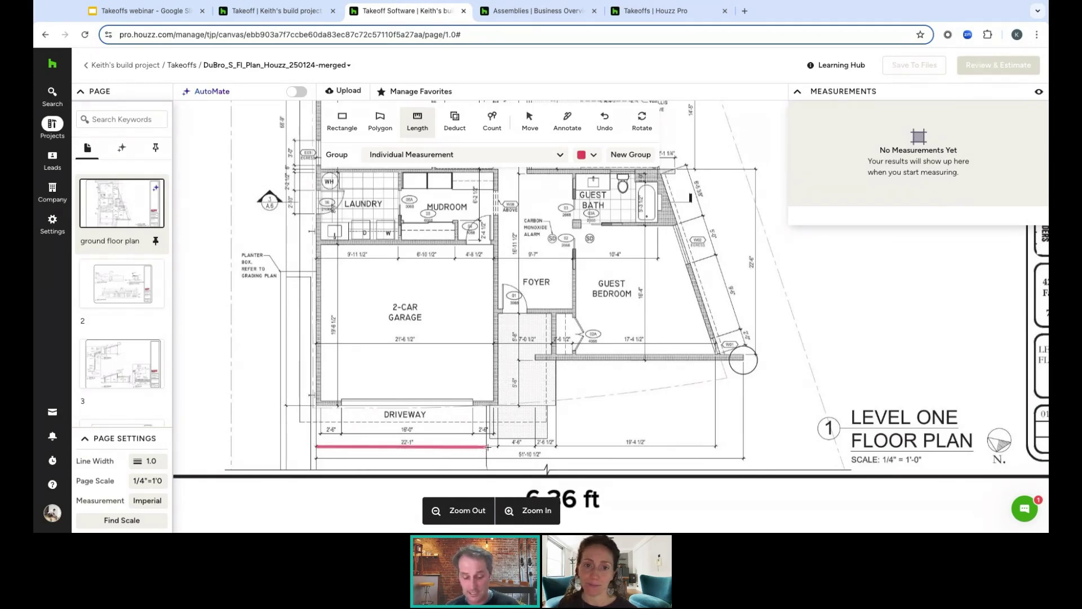
key(Escape)
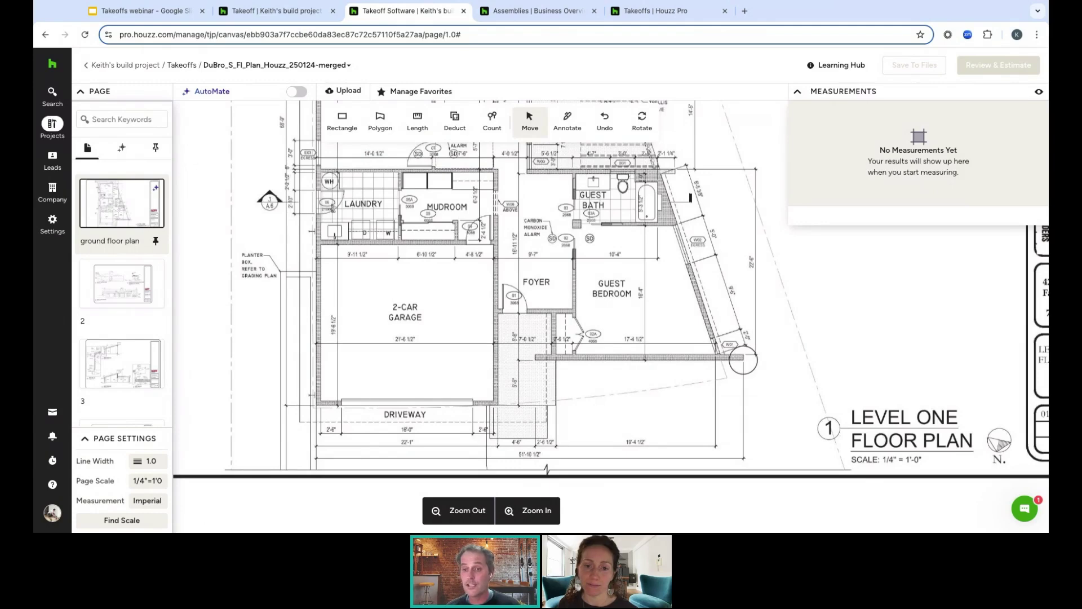
Calibrate the page scale by tracing the dimension line below the driveway and entering its known length as 22 feet 1 inch
click(132, 520)
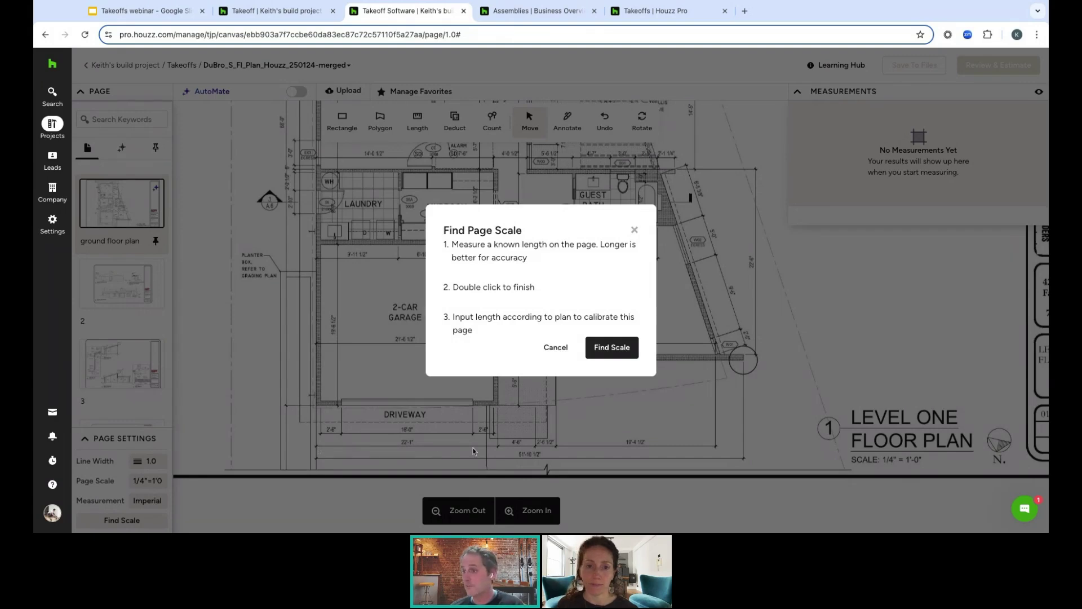
click(614, 353)
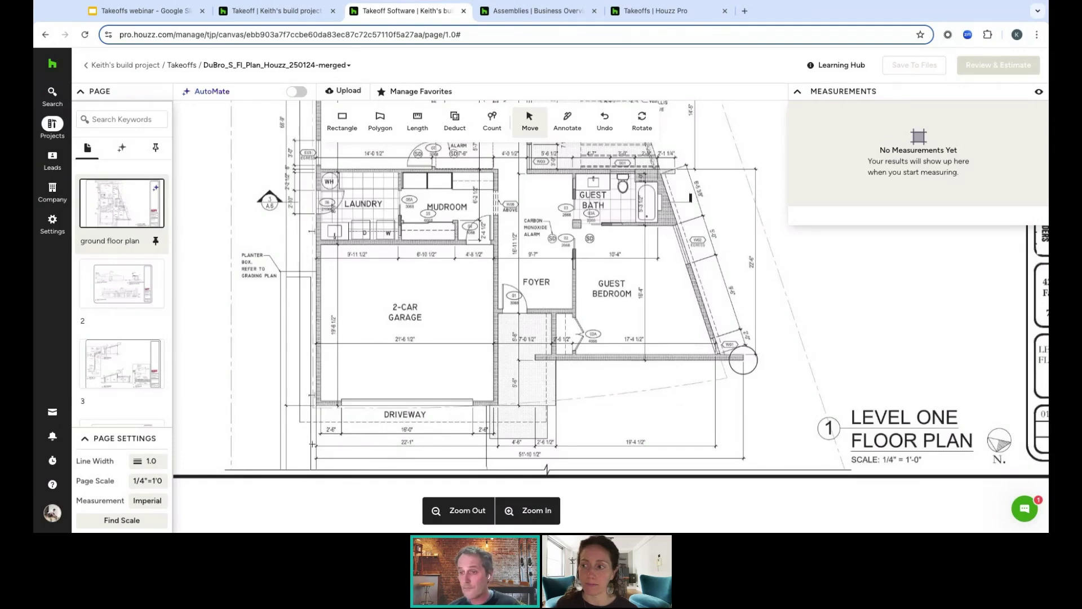
click(316, 445)
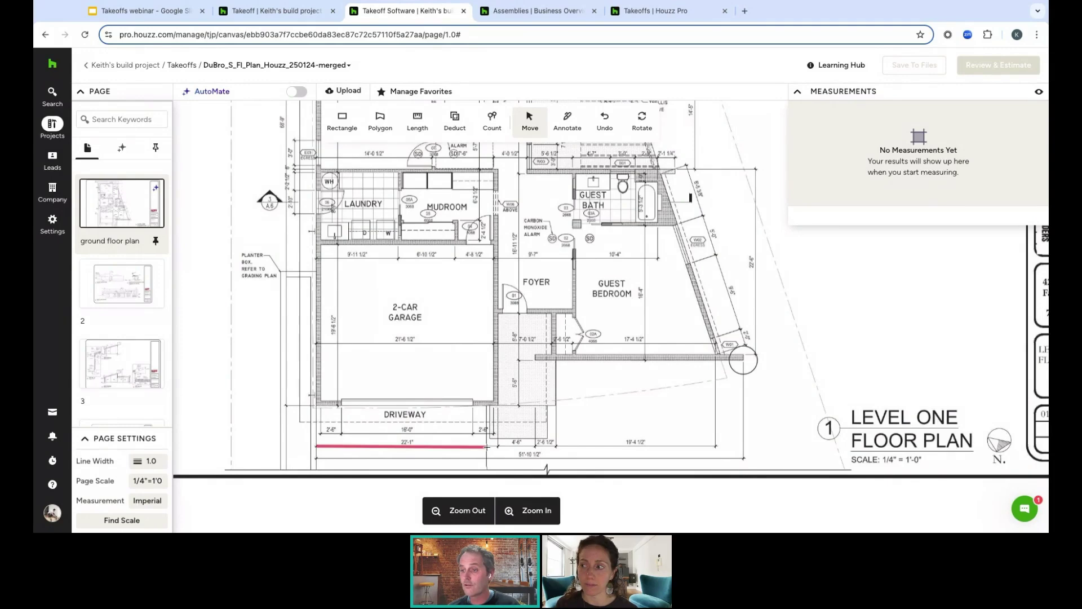
click(486, 446)
click(494, 322)
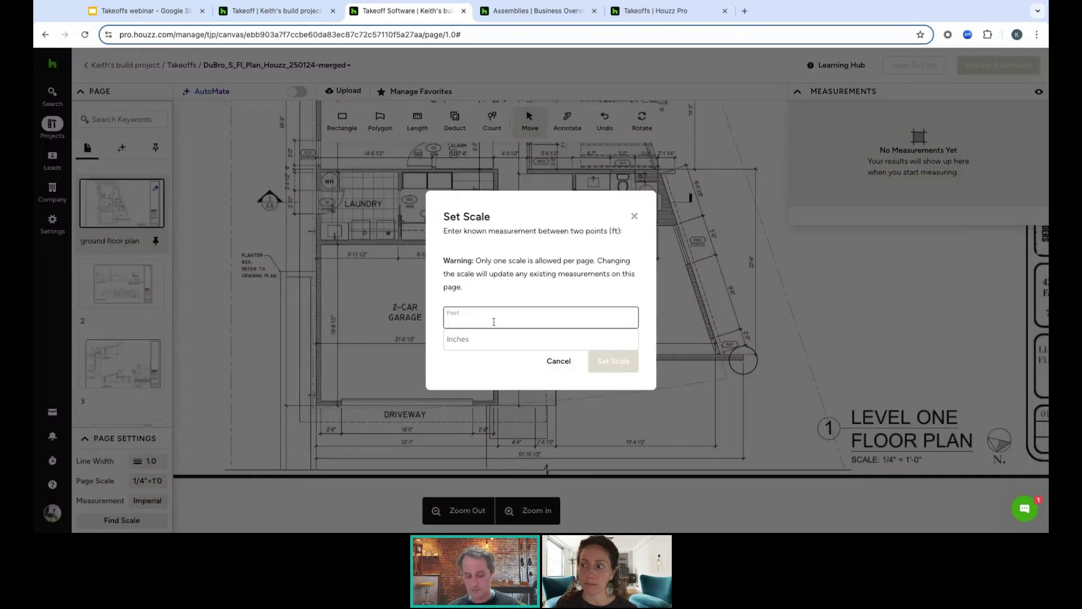
text(22)
click(496, 340)
text(1)
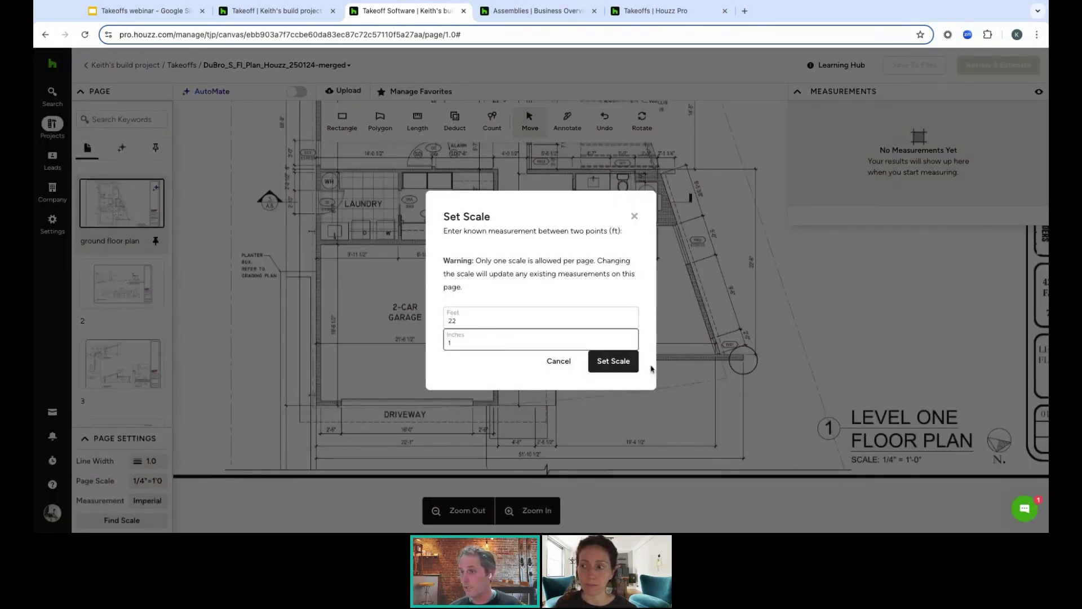
click(616, 363)
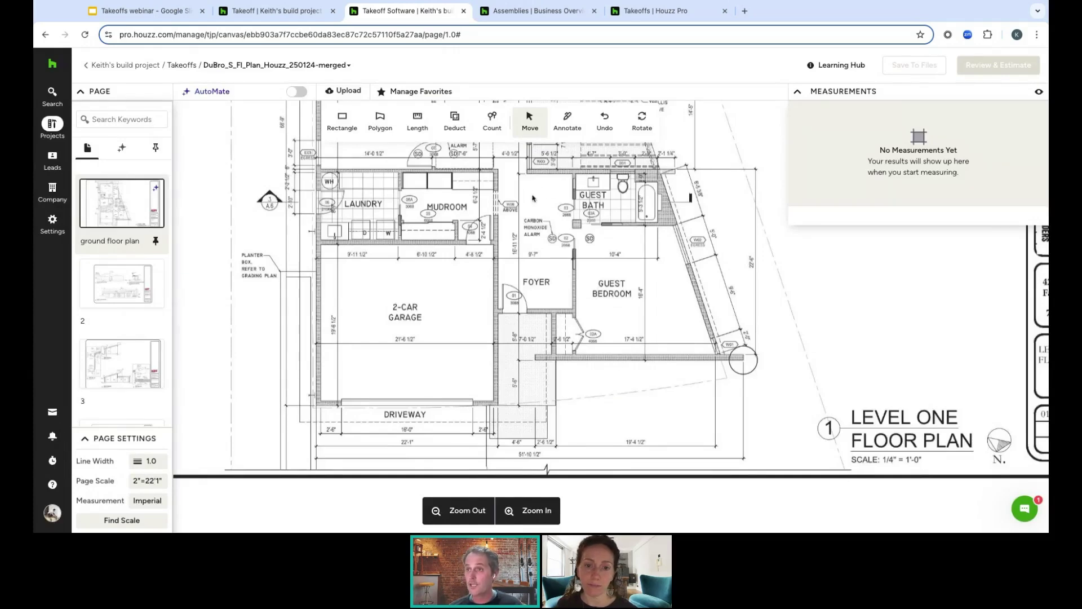
Verify the calibrated scale by measuring the 22'-1" dimension line again with the Length tool, without keeping the measurement
click(417, 121)
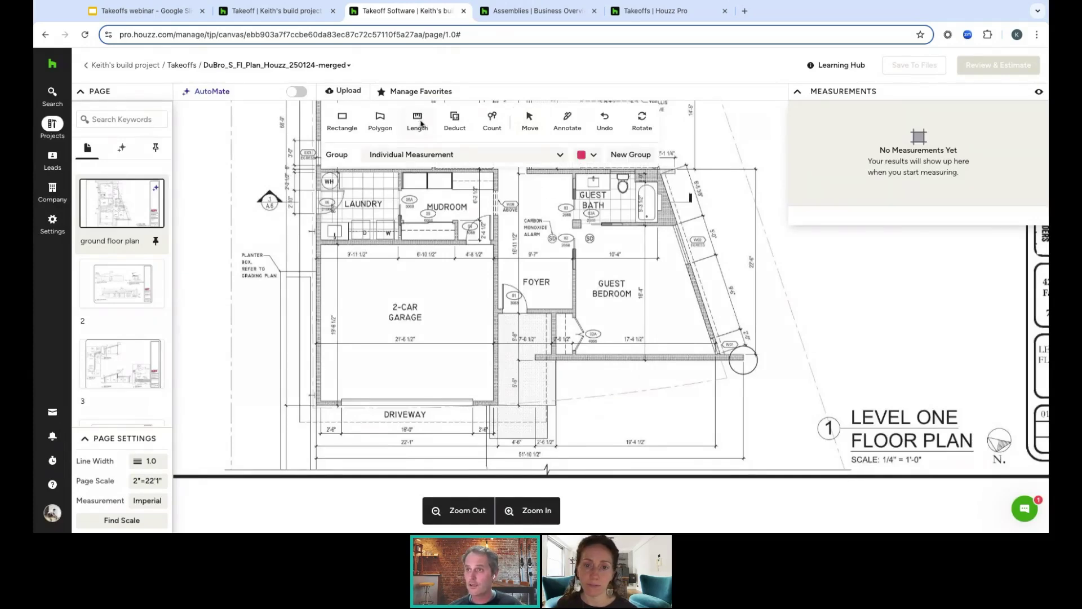
click(316, 445)
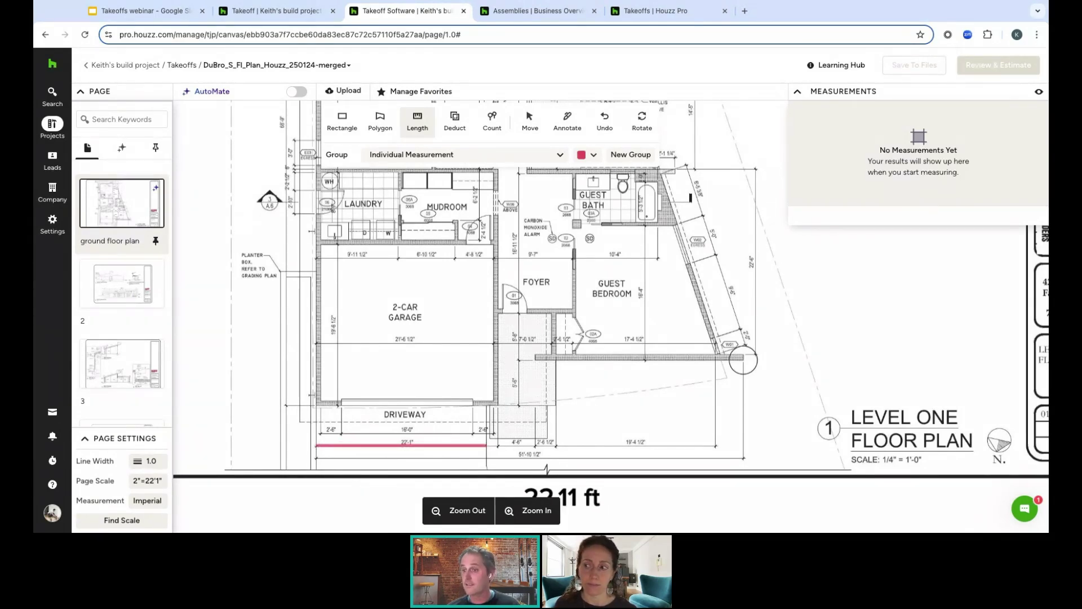
key(Escape)
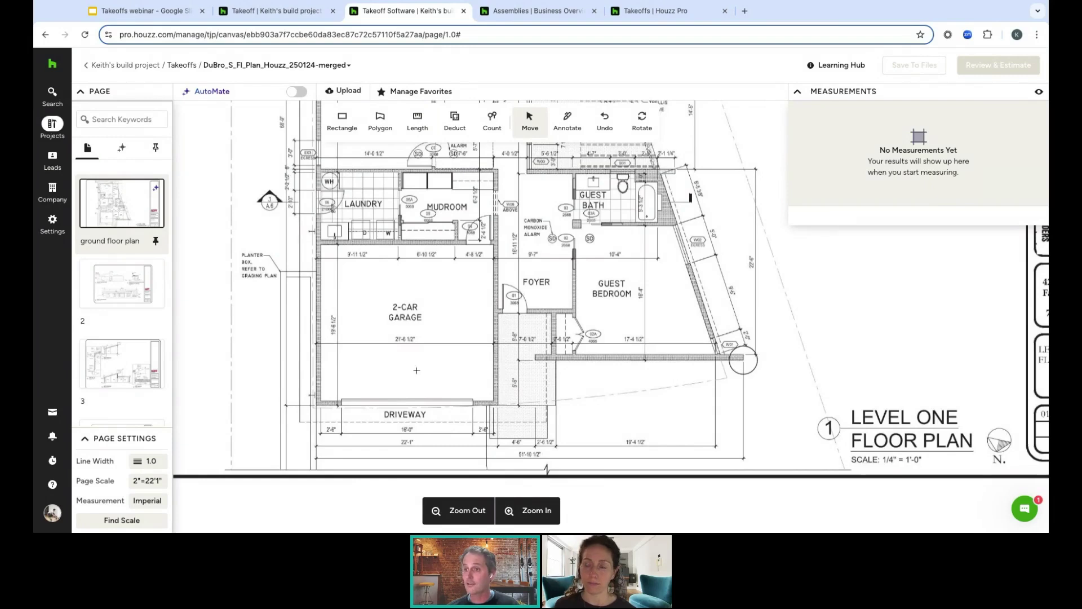
scroll(425, 316, up, 1)
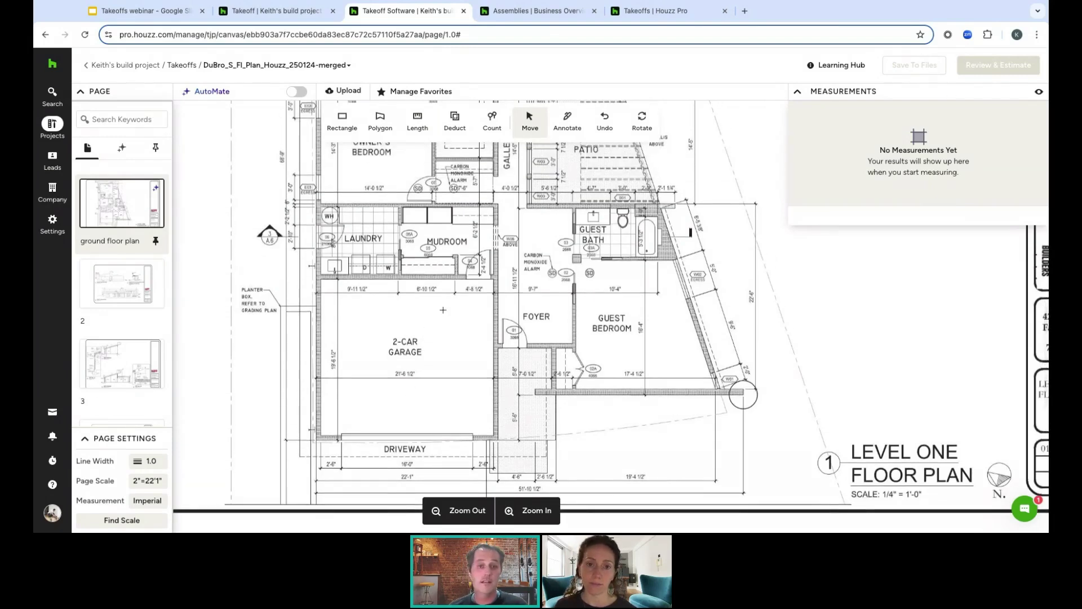
scroll(479, 316, up, 3)
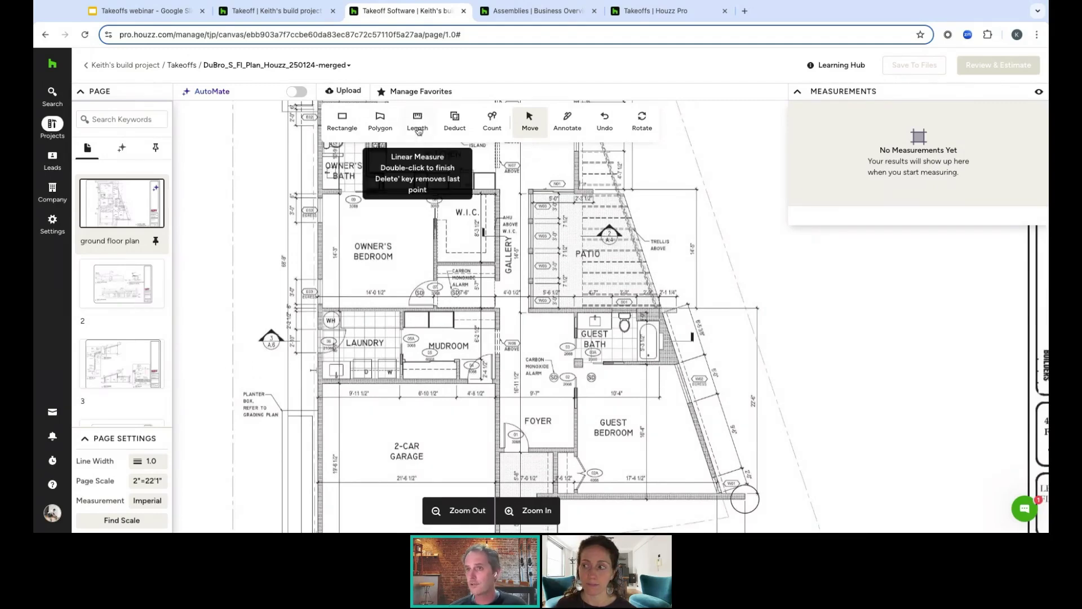
scroll(475, 309, up, 3)
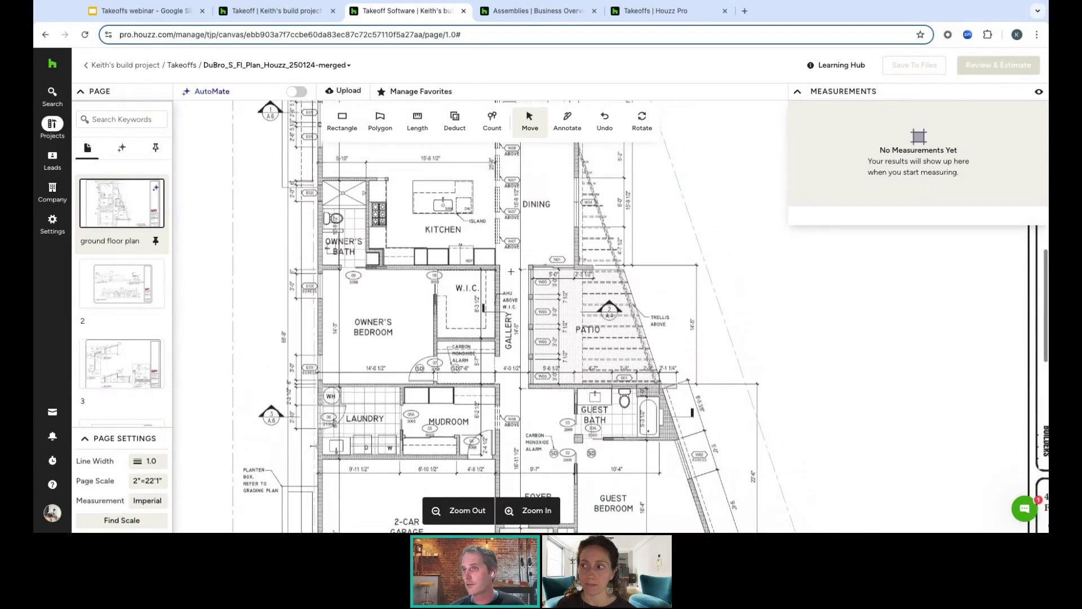
scroll(475, 309, up, 2)
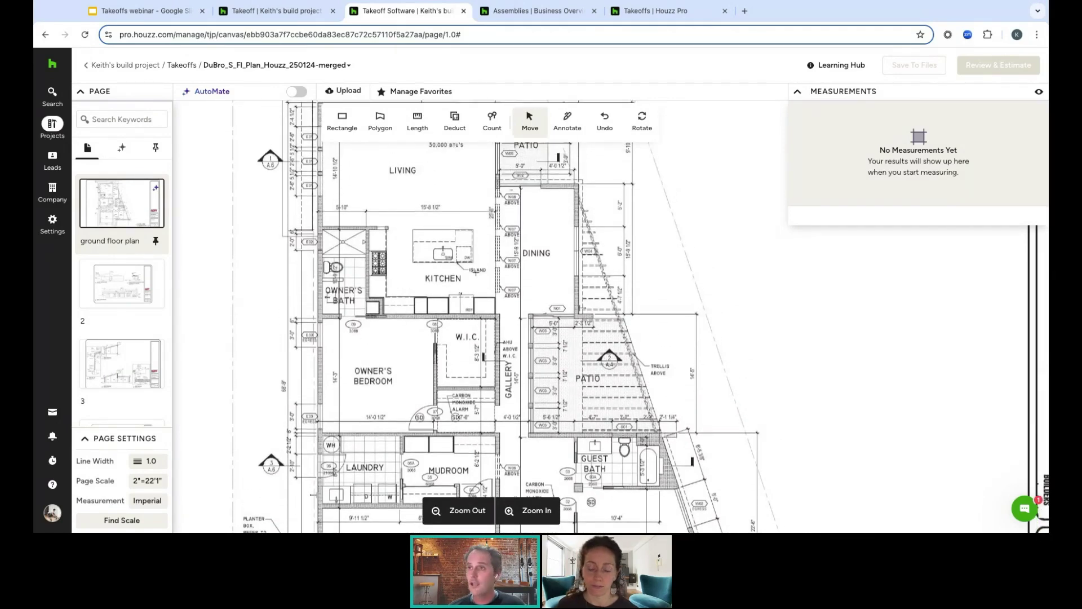
scroll(535, 242, up, 6)
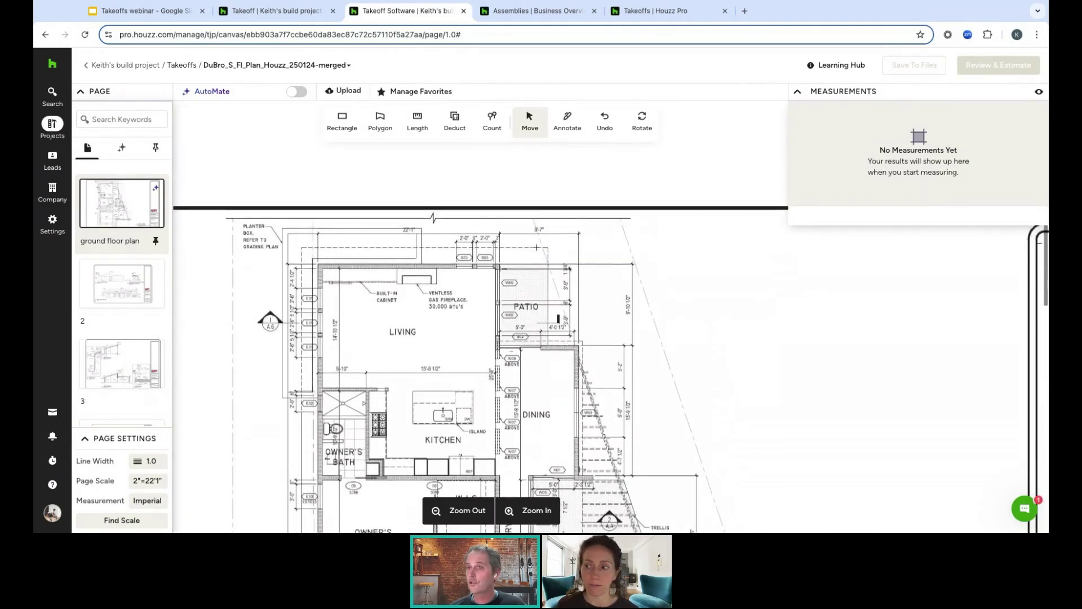
scroll(349, 158, down, 1)
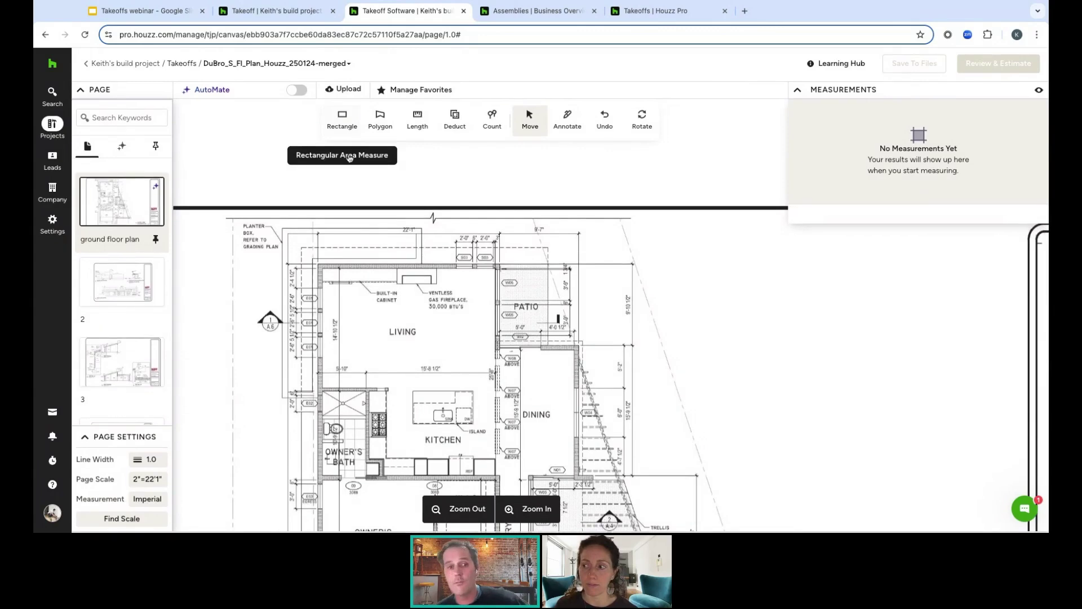
Measure the Owner's Bedroom floor area with the Rectangle tool, covering the room from wall to wall
scroll(349, 159, down, 3)
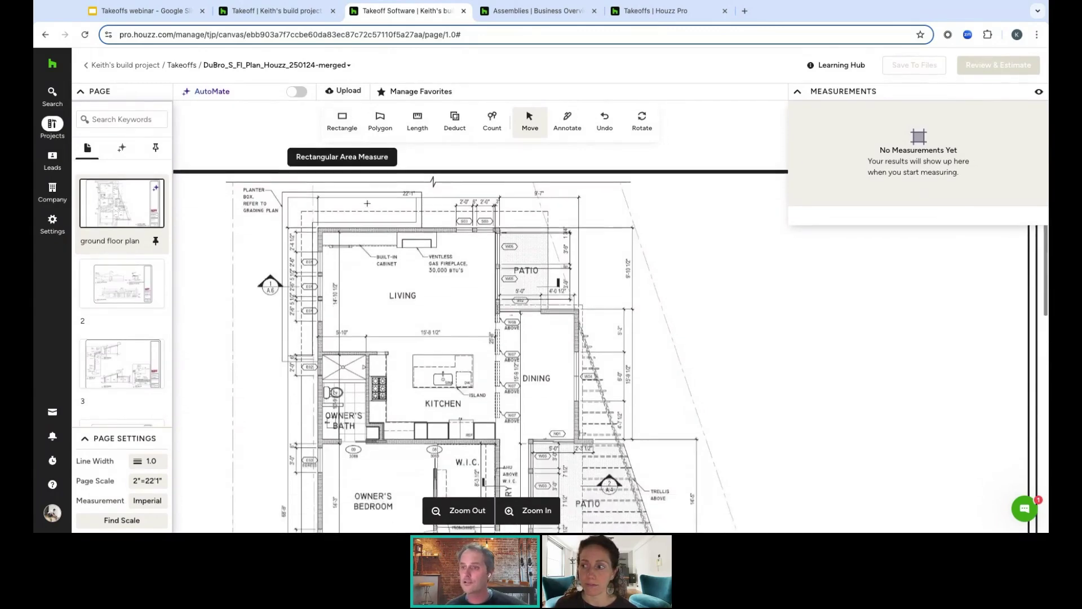
scroll(367, 202, down, 1)
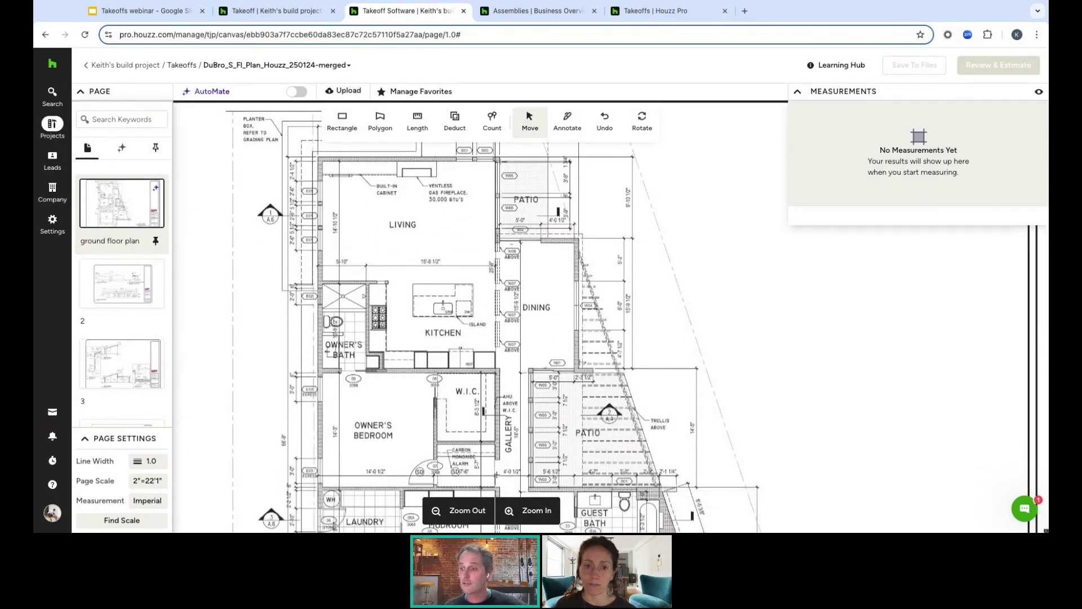
click(536, 514)
scroll(465, 329, down, 2)
scroll(465, 328, right, 2)
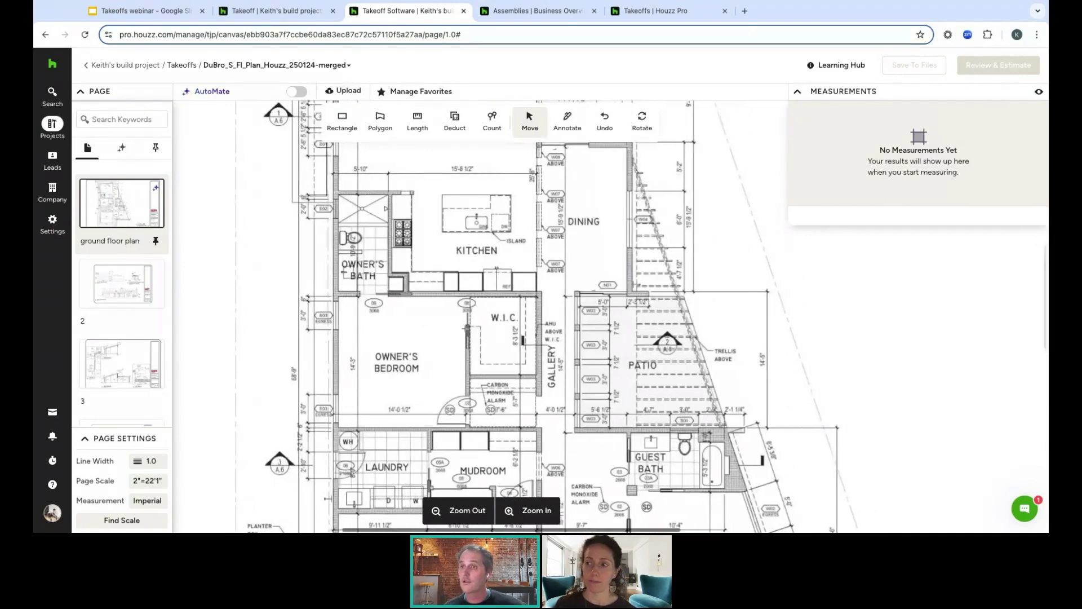
click(341, 118)
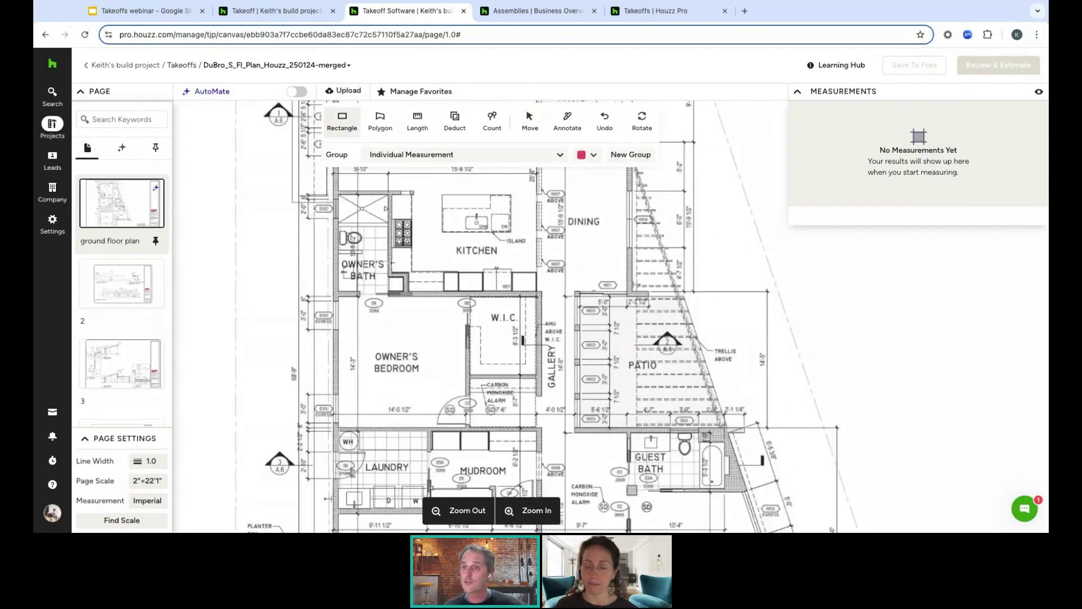
drag(340, 296, 466, 426)
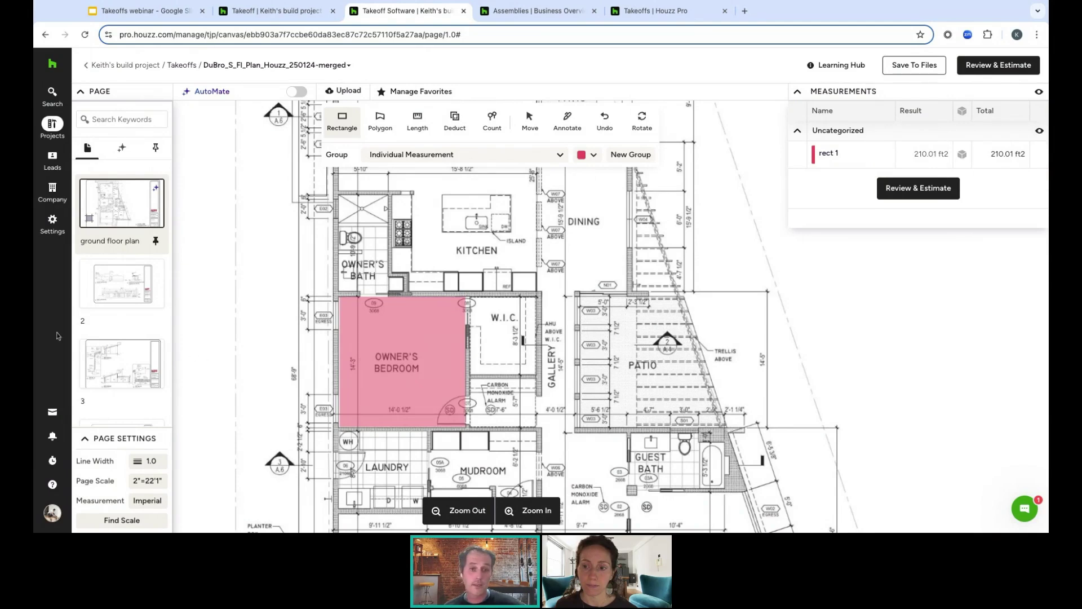
Measure the combined Living and Kitchen floor area with the Polygon tool, tracing the walls and excluding the Owner's Bath
click(380, 120)
scroll(467, 323, up, 3)
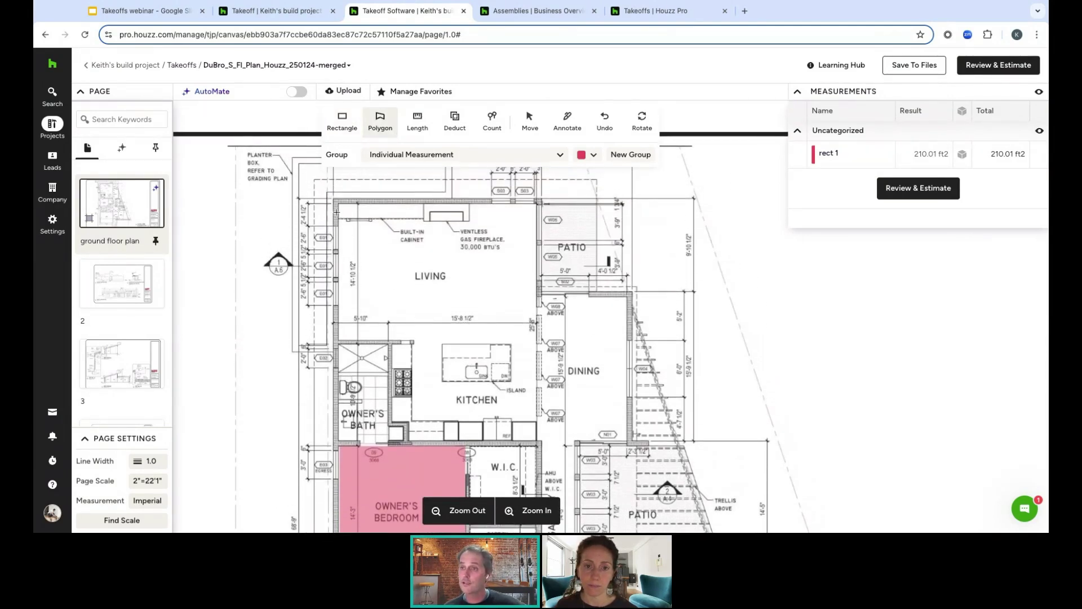
click(337, 201)
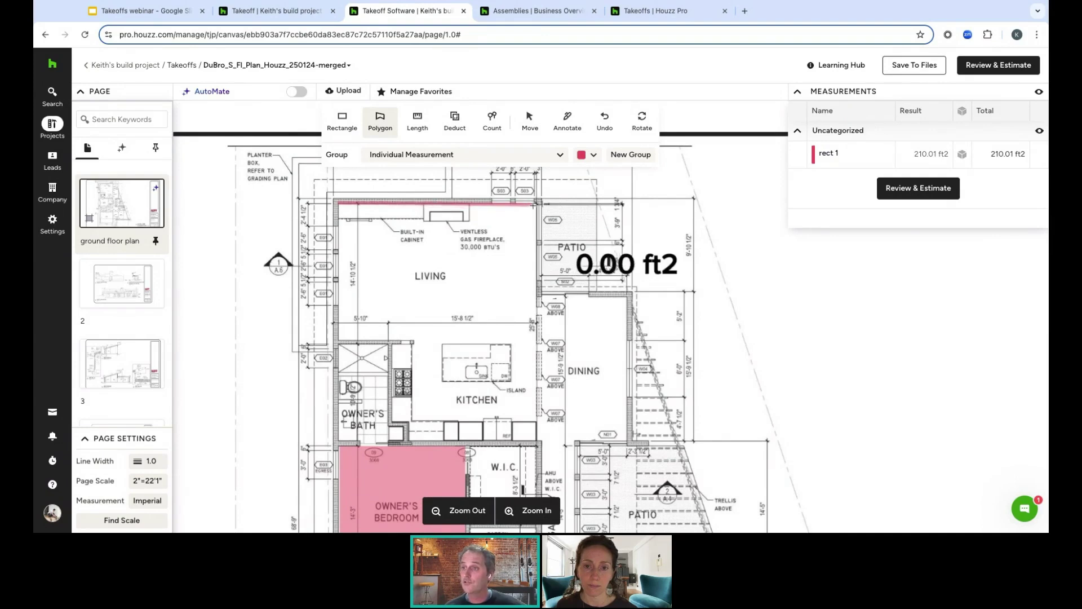
click(535, 201)
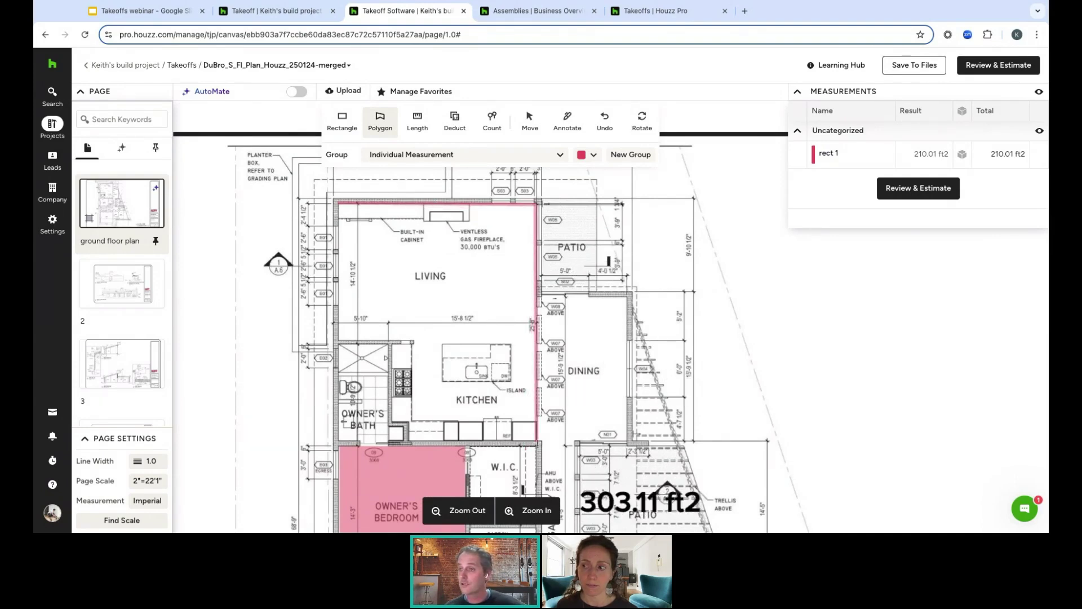
click(536, 440)
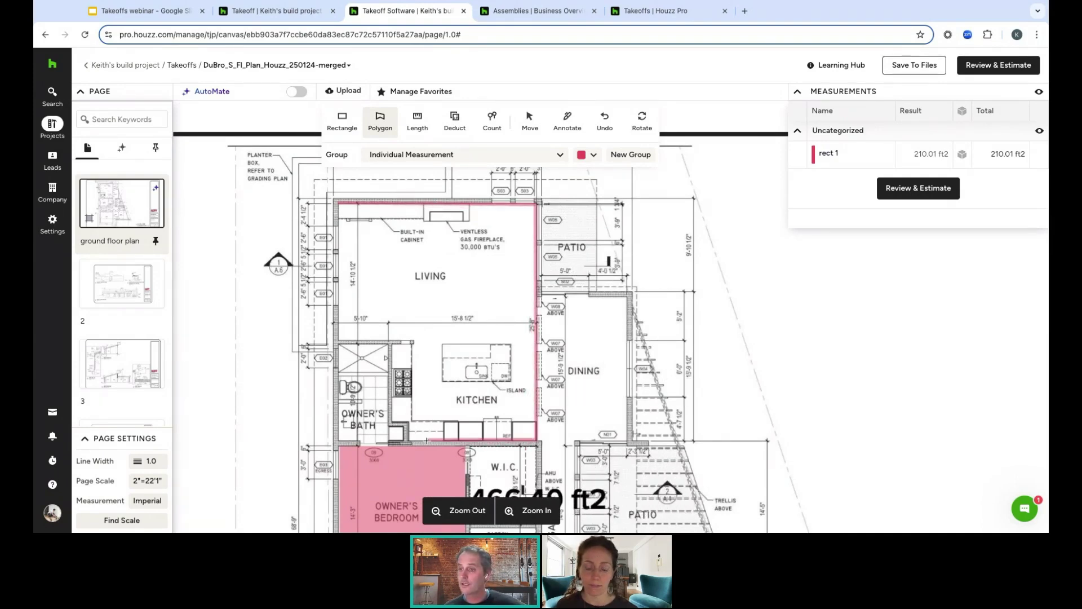
click(410, 440)
click(408, 421)
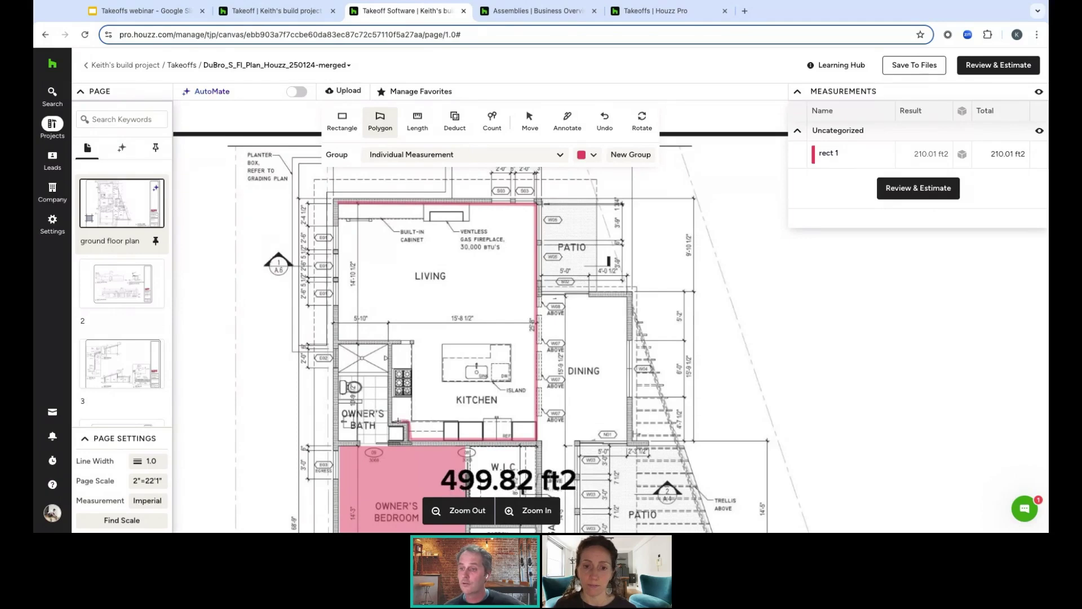
click(392, 421)
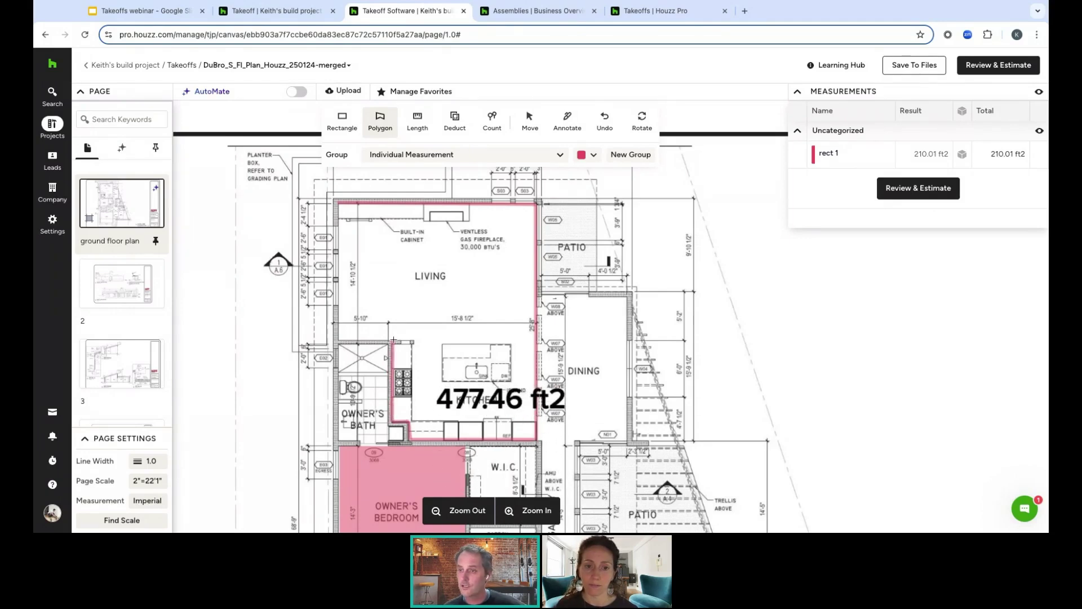
click(392, 340)
click(337, 340)
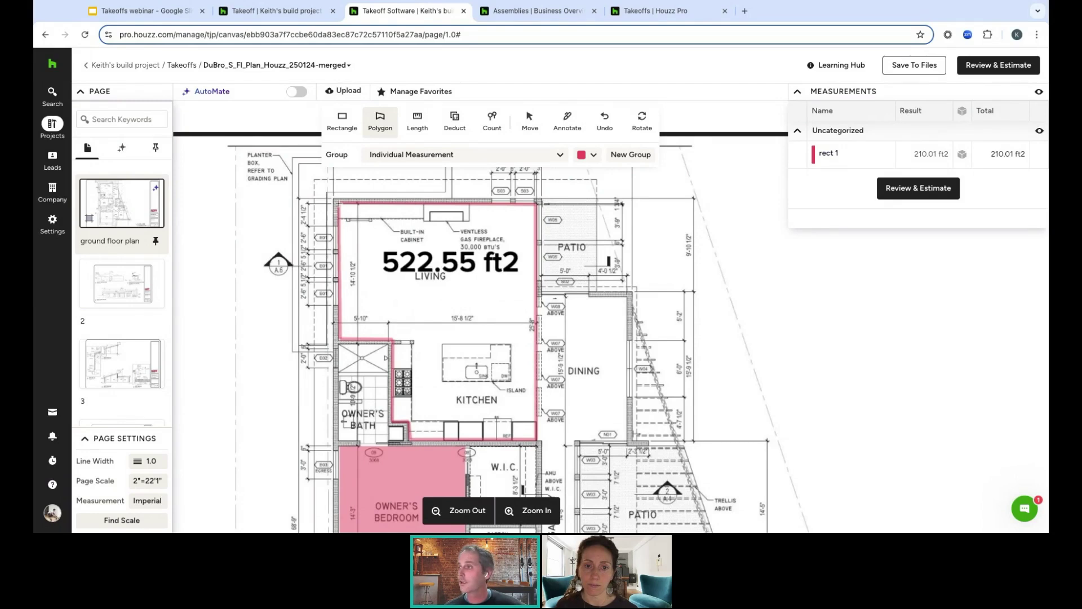
click(339, 203)
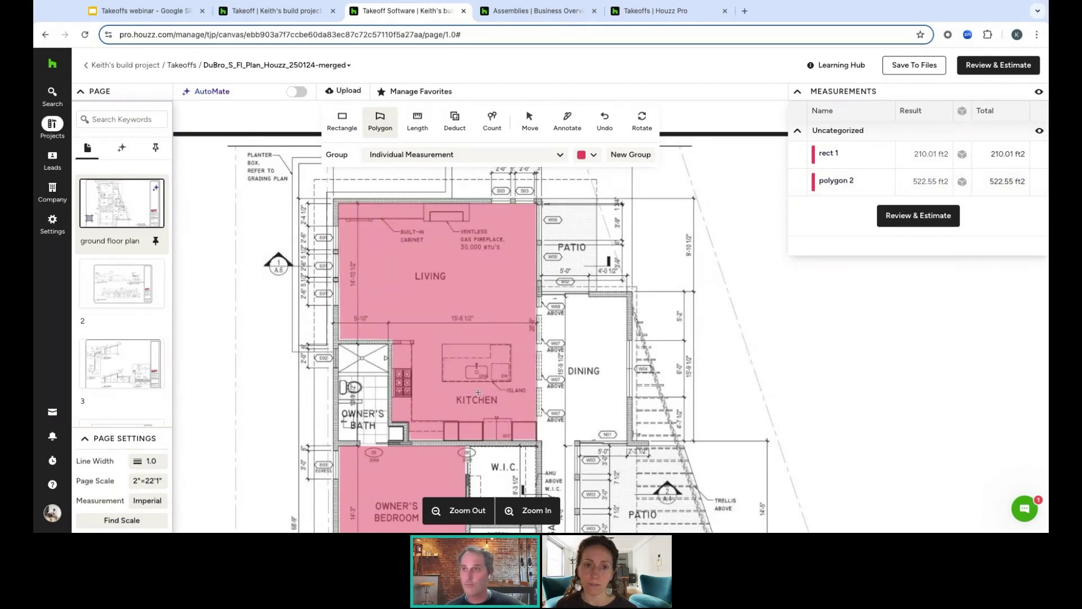
Measure the perimeter of the Laundry room with the Length tool, tracing all four walls as an individual measurement
click(417, 126)
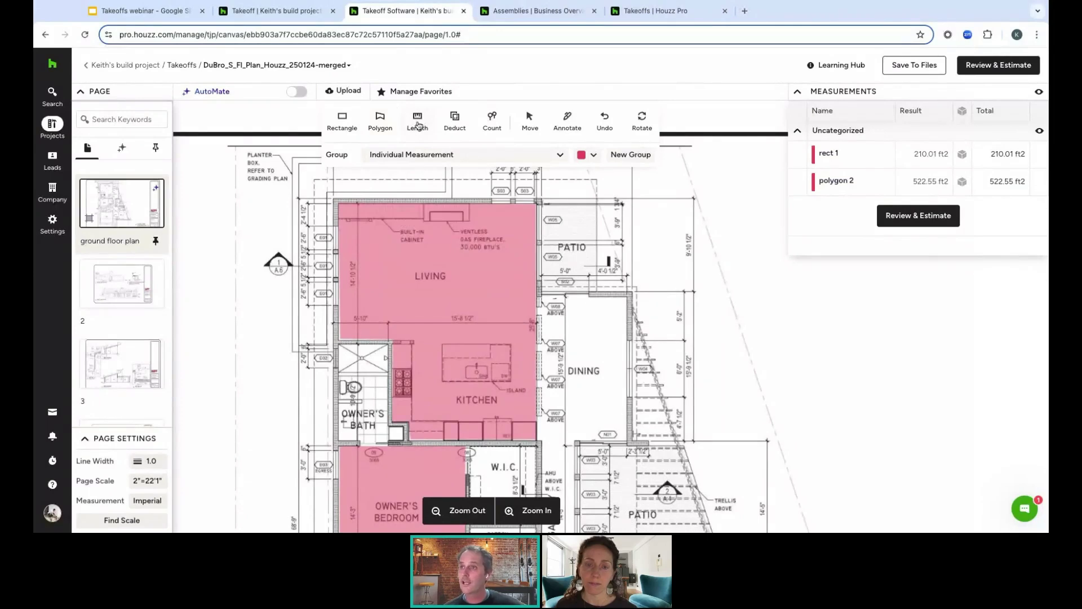
scroll(572, 392, down, 3)
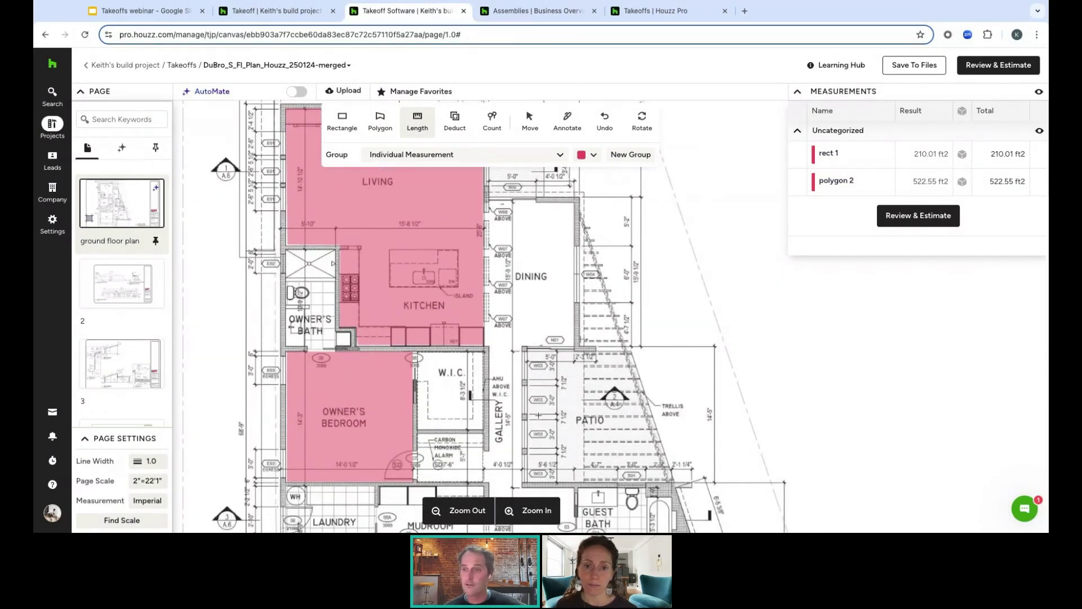
scroll(482, 405, down, 3)
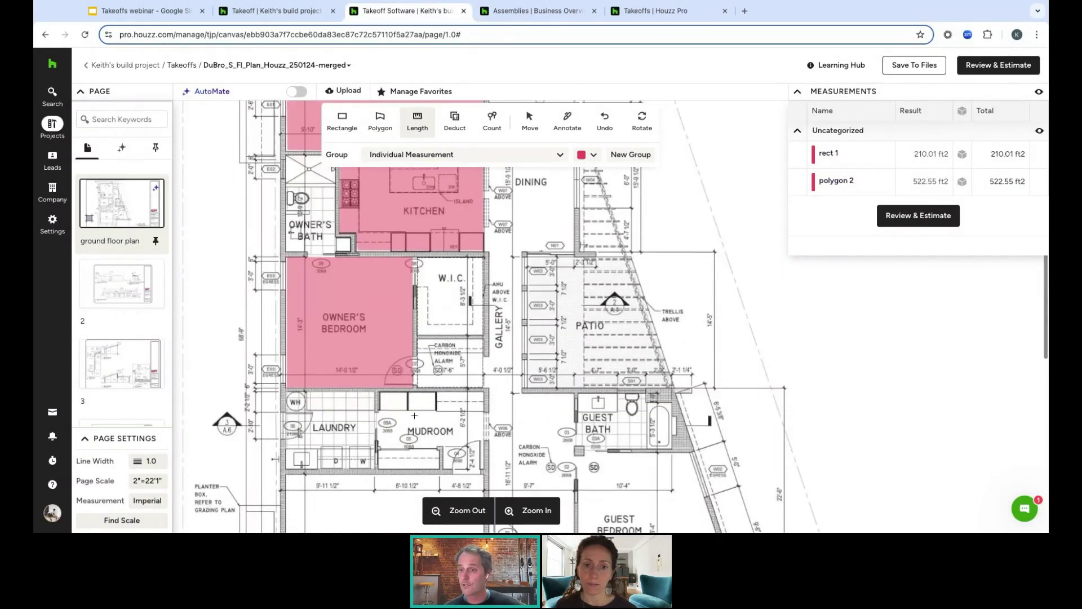
click(288, 391)
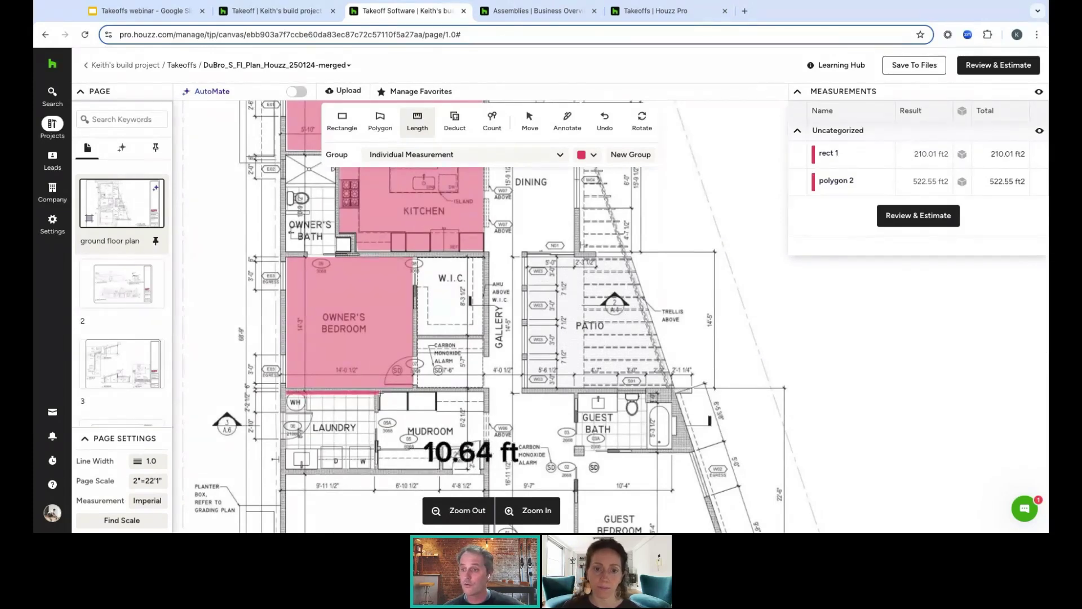
click(374, 391)
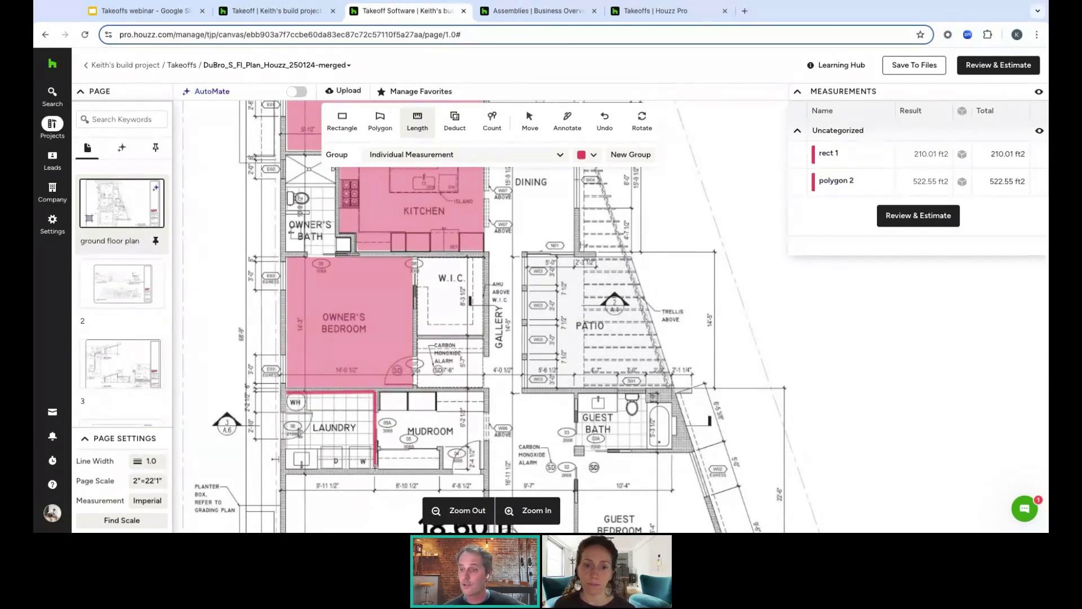
click(375, 467)
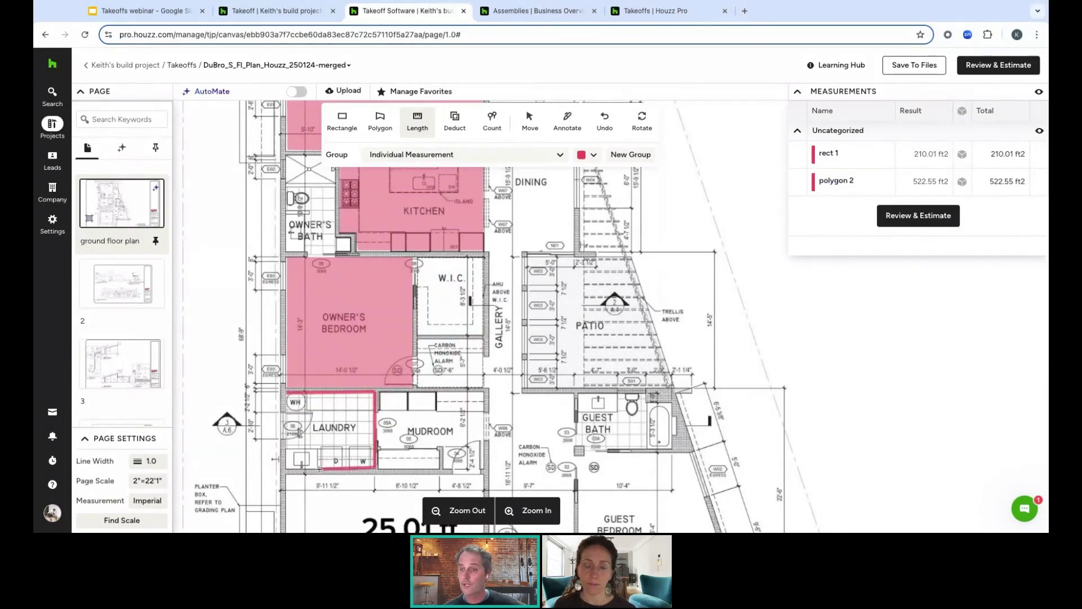
click(287, 466)
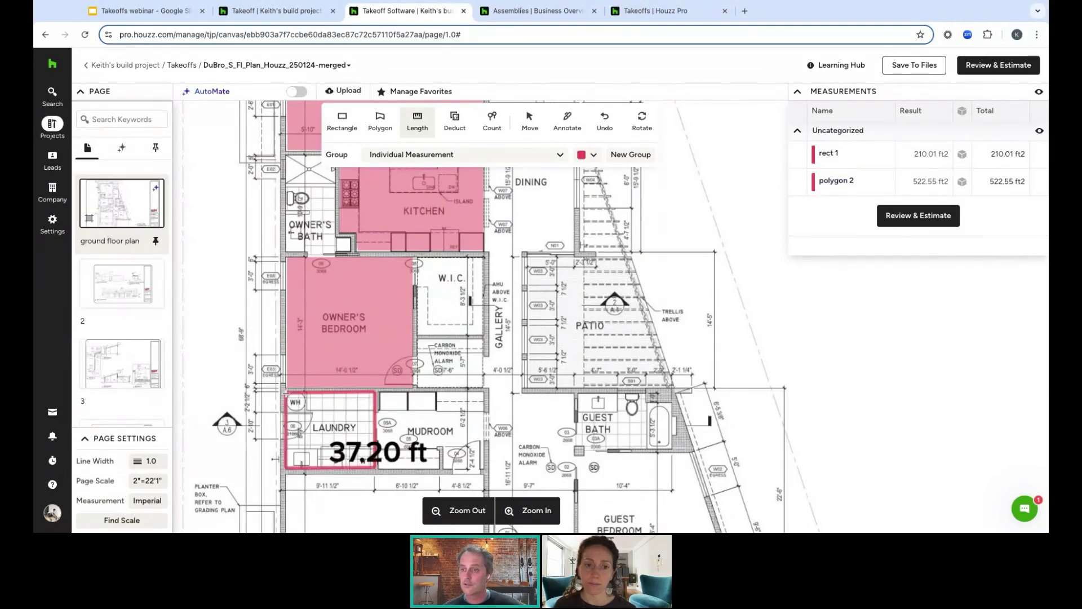
double_click(286, 393)
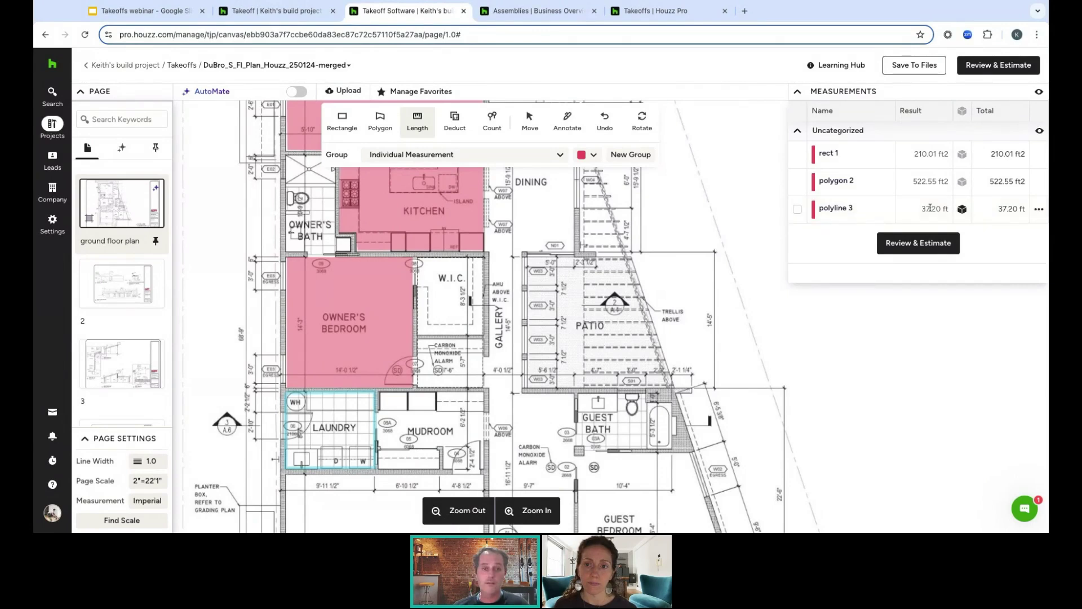
Deduct the kitchen island from the Living and Kitchen area using a Rectangle deduction
scroll(470, 116, up, 2)
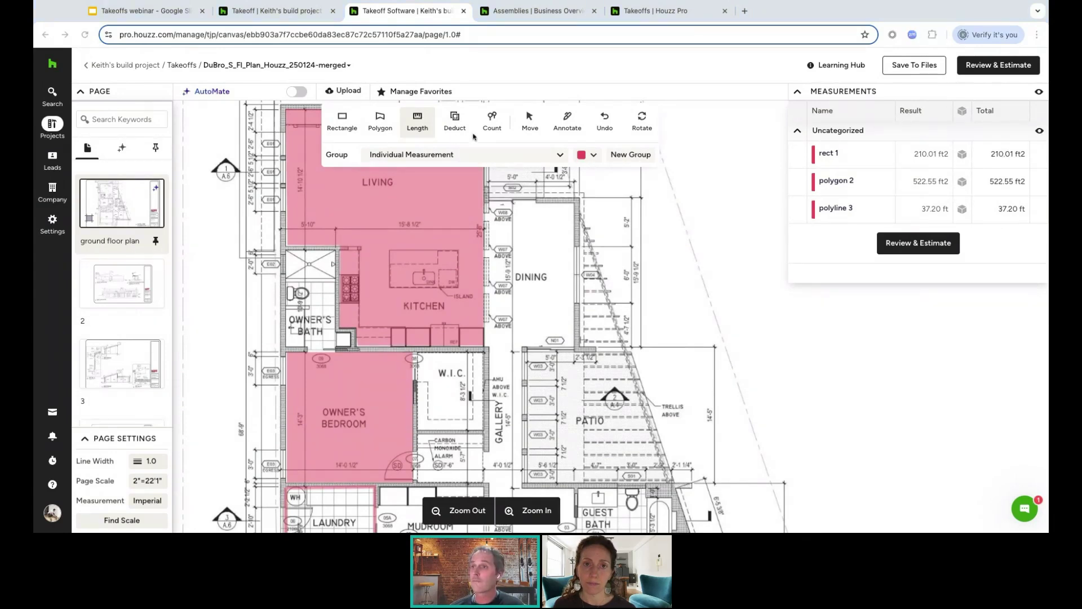
click(453, 120)
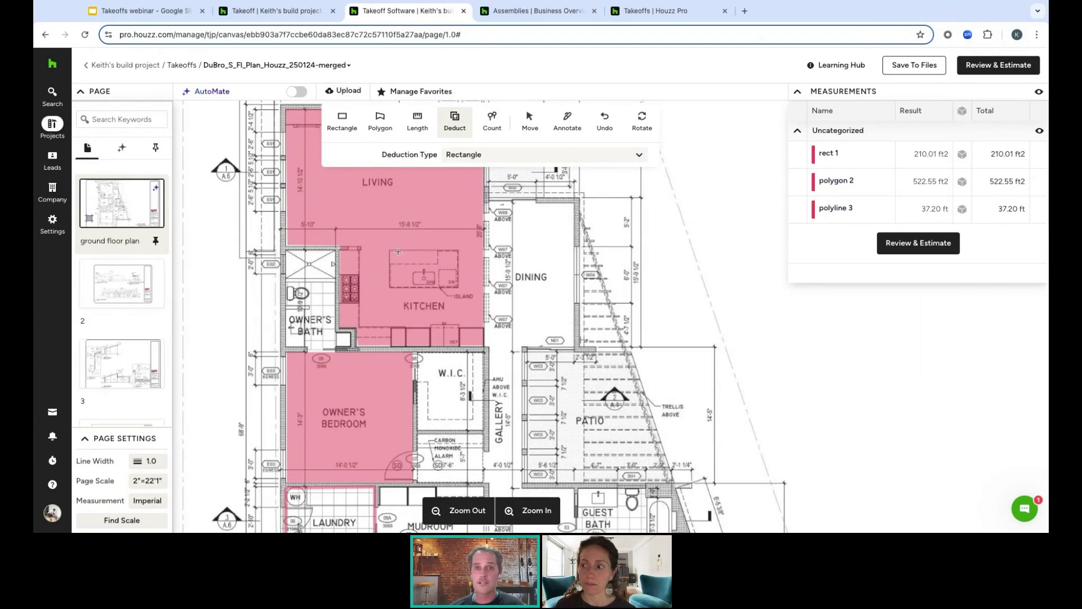
drag(389, 249, 458, 289)
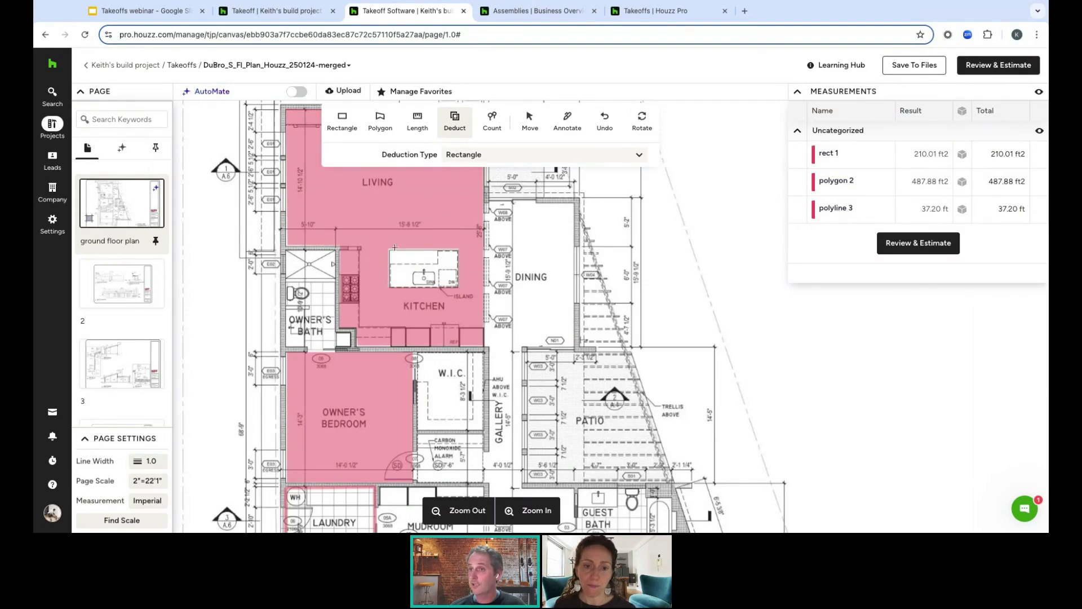
Use the first red door count from the Finishes group to mark the Owner's Bath door and the Owner's Bedroom entry door
scroll(482, 184, right, 2)
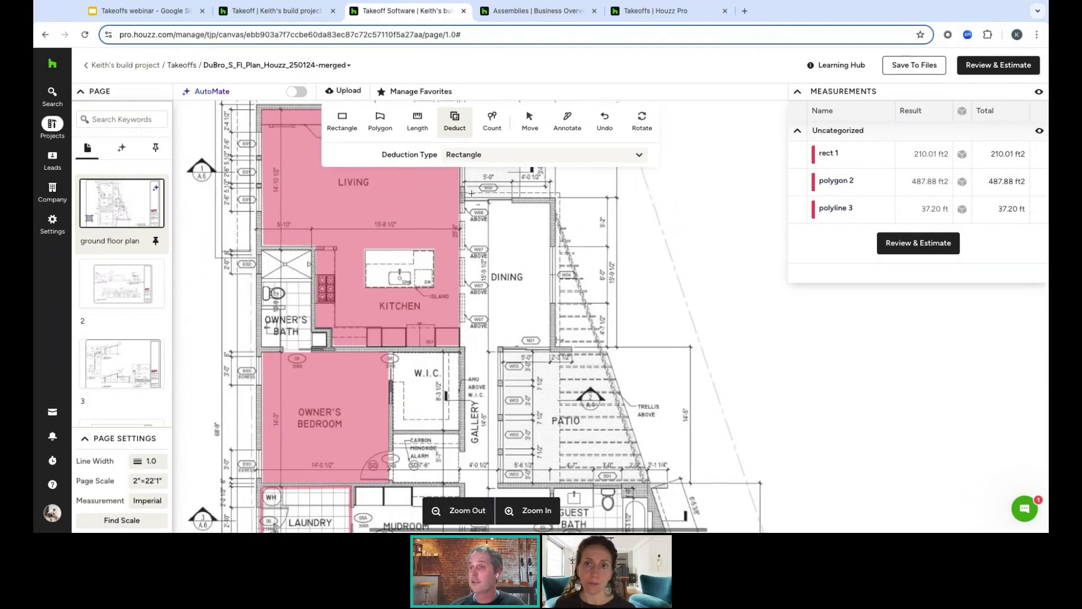
click(492, 120)
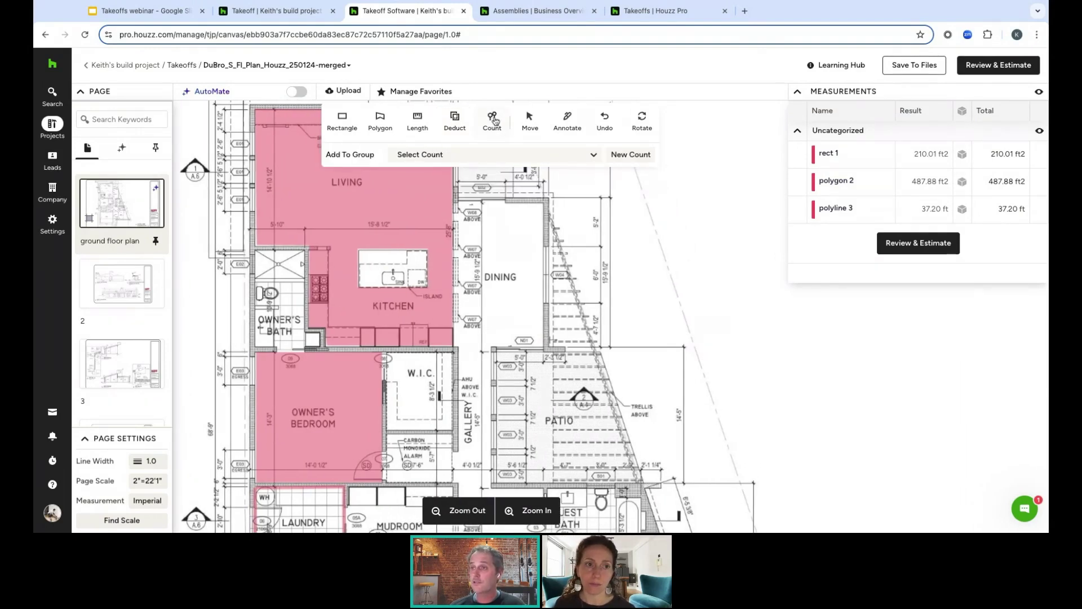
click(590, 158)
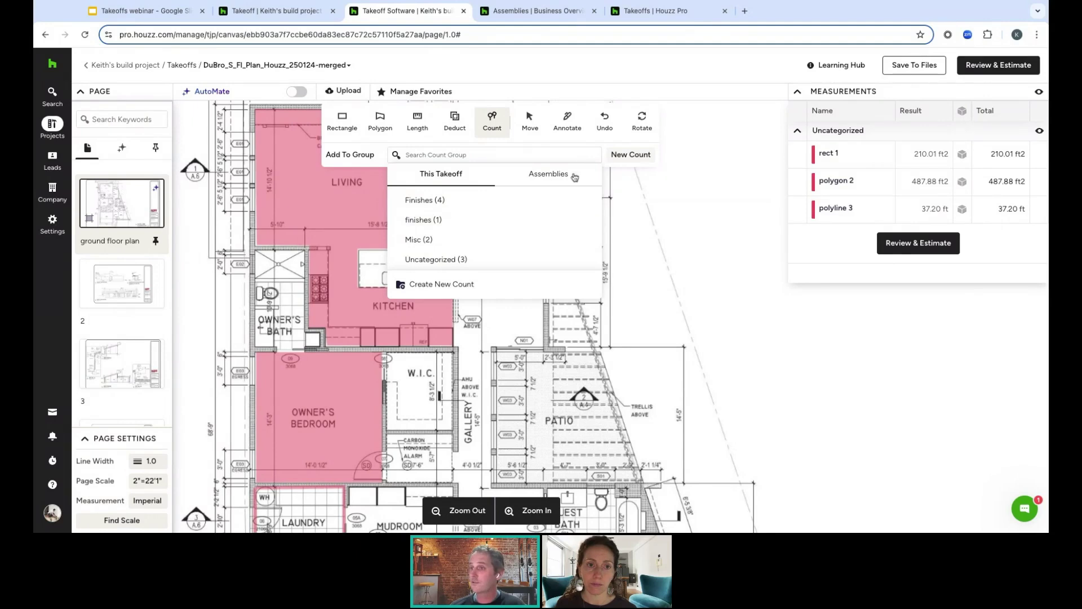
click(479, 207)
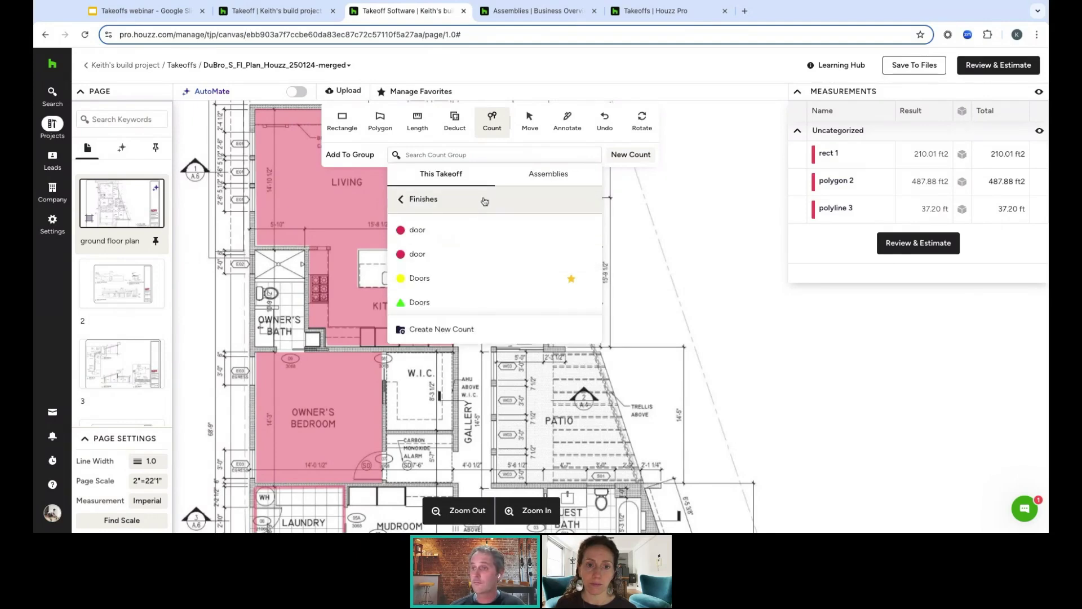
click(470, 228)
scroll(447, 330, down, 1)
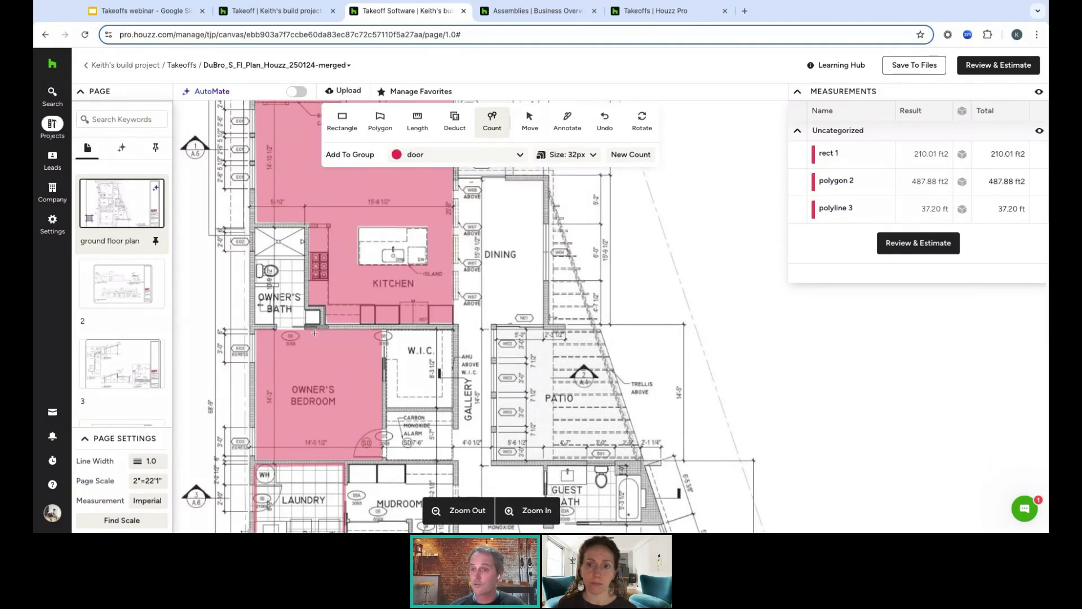
click(293, 326)
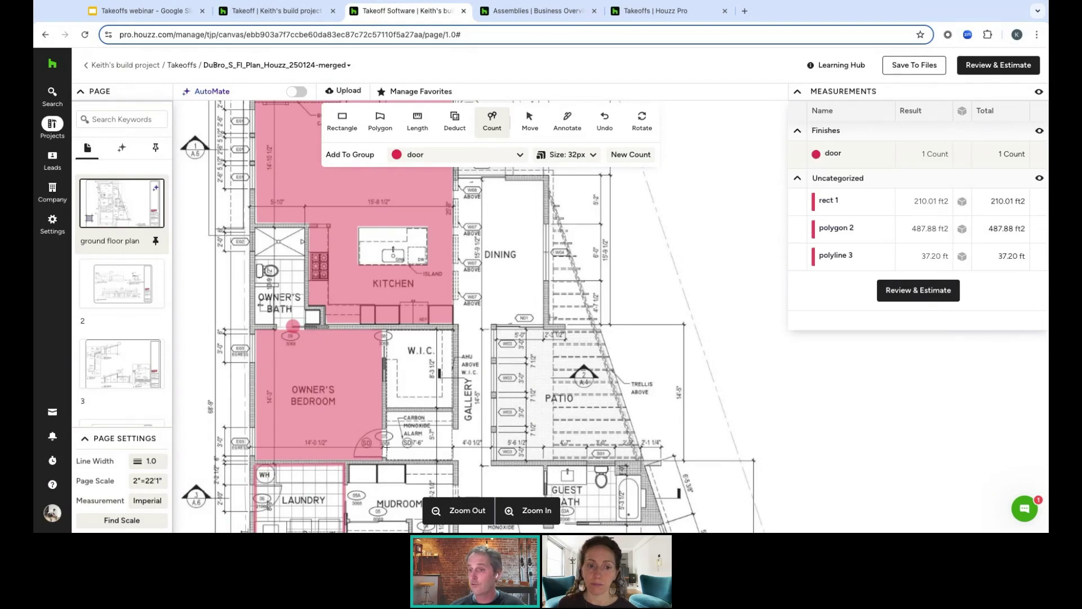
click(385, 443)
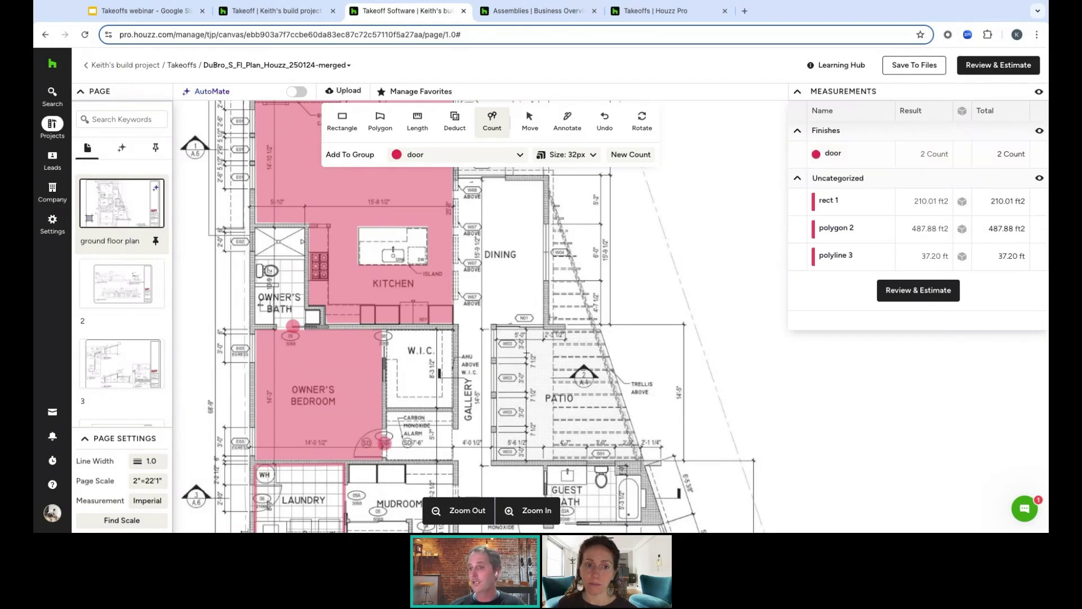
Add the Foyer entrance door and the door between the Mudroom and the 2-Car Garage to the door count
scroll(527, 354, down, 2)
scroll(517, 447, down, 2)
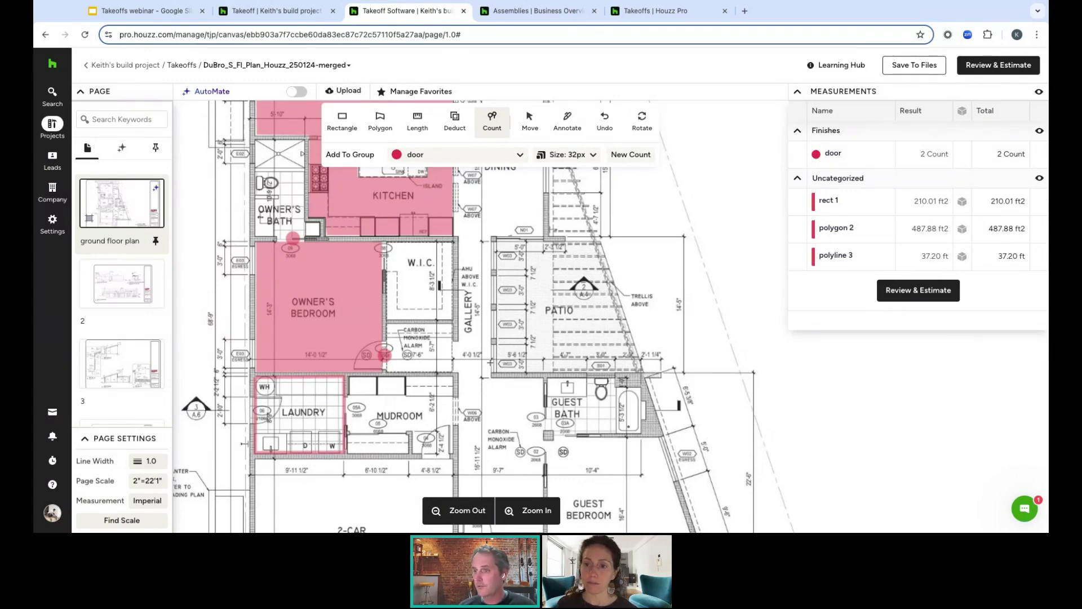
scroll(536, 413, down, 5)
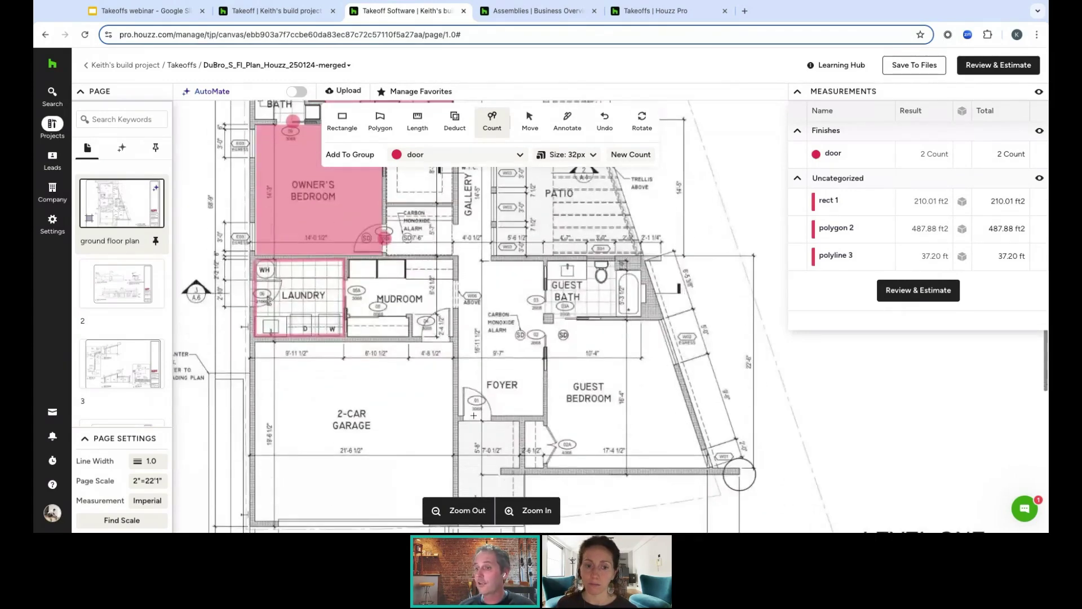
click(475, 418)
click(433, 337)
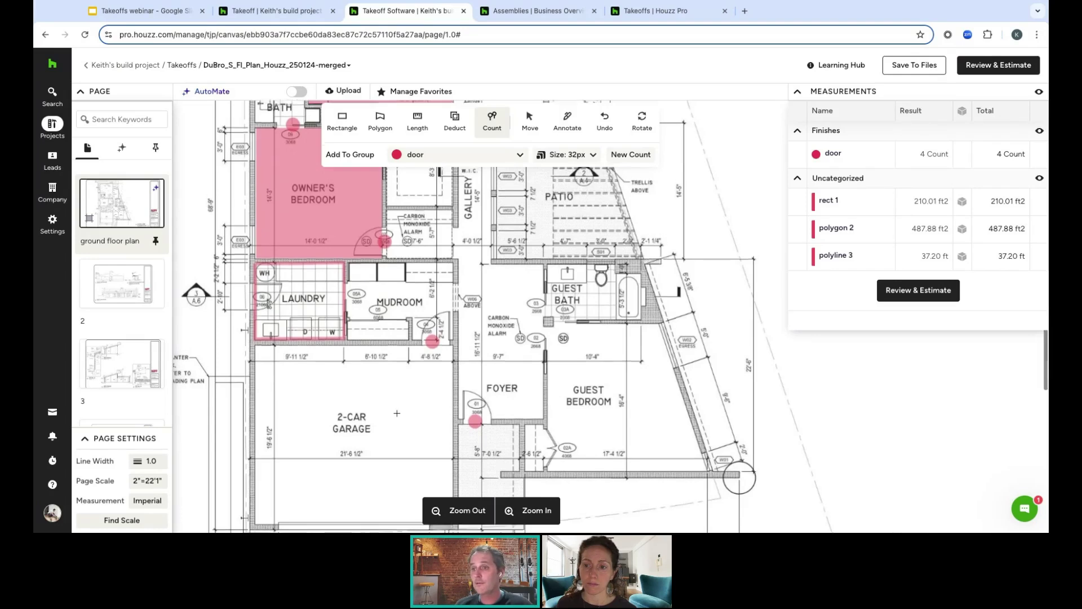
Add a text annotation reading "All space for trim" on a yellow background across the upper part of the 2-Car Garage
scroll(304, 353, up, 2)
click(566, 121)
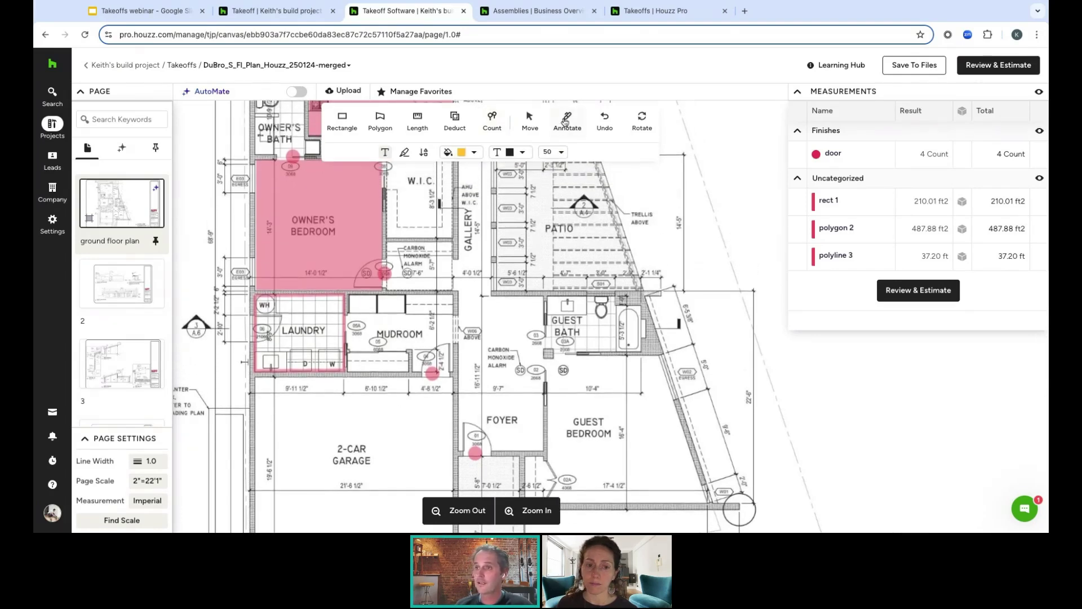
click(384, 153)
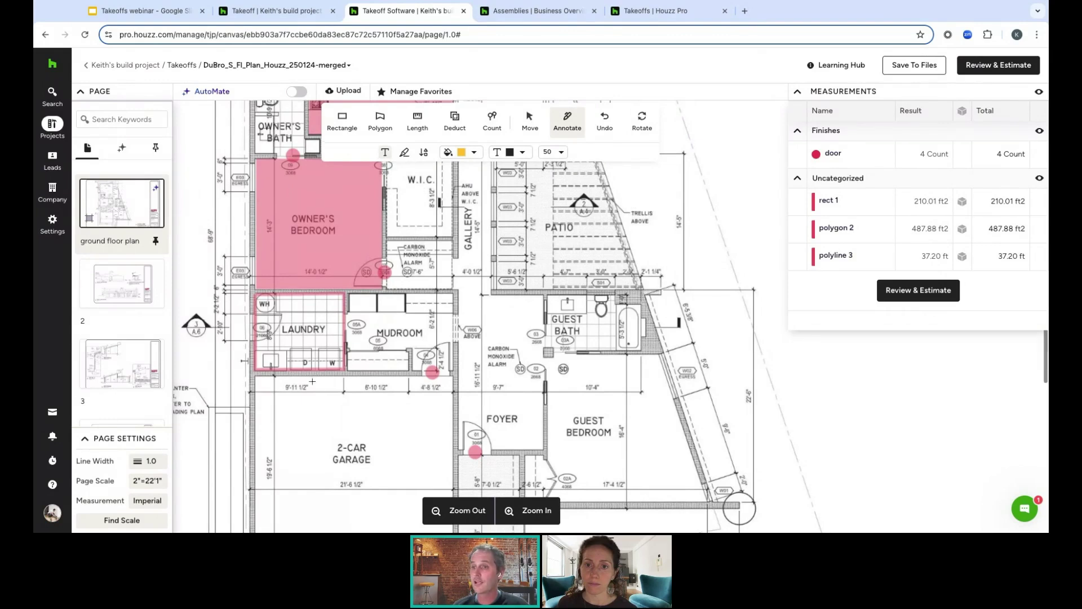
click(273, 405)
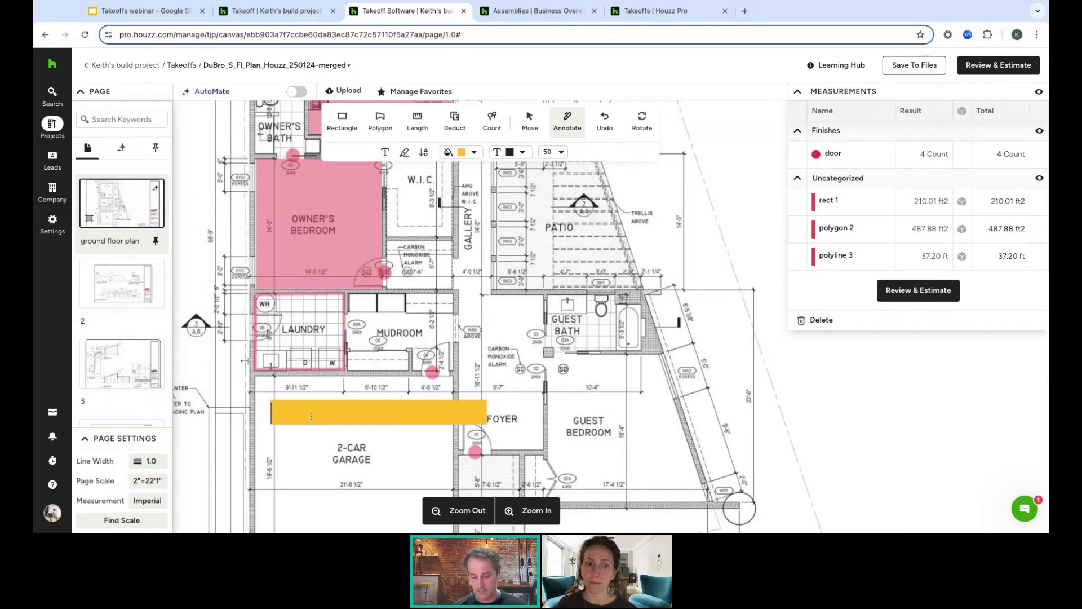
text(All spa)
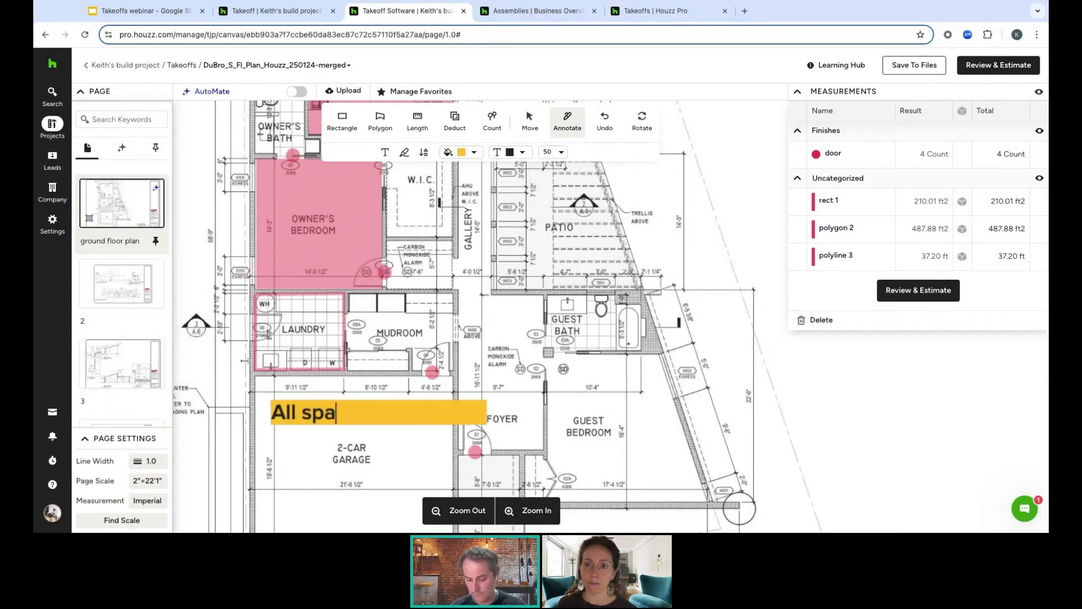
text(ce for trim)
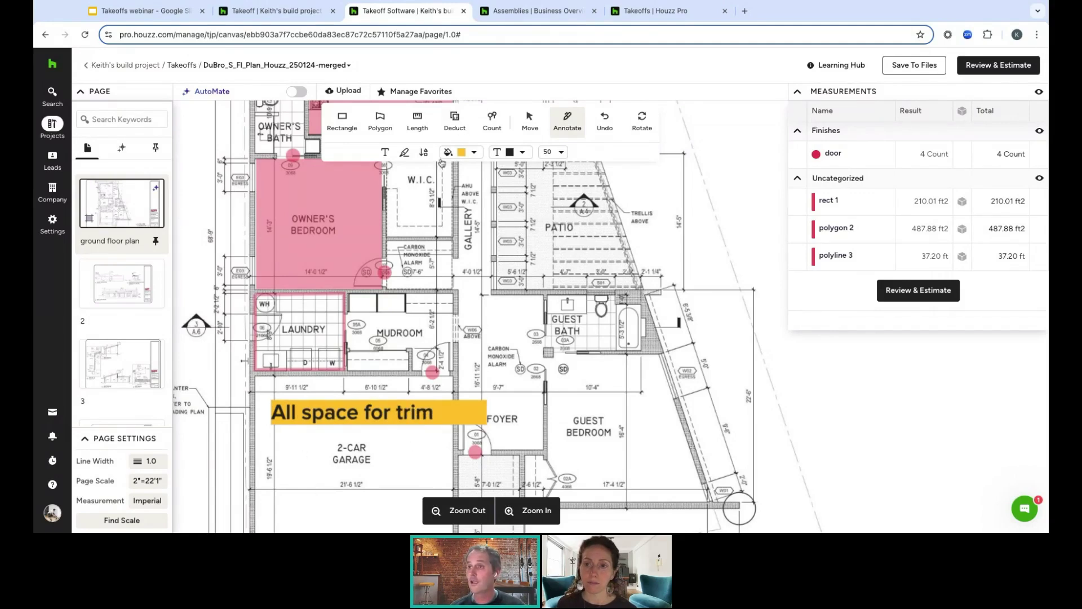
Draw a yellow annotation arrow from the "All space for trim" note to the wall between the Laundry and the Mudroom
click(422, 153)
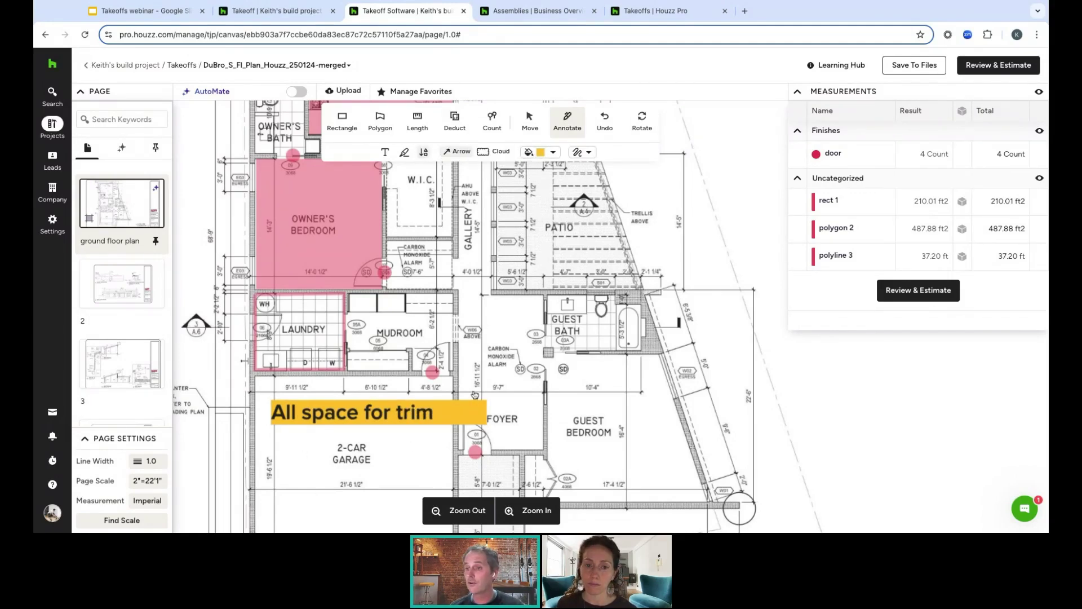
drag(476, 402, 352, 316)
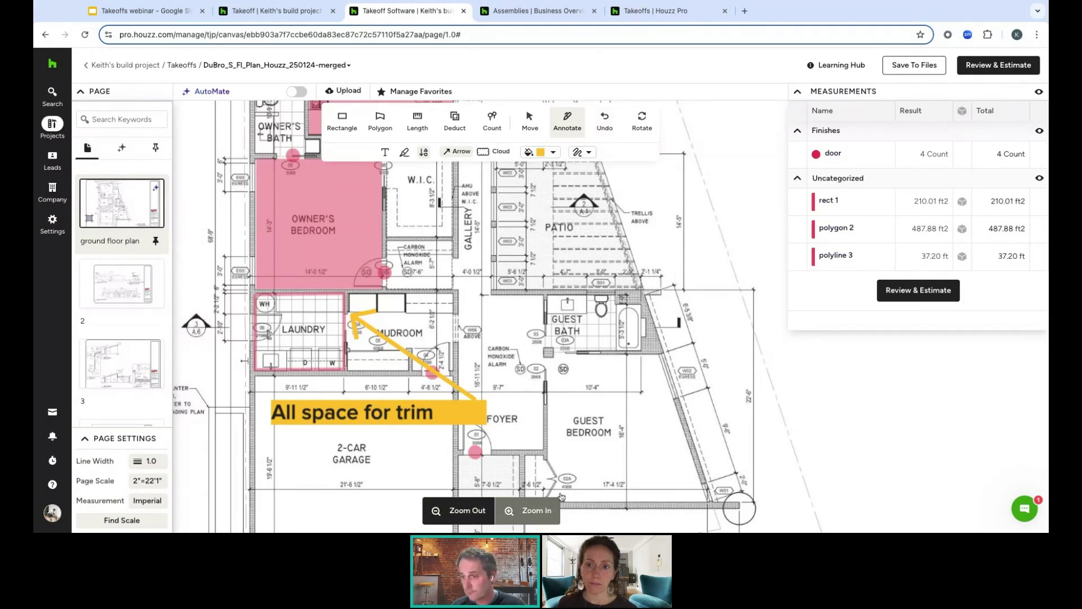
click(491, 509)
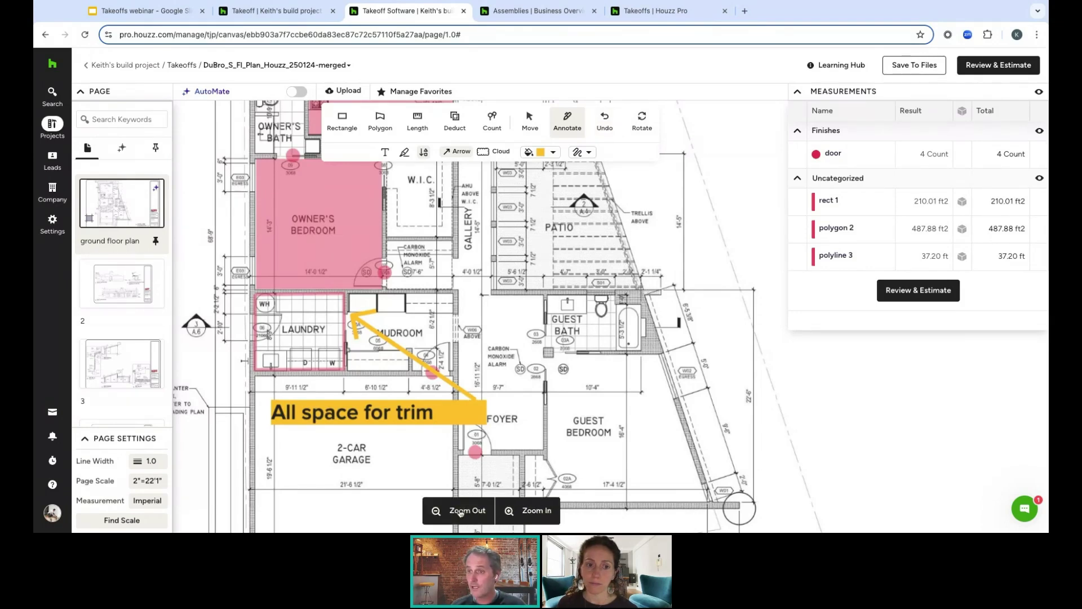
click(524, 511)
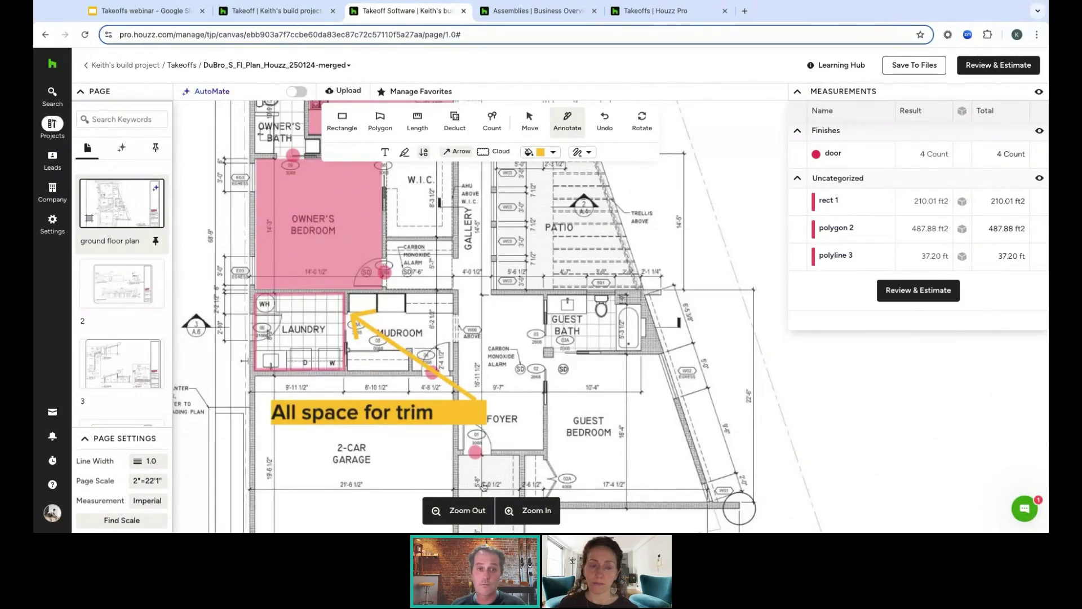
click(529, 513)
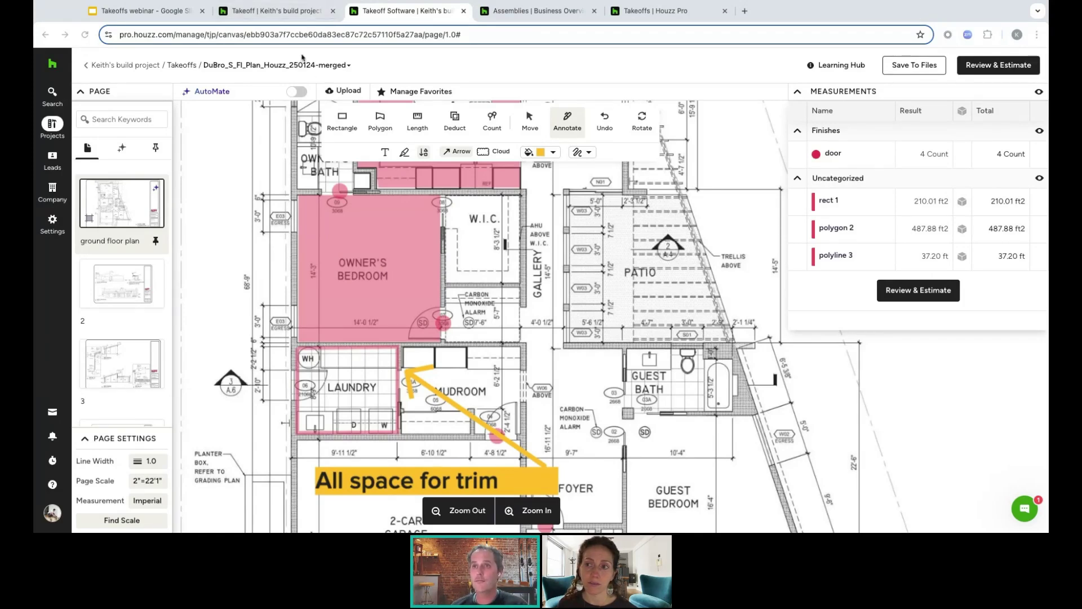
View the project's list of takeoff files, return to the ground floor plan, and look over its rooms from the Laundry up to the Living area
click(287, 11)
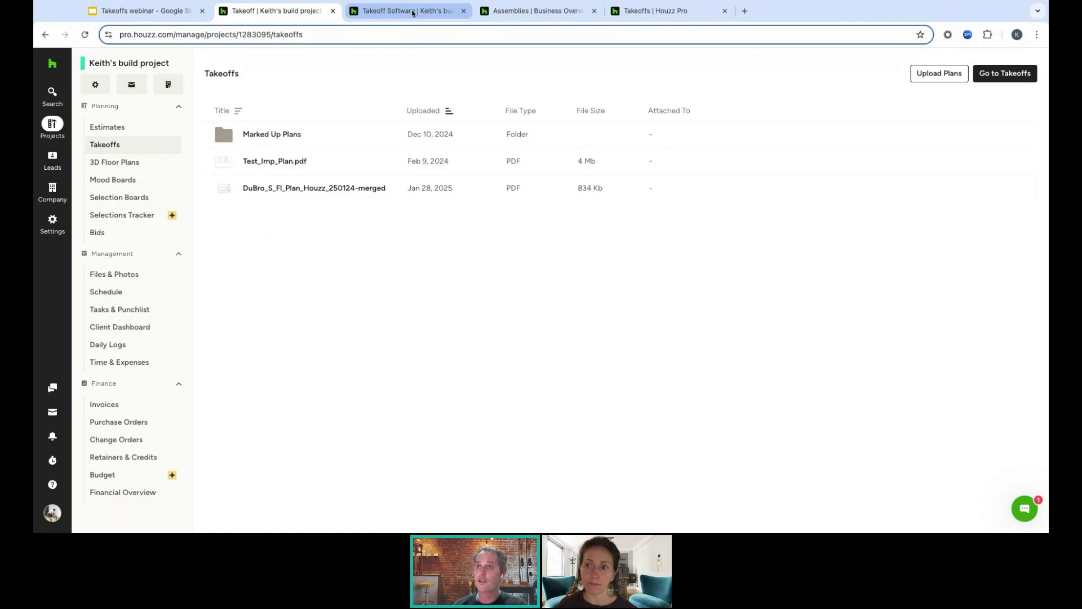
click(411, 13)
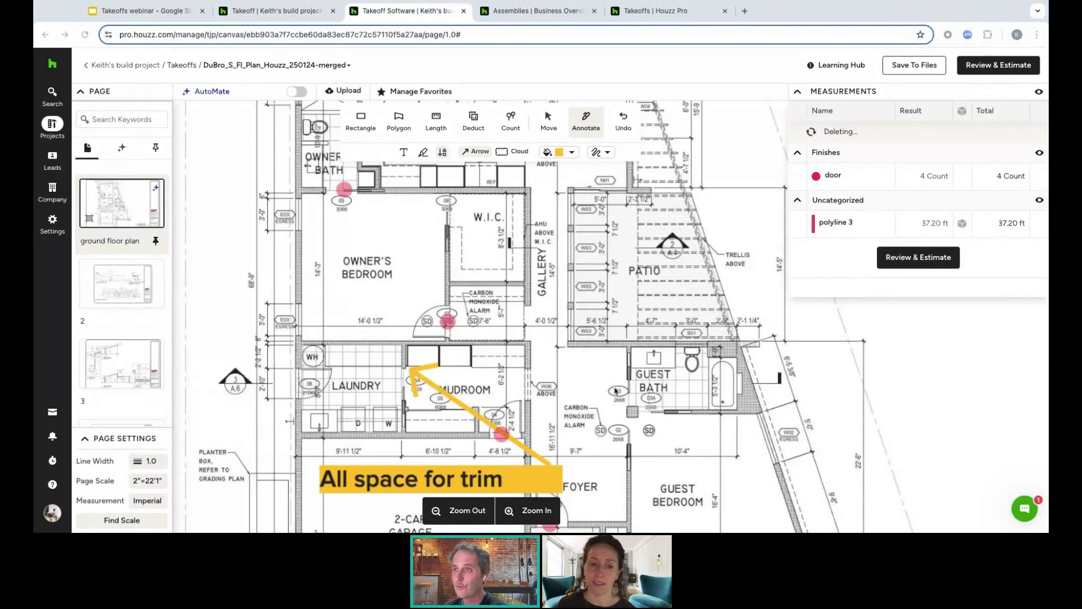
scroll(609, 383, up, 1)
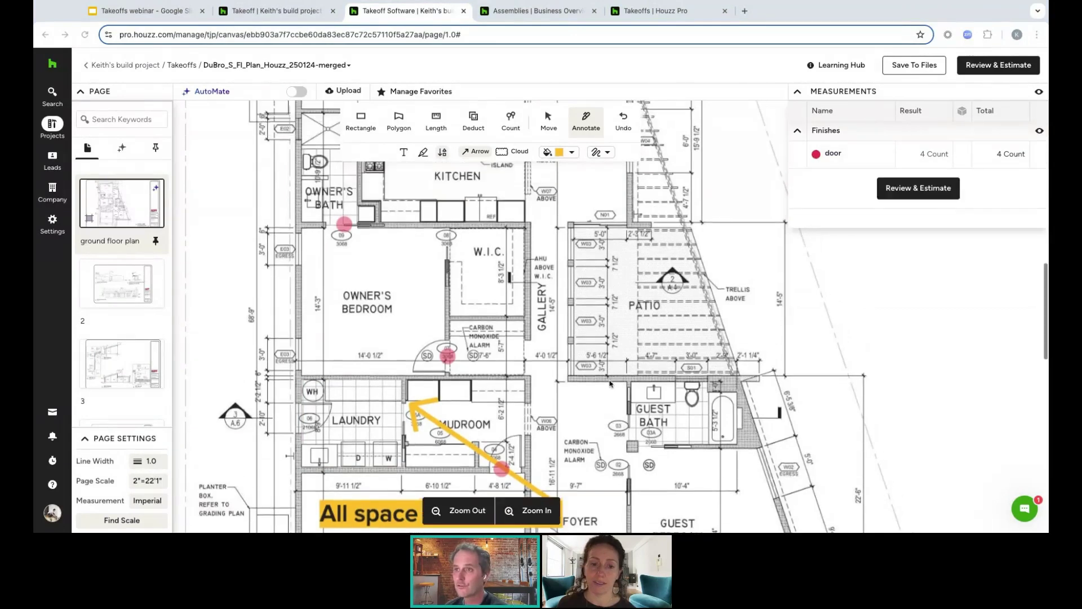
scroll(609, 383, up, 1)
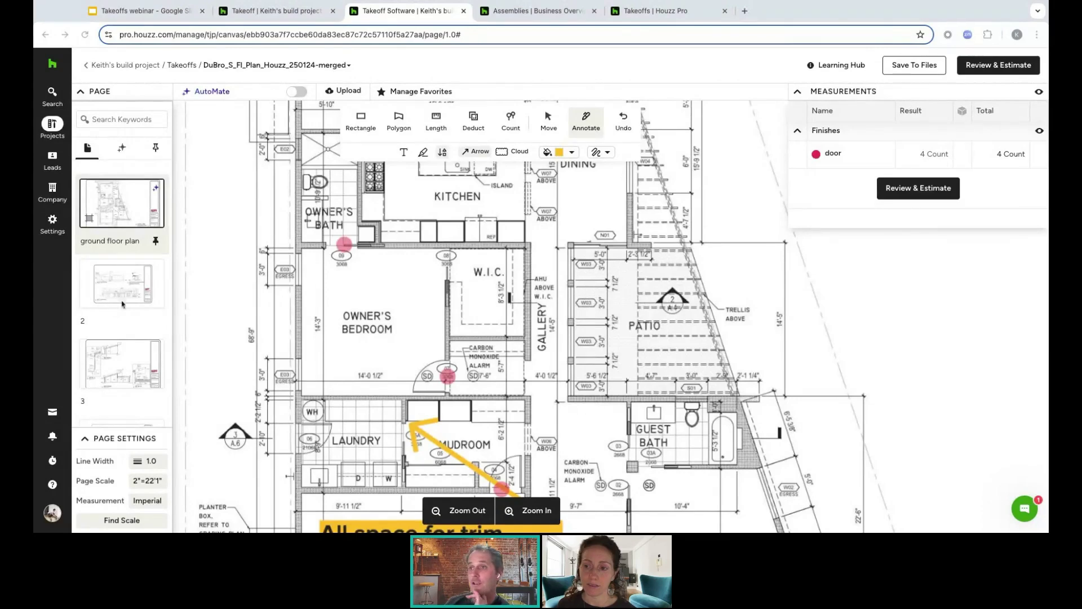
scroll(399, 291, down, 1)
scroll(398, 291, up, 7)
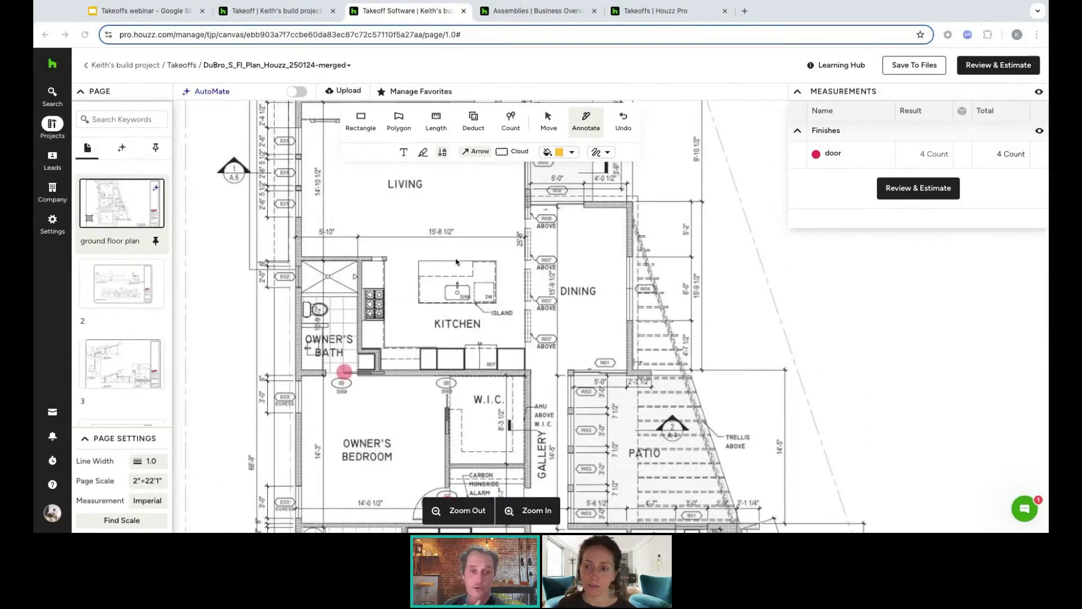
scroll(458, 265, up, 5)
scroll(465, 351, down, 7)
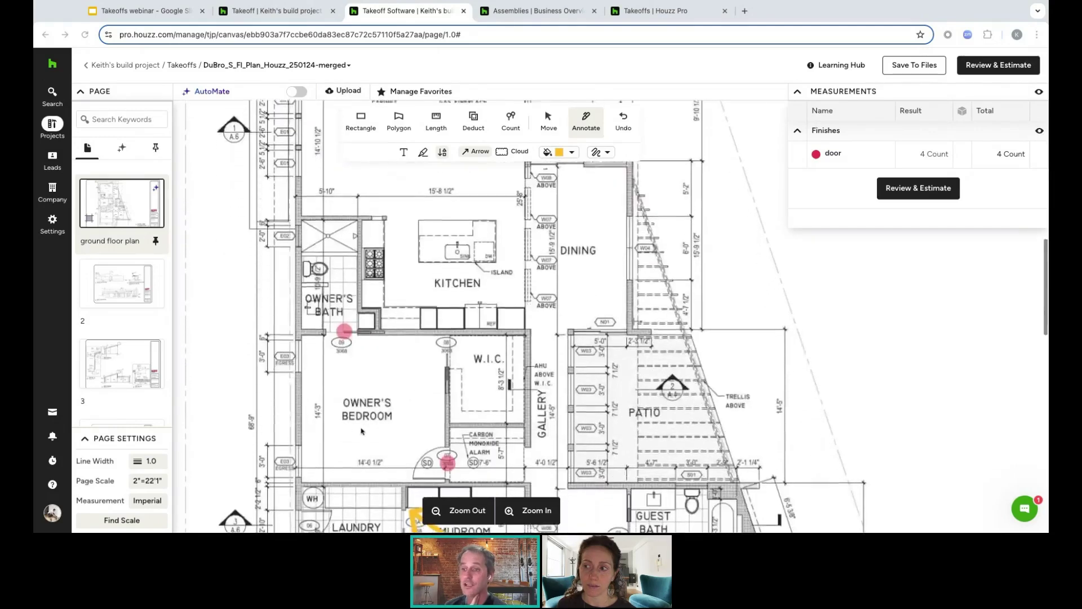
scroll(445, 423, up, 6)
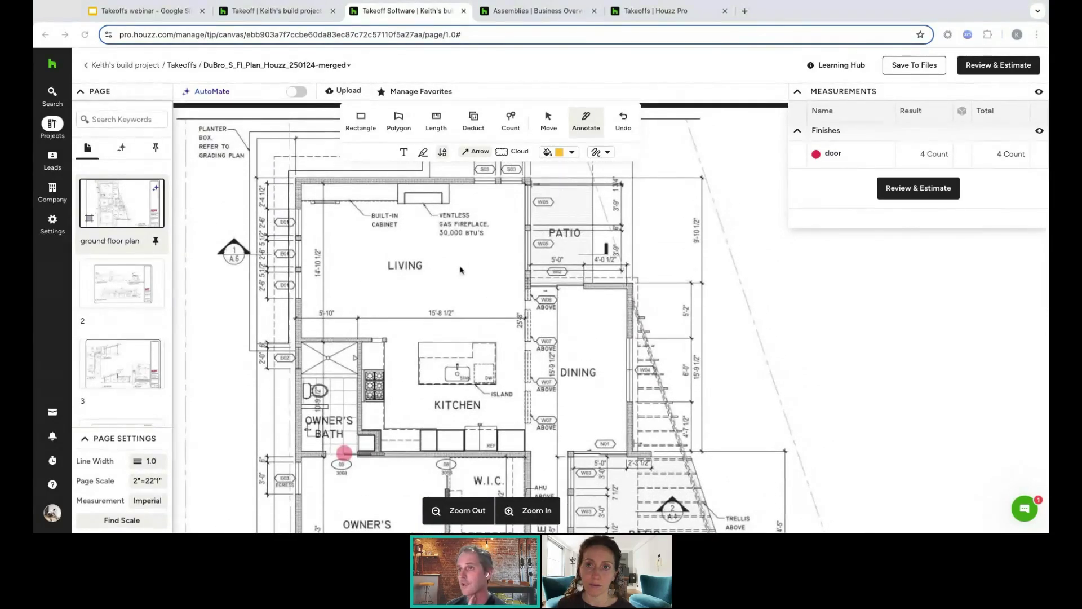
Measure the Living and Kitchen floor with a polygon in the Flooring category's Hardwood flooring group, tracing around the Owner's Bath
click(400, 121)
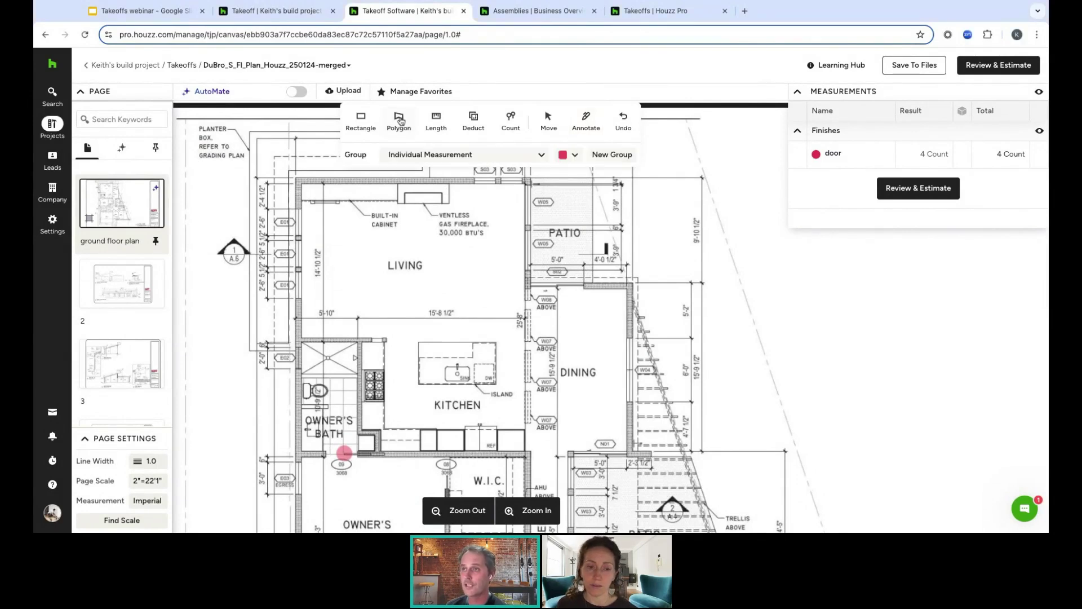
click(522, 155)
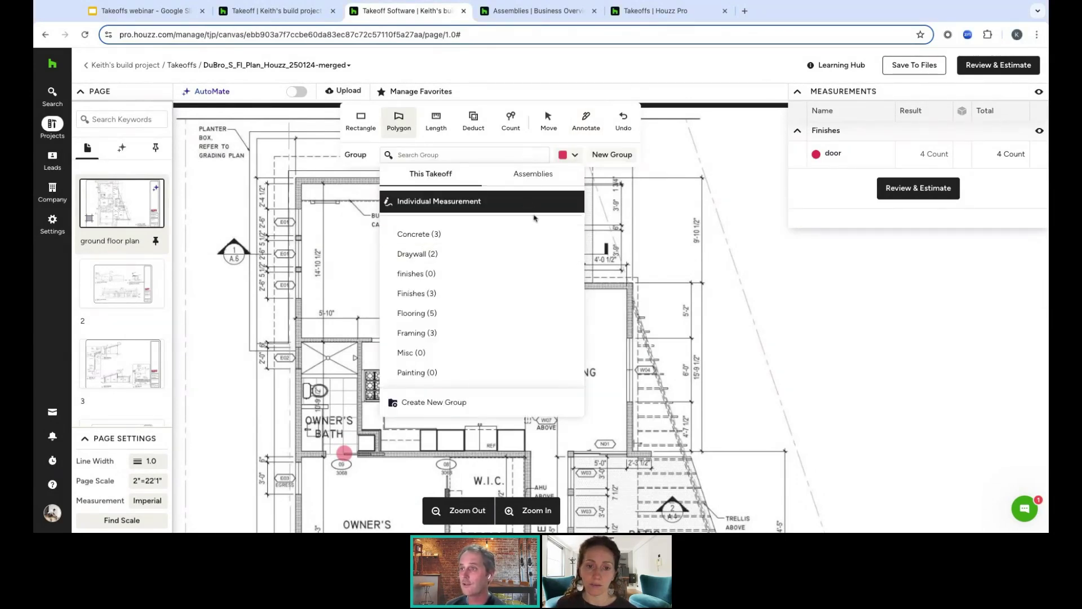
click(447, 314)
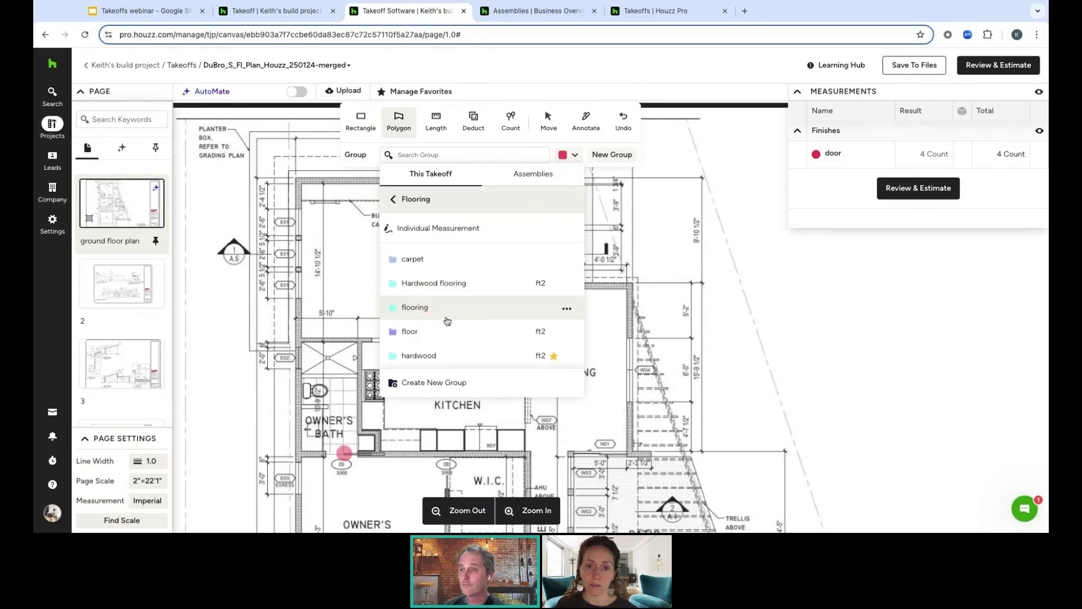
click(480, 290)
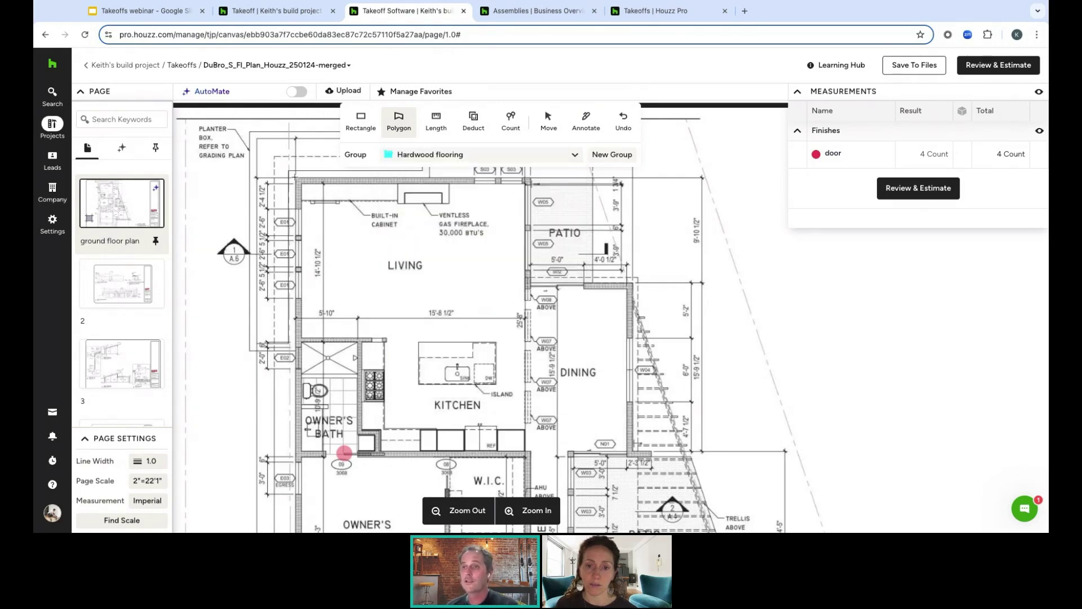
click(303, 184)
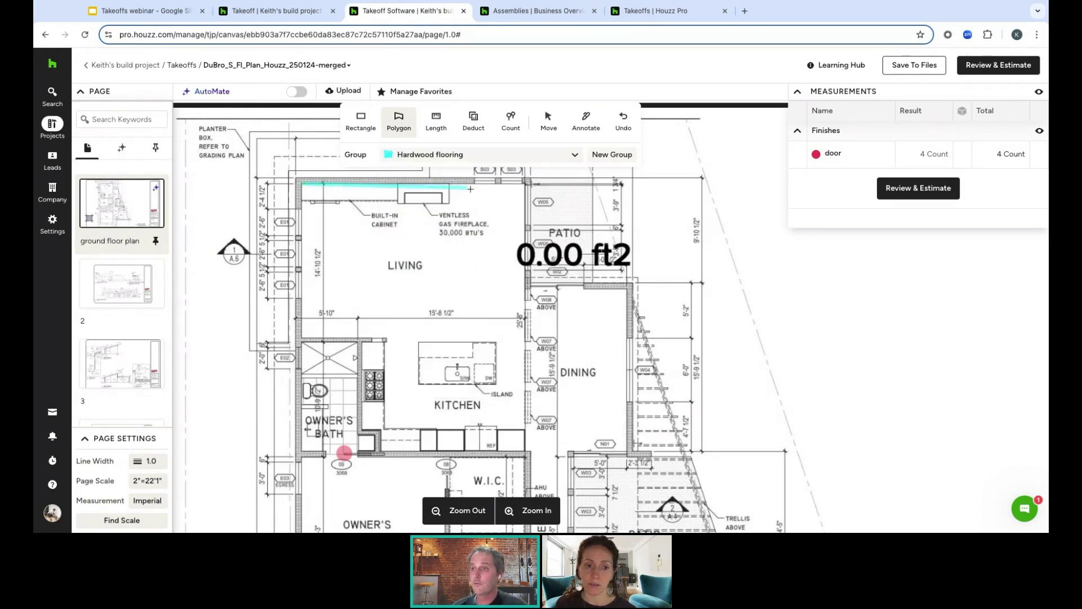
click(524, 183)
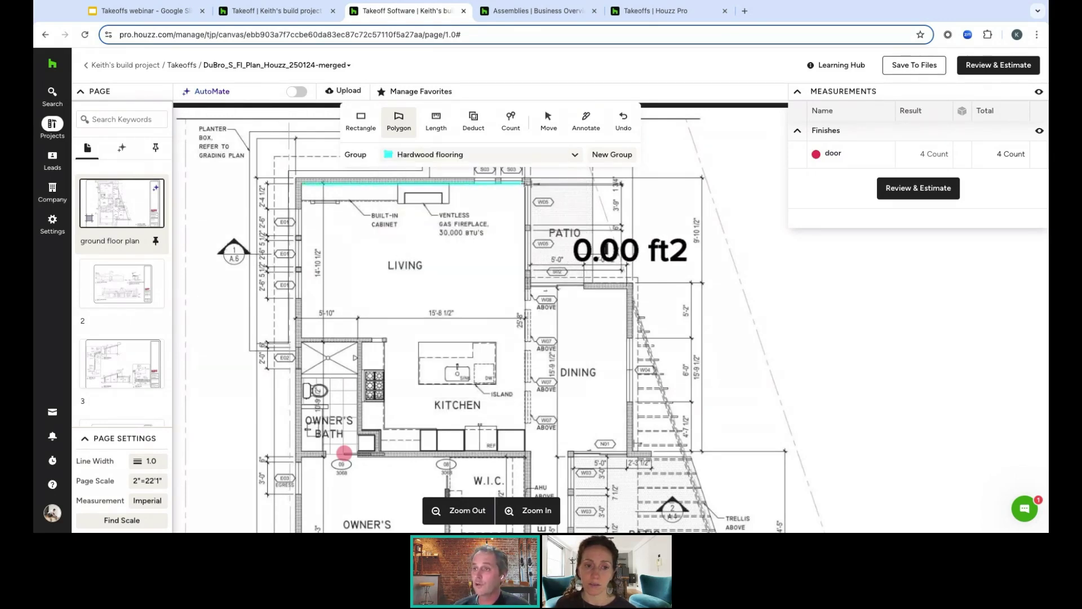
click(524, 449)
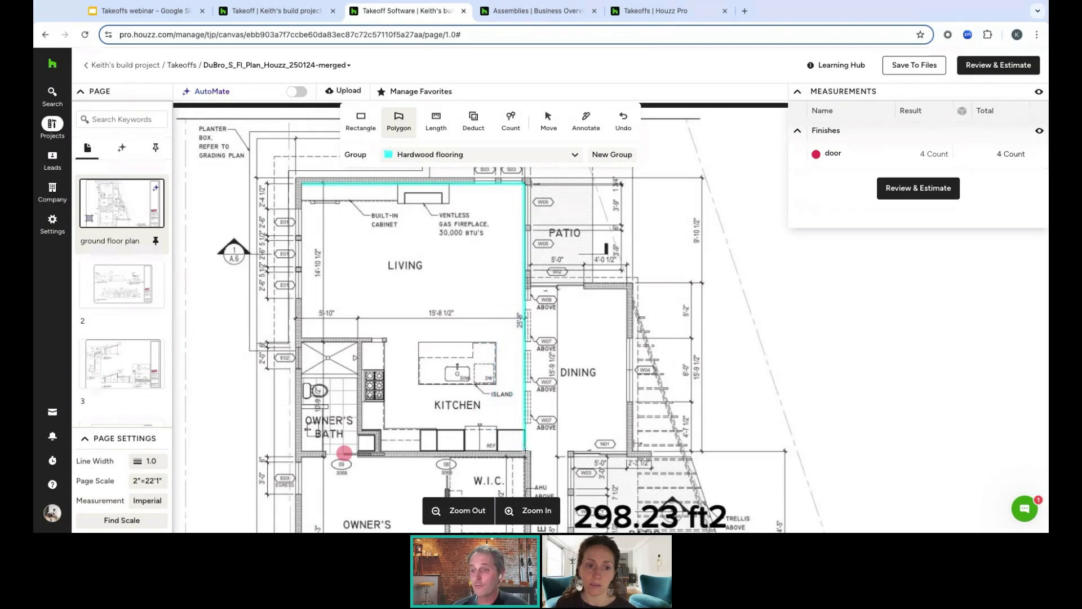
click(382, 449)
click(381, 430)
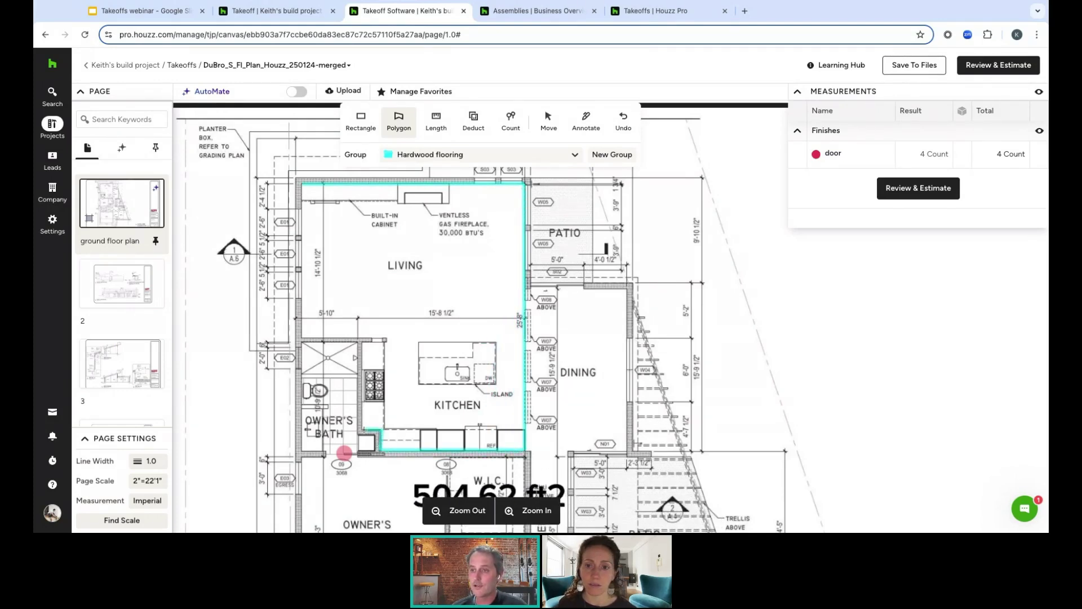
click(361, 429)
click(361, 338)
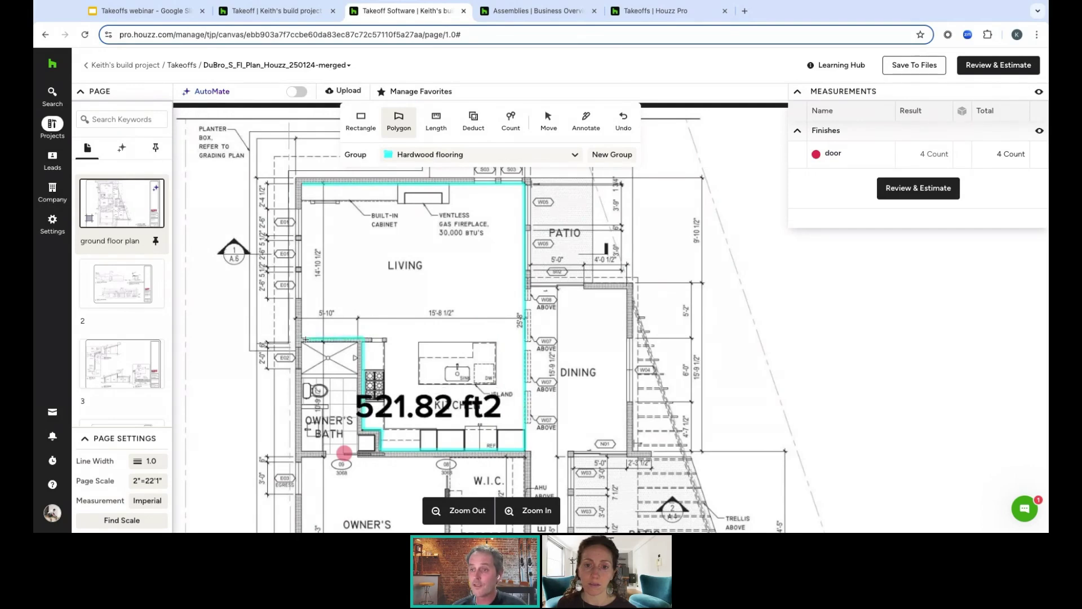
click(303, 338)
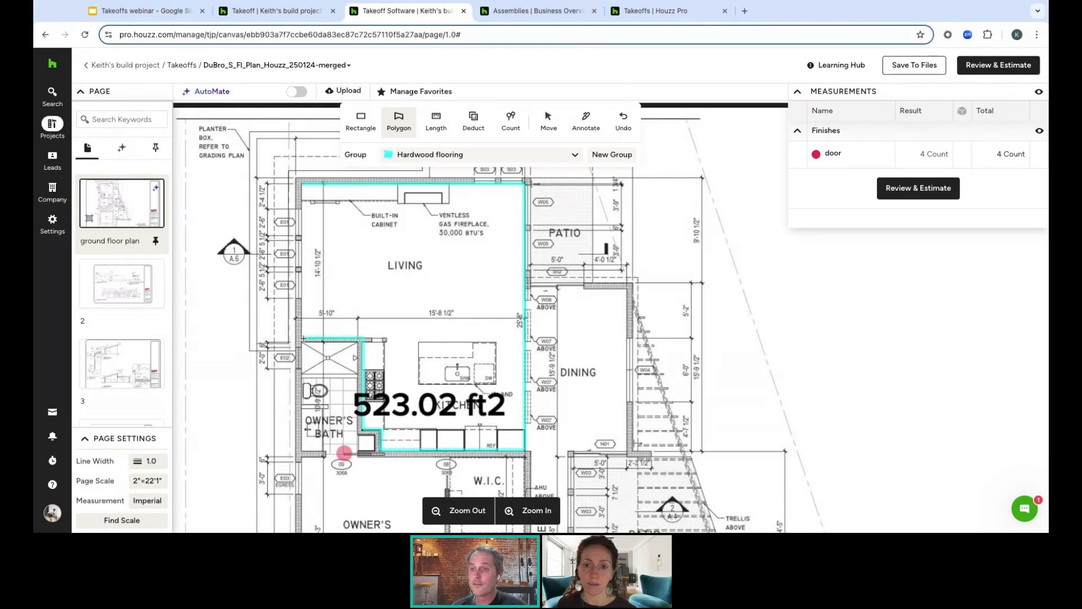
click(303, 183)
Add the Owner's Bedroom and W.I.C. floor as a second polygon in the Hardwood flooring group and collapse that group's measurement list
scroll(452, 352, down, 3)
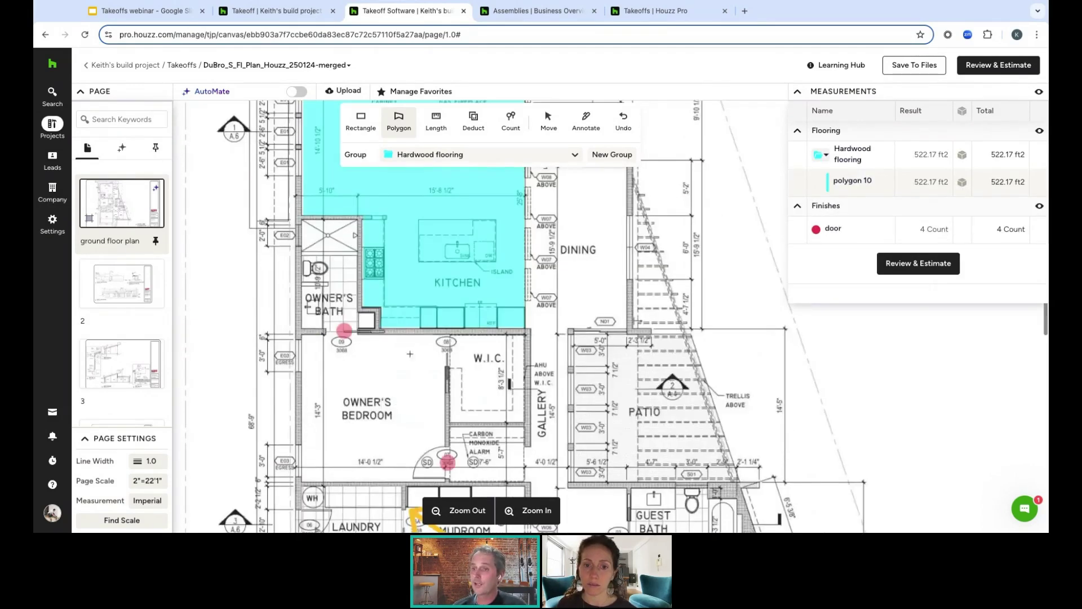
click(303, 334)
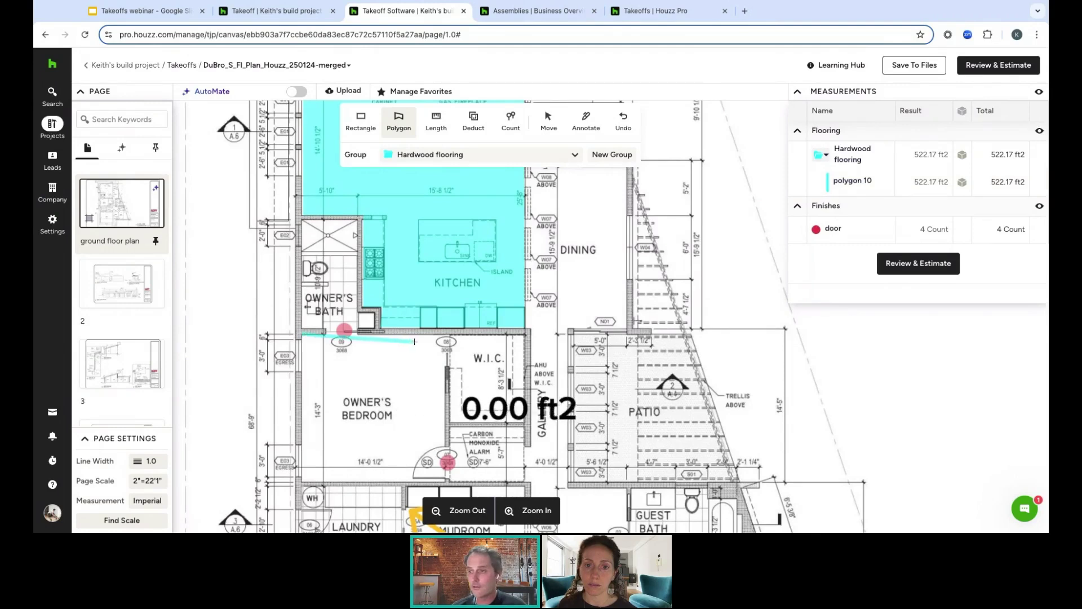
click(524, 335)
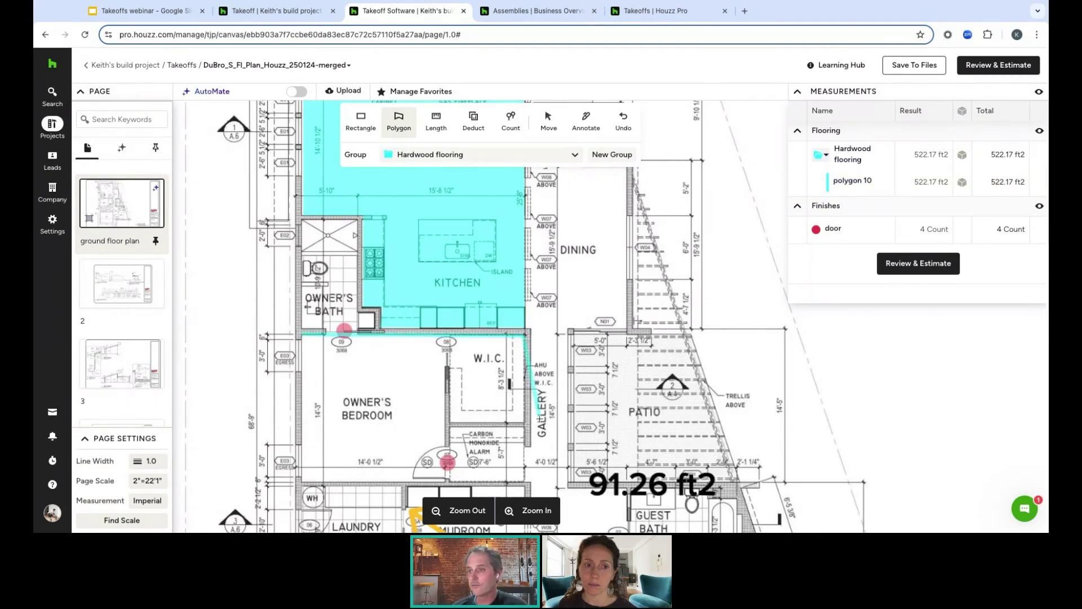
click(523, 422)
click(444, 422)
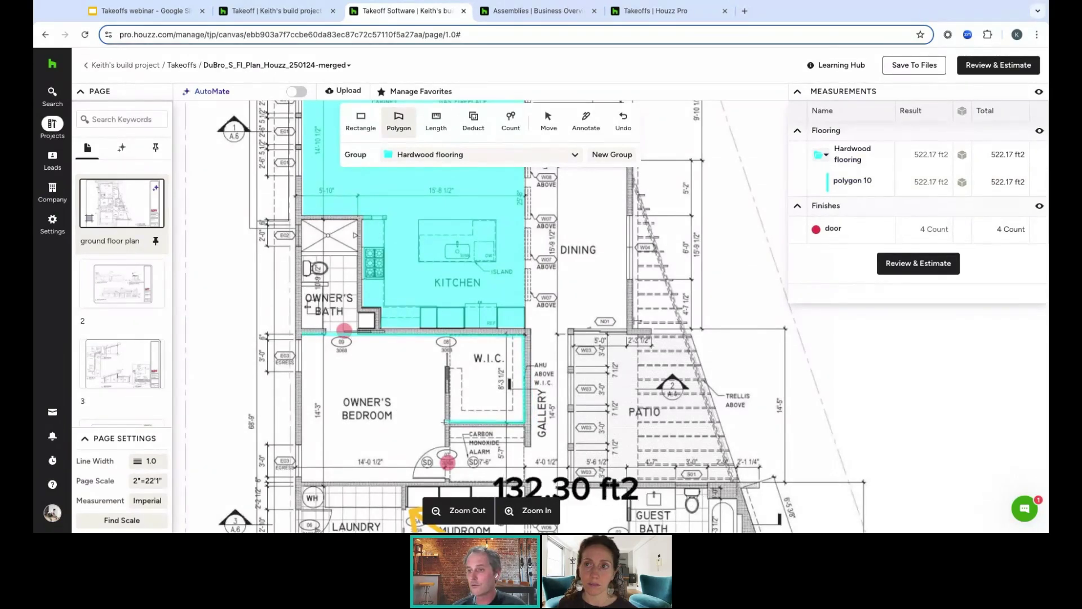
click(445, 481)
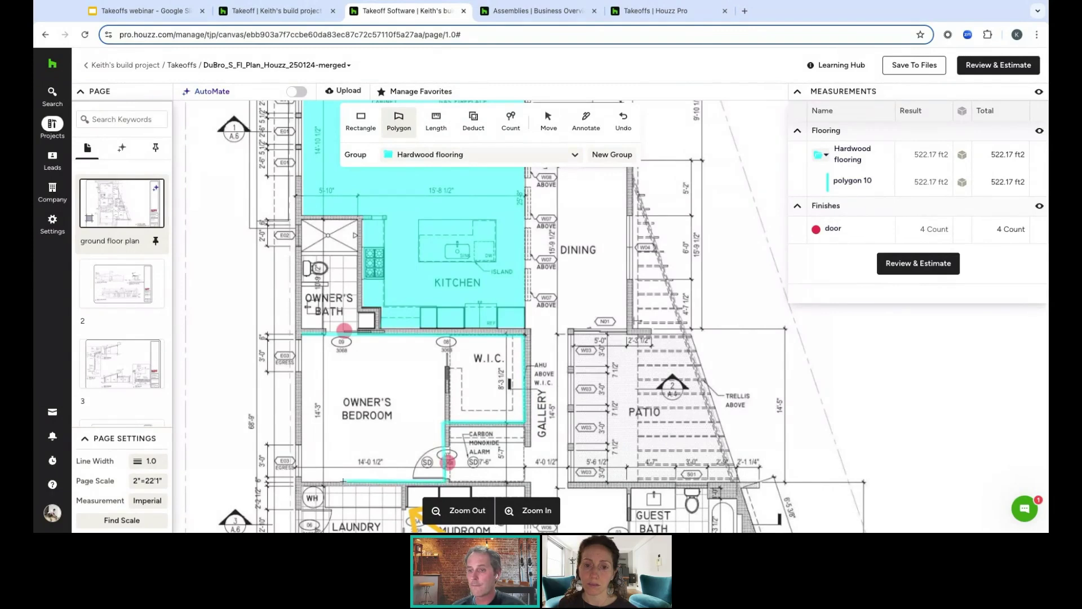
click(302, 479)
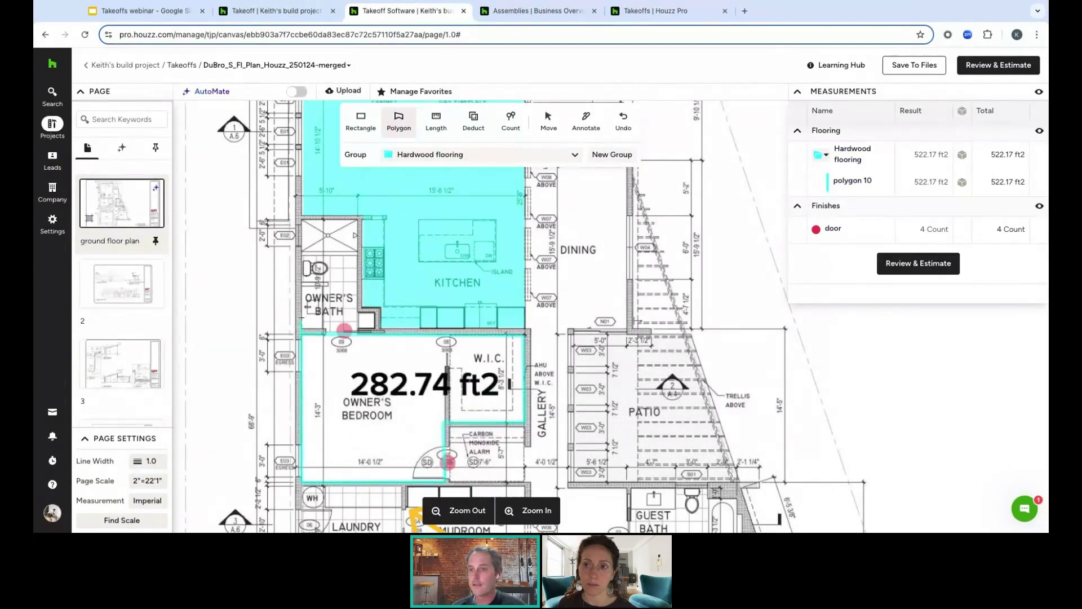
click(302, 337)
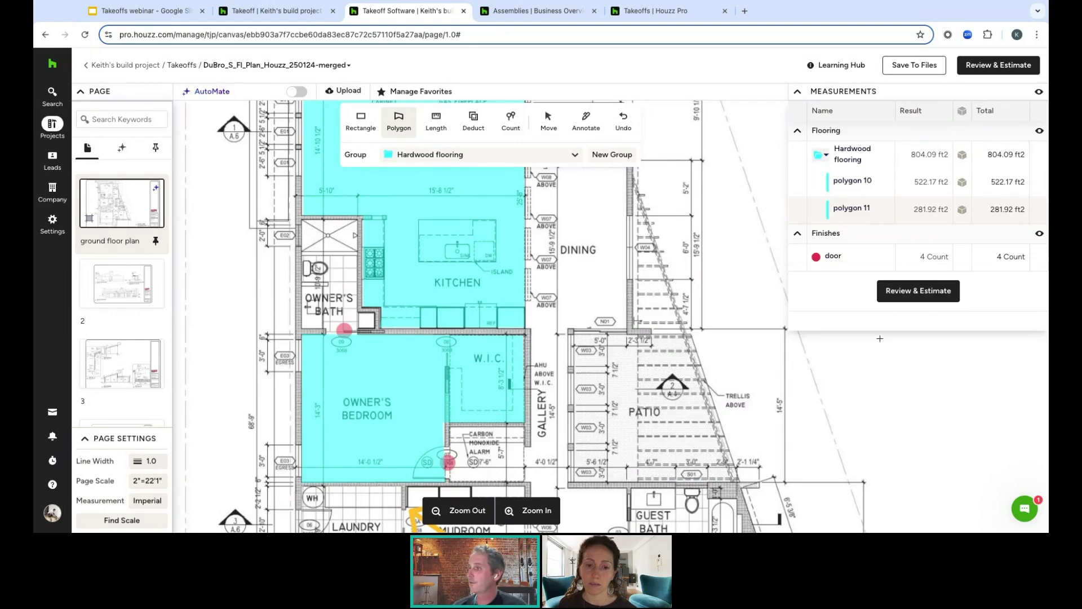
click(825, 155)
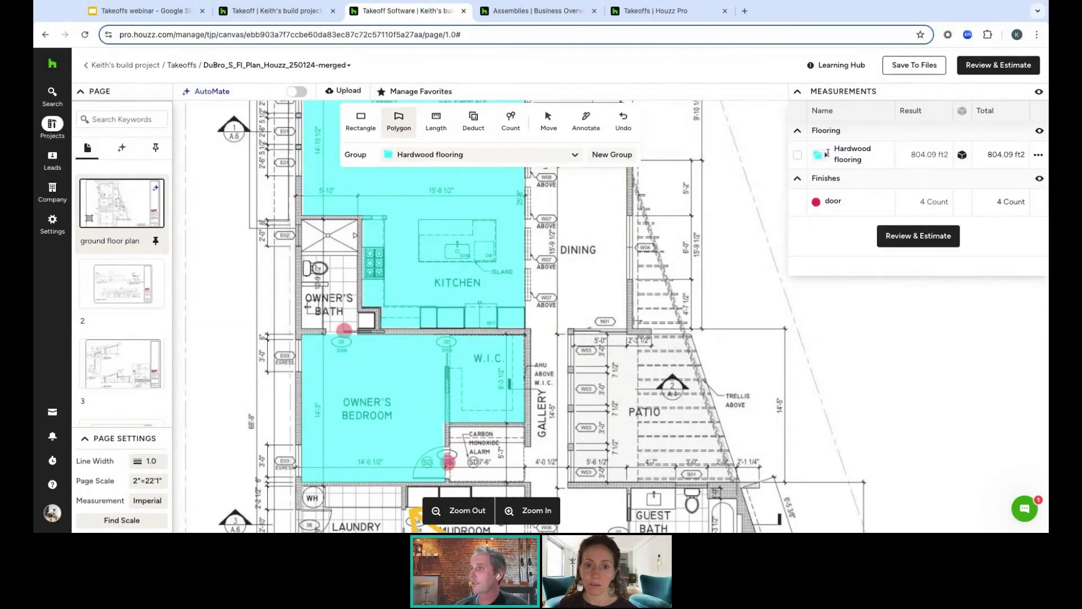
Review the individual polygons in the Hardwood flooring group and collapse its measurement list again
click(826, 155)
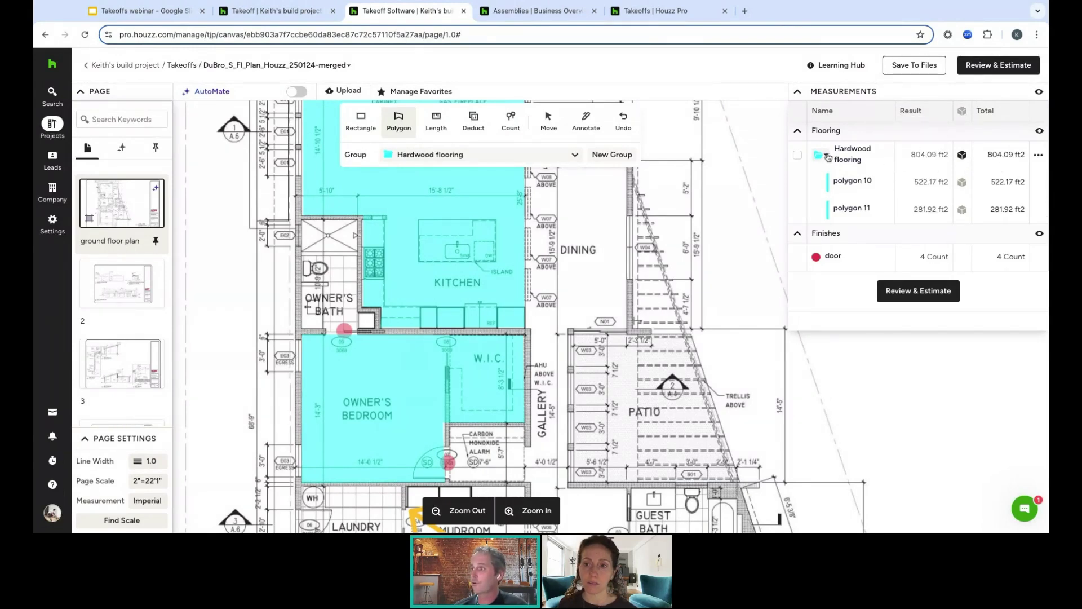
click(827, 157)
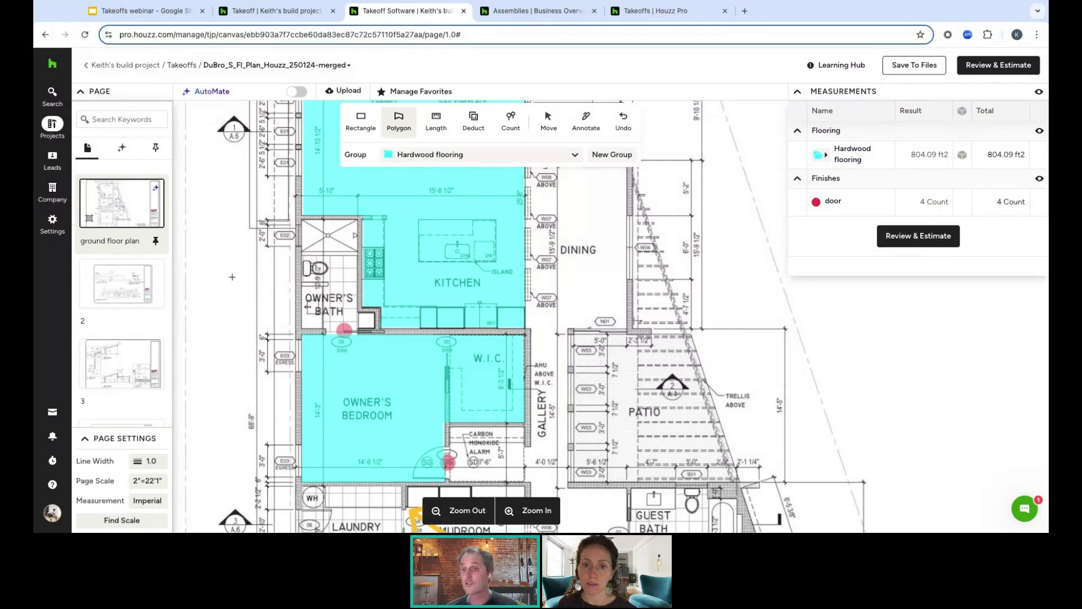
Measure the 2-Car Garage floor with a rectangle of about 452 ft2 in the Concrete category's Concrete group
scroll(434, 300, down, 1)
scroll(434, 301, down, 5)
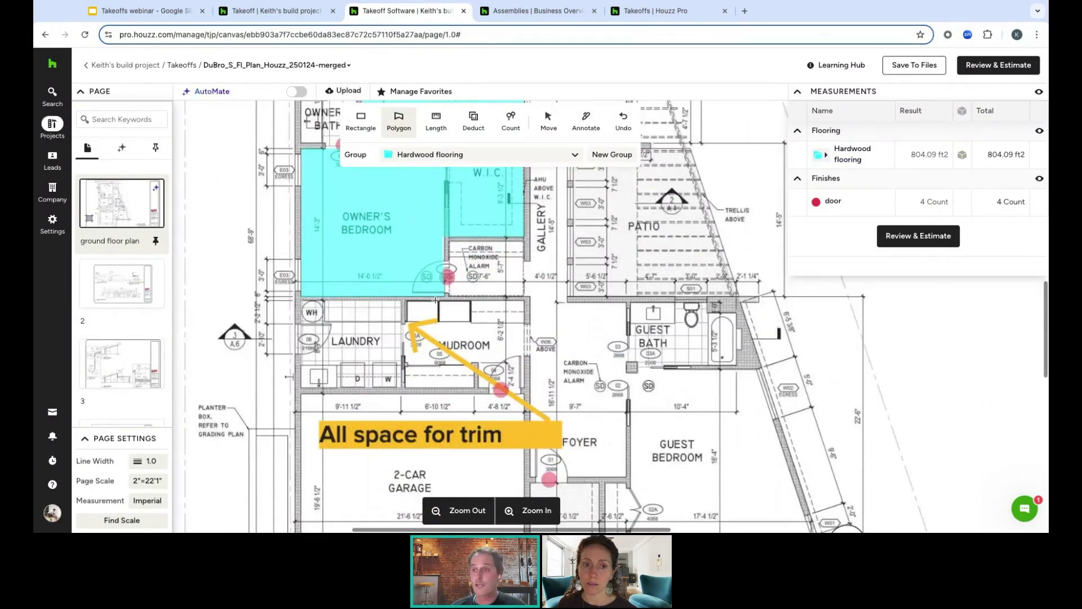
scroll(436, 298, down, 3)
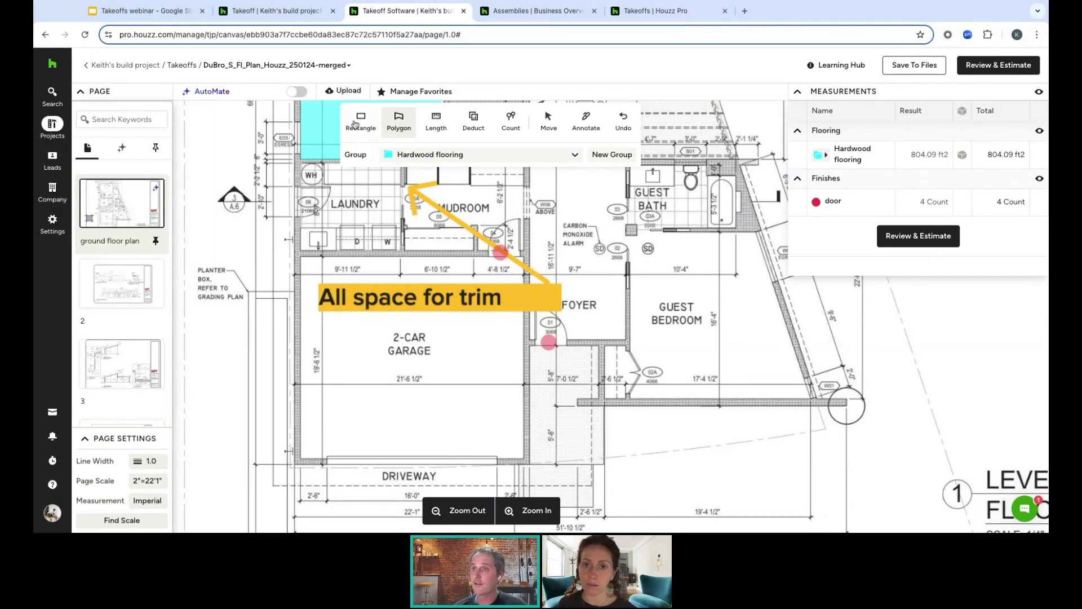
click(358, 120)
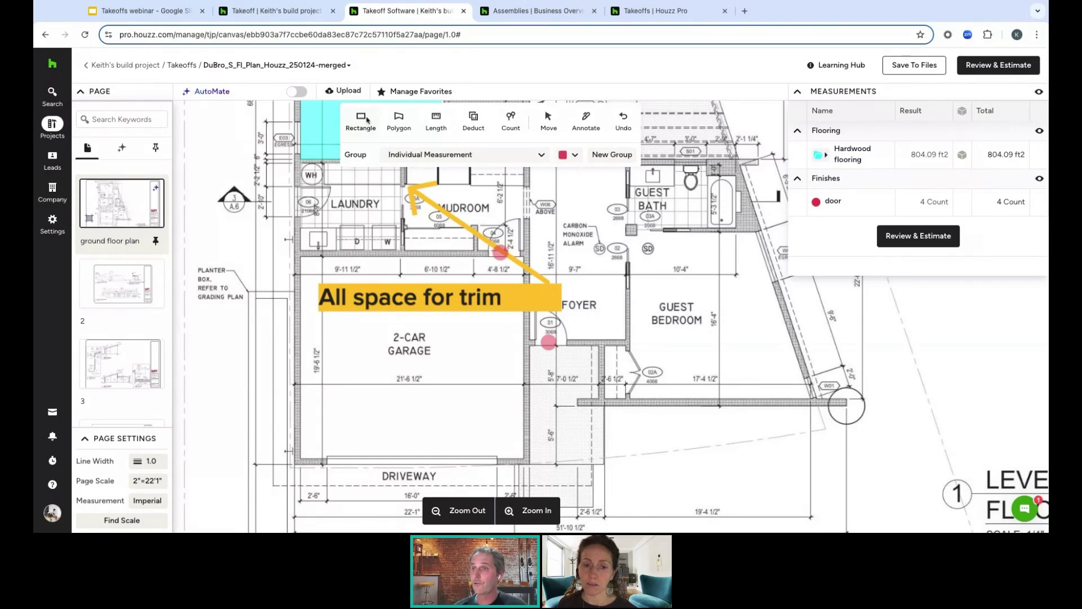
click(524, 156)
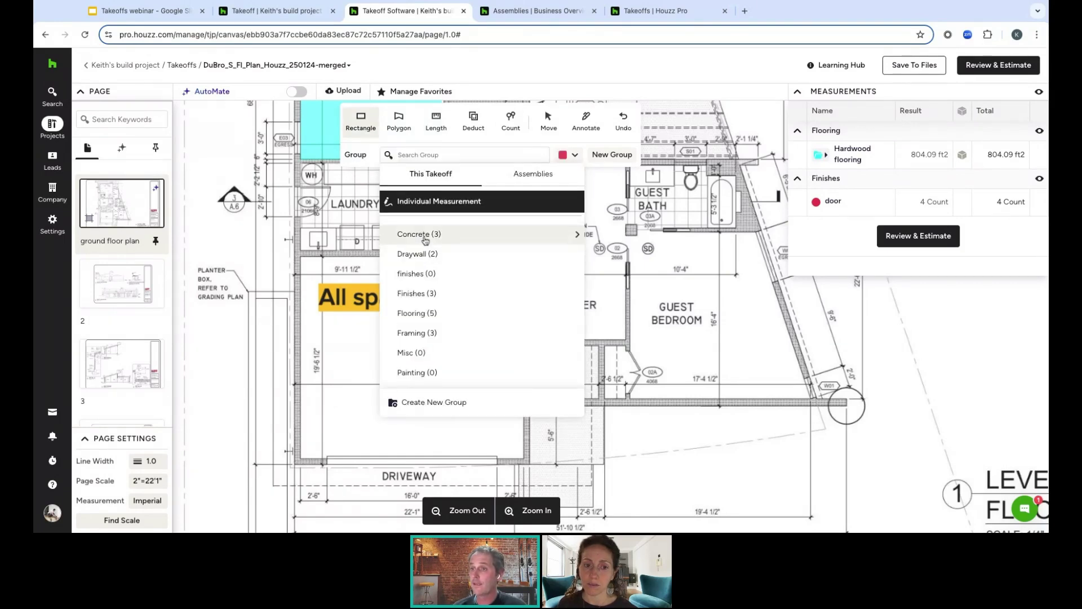
click(426, 241)
click(448, 286)
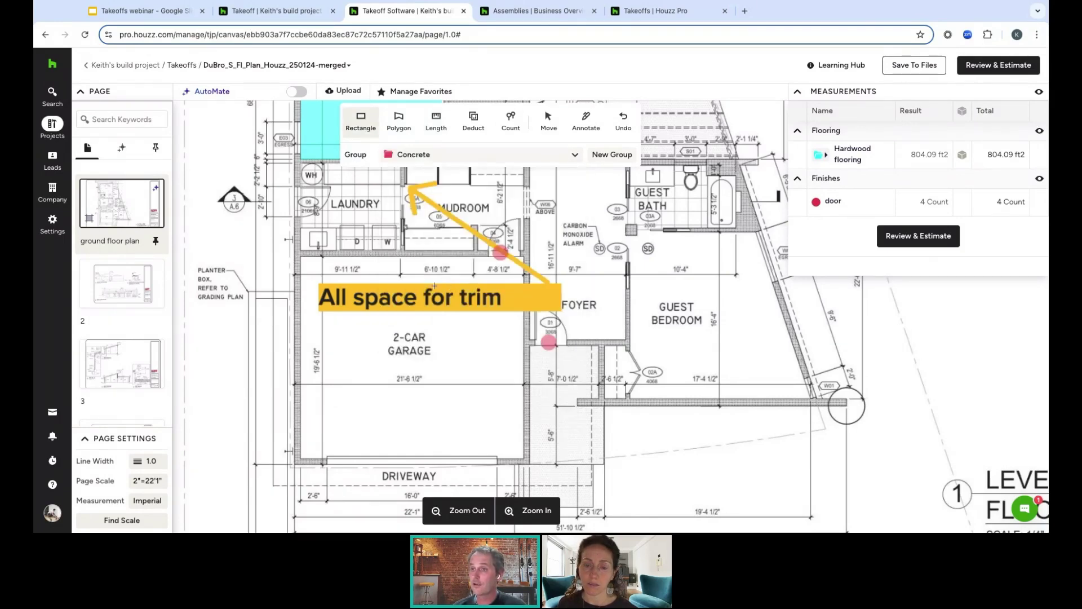
drag(301, 256, 523, 457)
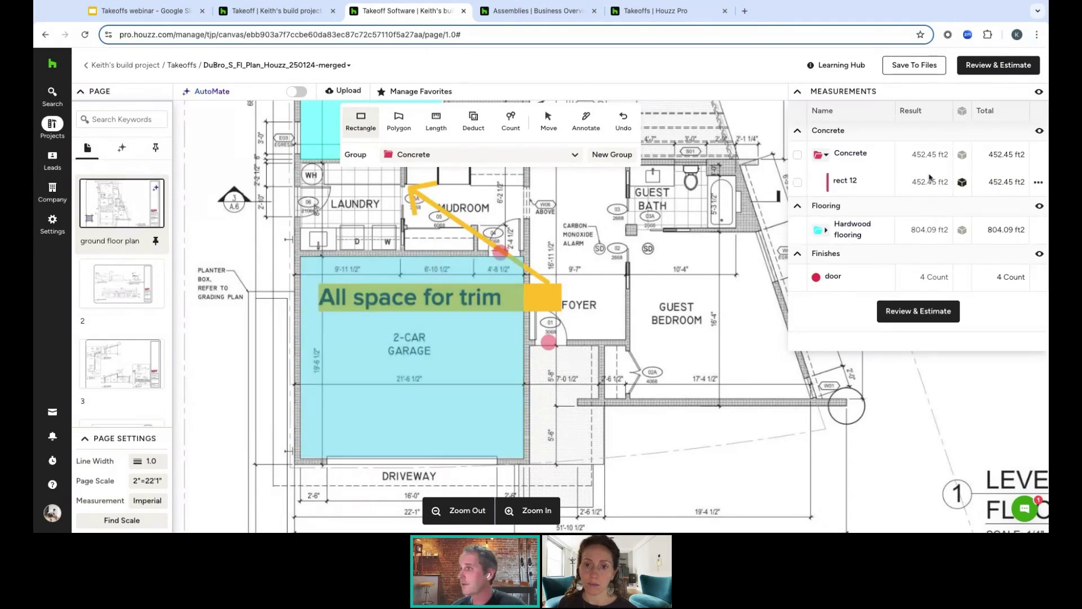
Add a depth of 4 in to the Concrete group's dimensions so the garage slab is calculated as a volume
mouse_move(962, 154)
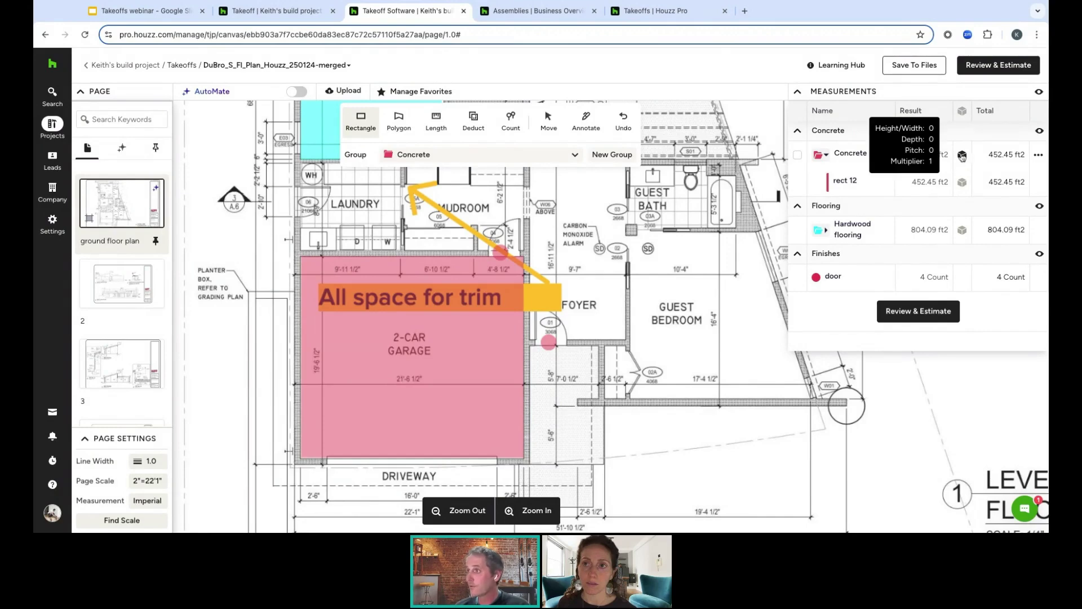
click(962, 158)
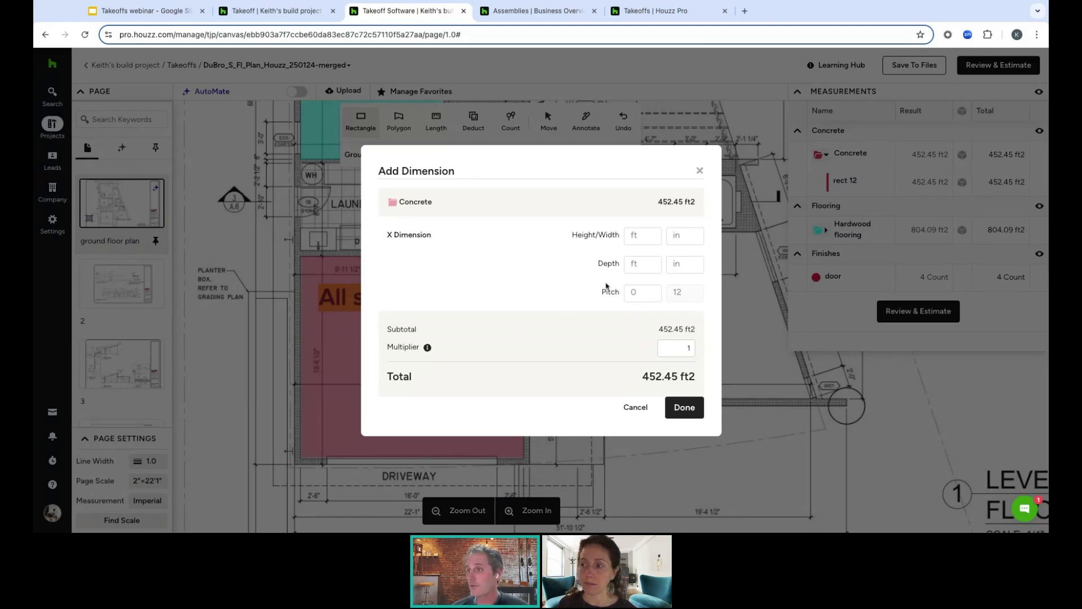
click(648, 264)
click(681, 265)
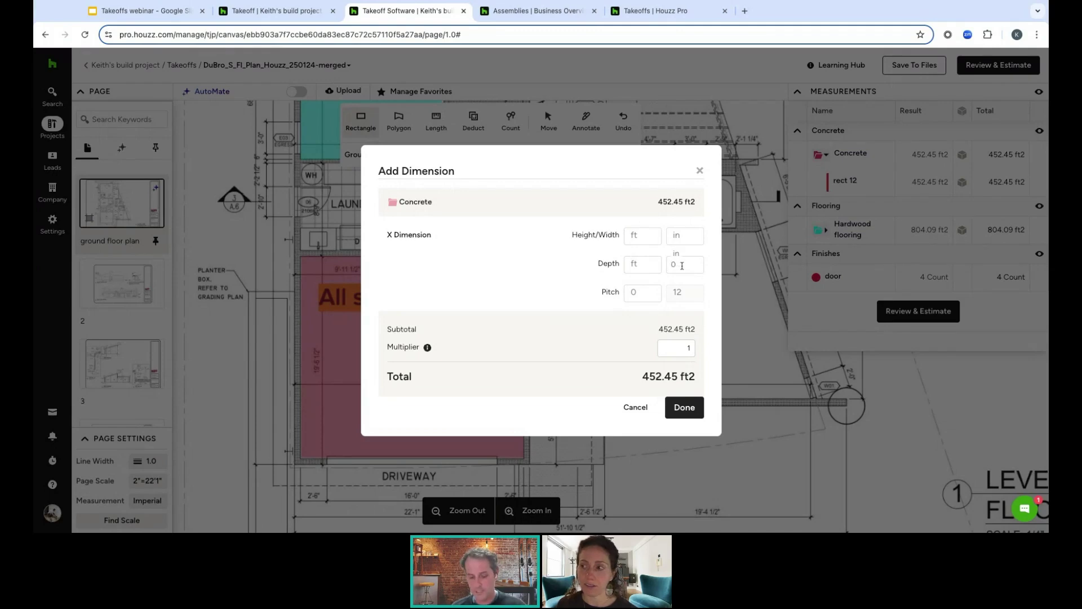
text(4)
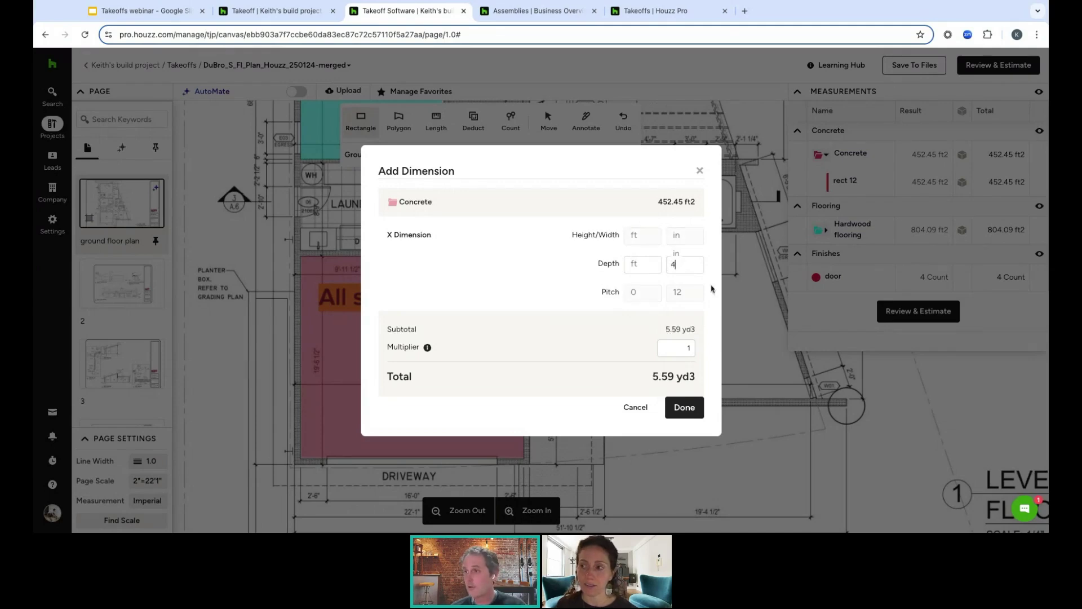
click(684, 408)
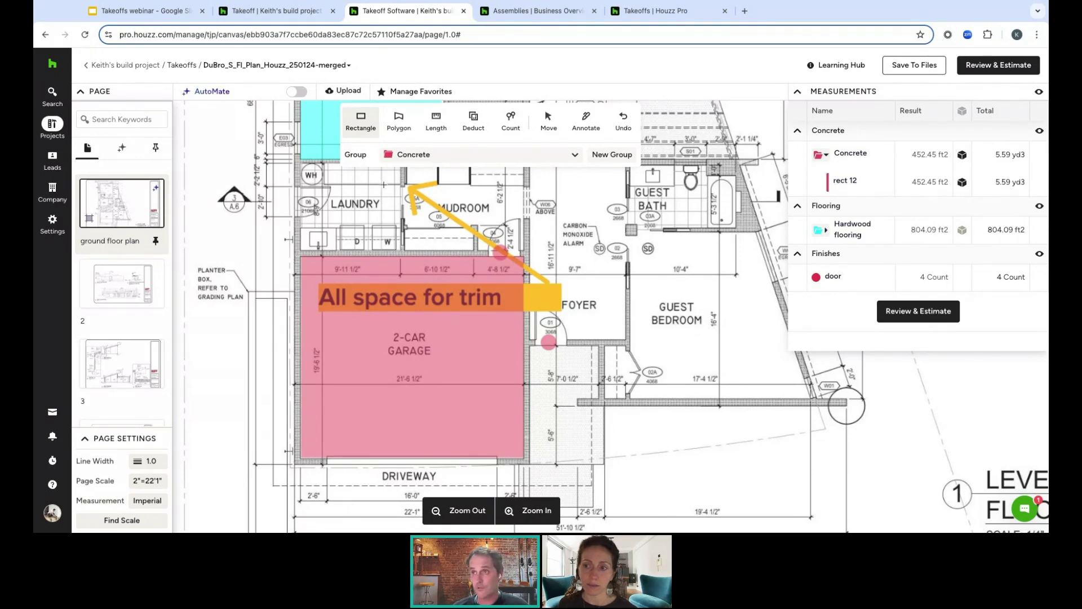
Trace the 2-Car Garage's four walls with a length measurement of about 88 ft in the Concrete category's Strip foundations group
click(436, 119)
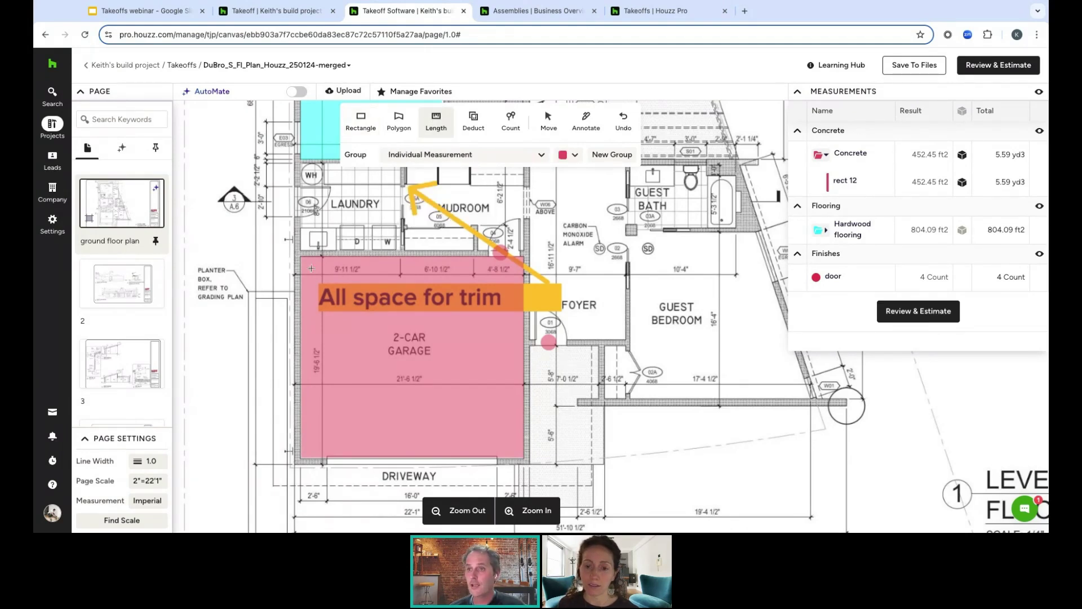
click(514, 156)
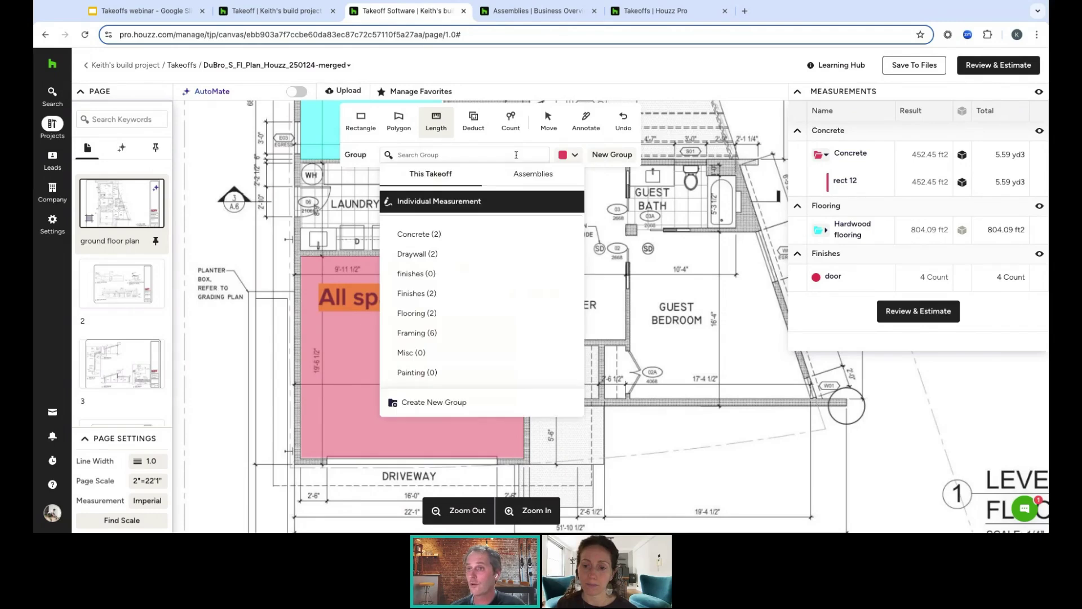
click(451, 242)
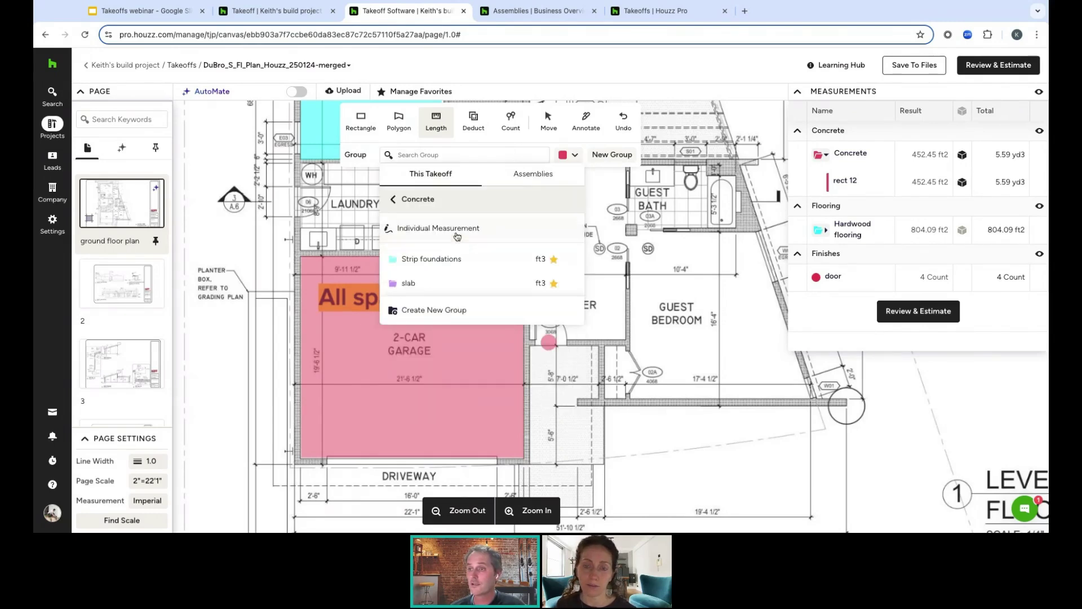
click(445, 258)
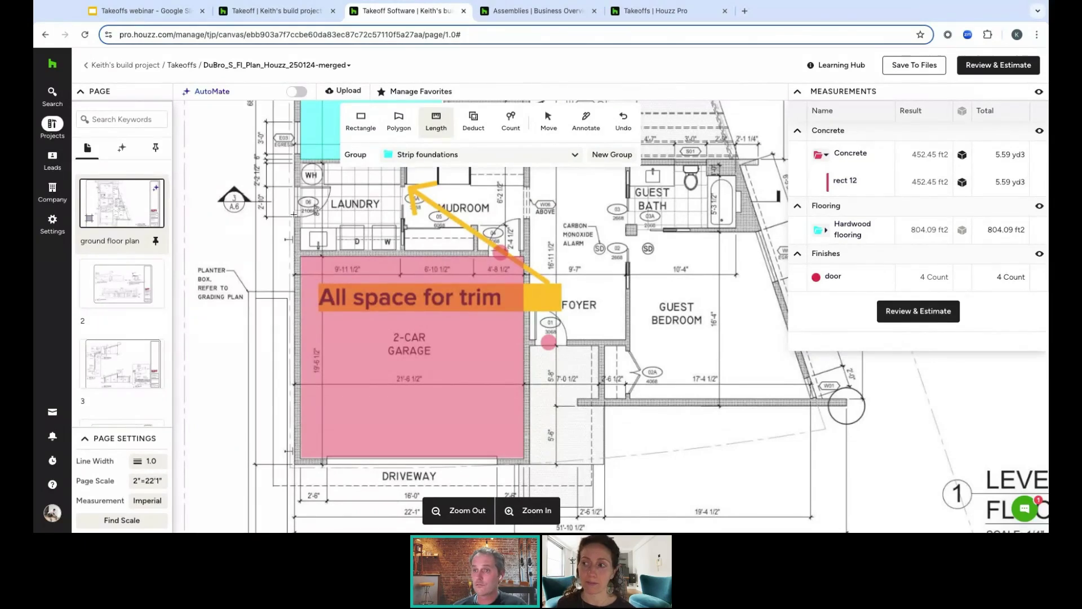
click(298, 256)
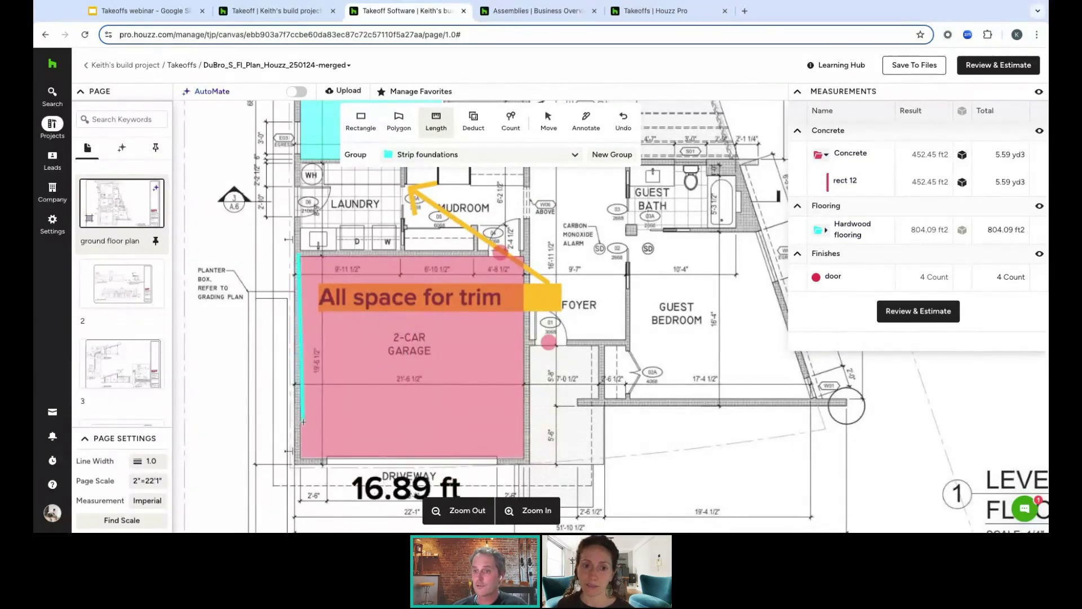
click(299, 463)
click(528, 462)
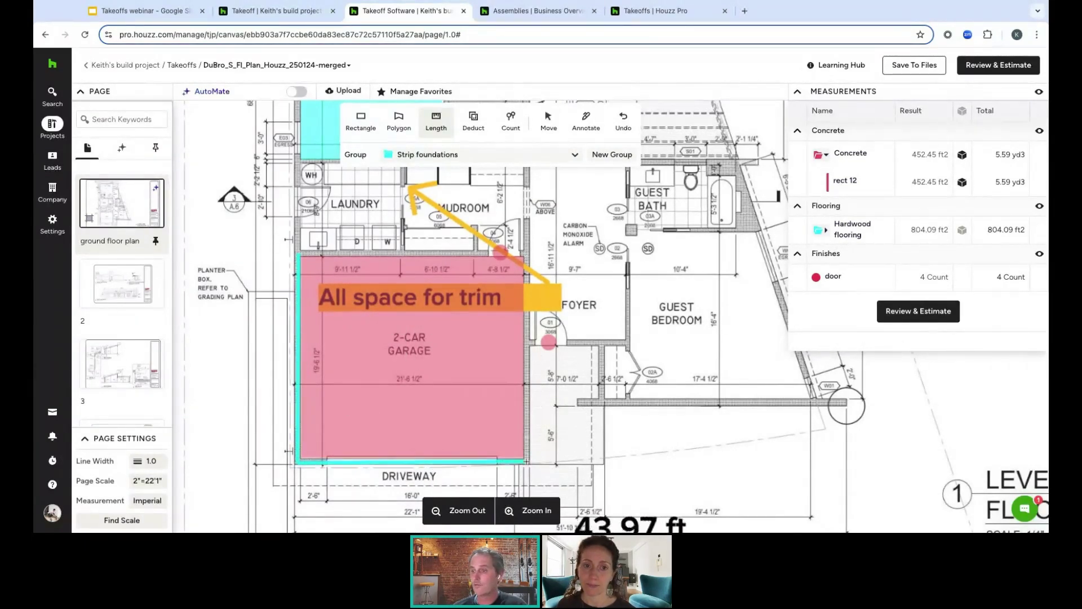
click(527, 255)
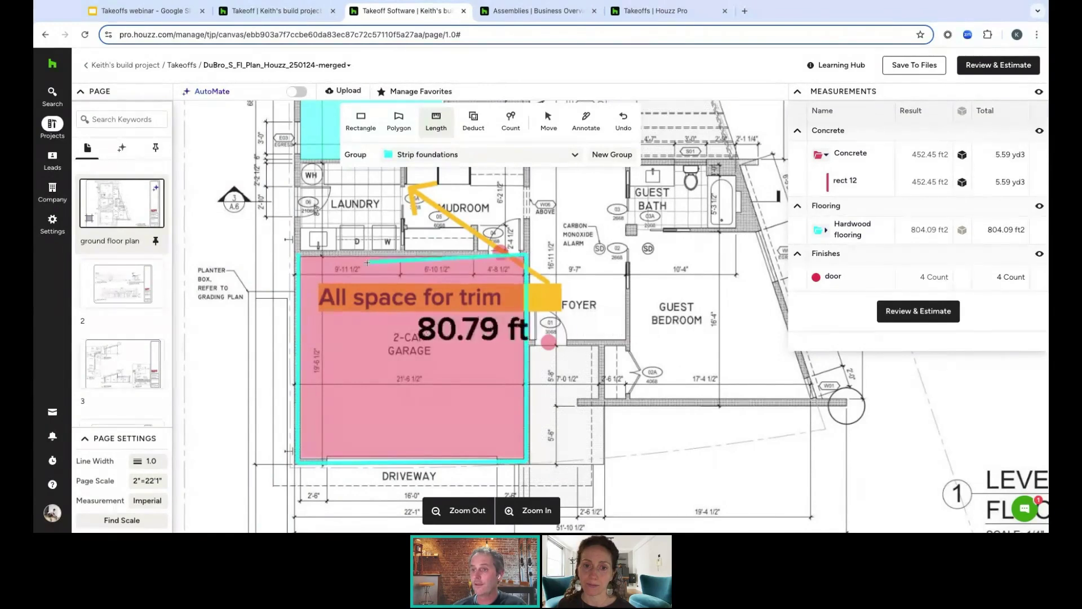
double_click(299, 256)
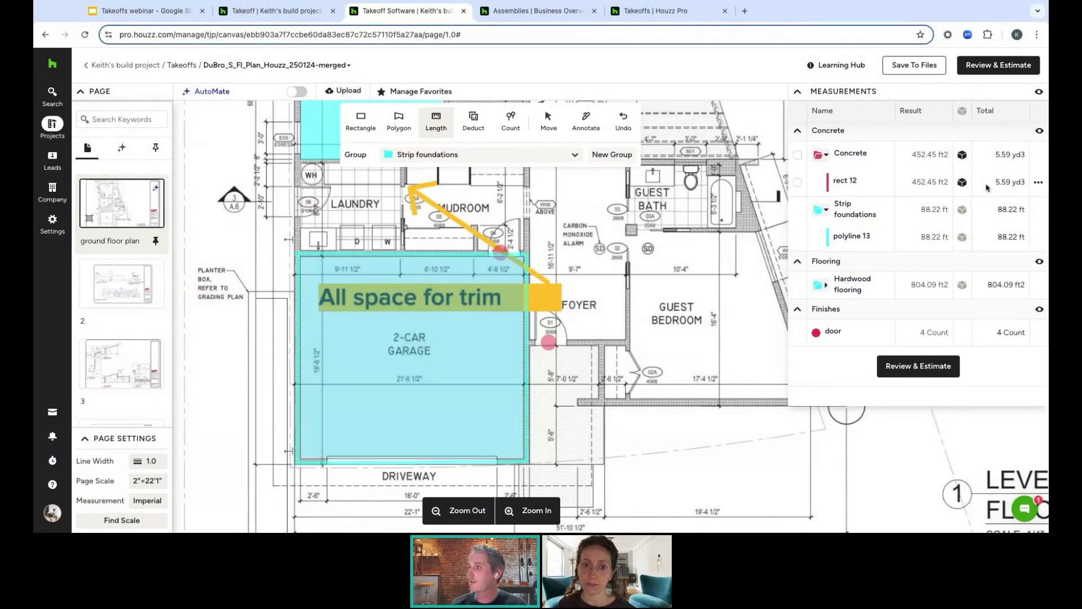
Set the Strip foundations group's dimensions to a height/width of 1 ft 6 in and a depth of 1 ft
mouse_move(959, 217)
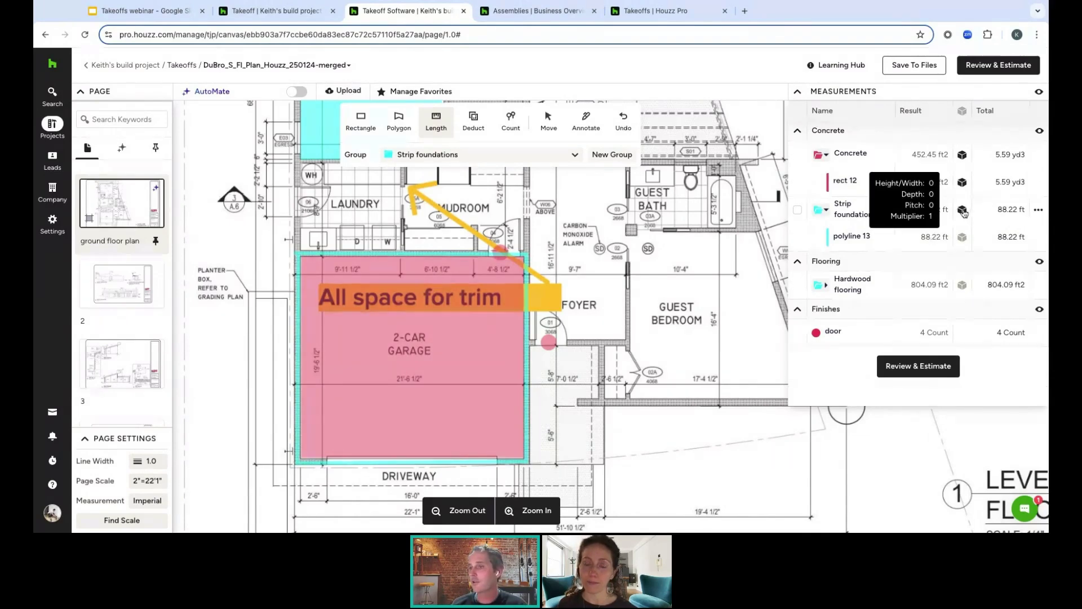
click(962, 210)
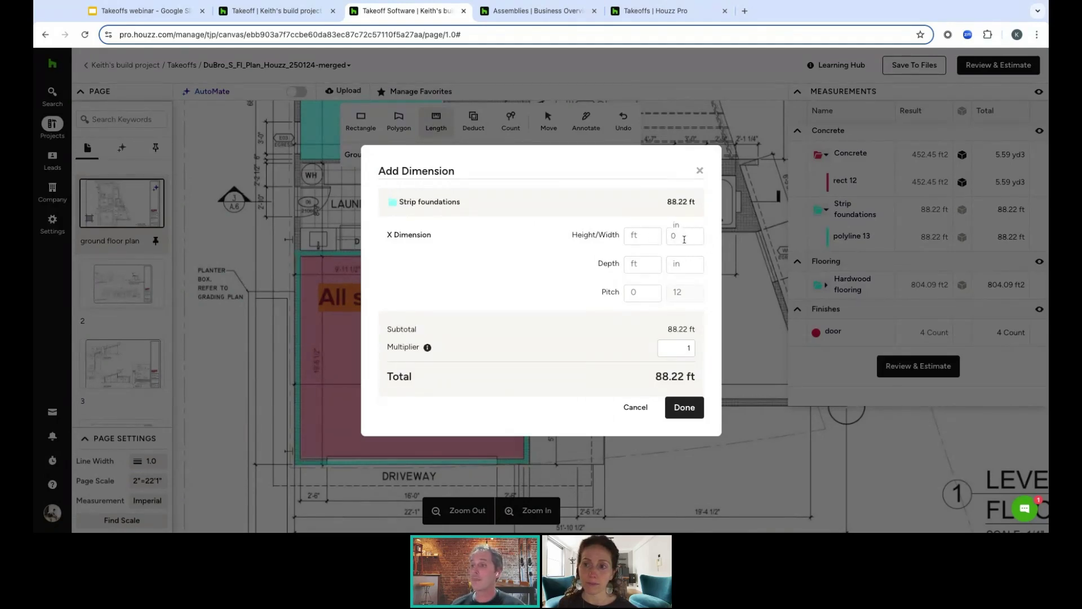
click(648, 235)
text(1)
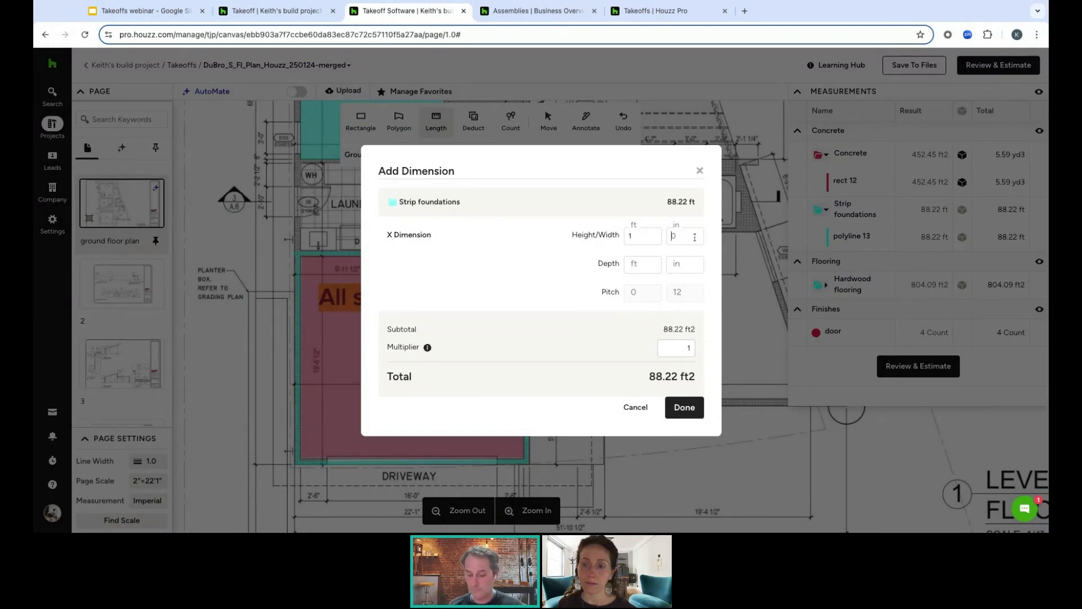
text(6)
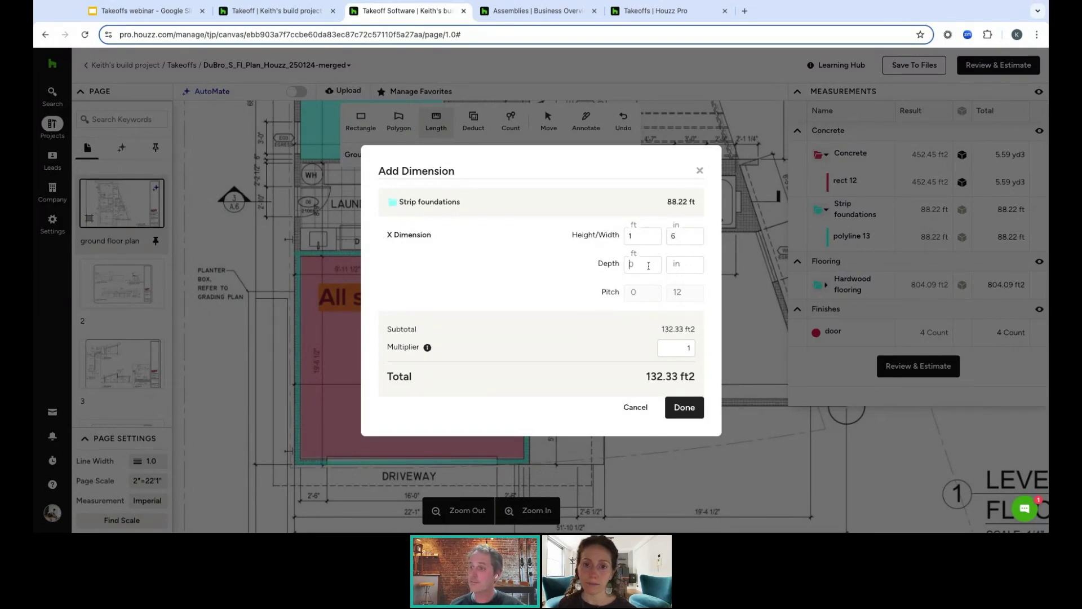
text(1)
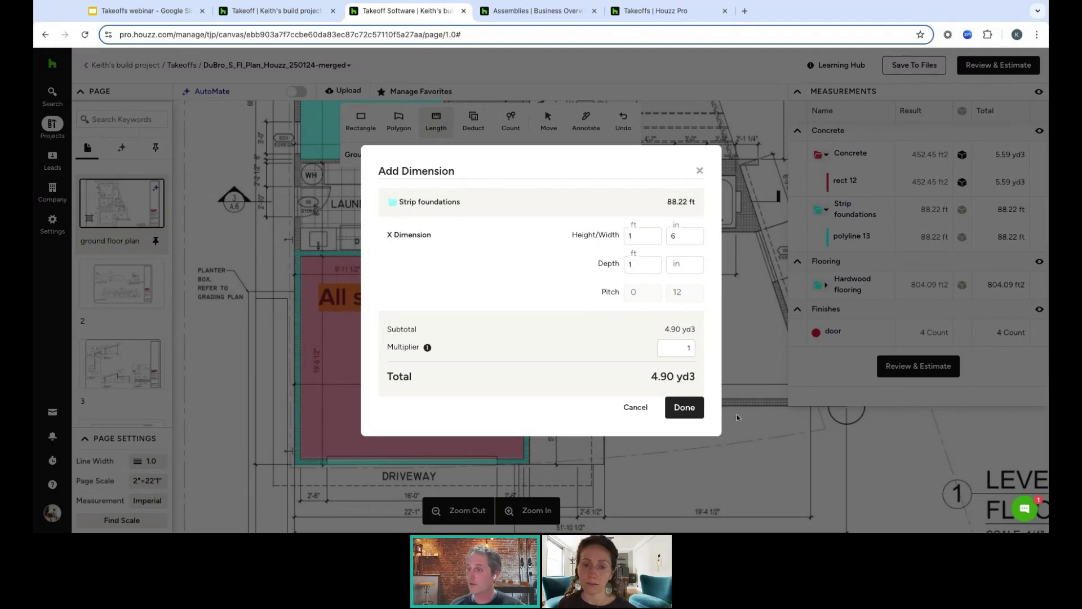
click(684, 407)
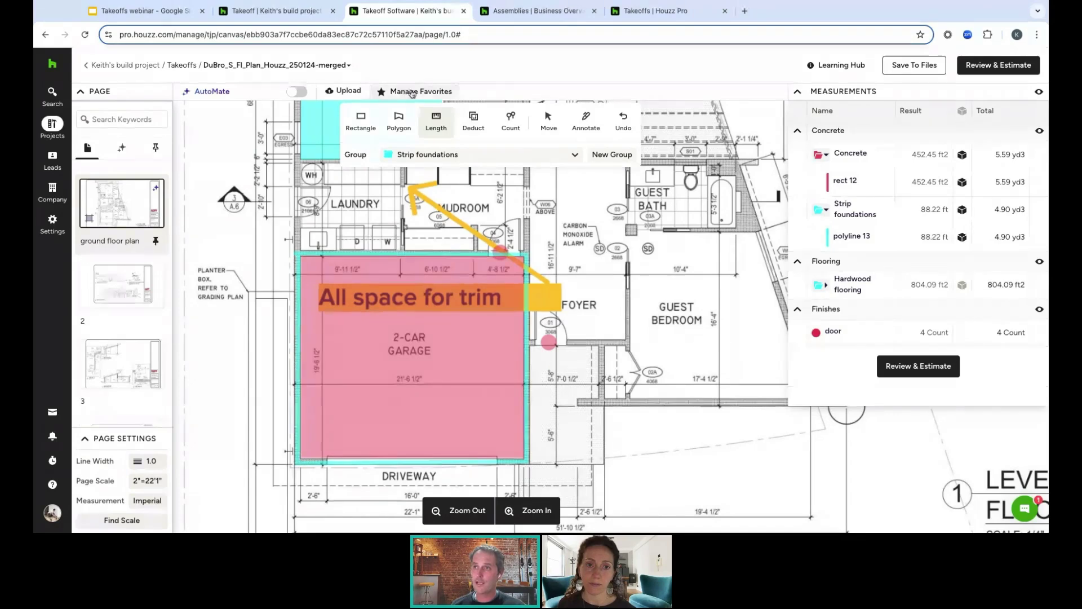
Examine the favorite categories, the options for adding new ones and the groups saved under Concrete, and return to the plan without saving
click(411, 92)
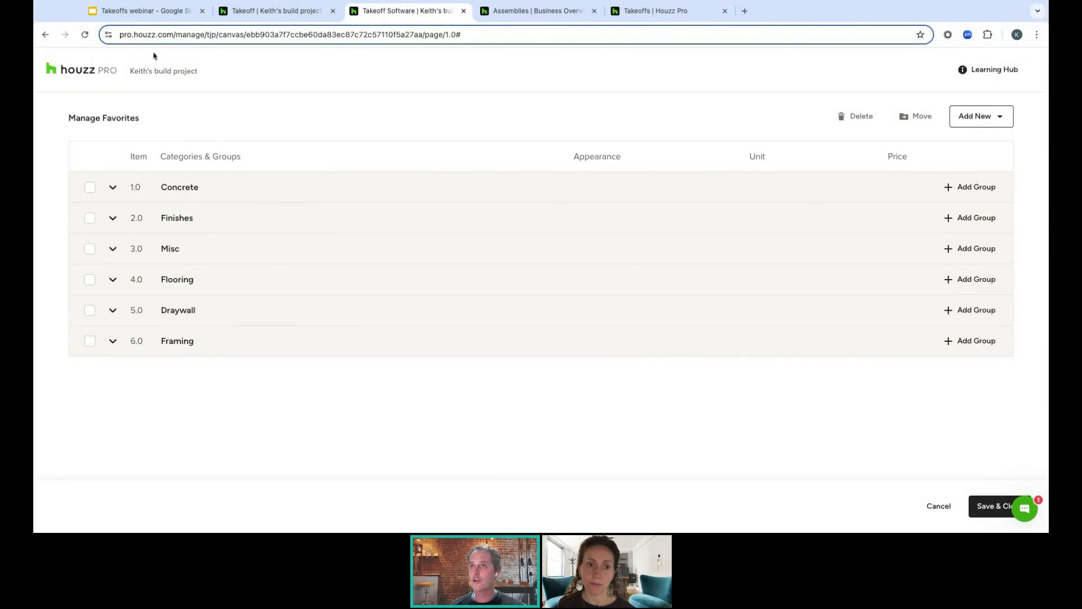
click(46, 35)
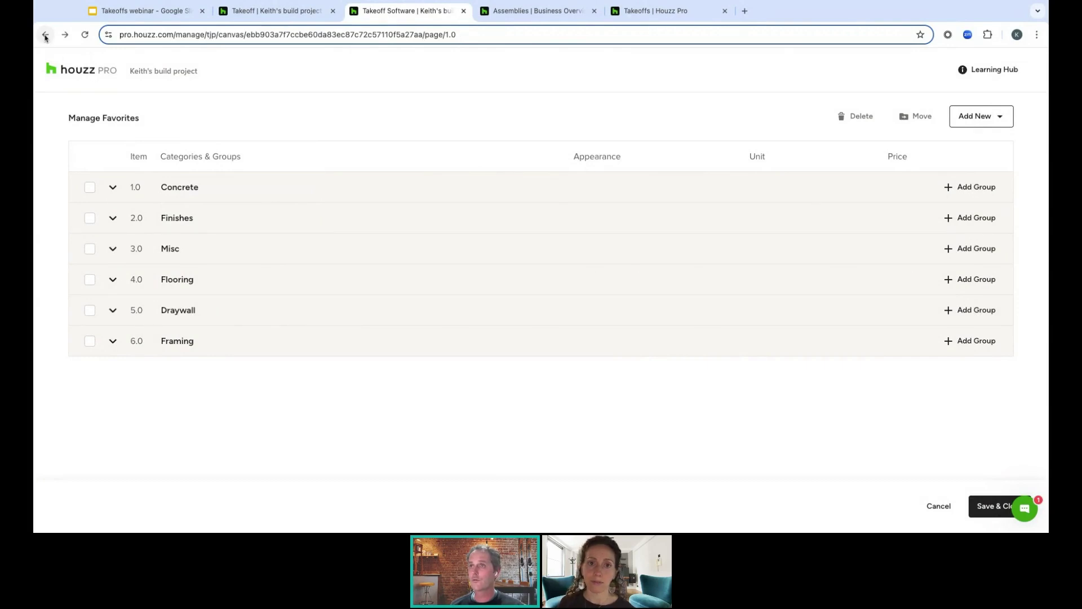
click(938, 505)
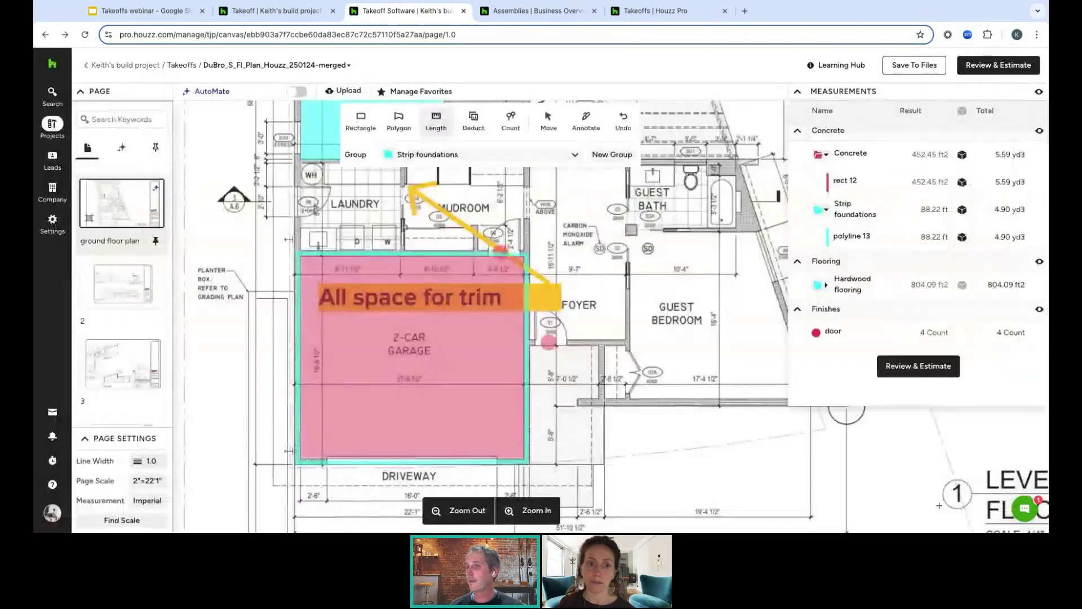
click(428, 94)
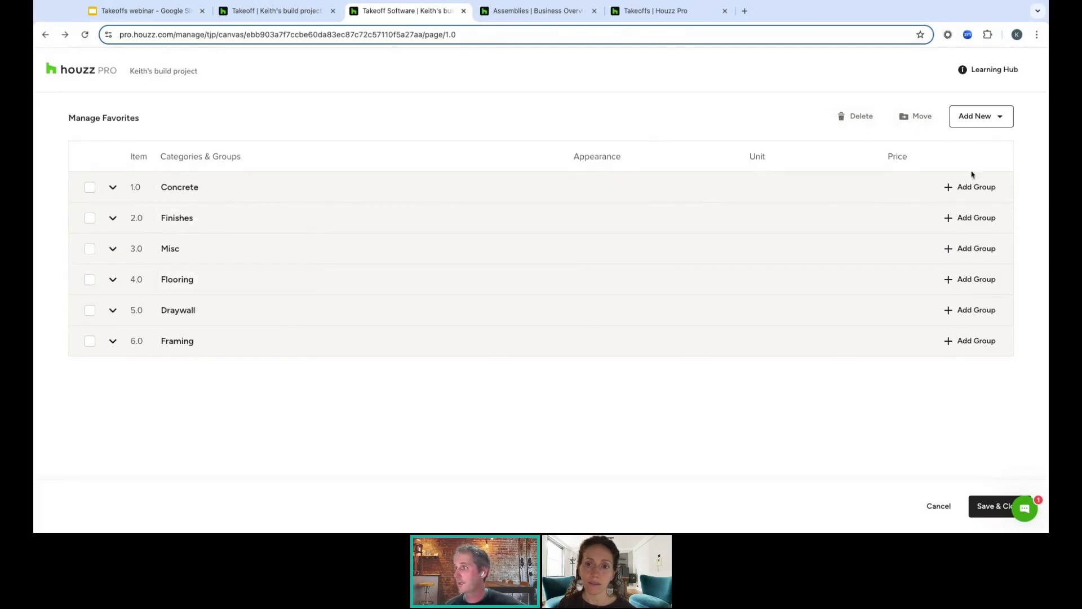
click(978, 116)
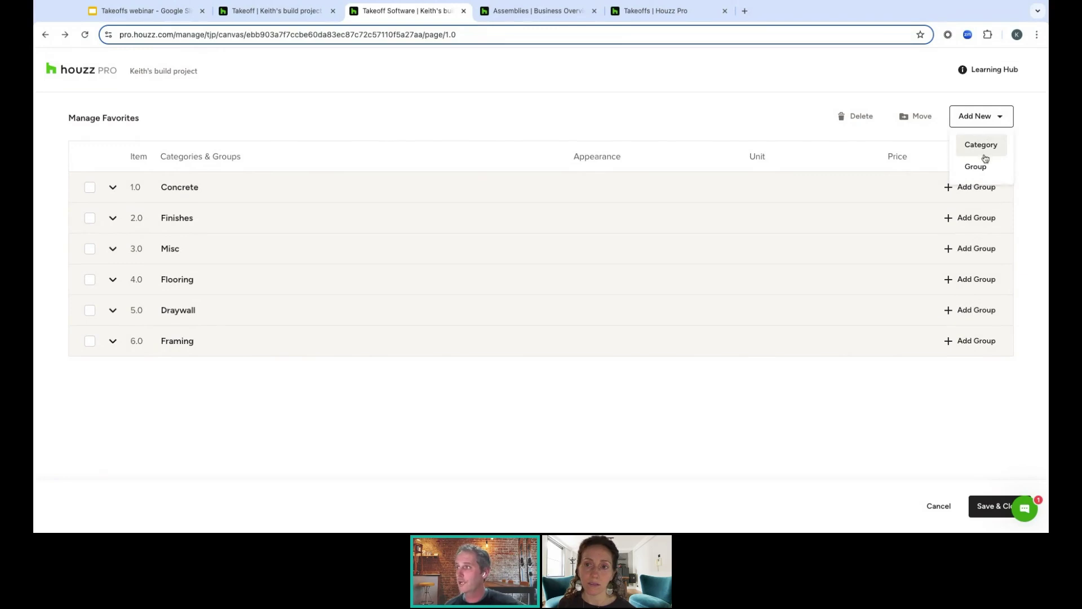
click(113, 188)
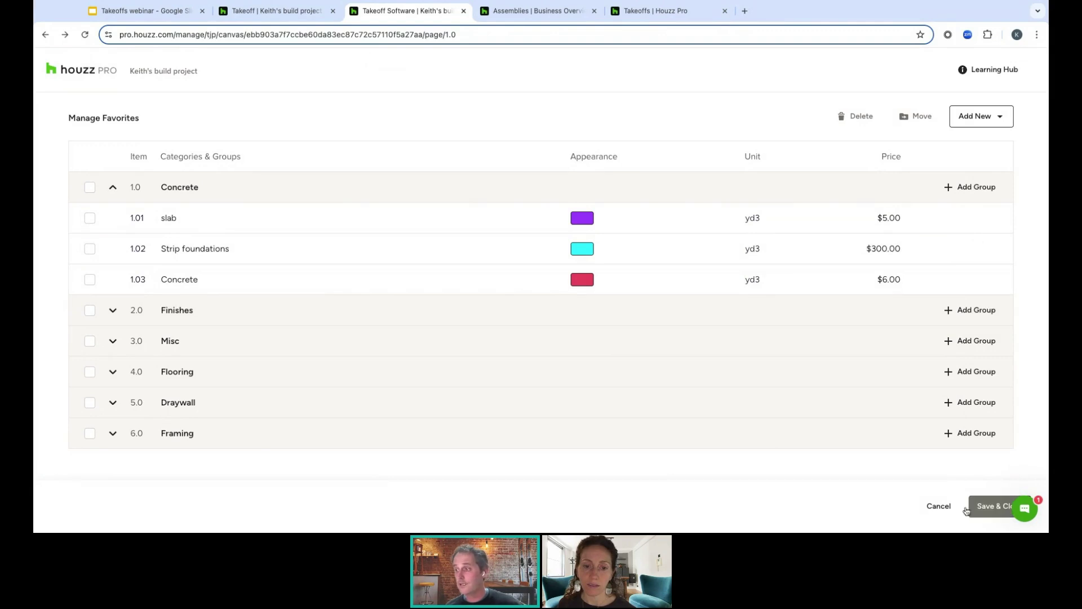
click(938, 507)
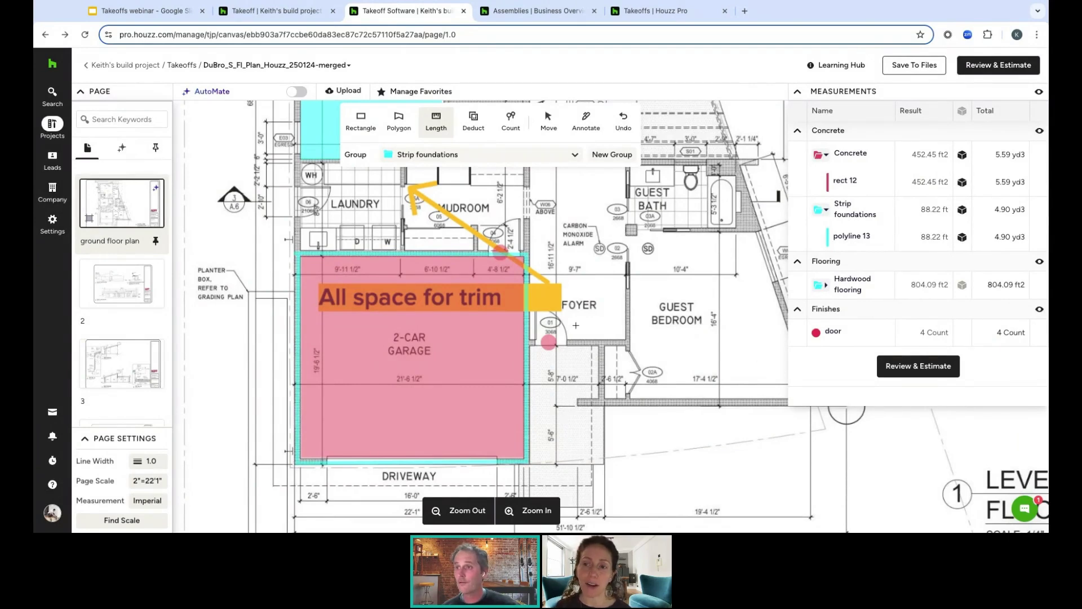
scroll(575, 326, up, 2)
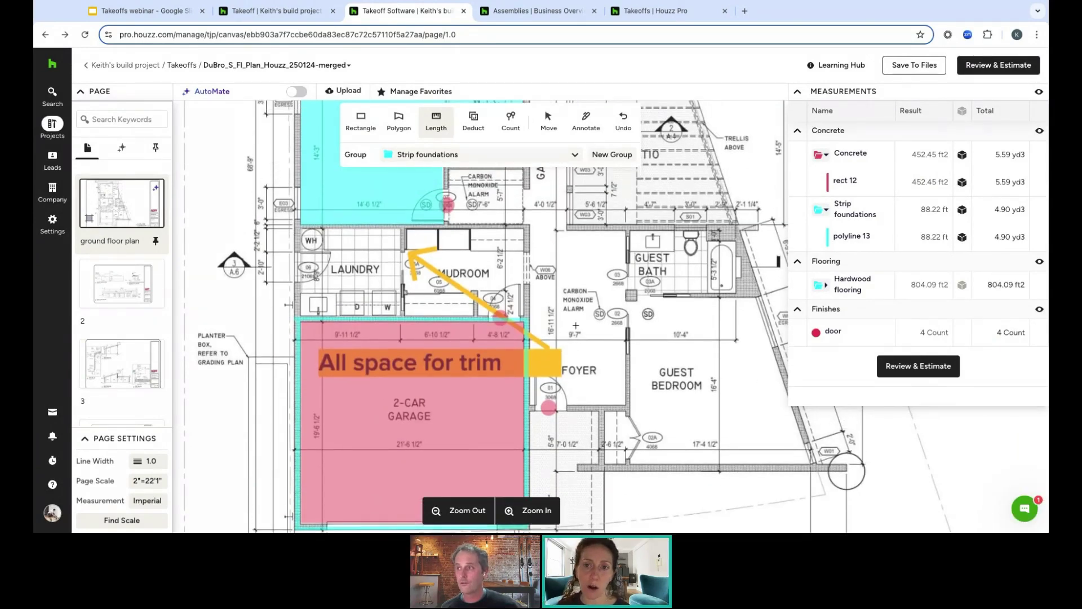
Start a new measurement group for the Length tool, named laundry tile, in the lowercase finishes category
scroll(576, 325, up, 1)
scroll(495, 367, up, 1)
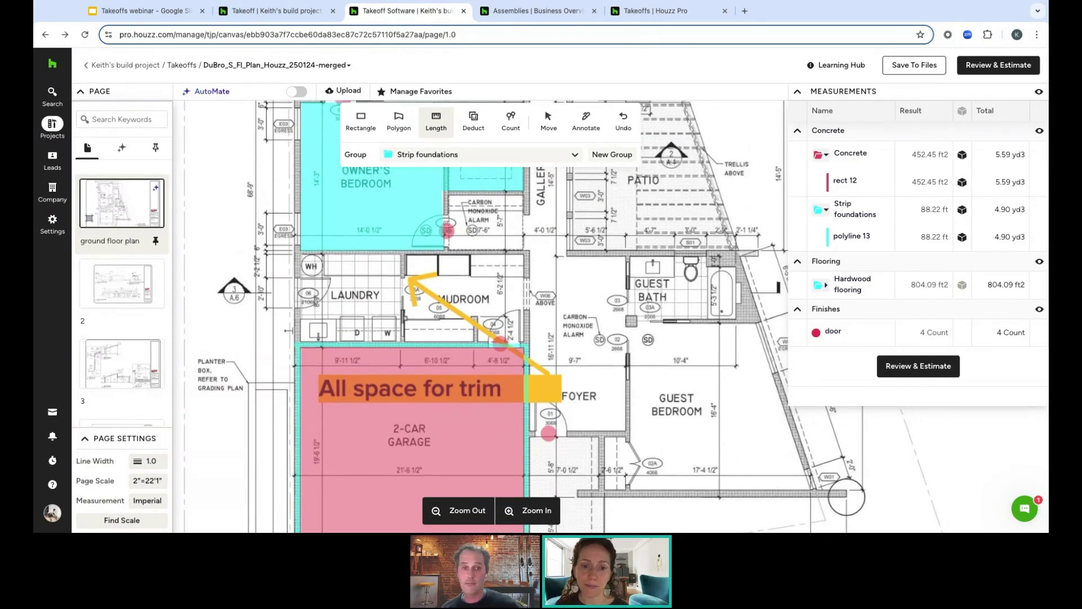
scroll(495, 367, down, 1)
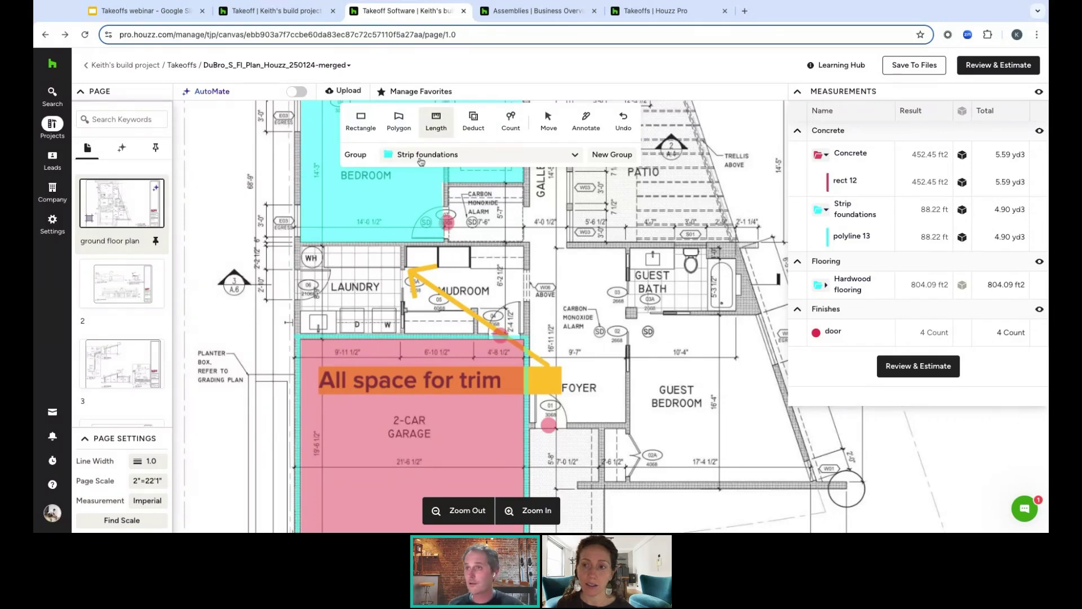
click(438, 120)
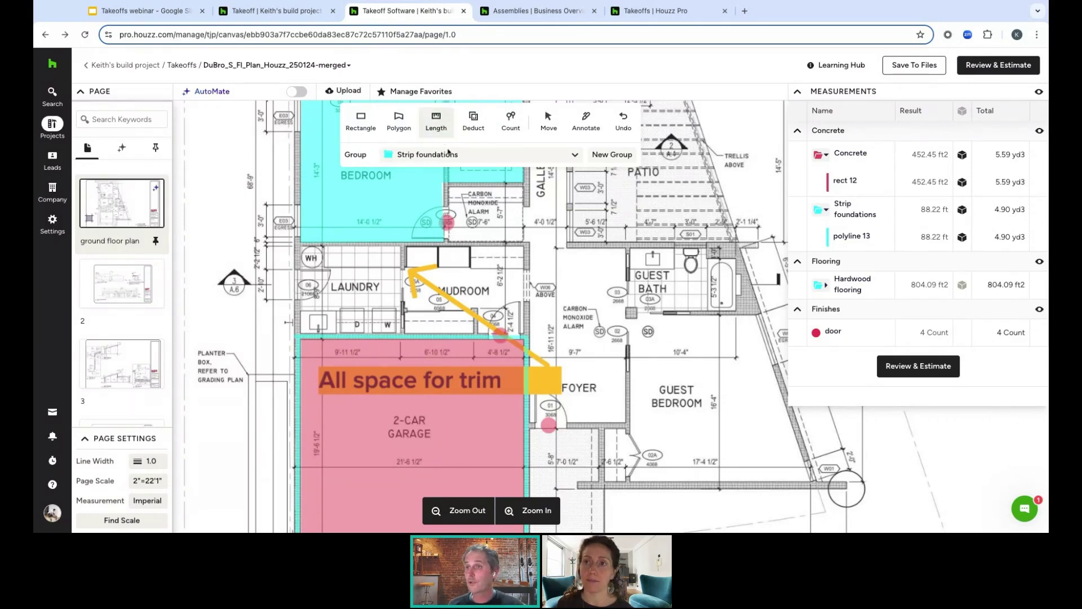
click(436, 119)
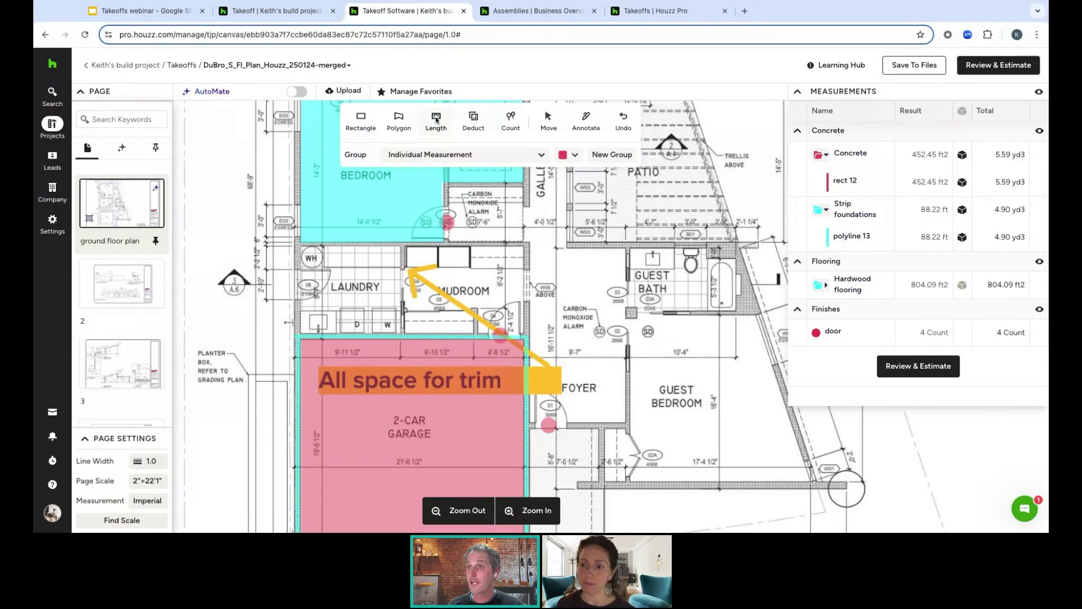
click(541, 155)
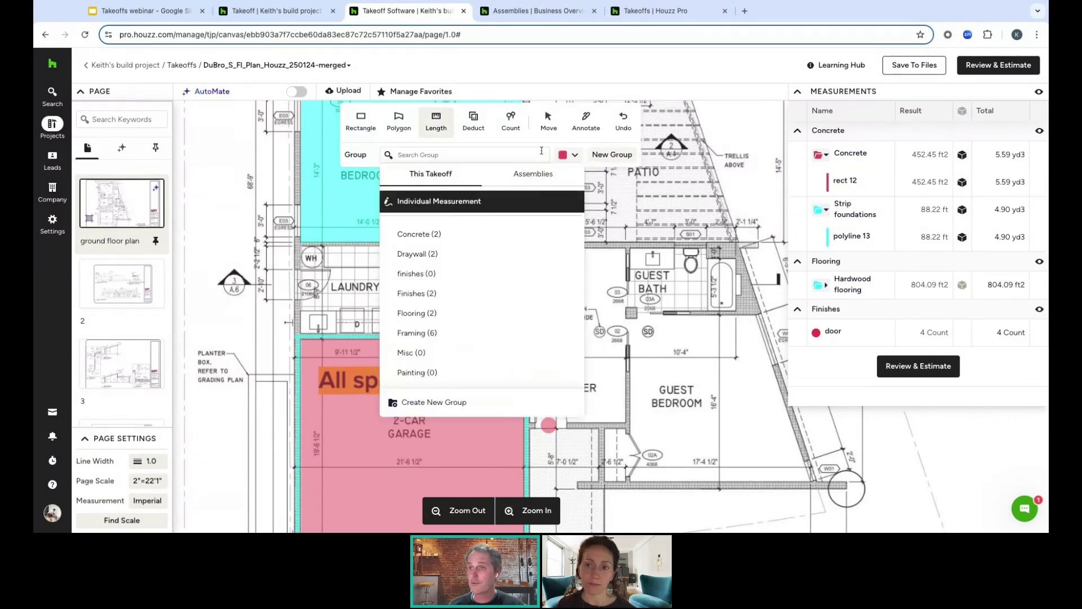
click(612, 154)
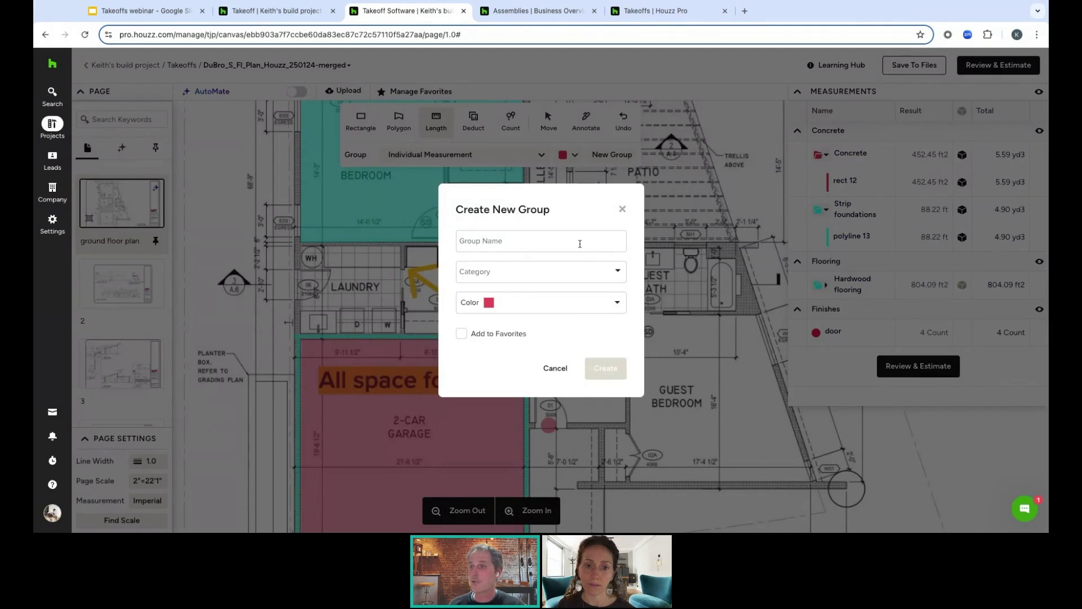
click(580, 242)
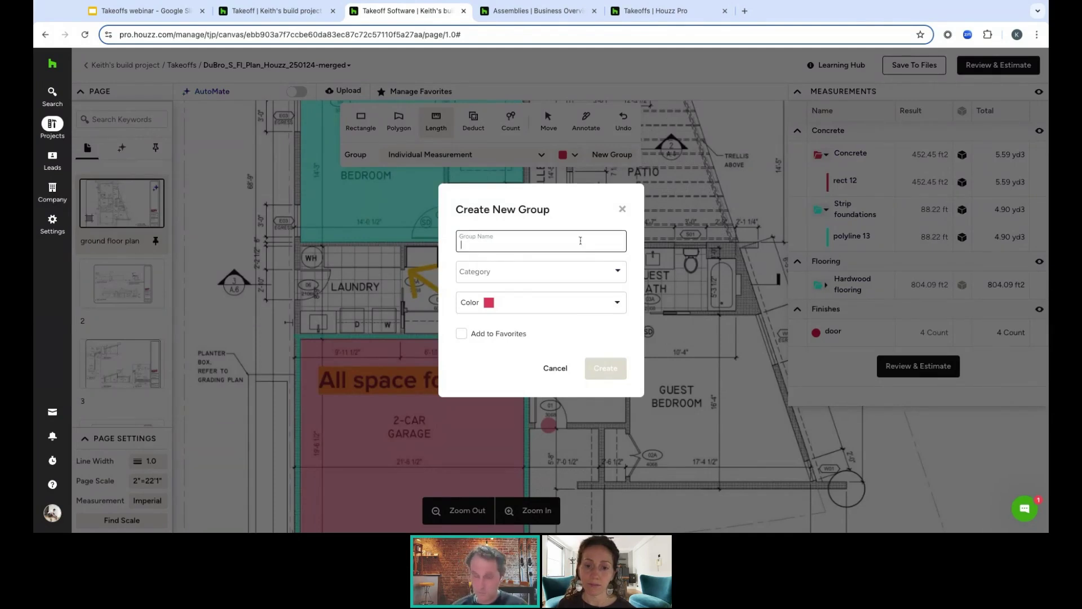
text(lau)
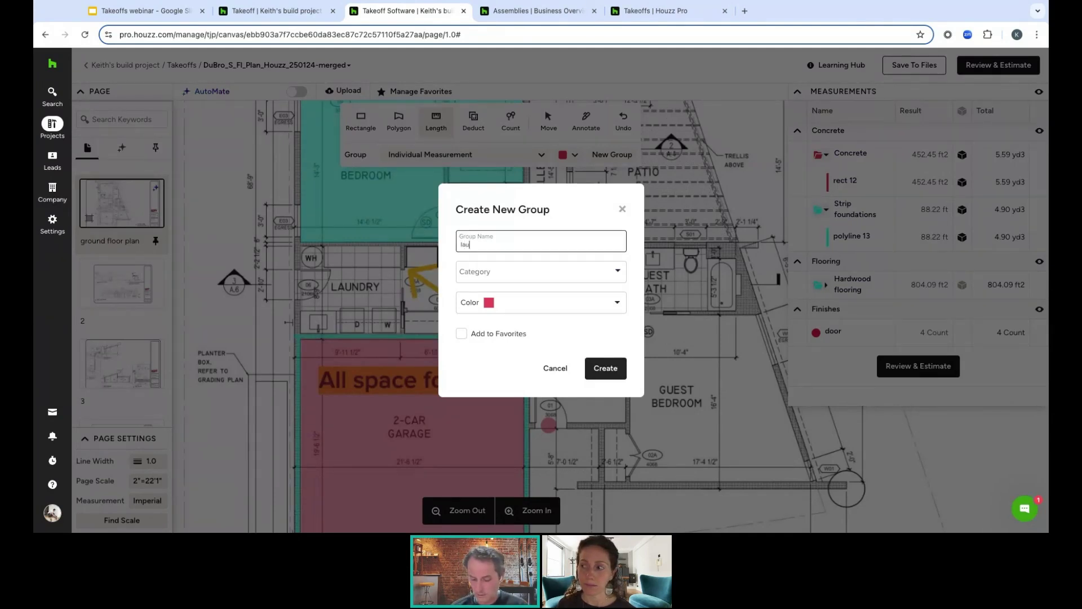
text(ndry tile)
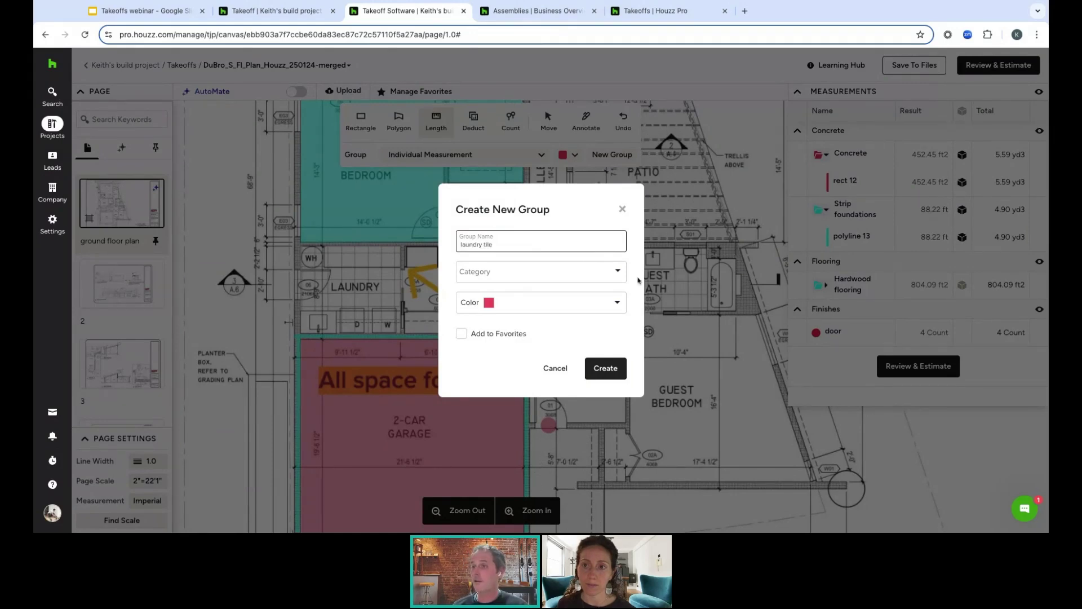
click(610, 271)
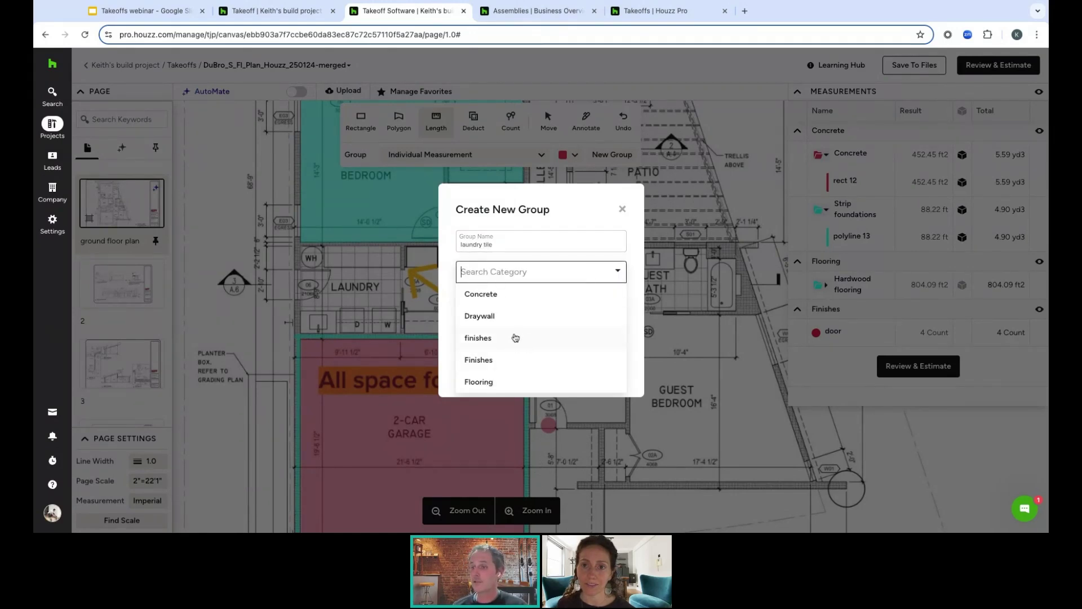
click(493, 339)
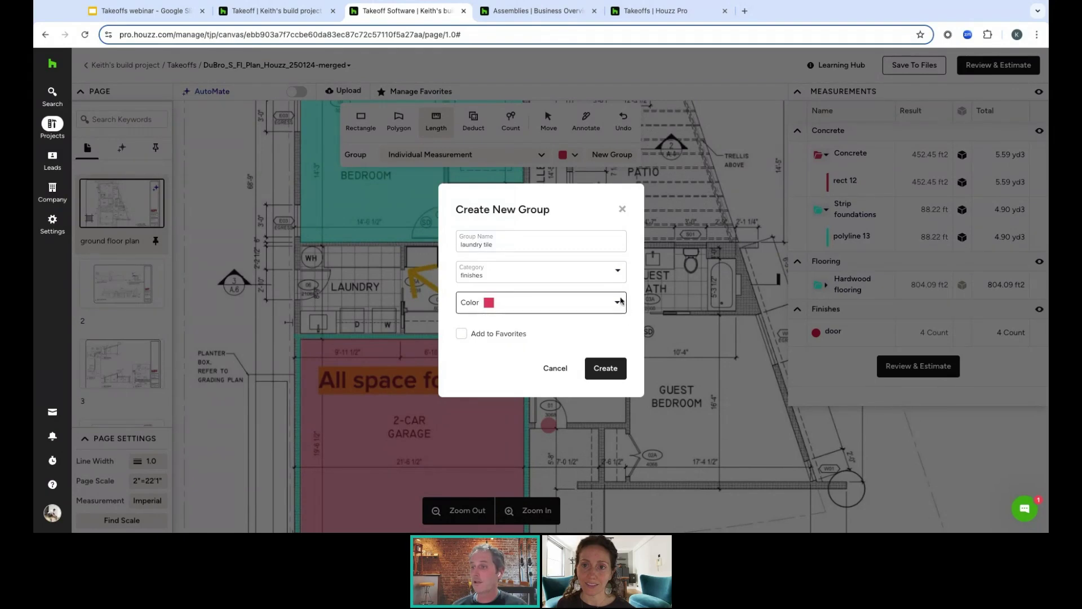
Color the laundry tile group magenta, add it to favorites with ft2 as the unit of measurement, and create it
click(539, 372)
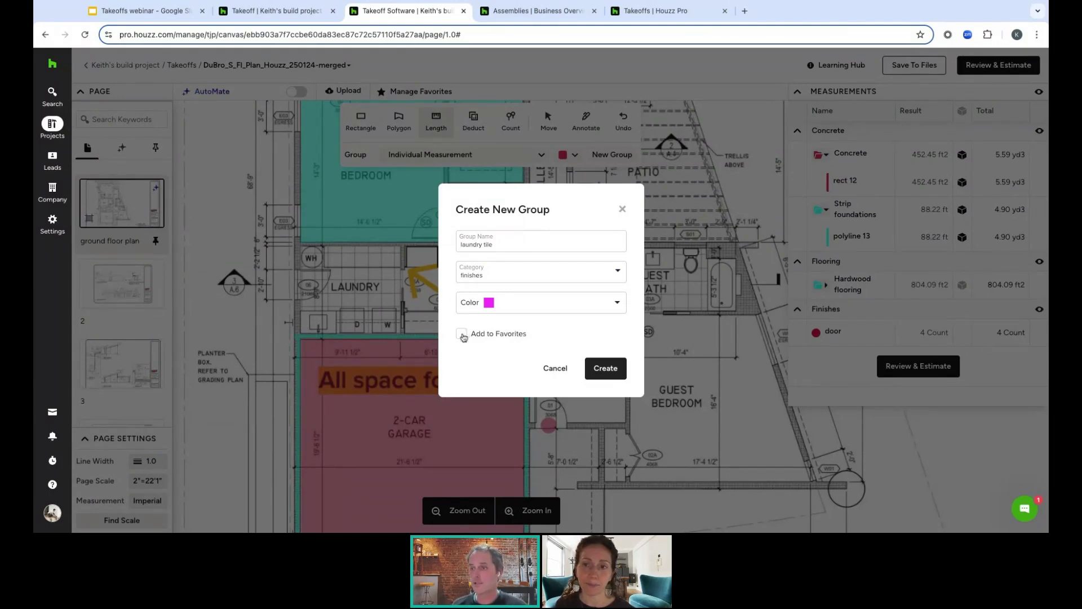
click(461, 335)
click(619, 349)
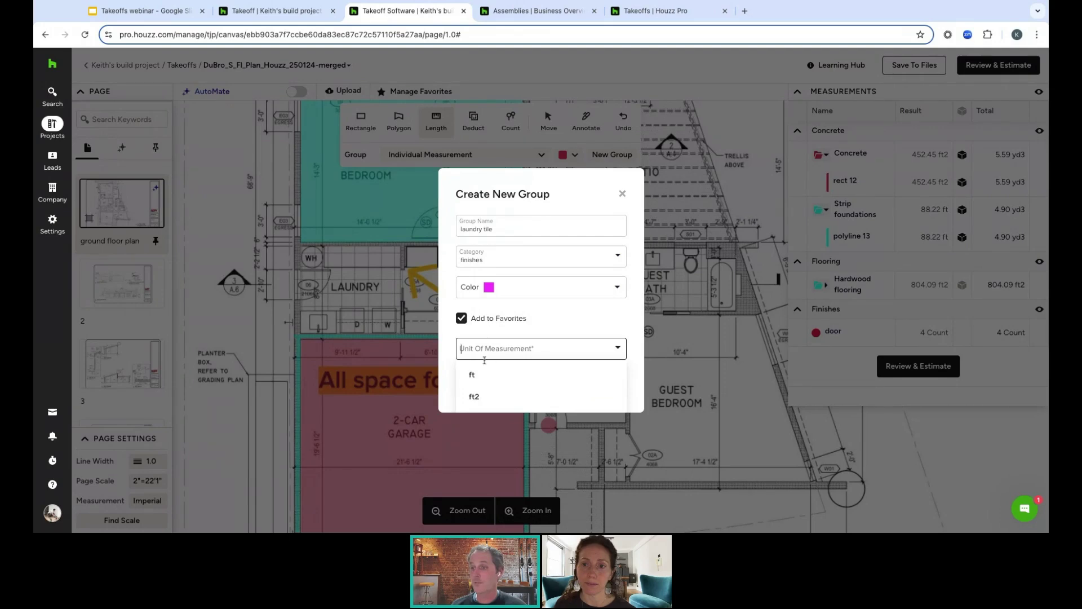
click(495, 402)
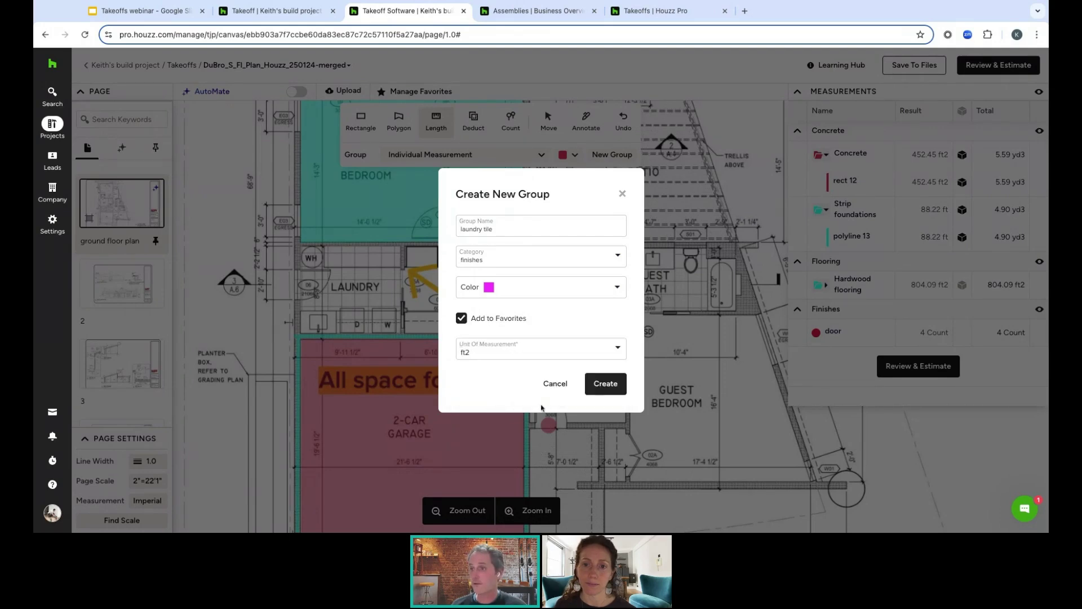
click(604, 387)
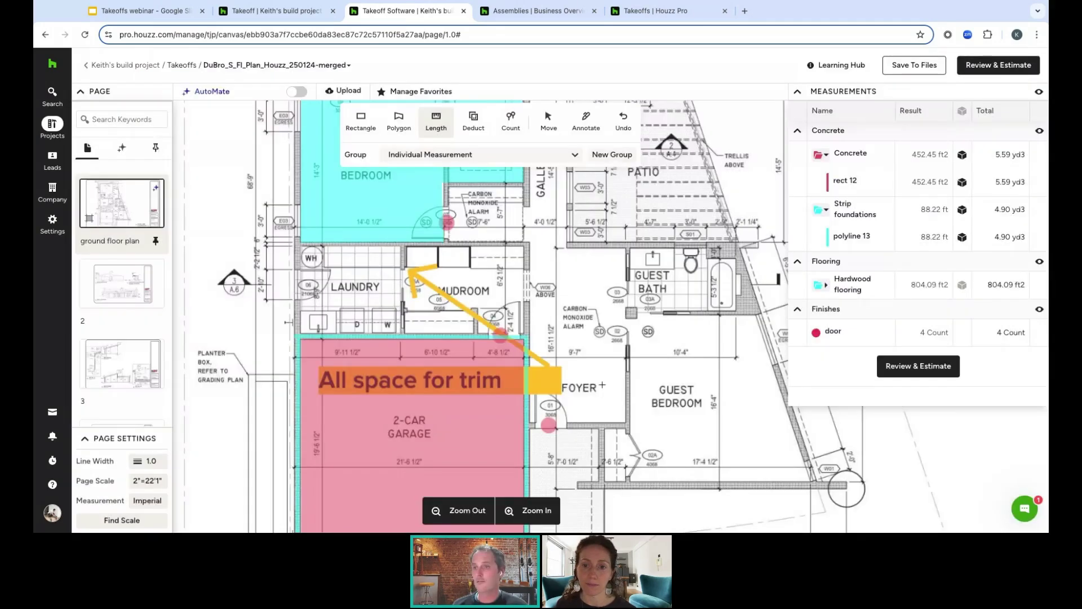
Trace the Laundry room's walls around the door openings with three length measurements of about 12, 16 and 2.3 ft in the laundry tile group
click(303, 247)
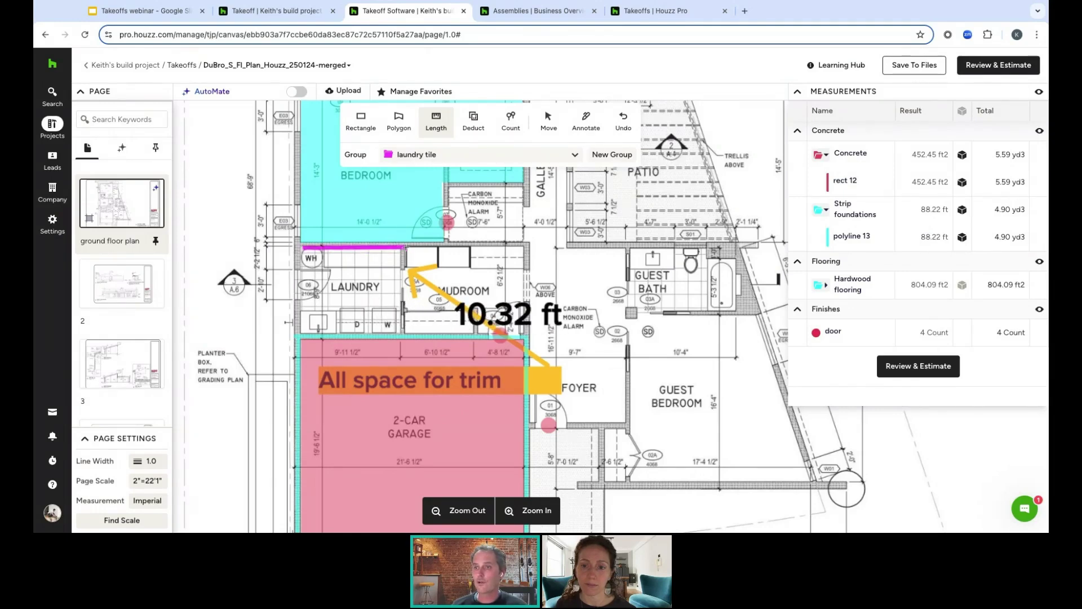
click(399, 248)
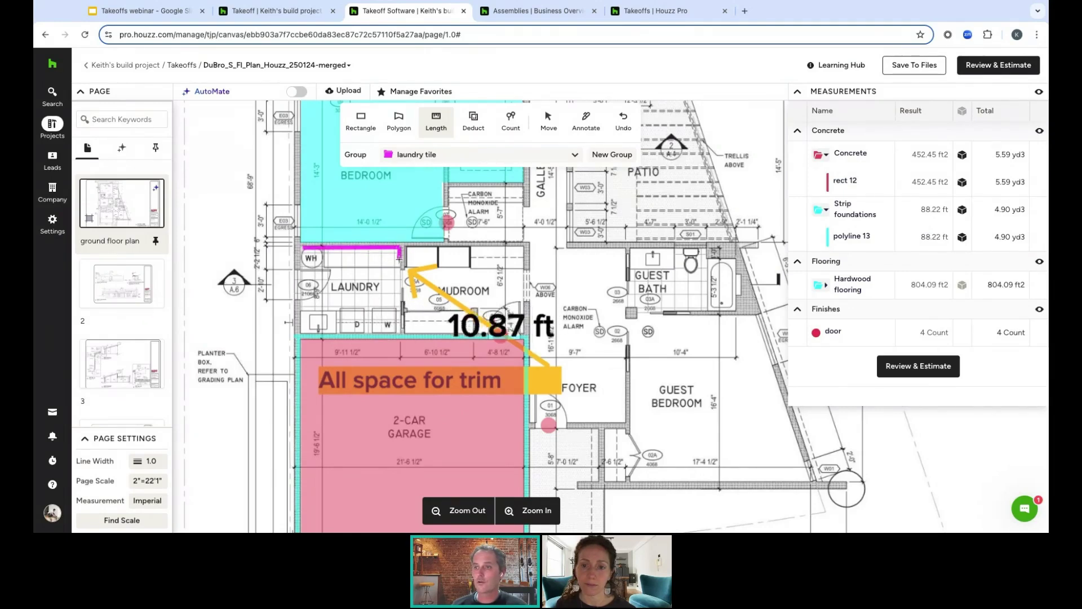
double_click(399, 268)
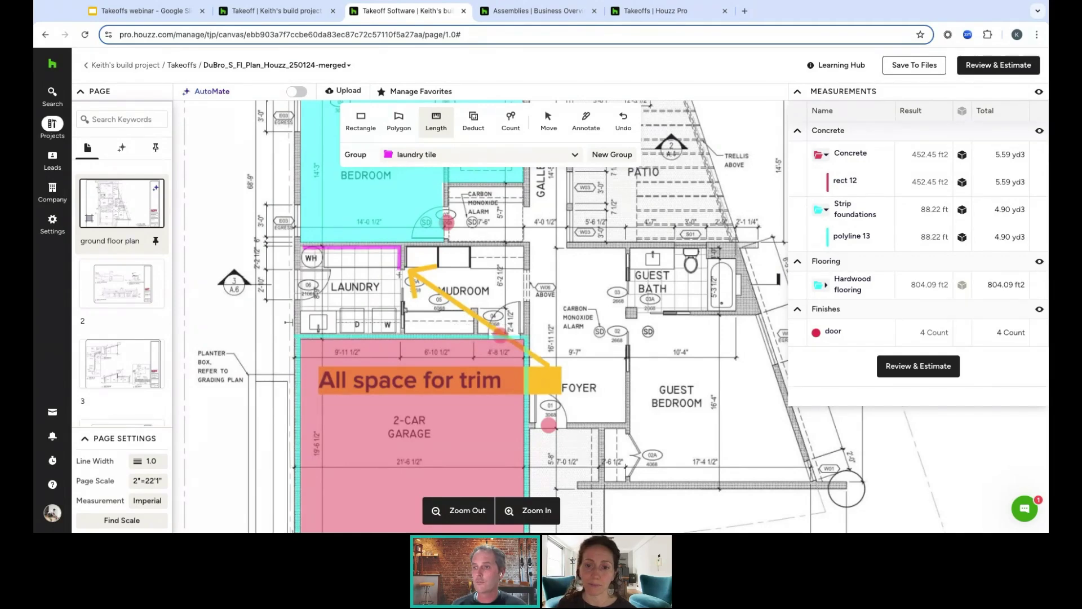
click(399, 331)
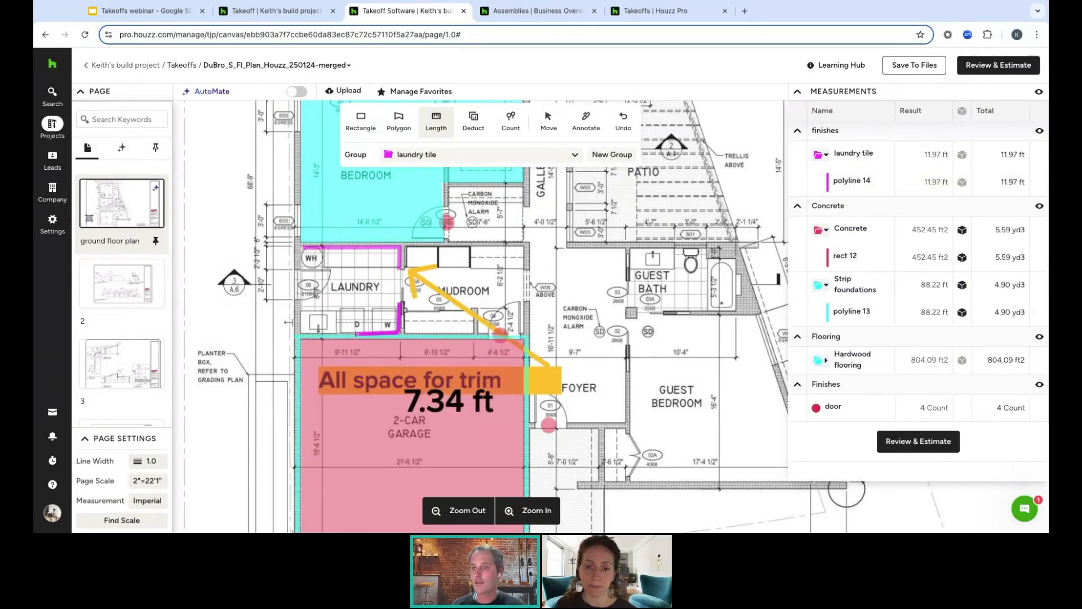
click(301, 331)
double_click(300, 303)
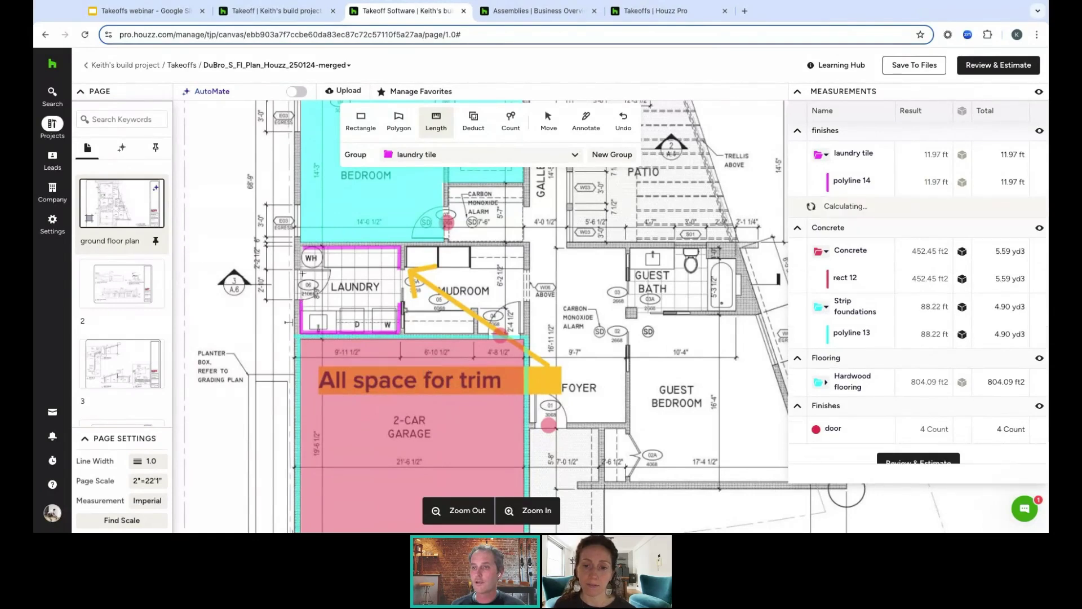
click(303, 270)
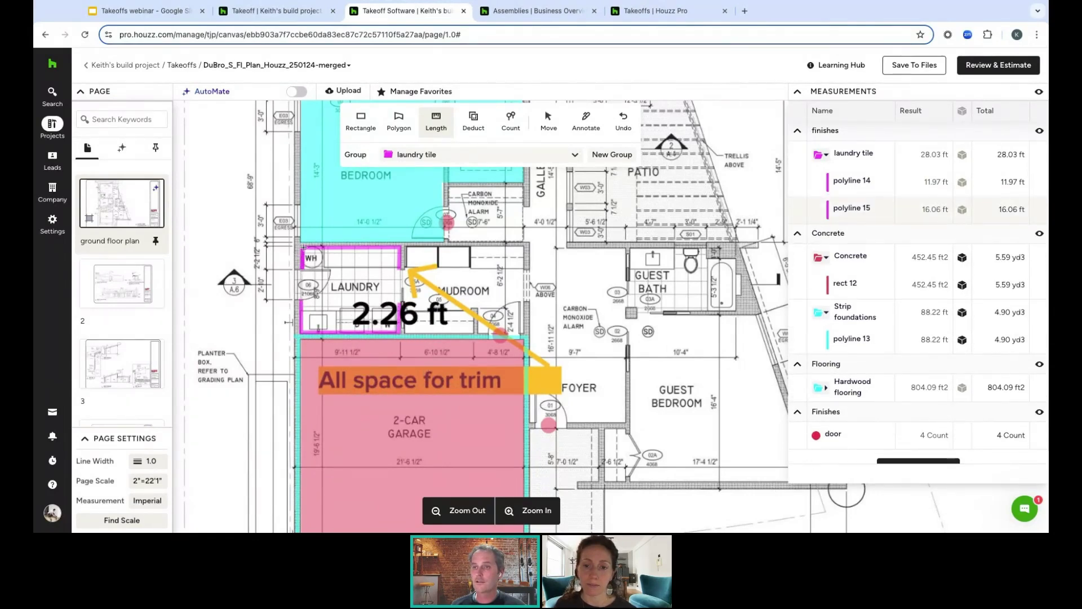
double_click(302, 247)
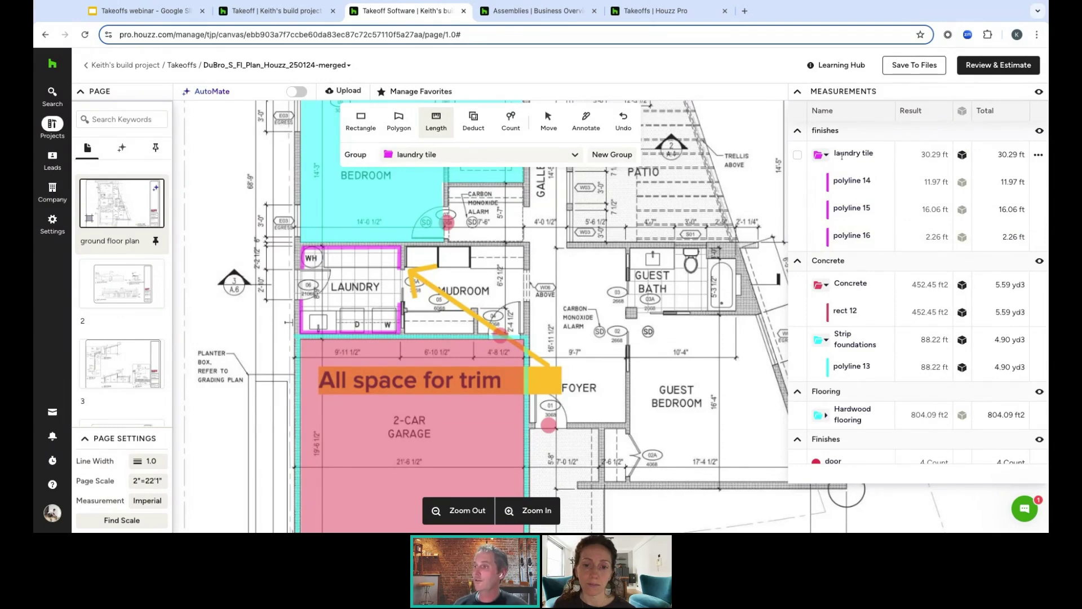
Set the laundry tile group's height/width to 8 ft 6 in so the wall tile is calculated as an area
click(963, 156)
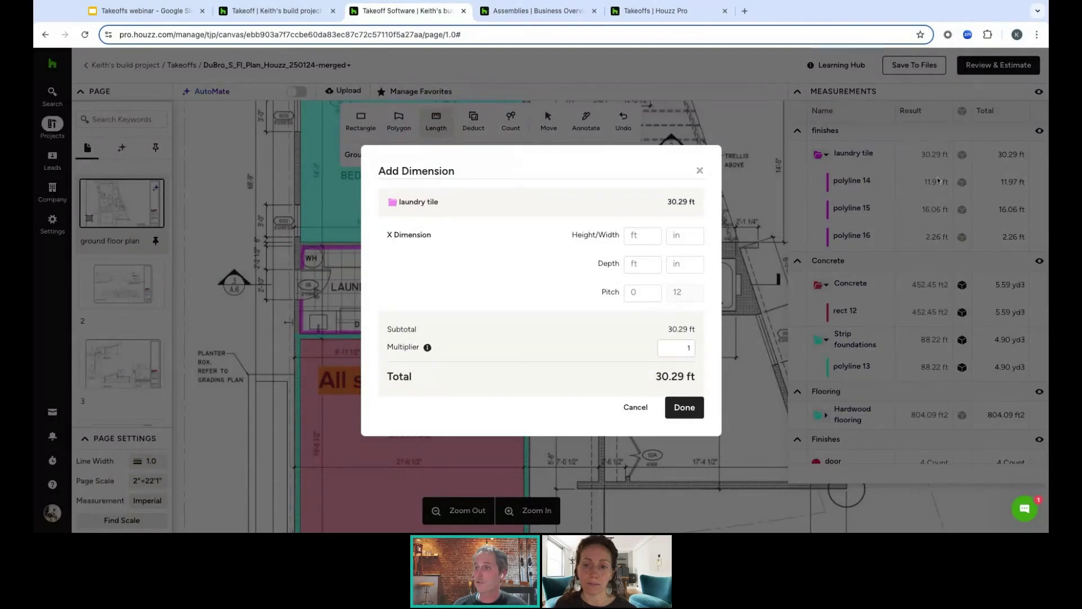
click(648, 235)
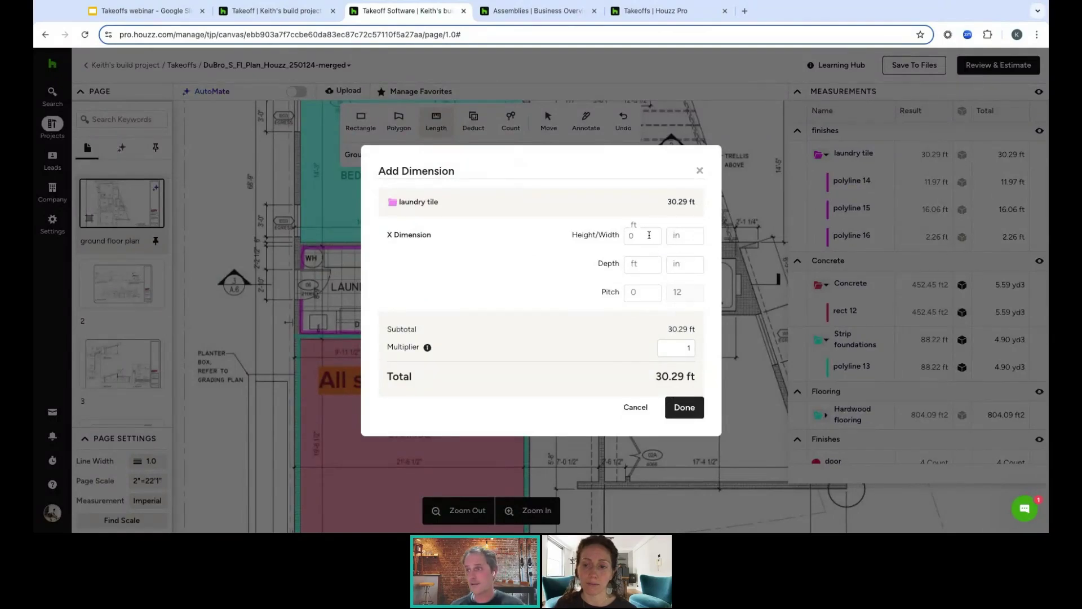
text(8)
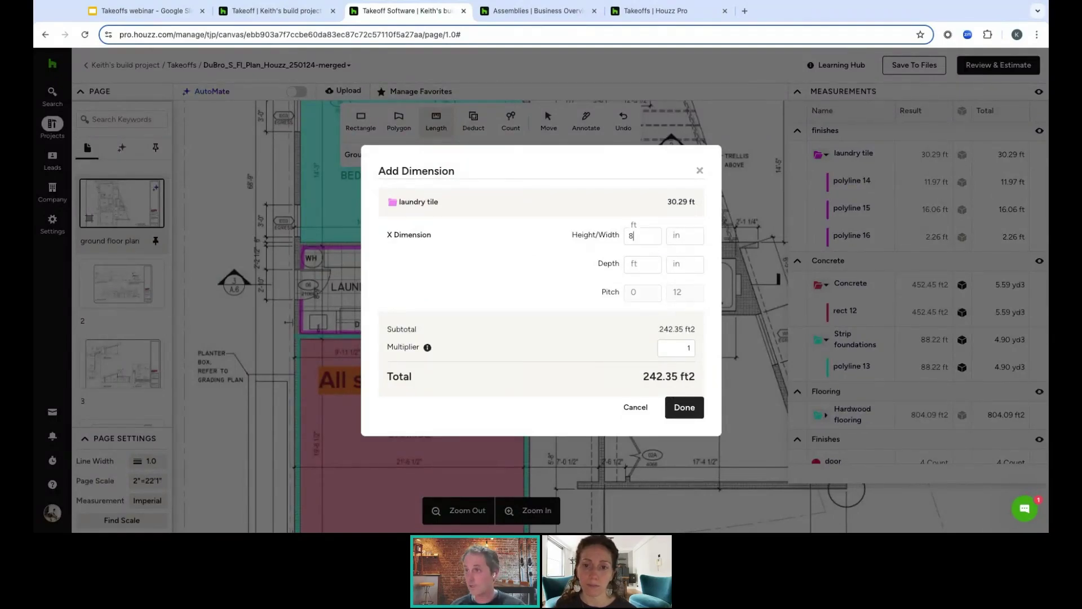
click(692, 239)
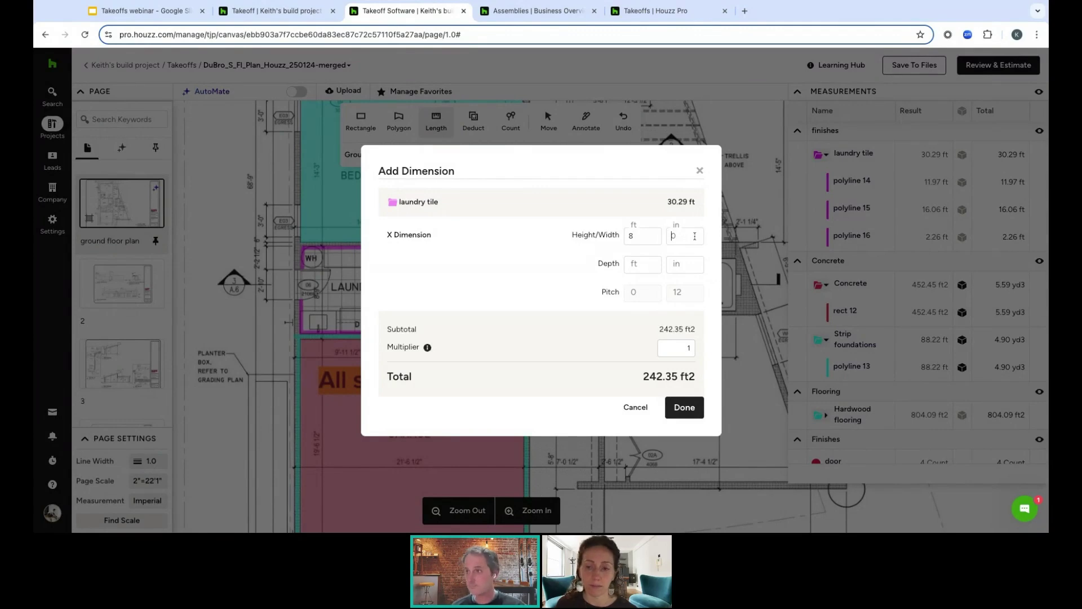
text(6)
click(692, 408)
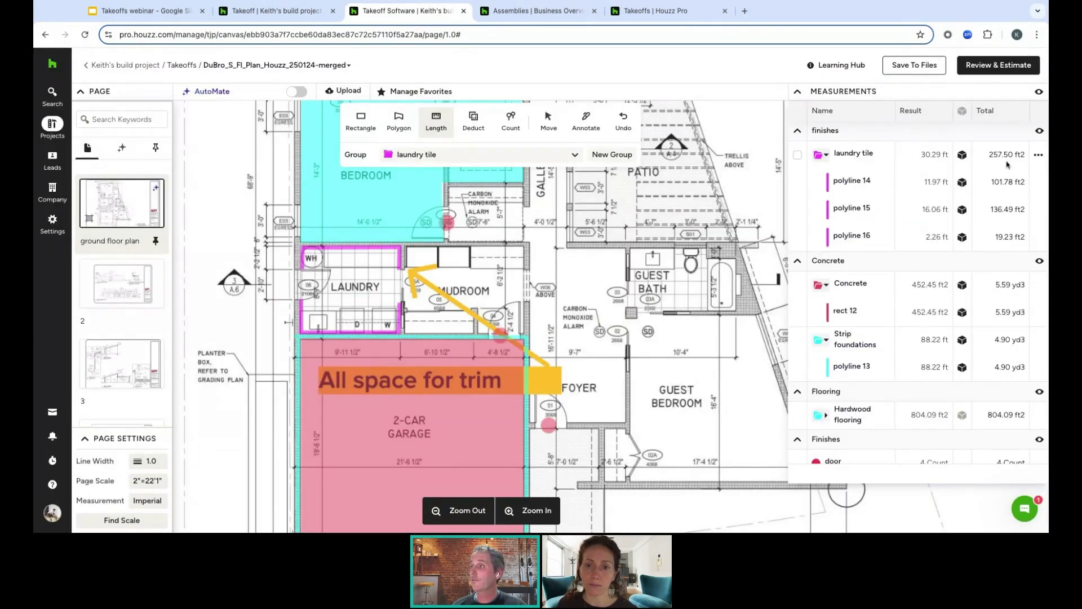
Collapse the laundry tile, Concrete and Strip foundations groups in the measurements list and expand Hardwood flooring
click(826, 157)
click(826, 202)
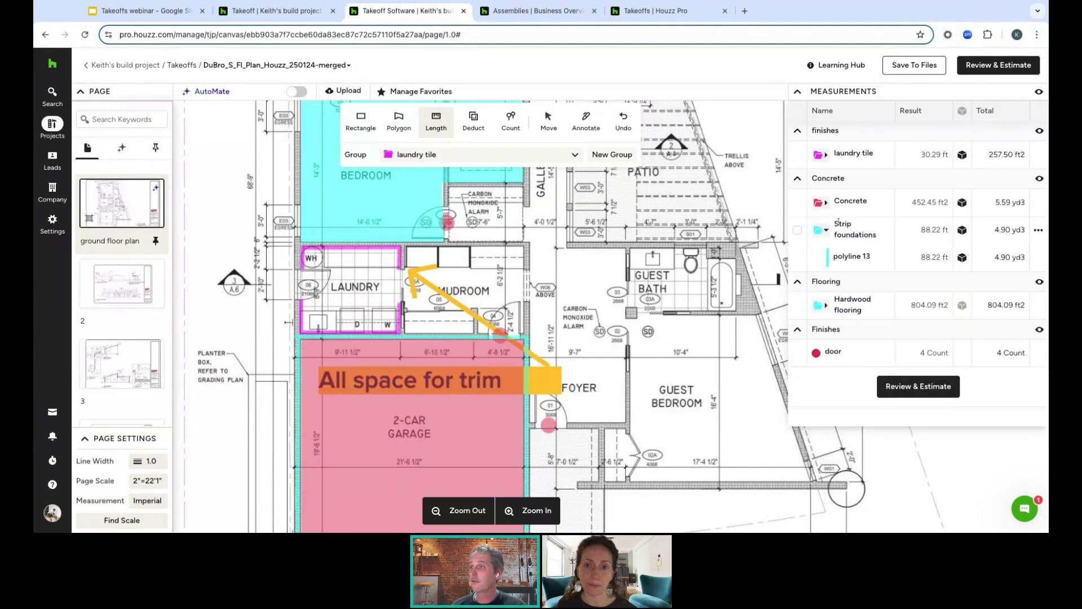
click(827, 231)
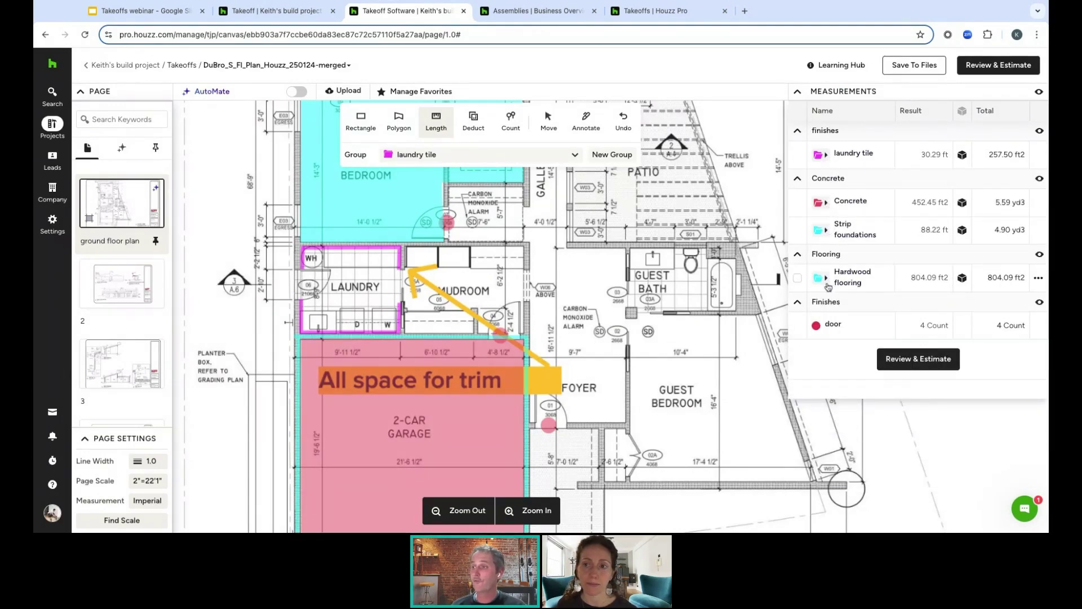
click(826, 279)
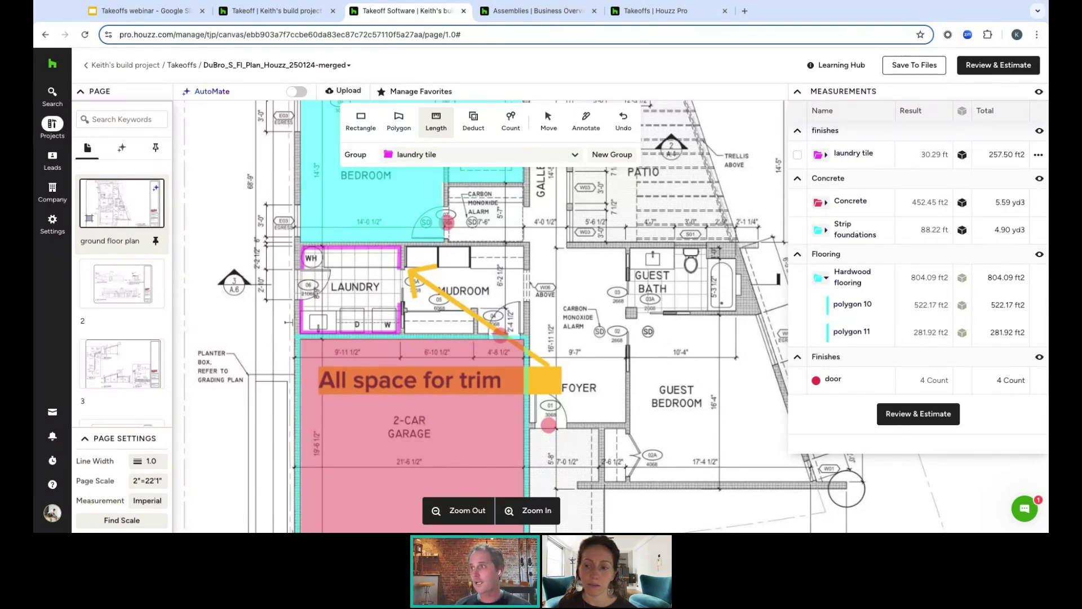
Examine the multiplier option in the laundry tile group's dimensions and leave without saving
click(962, 156)
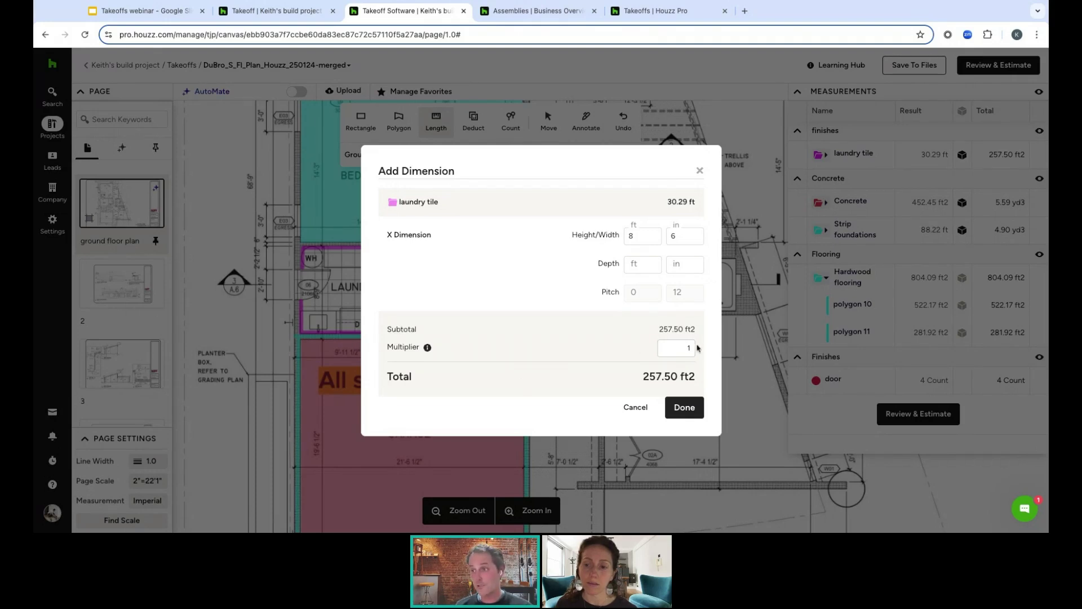
click(692, 348)
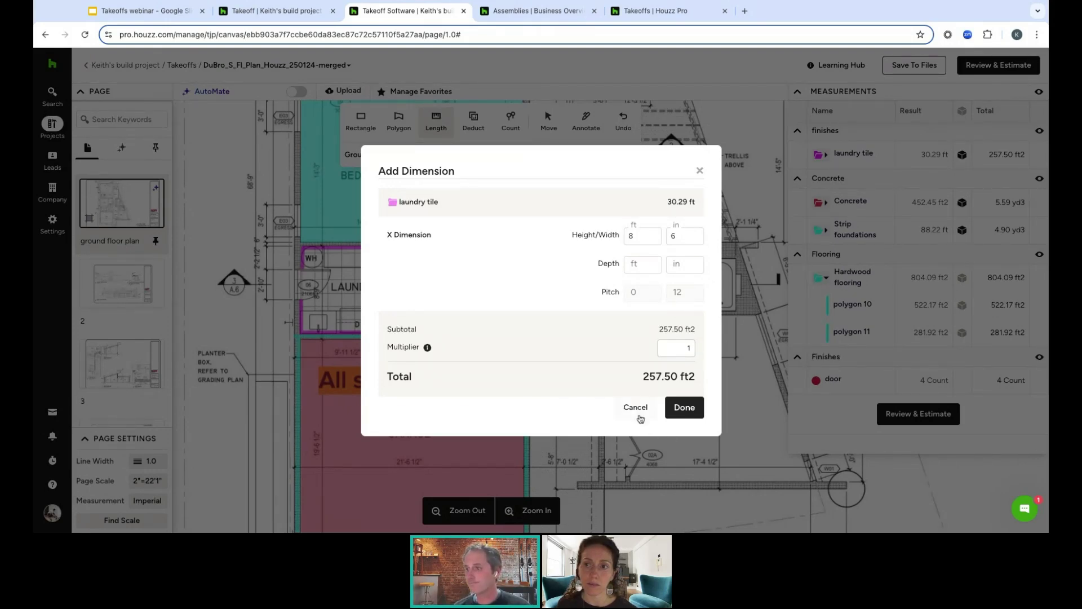
click(636, 408)
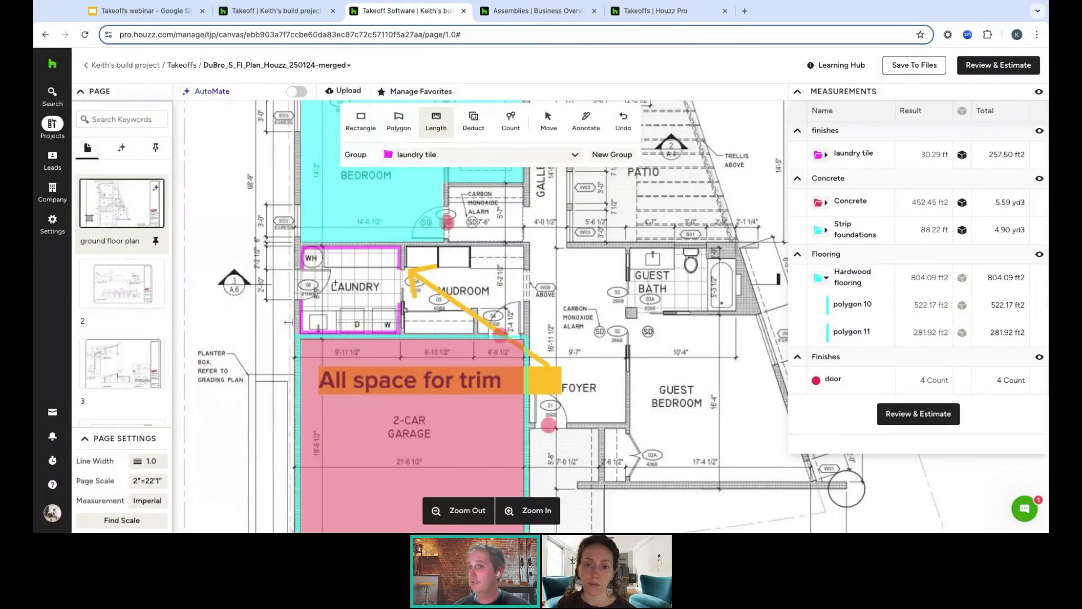
scroll(529, 326, down, 3)
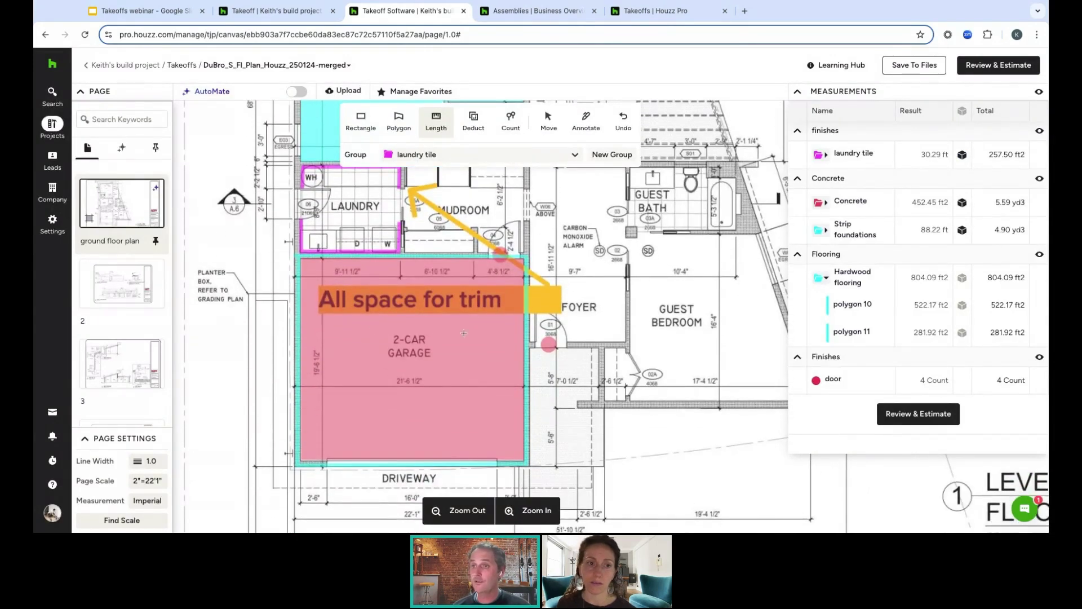
scroll(399, 324, up, 2)
scroll(470, 321, right, 1)
scroll(471, 321, right, 1)
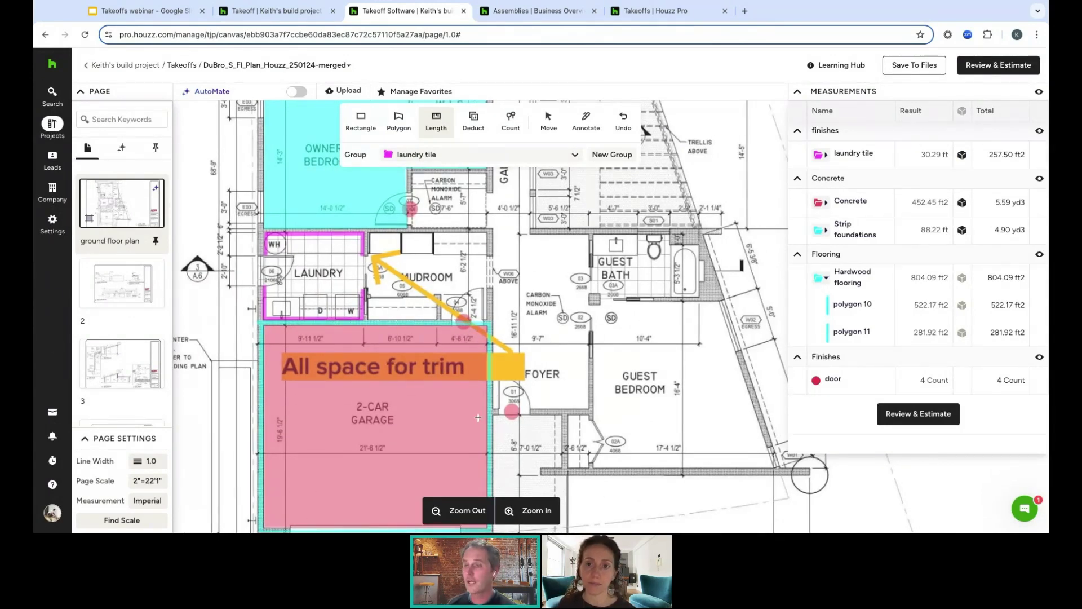
Start a new measurement group for the Polygon tool and name it Roof
scroll(478, 418, up, 1)
scroll(478, 418, right, 2)
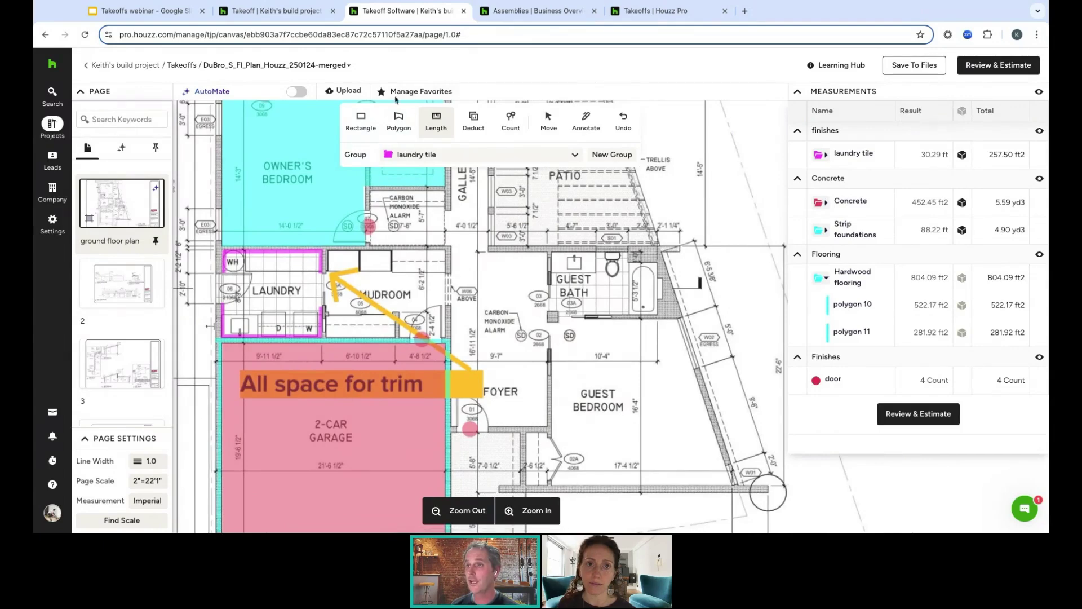
click(398, 119)
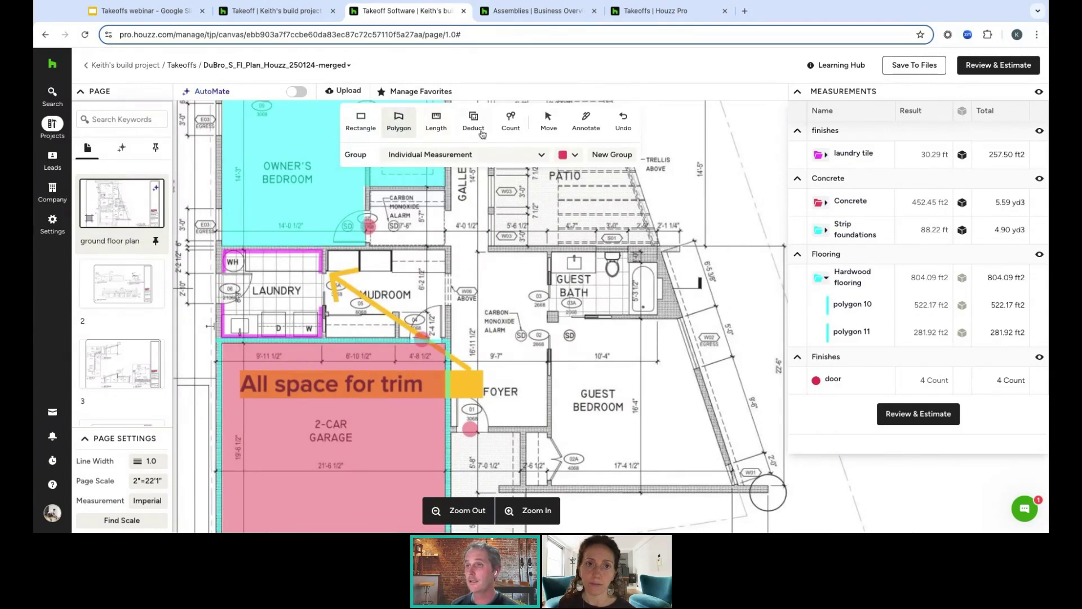
click(612, 156)
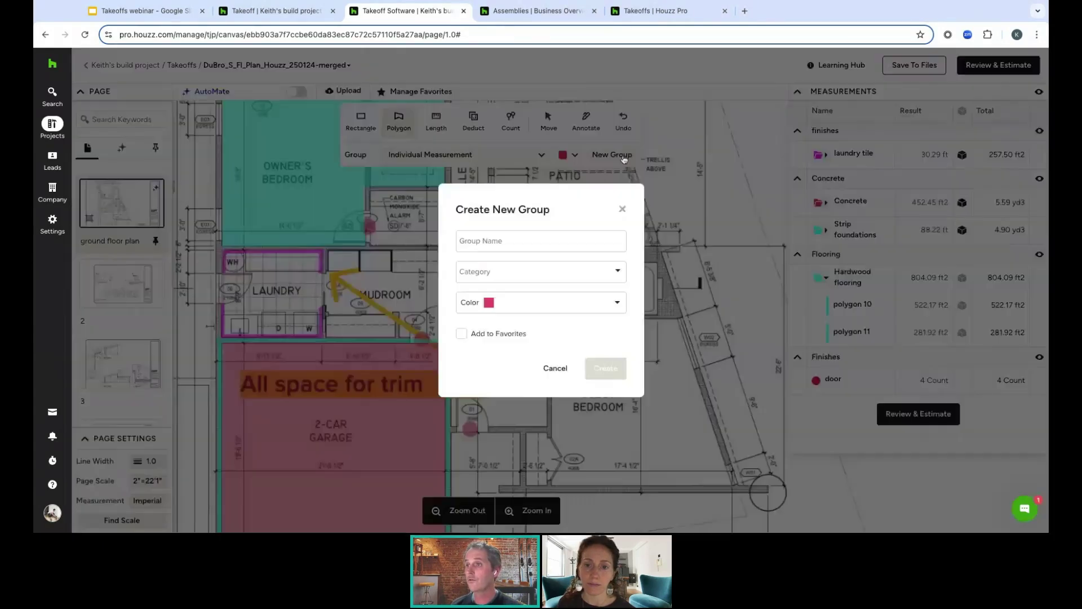
click(538, 243)
text(Roof)
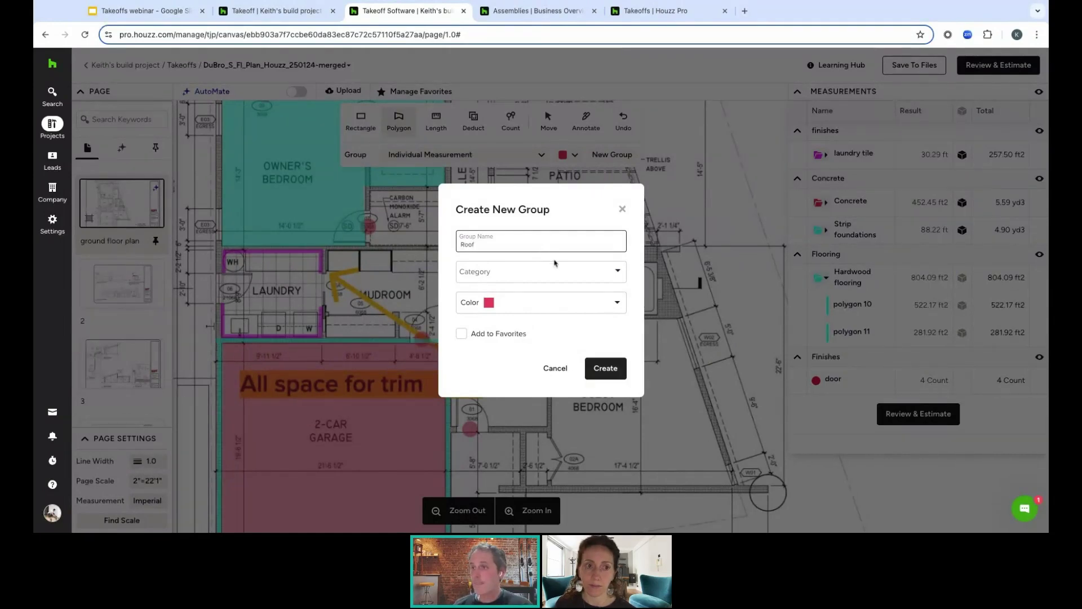
Assign the Roof group to a new category named roofing and create the group
click(613, 273)
scroll(607, 304, down, 5)
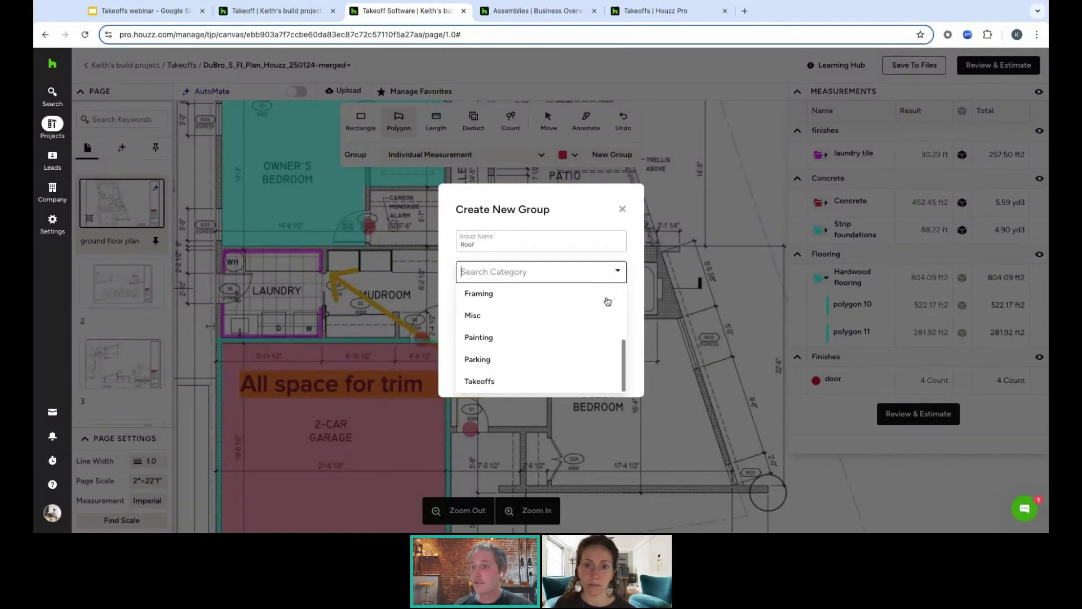
scroll(605, 304, up, 5)
scroll(595, 325, down, 6)
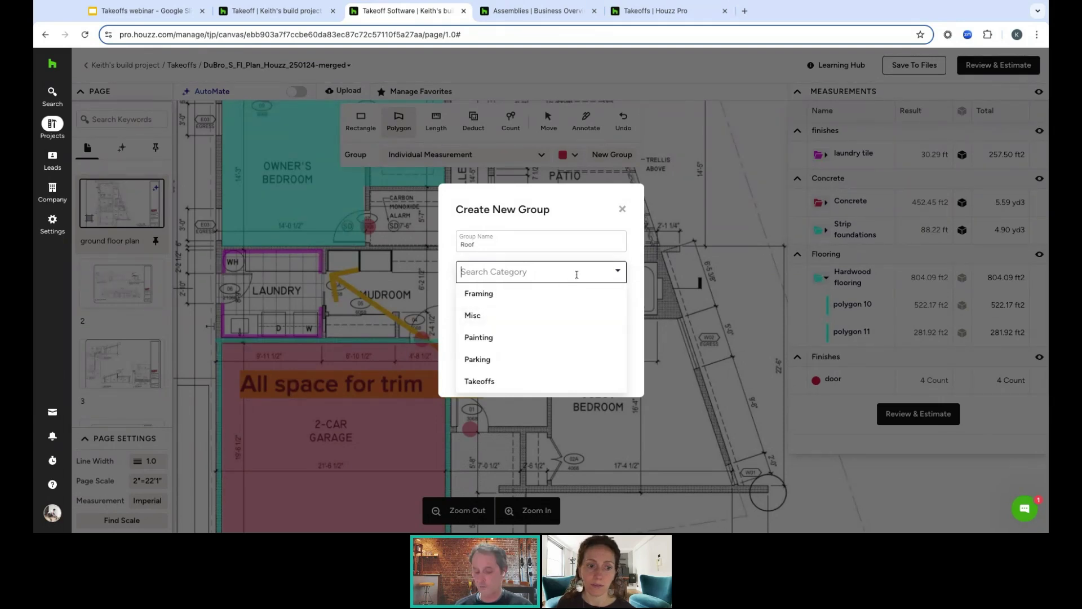
text(roofig)
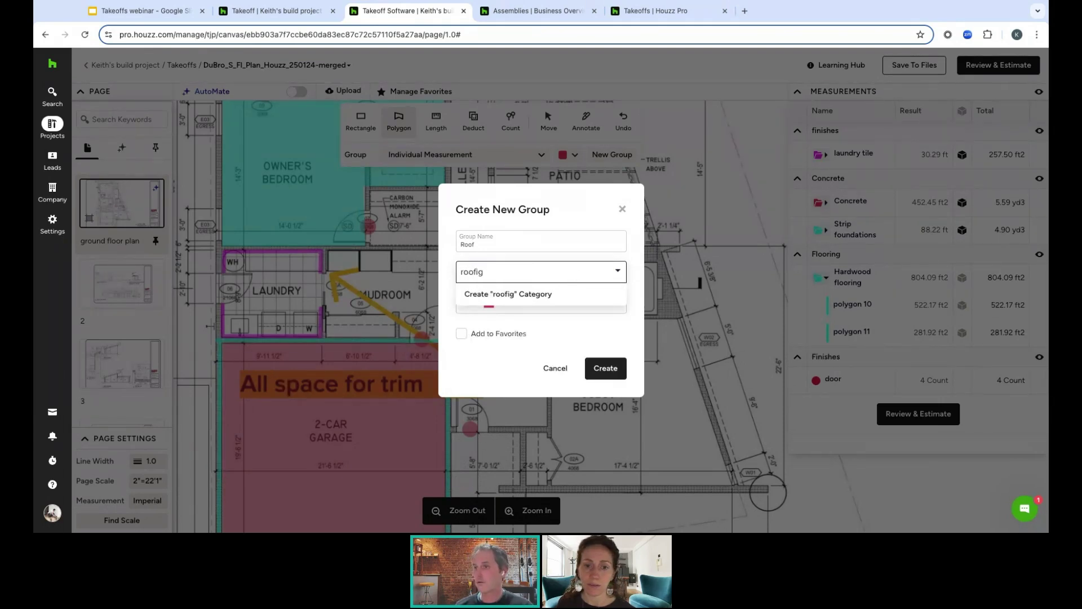
key(BackSpace)
key(BackSpace)
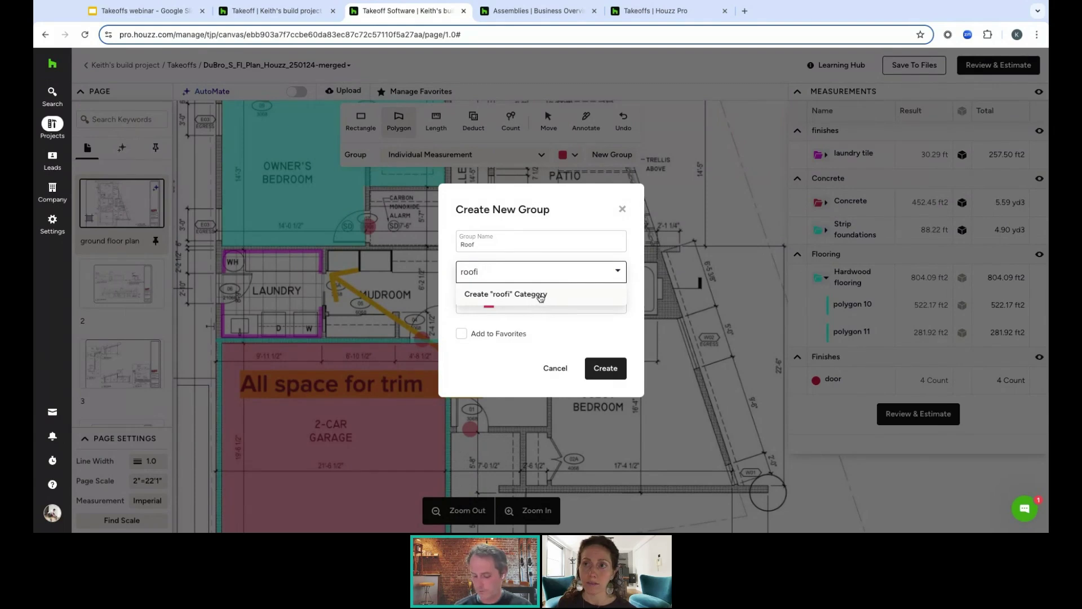
text(ing)
click(540, 295)
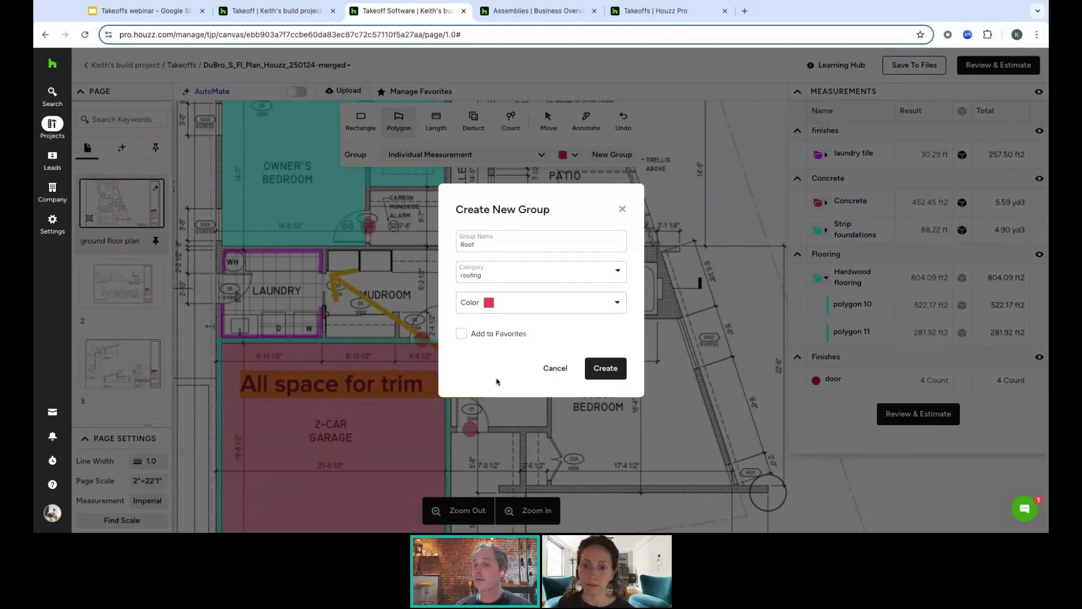
click(608, 369)
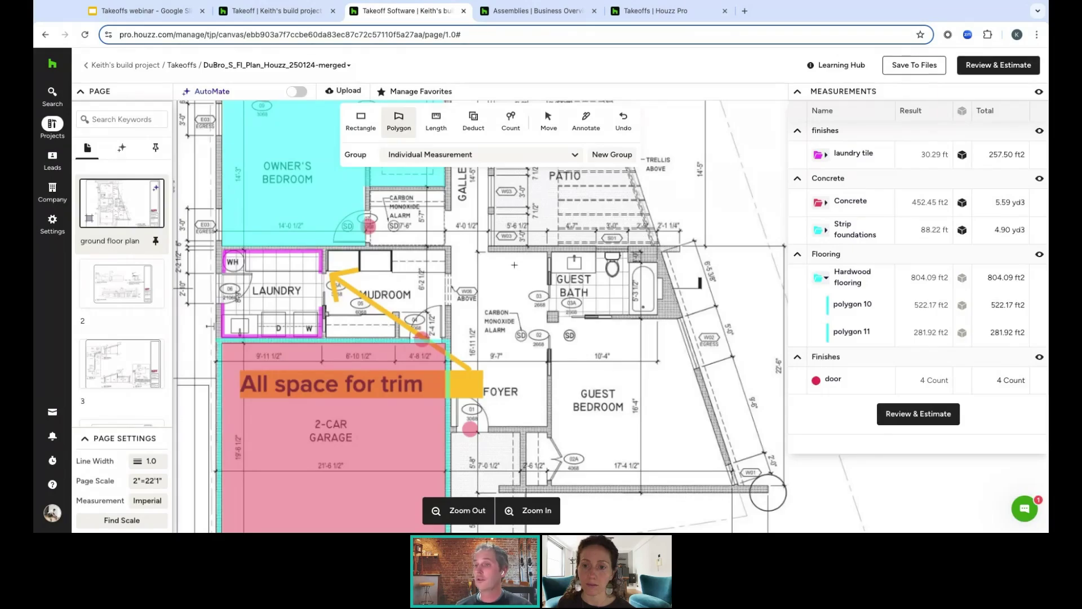
Trace a polygon of about 611 ft2 in the Roof group around the foyer, guest bath and guest bedroom
click(451, 250)
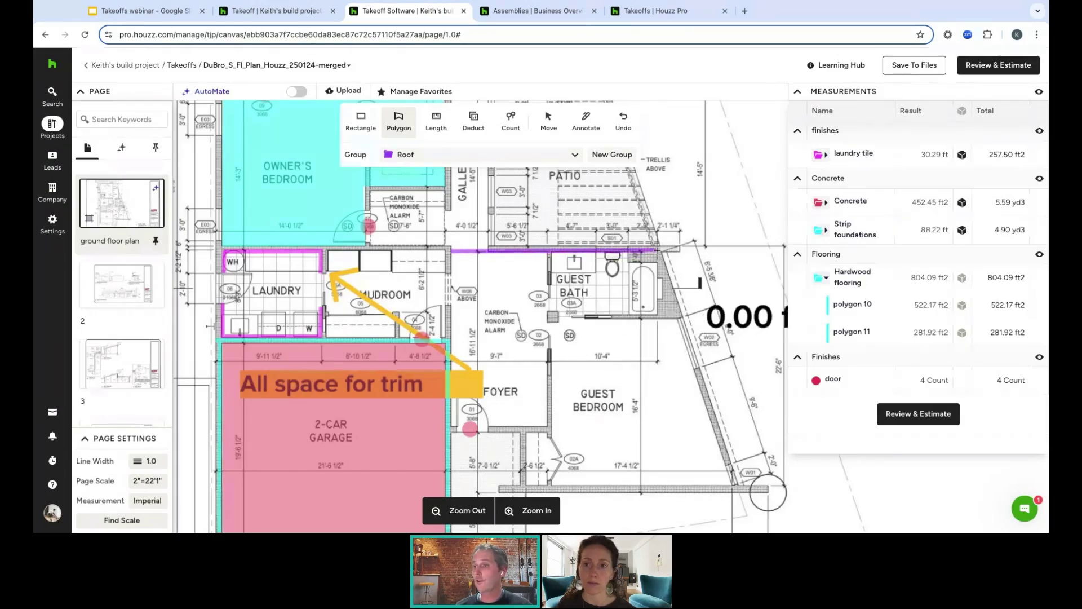
click(658, 250)
click(741, 490)
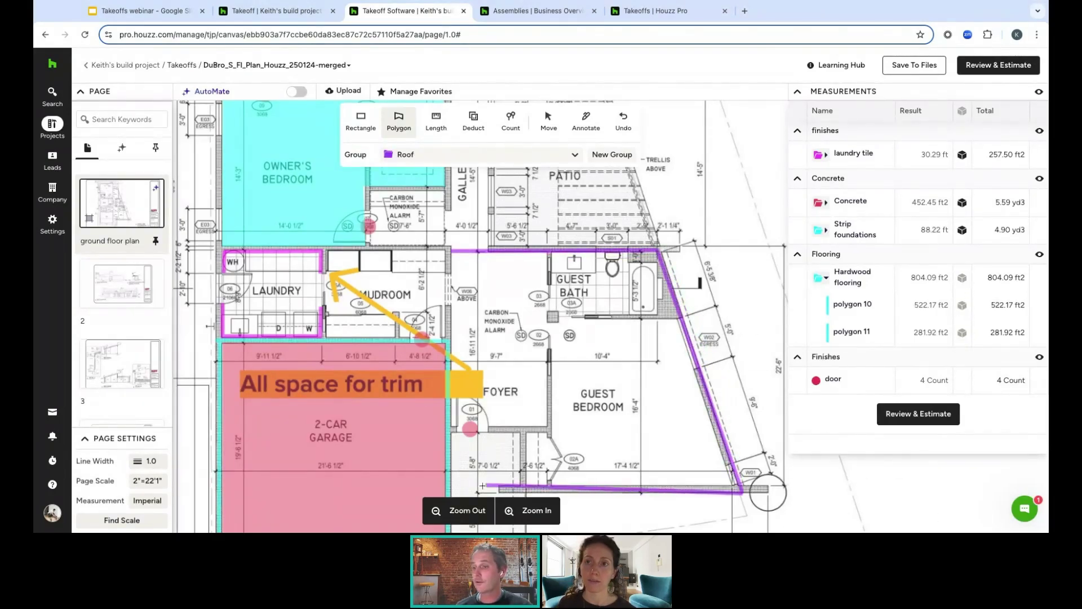
double_click(452, 490)
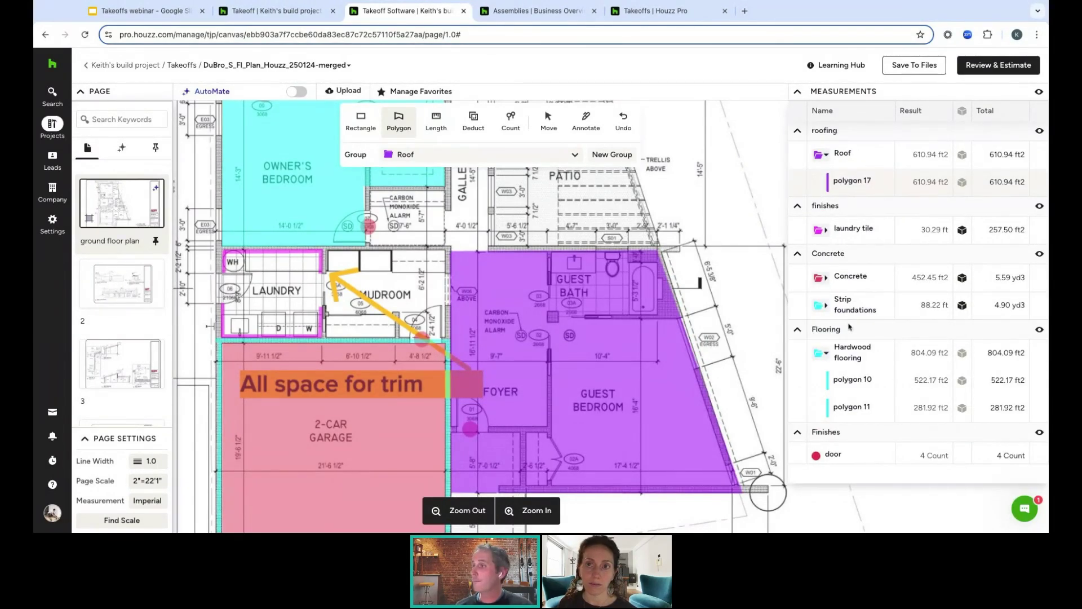
Set the Roof group's pitch to 3/12 in its dimensions
click(962, 156)
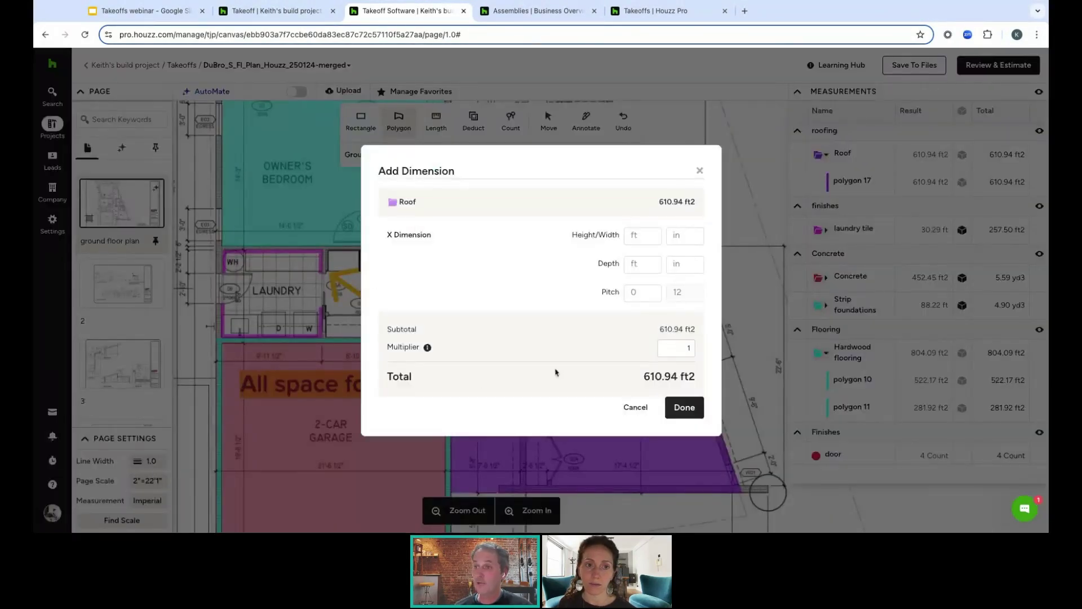
click(645, 291)
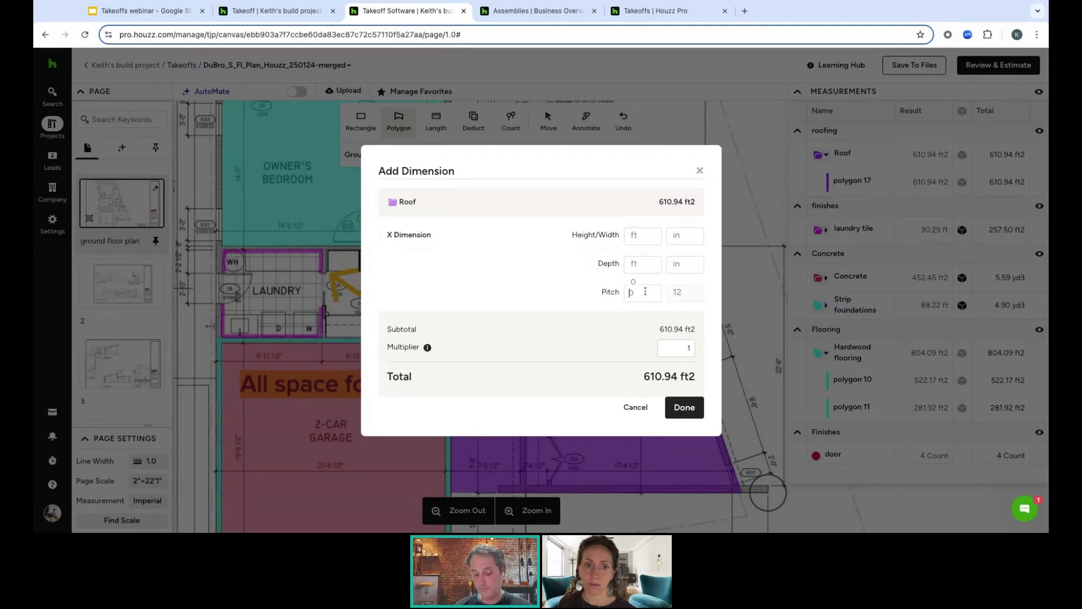
text(3)
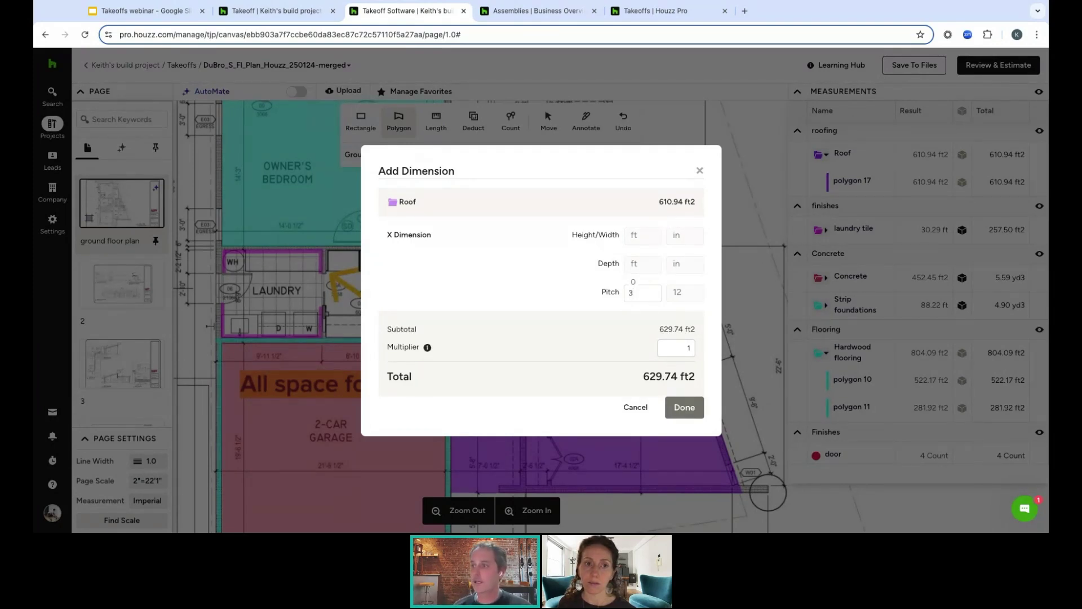
click(684, 412)
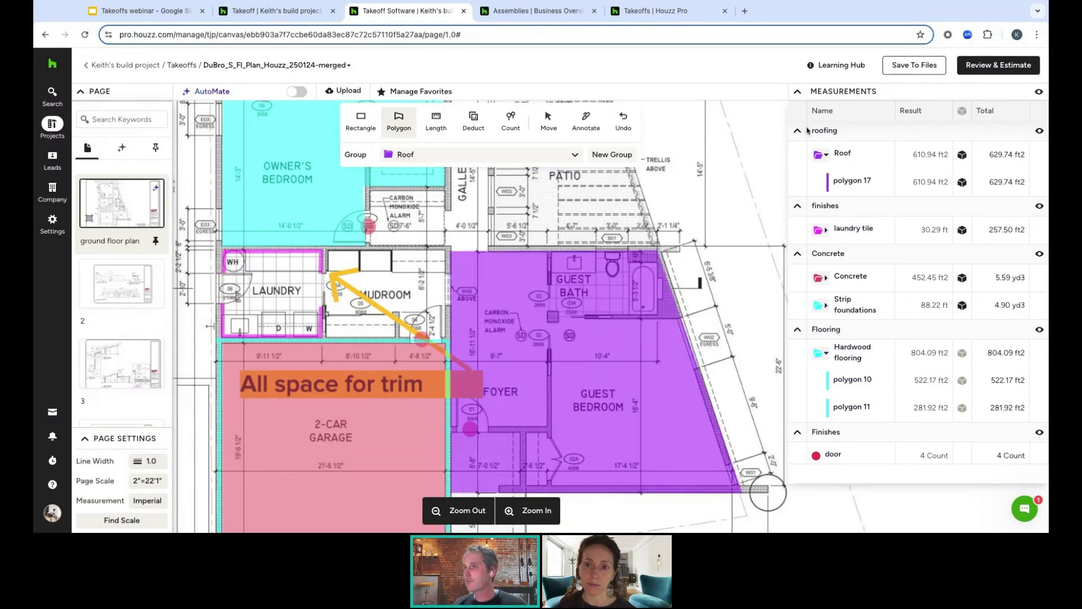
Hide the roofing category's measurements on the plan and show them again
click(471, 517)
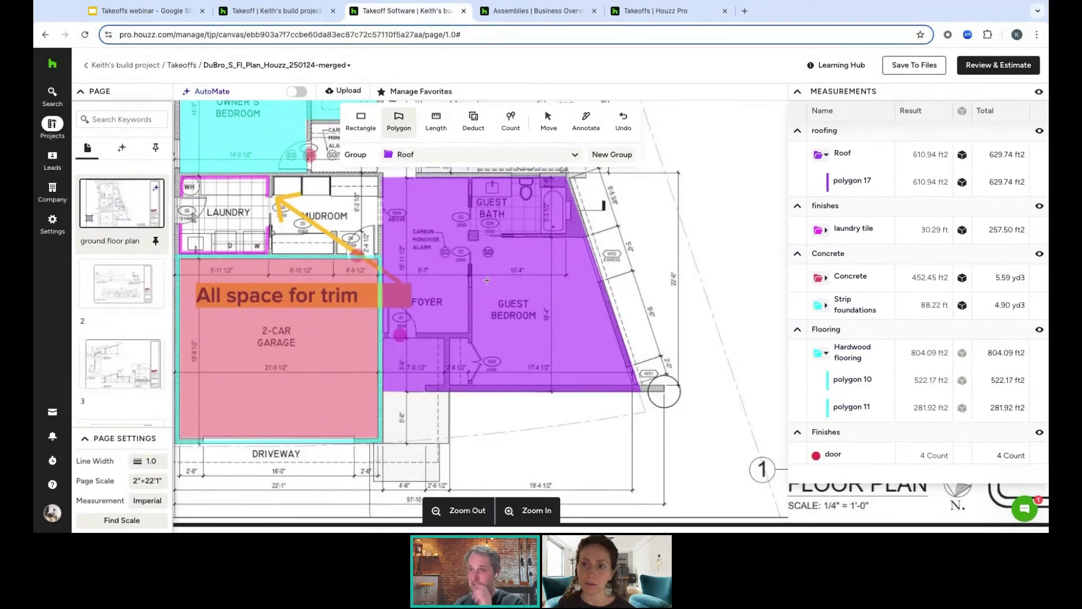
scroll(508, 243, left, 1)
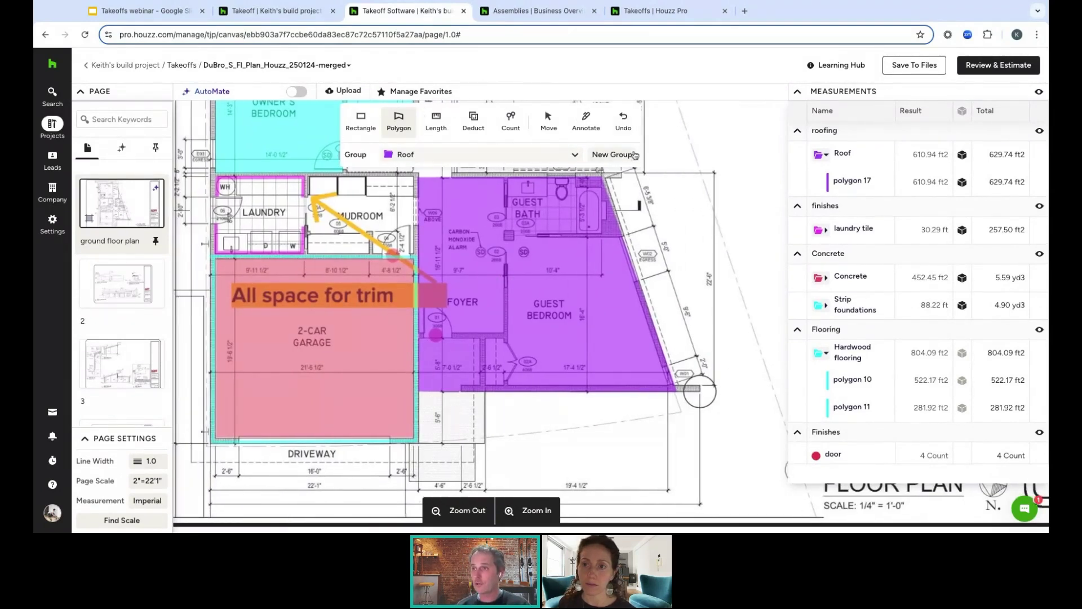
scroll(463, 279, up, 1)
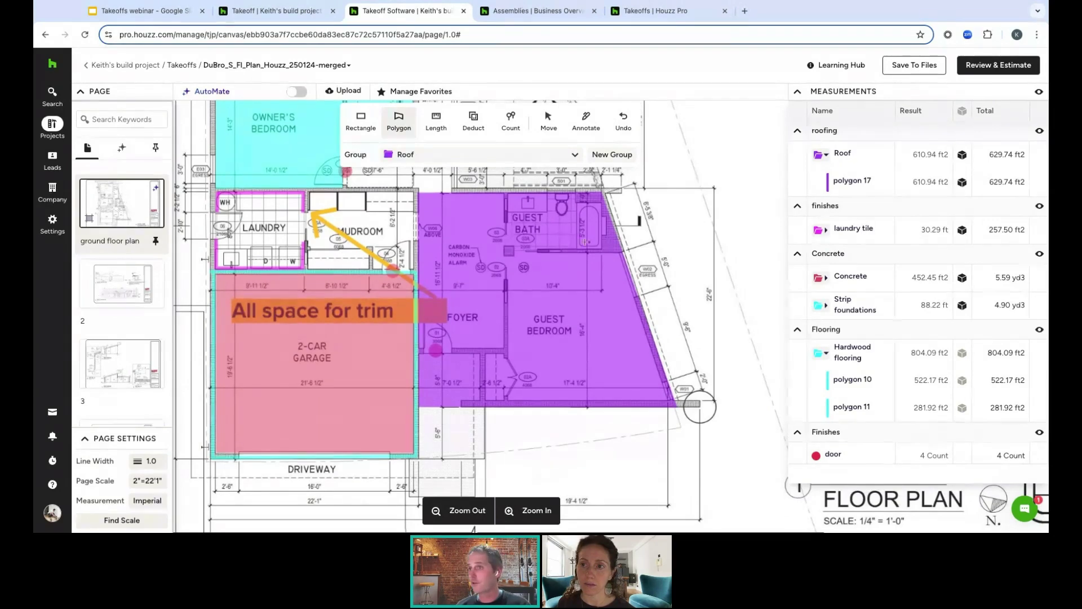
click(511, 121)
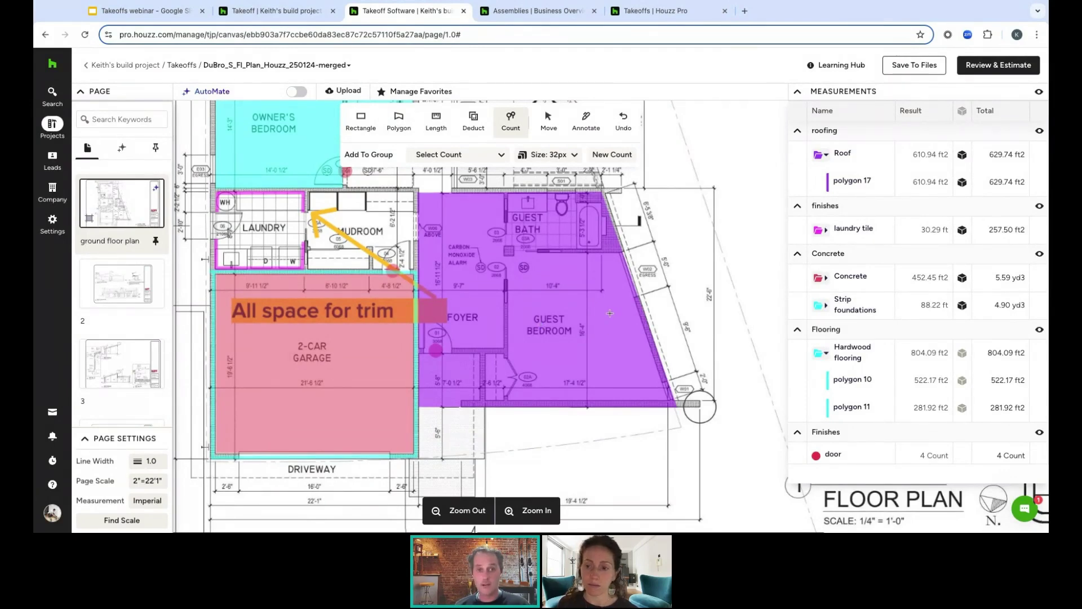
scroll(725, 338, down, 1)
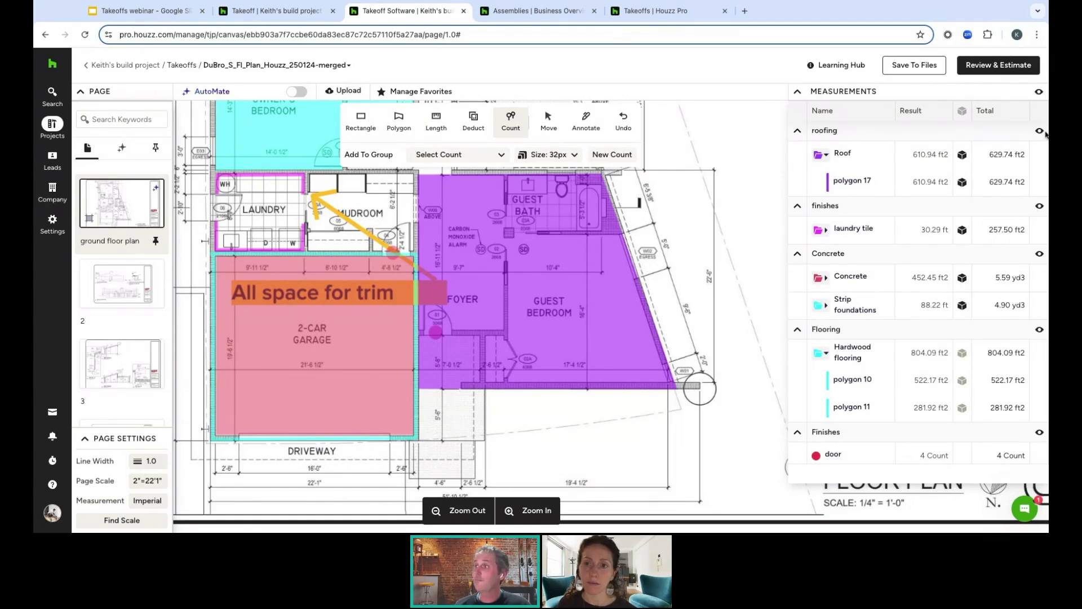
scroll(523, 346, up, 2)
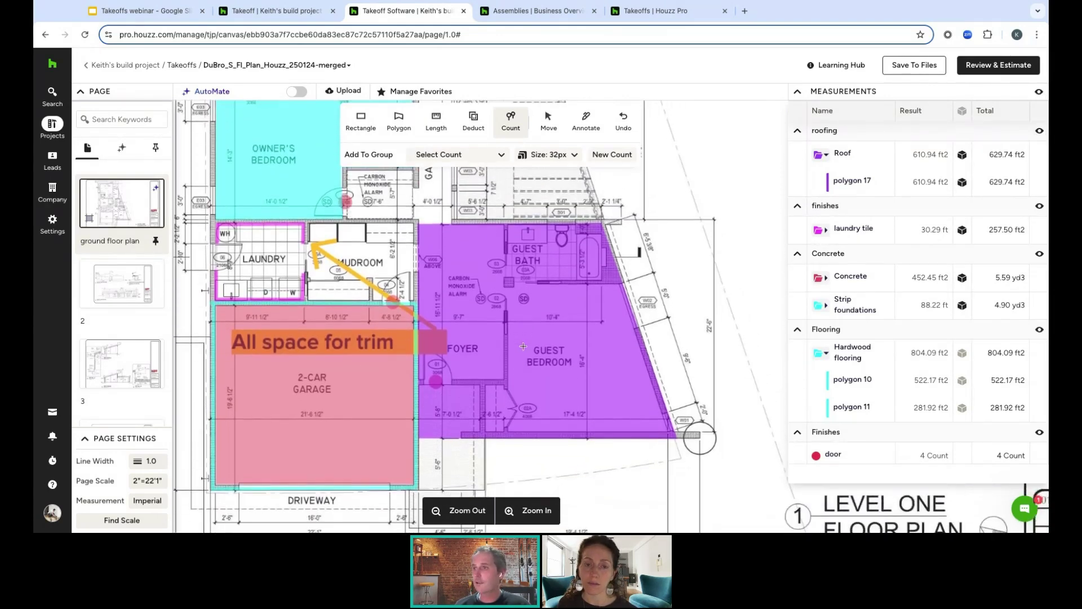
scroll(584, 369, up, 1)
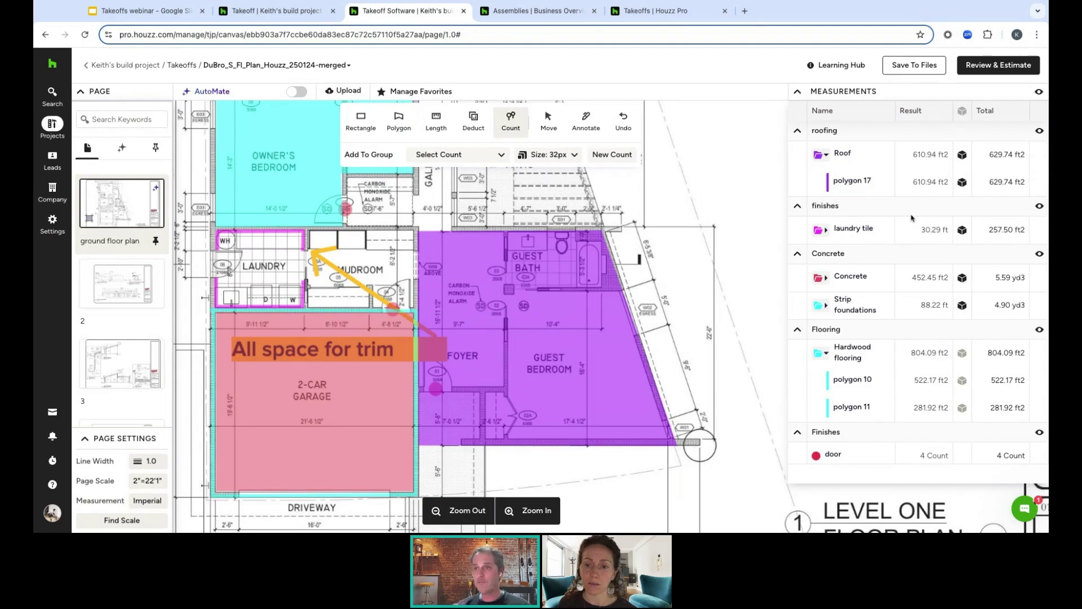
click(1039, 131)
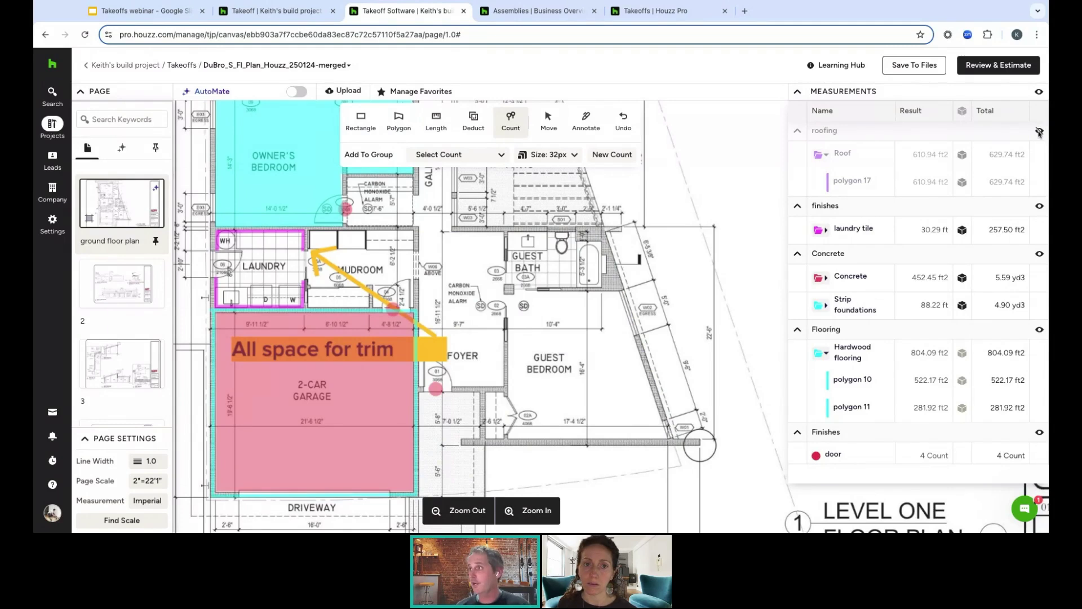
click(1040, 131)
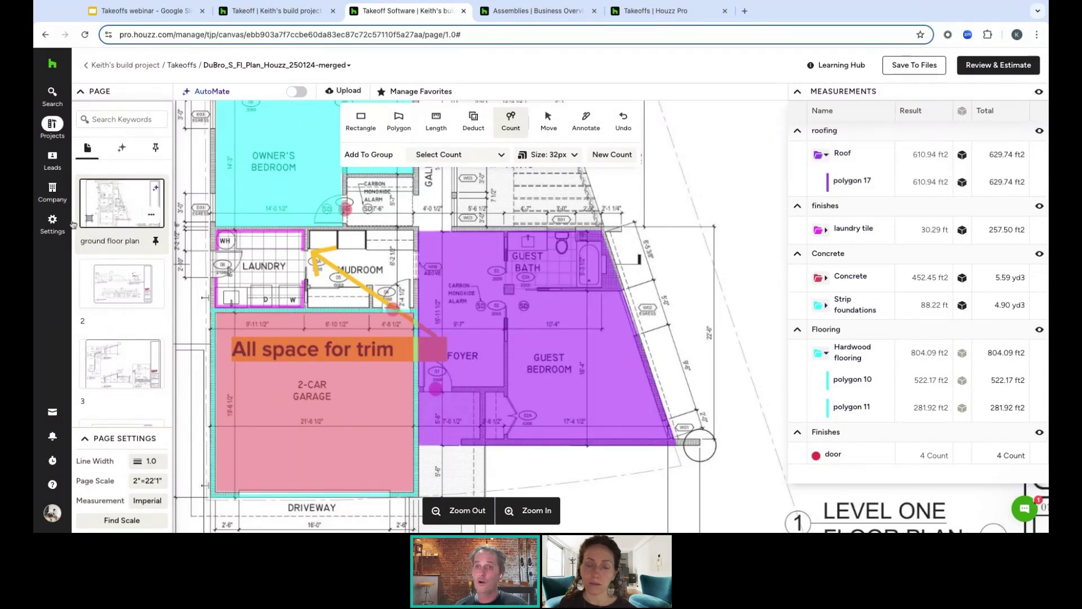
Open the ground floor plan page's options, and switch to the company's Assemblies list
click(153, 217)
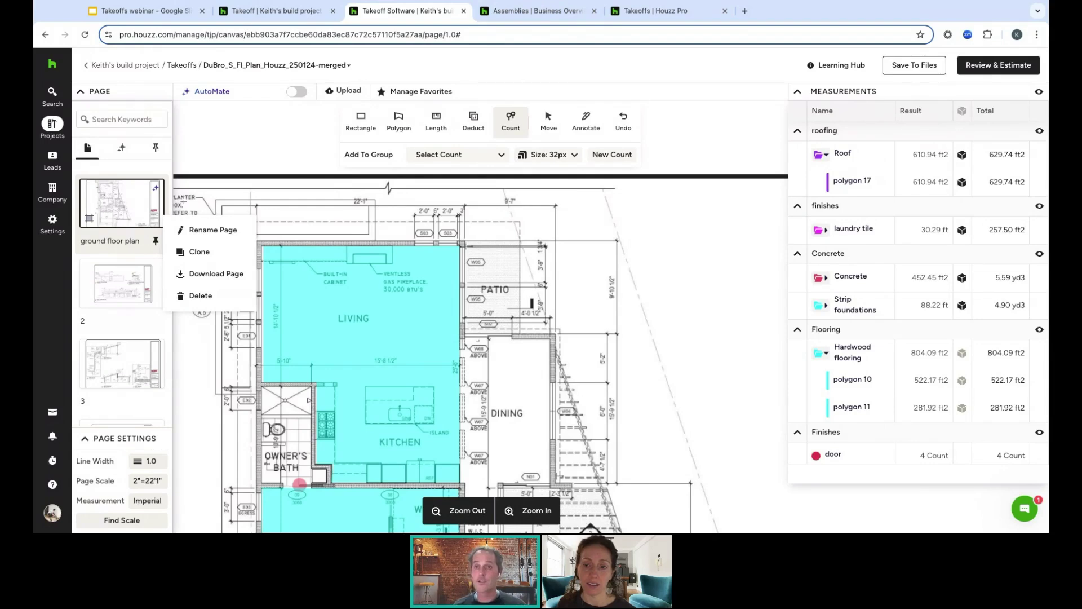
mouse_move(52, 191)
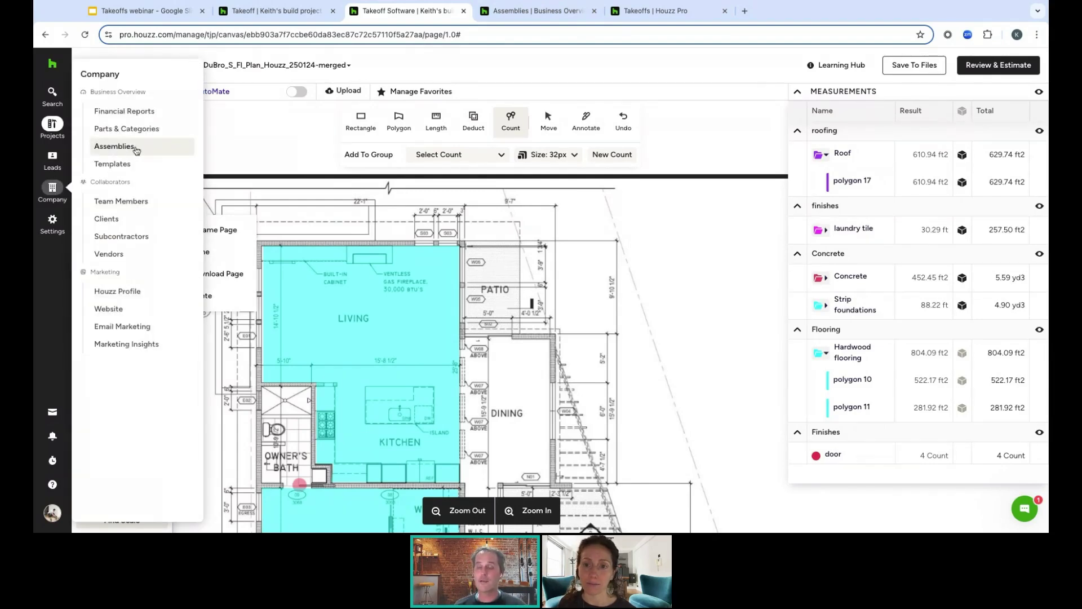
click(524, 14)
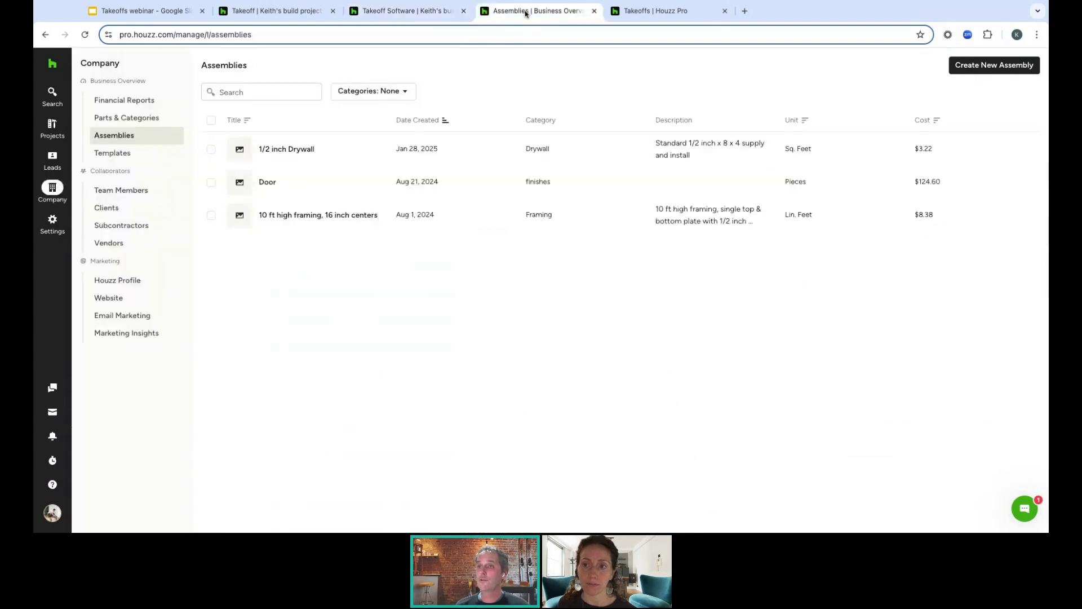
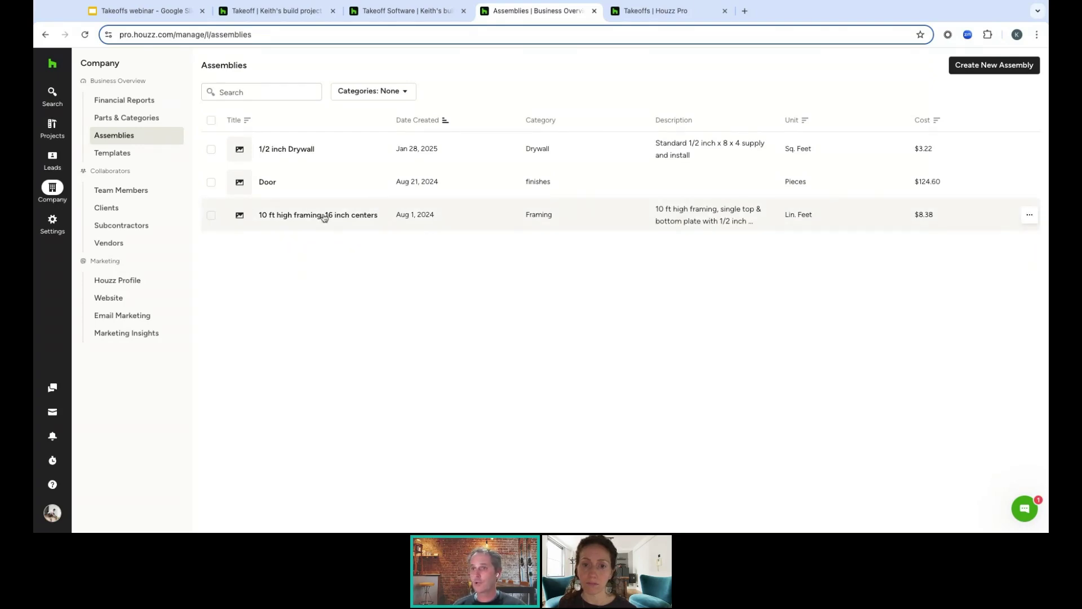
Open the assembly "10 ft high framing, 16 inch centers" and examine its description, unit and item quantities and costs
click(311, 217)
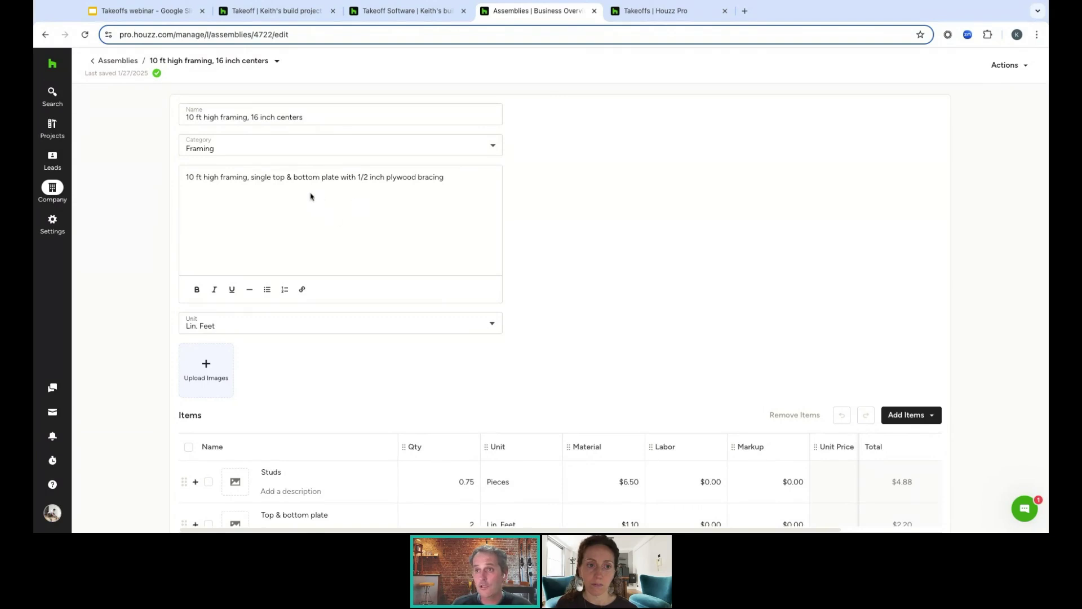
scroll(237, 336, down, 1)
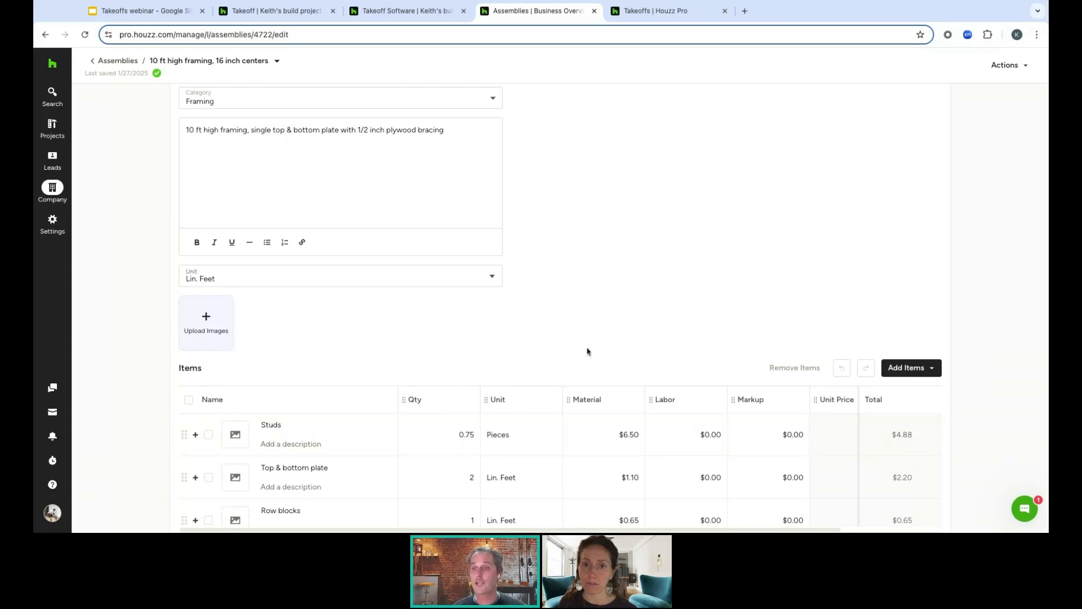
scroll(589, 350, down, 2)
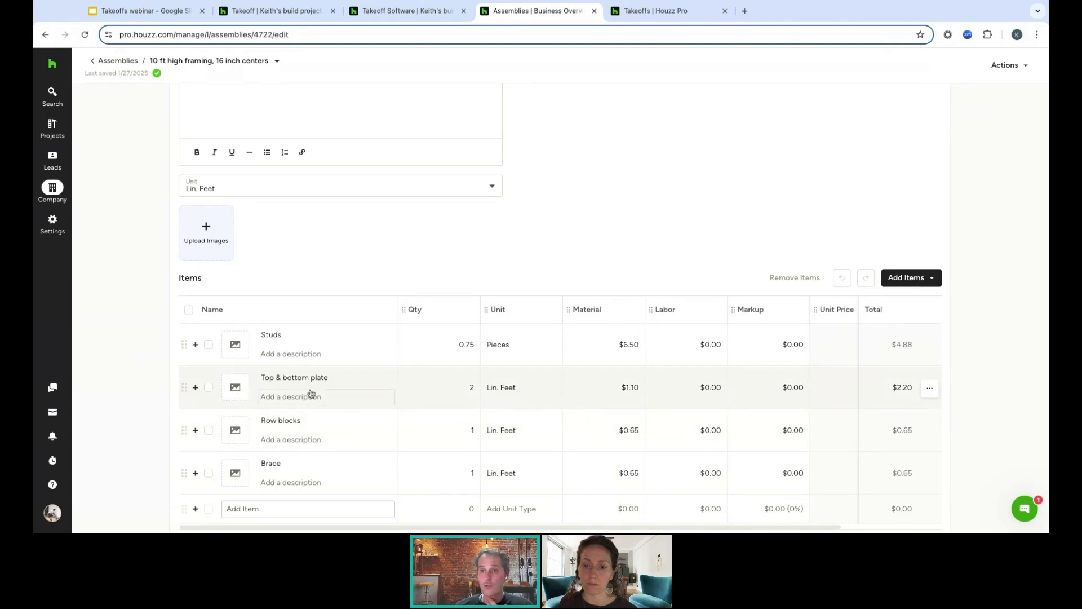
scroll(403, 280, up, 3)
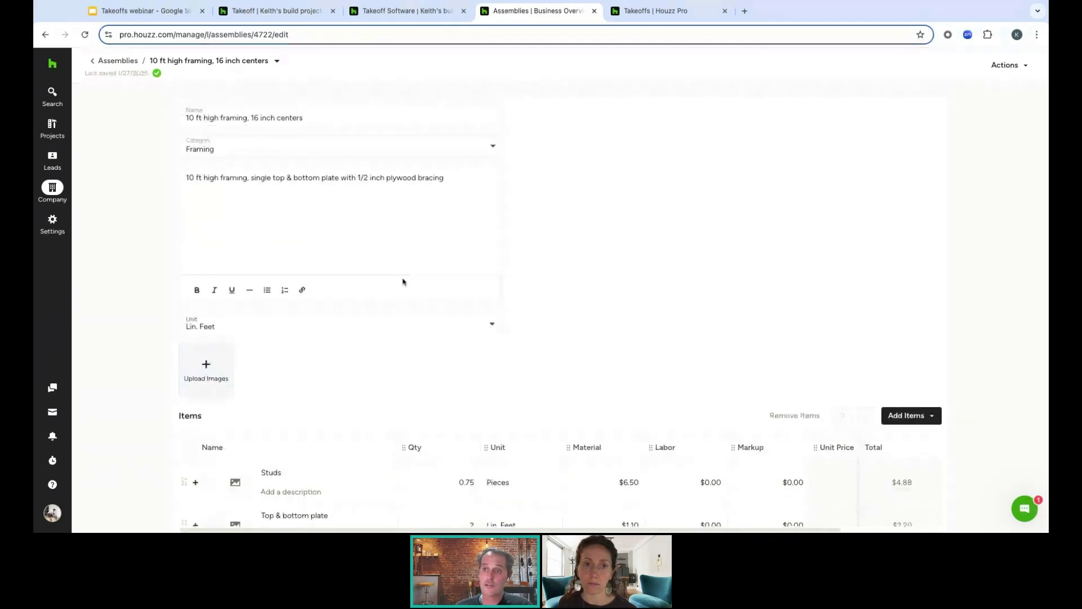
scroll(403, 280, down, 3)
scroll(210, 377, up, 1)
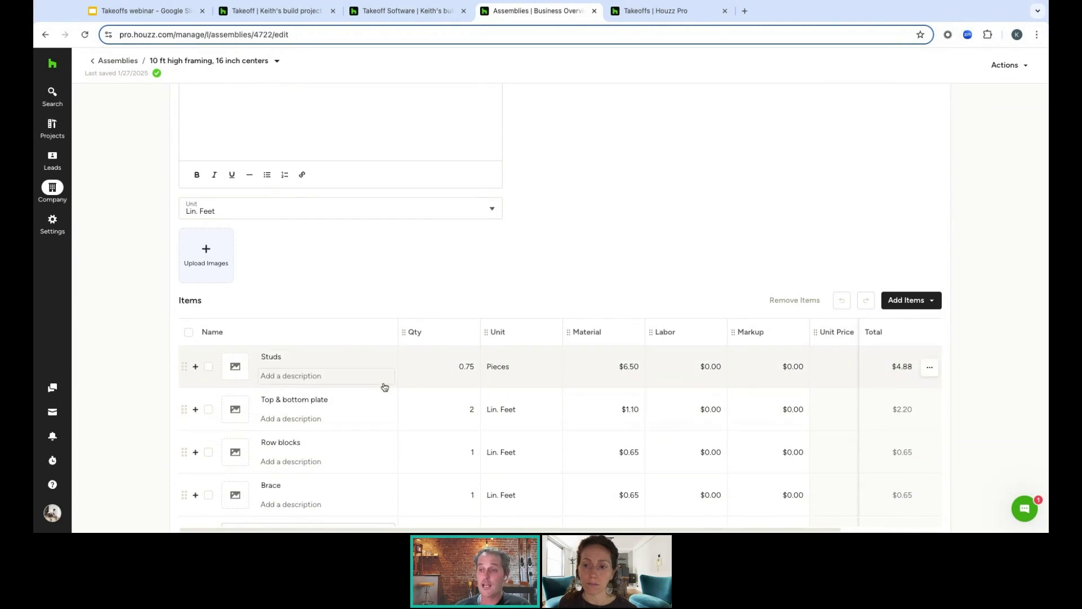
Compare the framing assembly's stud, plate, row block and brace quantities and costs with its name and description, down to the totals
scroll(393, 393, down, 1)
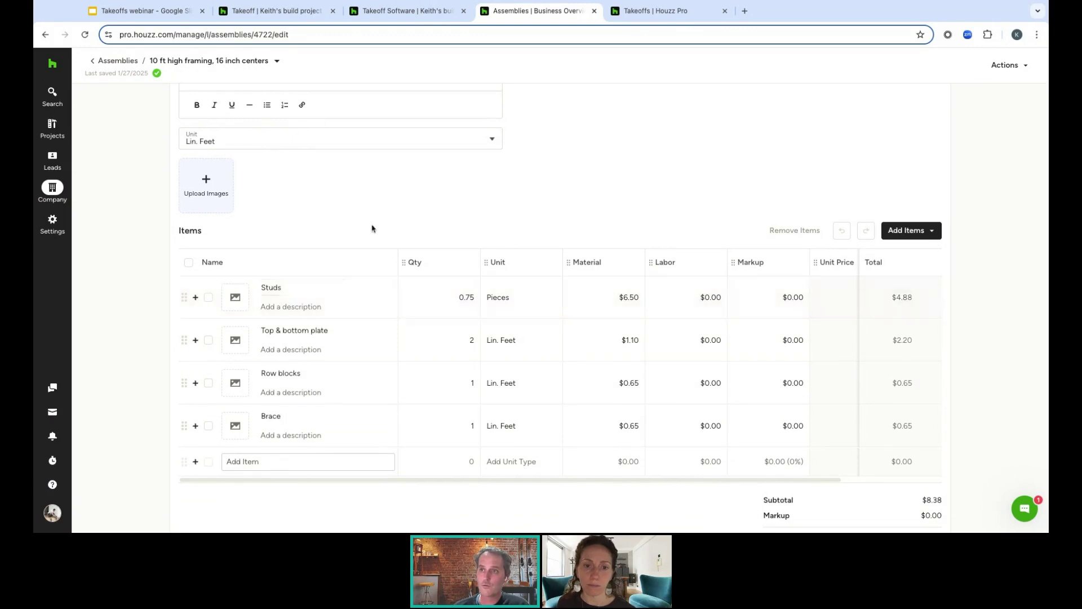
scroll(369, 230, up, 3)
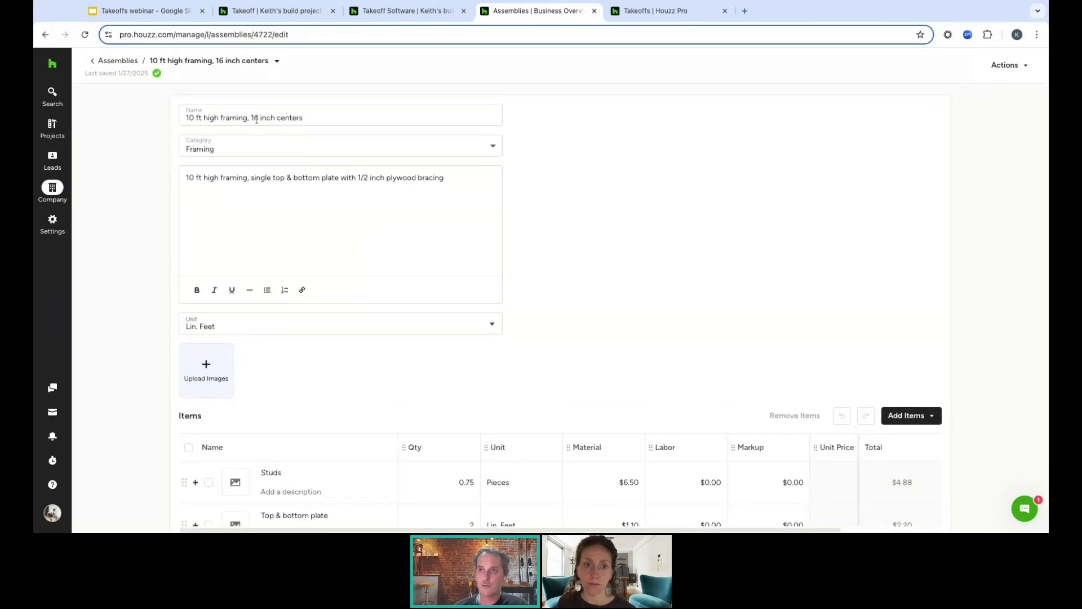
scroll(413, 326, down, 2)
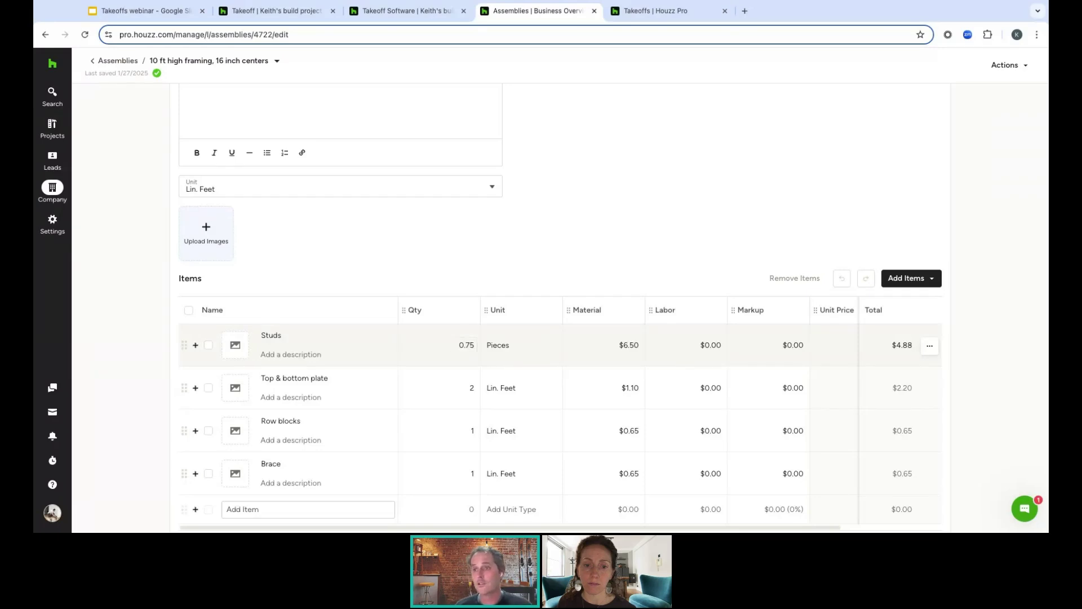
scroll(476, 345, up, 2)
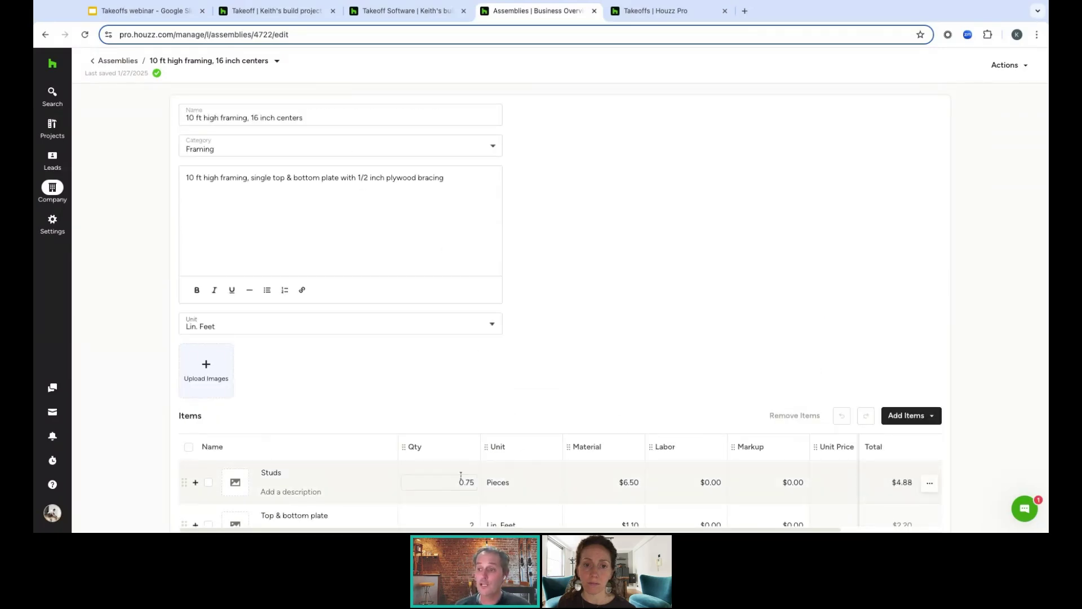
scroll(555, 422, down, 2)
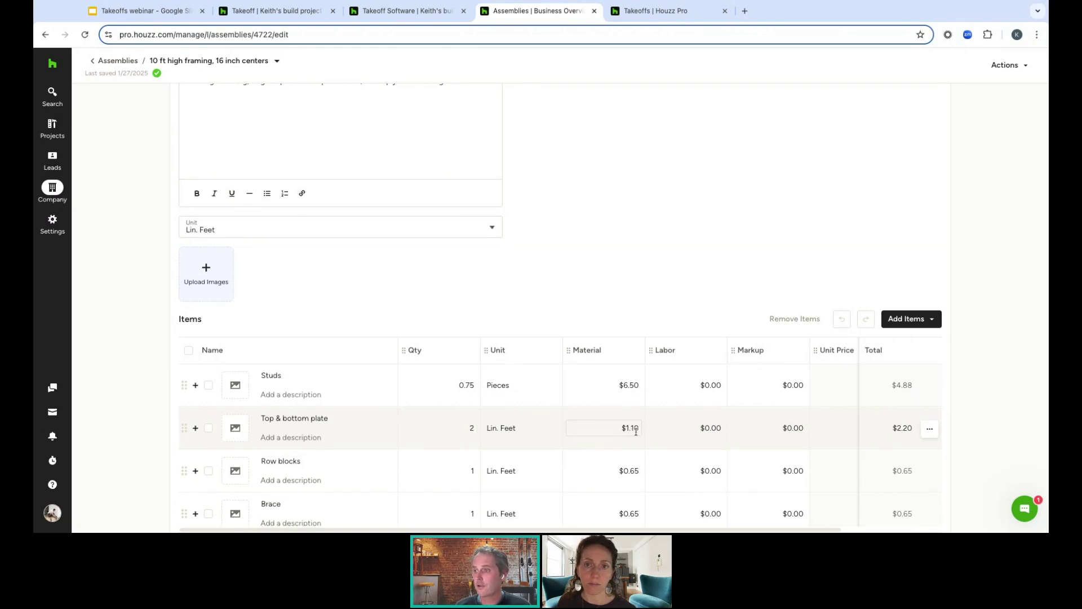
scroll(636, 432, down, 1)
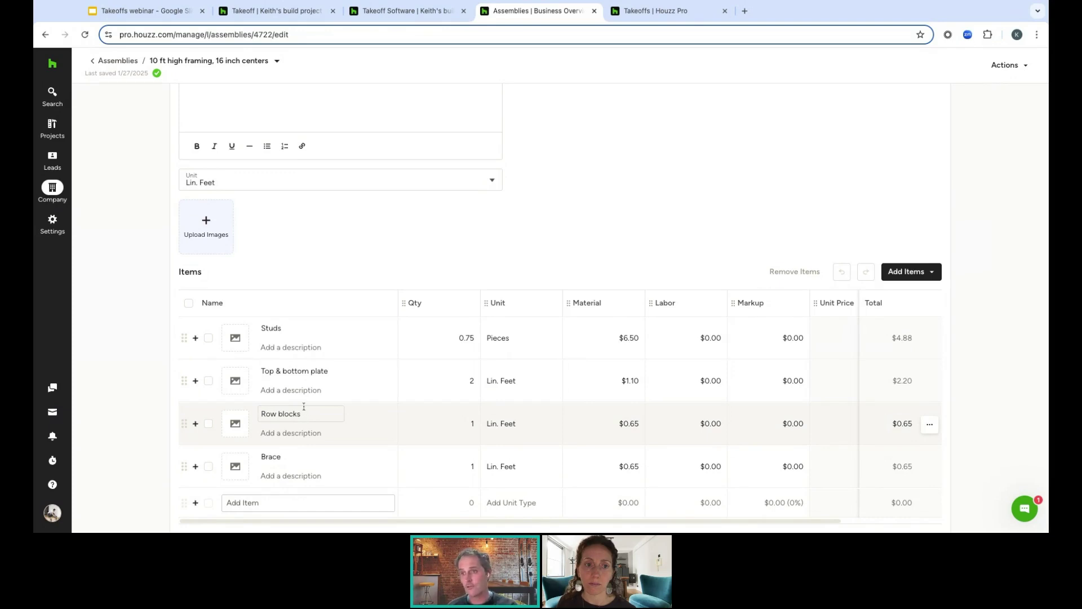
scroll(634, 423, down, 2)
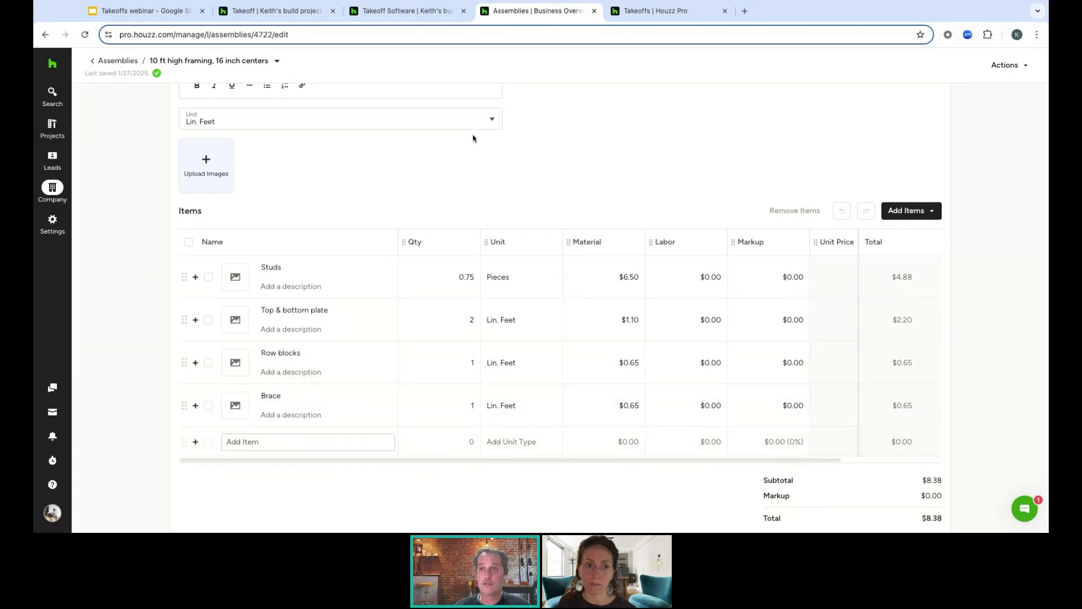
scroll(492, 125, up, 1)
scroll(493, 157, down, 1)
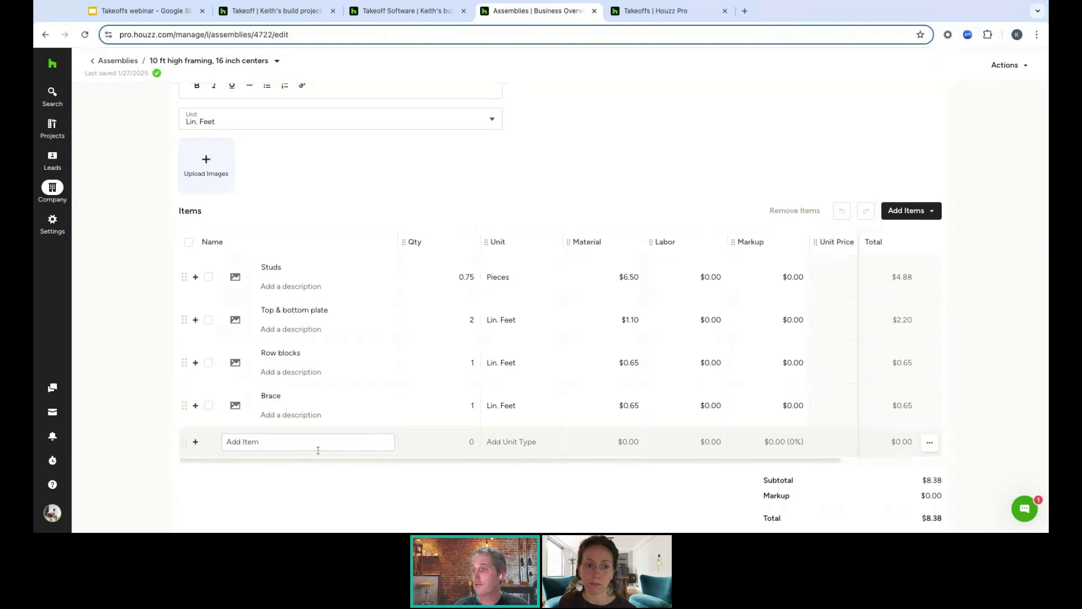
scroll(553, 484, down, 1)
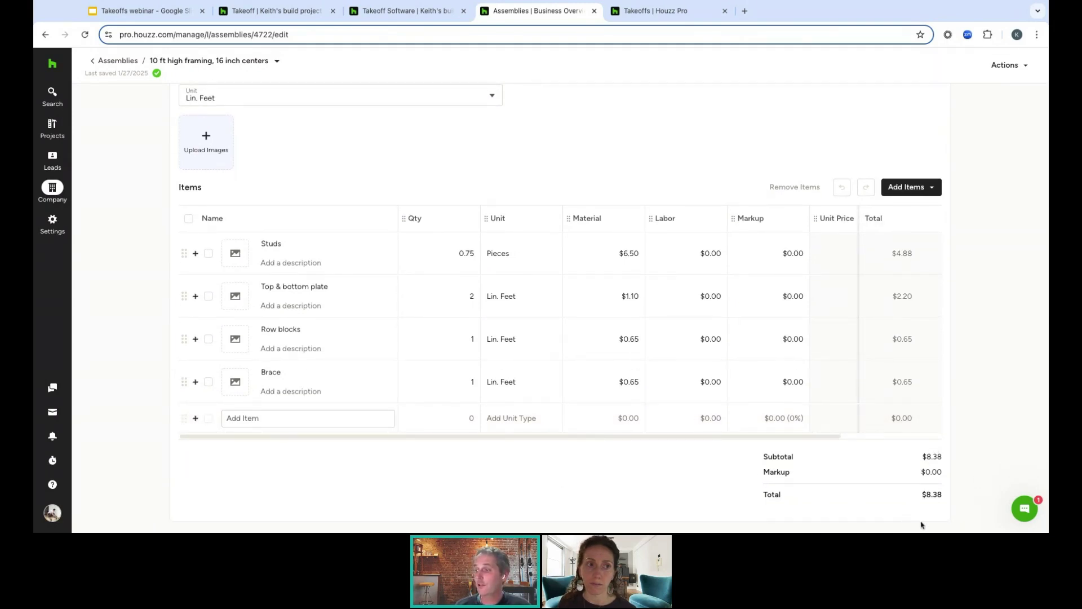
scroll(934, 506, up, 1)
scroll(936, 506, up, 1)
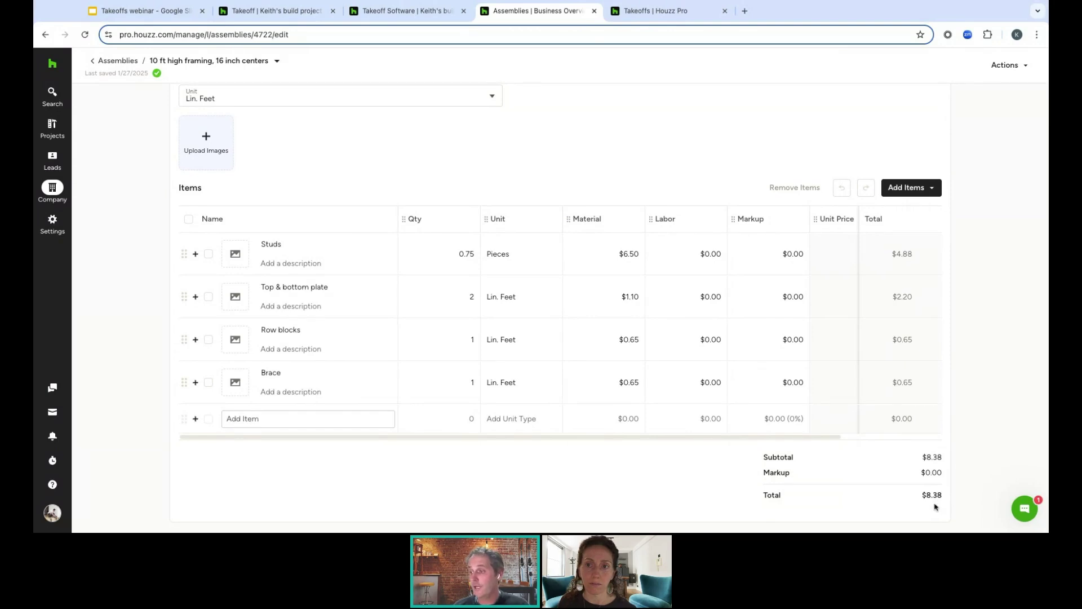
scroll(934, 505, down, 1)
scroll(934, 506, up, 1)
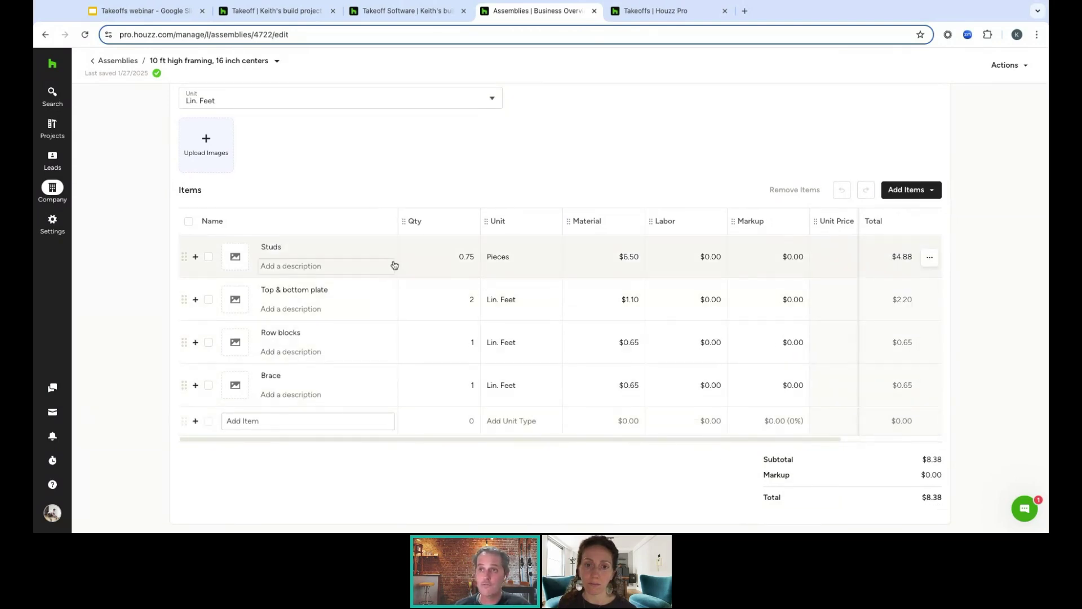
scroll(411, 202, up, 2)
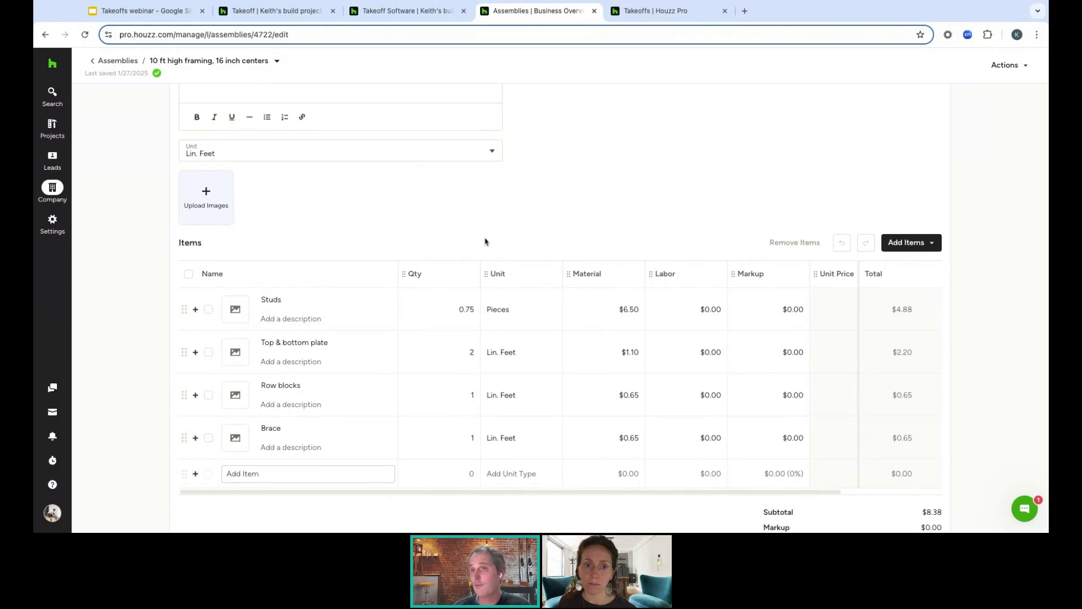
scroll(485, 241, up, 1)
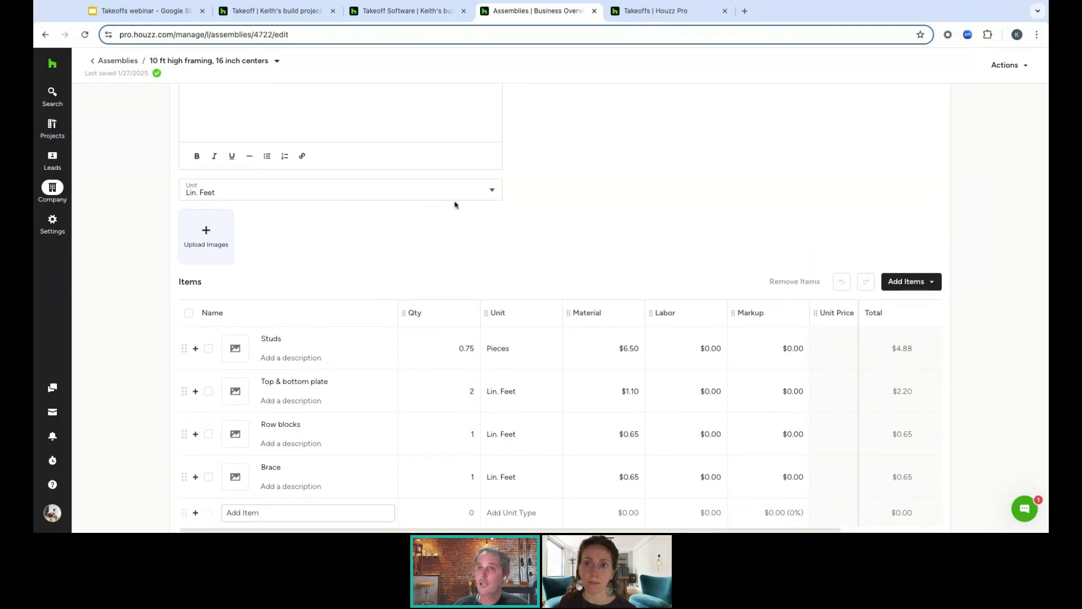
Return to the Assemblies list, open the Door assembly and examine its category, unit and items
click(117, 61)
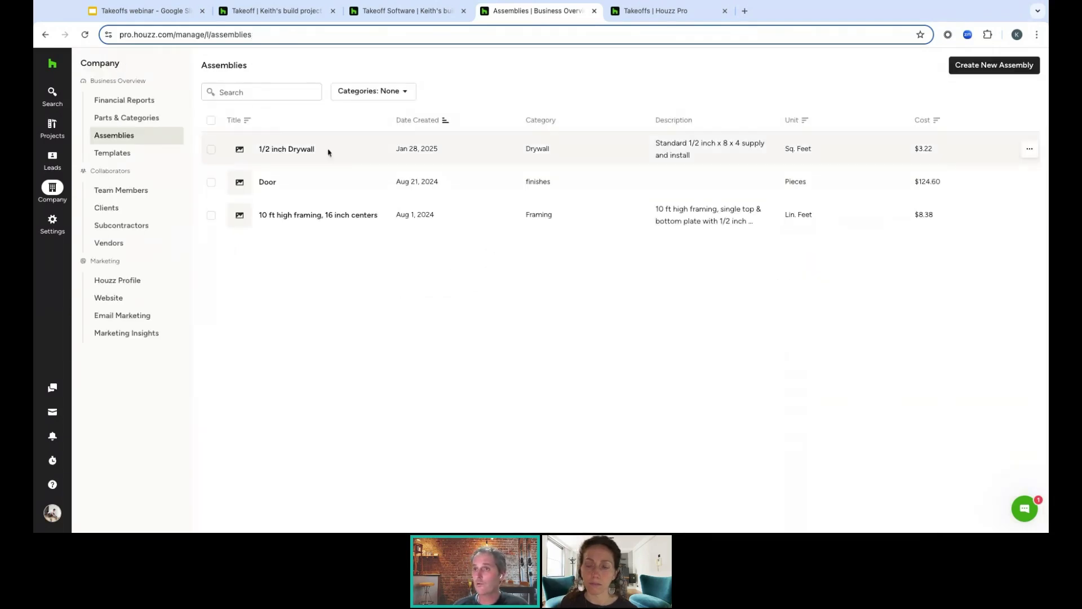
click(321, 181)
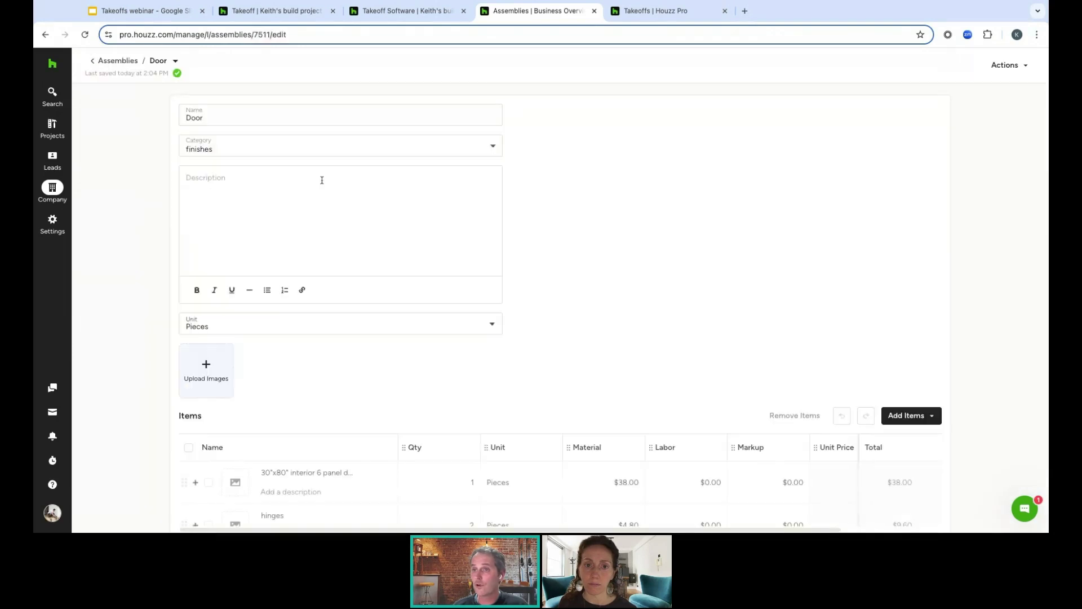
scroll(449, 226, down, 1)
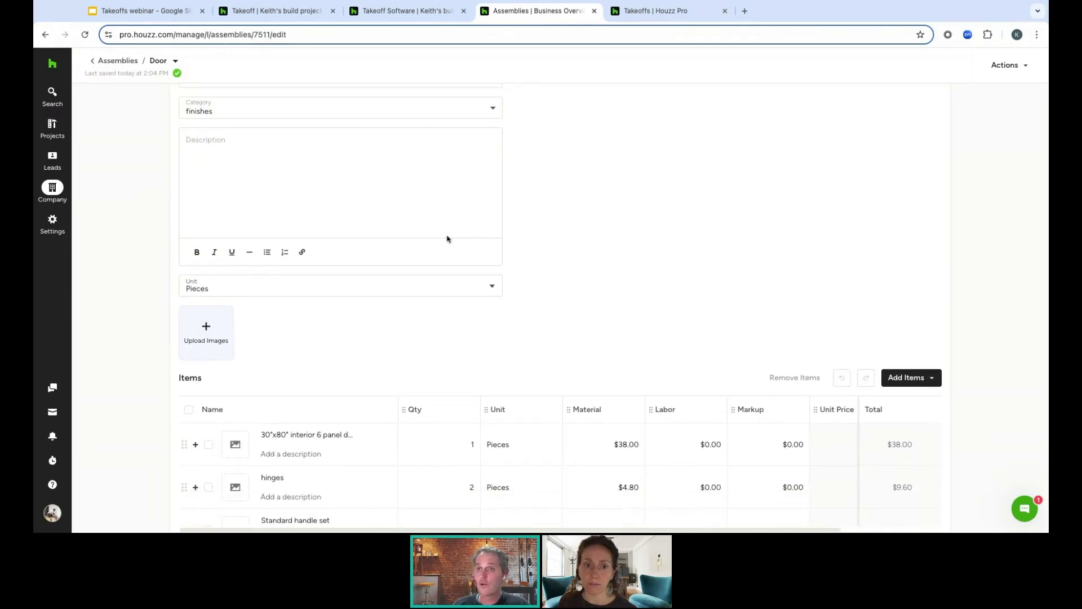
scroll(446, 230, up, 1)
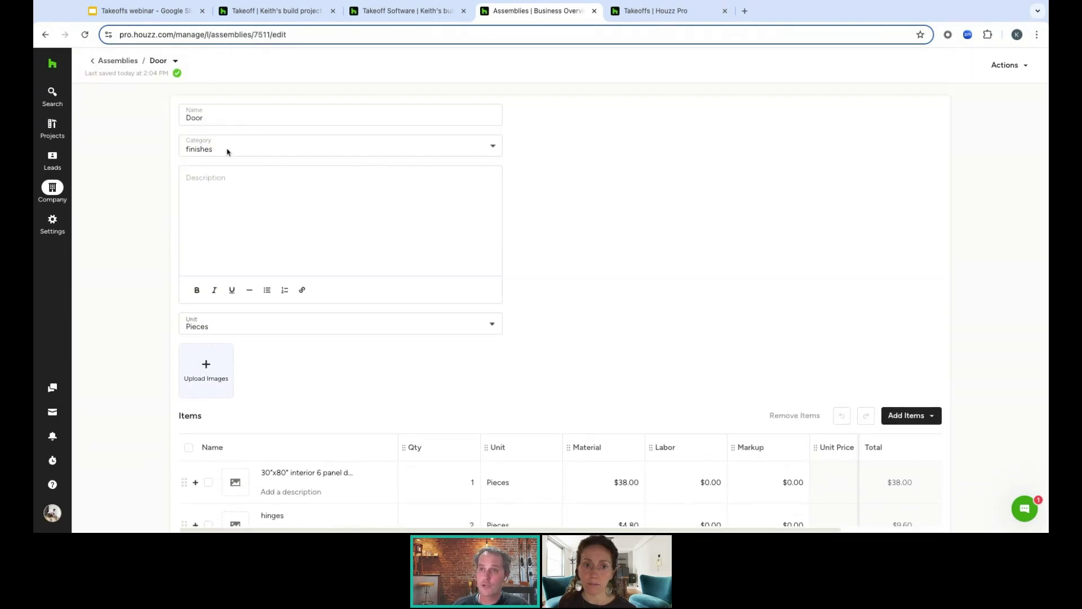
scroll(270, 307, down, 2)
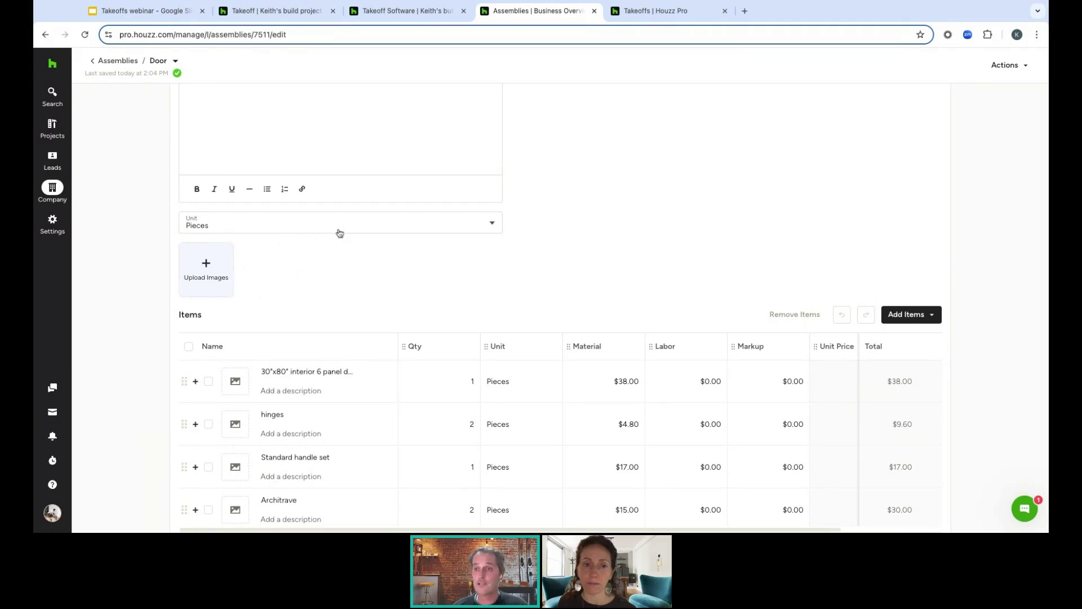
scroll(420, 271, down, 1)
scroll(419, 271, down, 2)
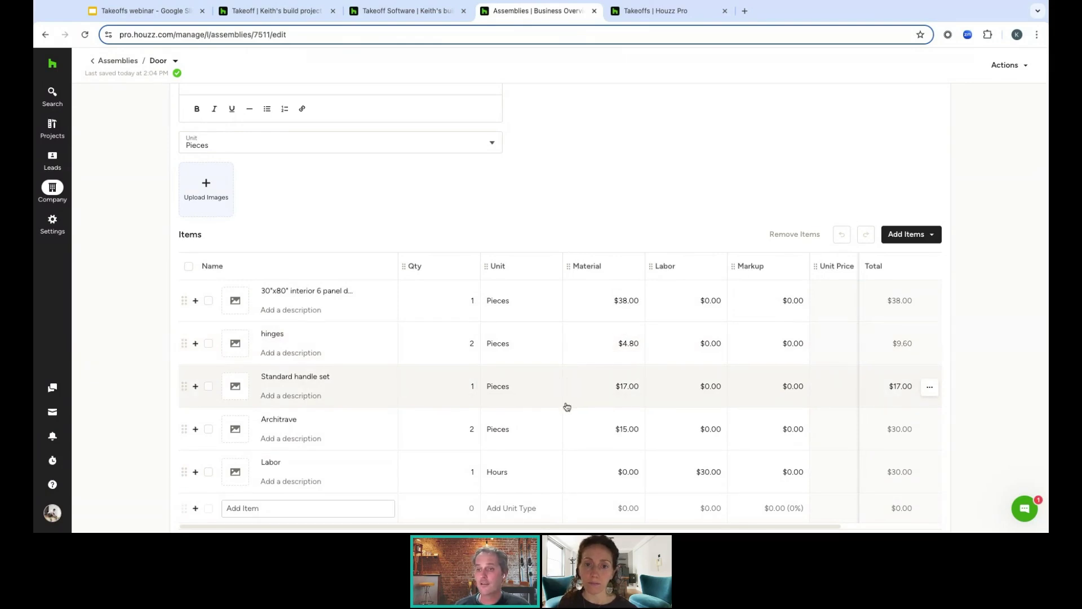
Rename the Door assembly's Architrave item to "Trim" and review the assembly's totals
click(284, 418)
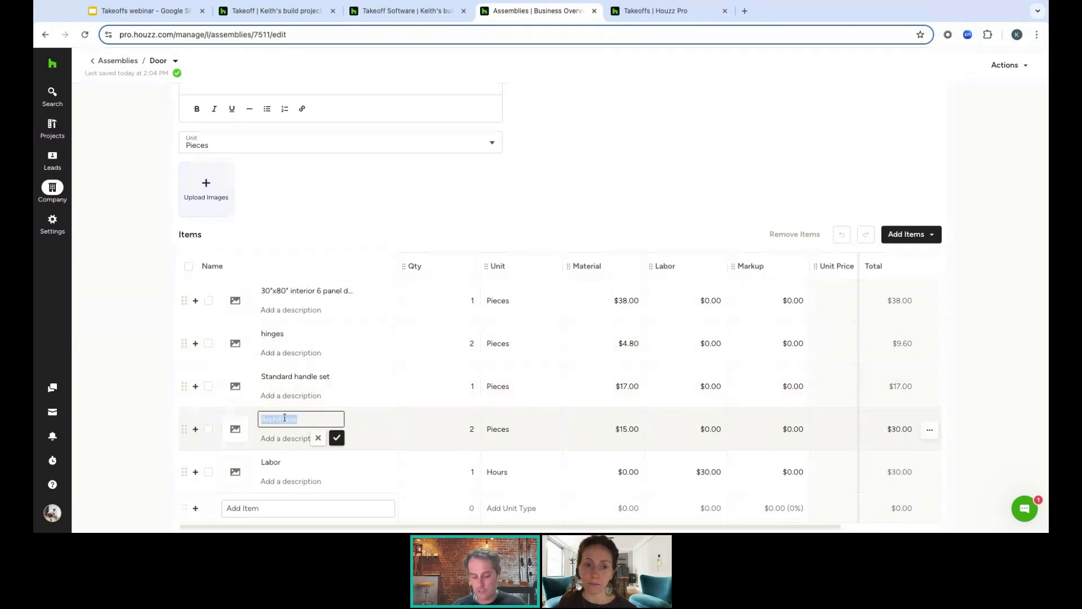
text(Tr)
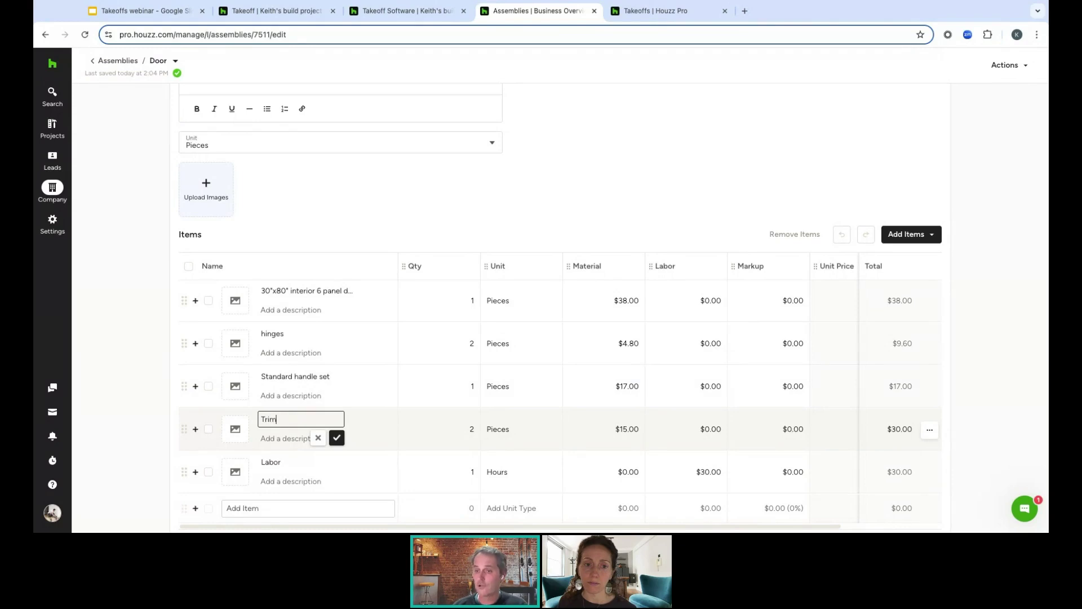
text(im)
click(337, 438)
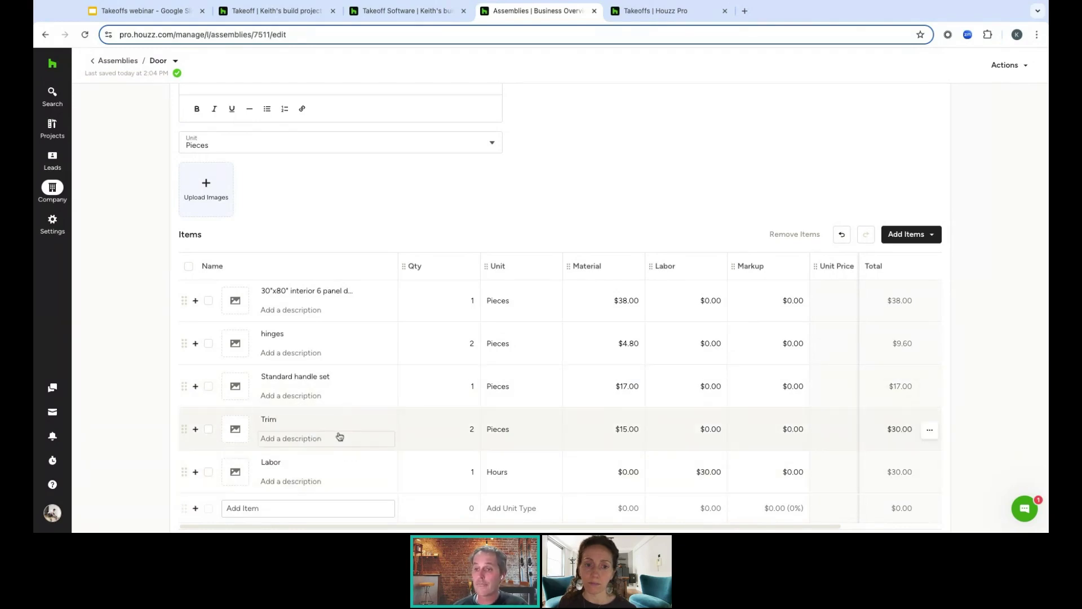
scroll(356, 435, down, 3)
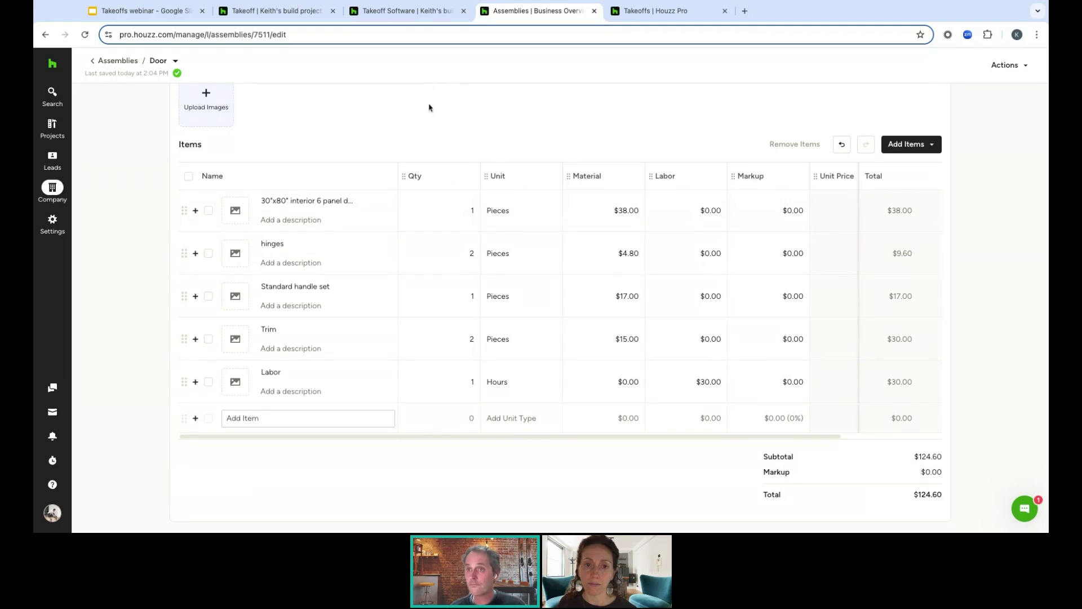
scroll(429, 107, up, 5)
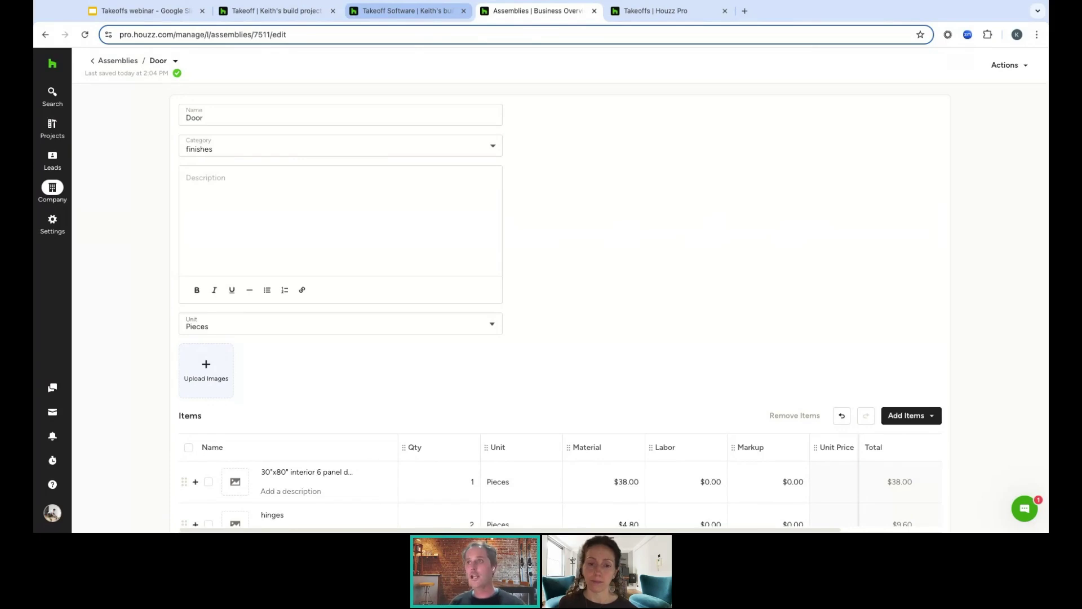
Switch back to the takeoff's ground floor plan and look it over from the living area down to the laundry
click(409, 10)
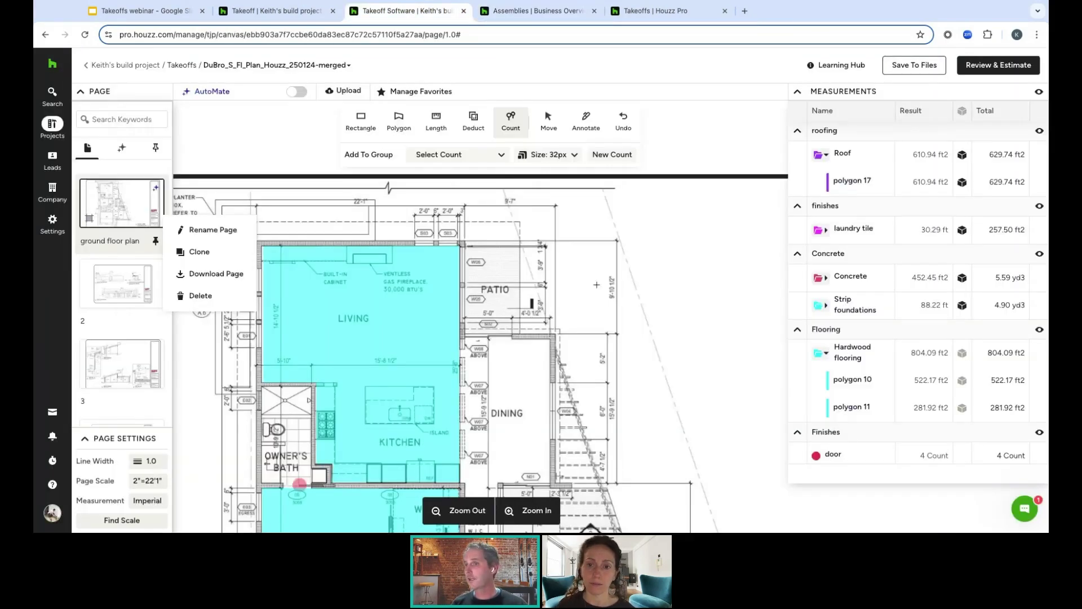
scroll(543, 328, down, 2)
scroll(544, 324, right, 3)
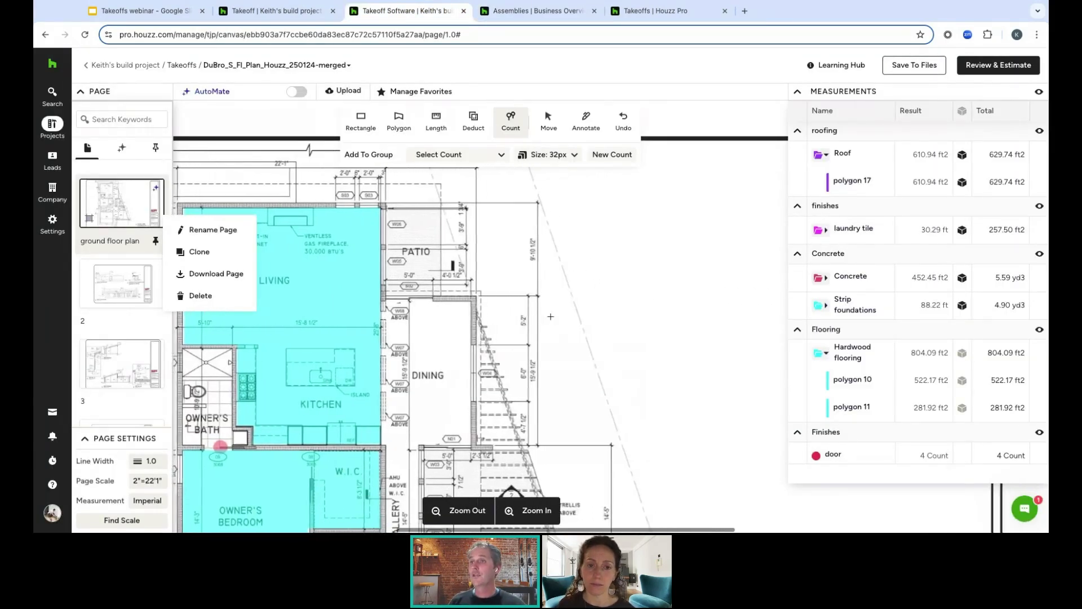
scroll(545, 321, left, 4)
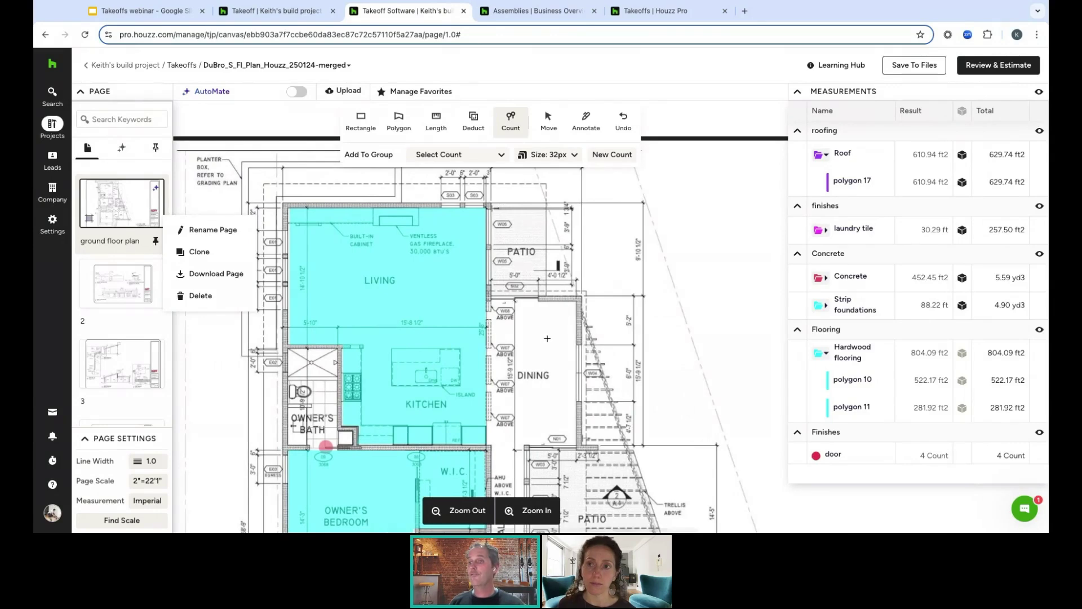
scroll(546, 339, down, 3)
scroll(546, 339, down, 4)
scroll(548, 341, right, 2)
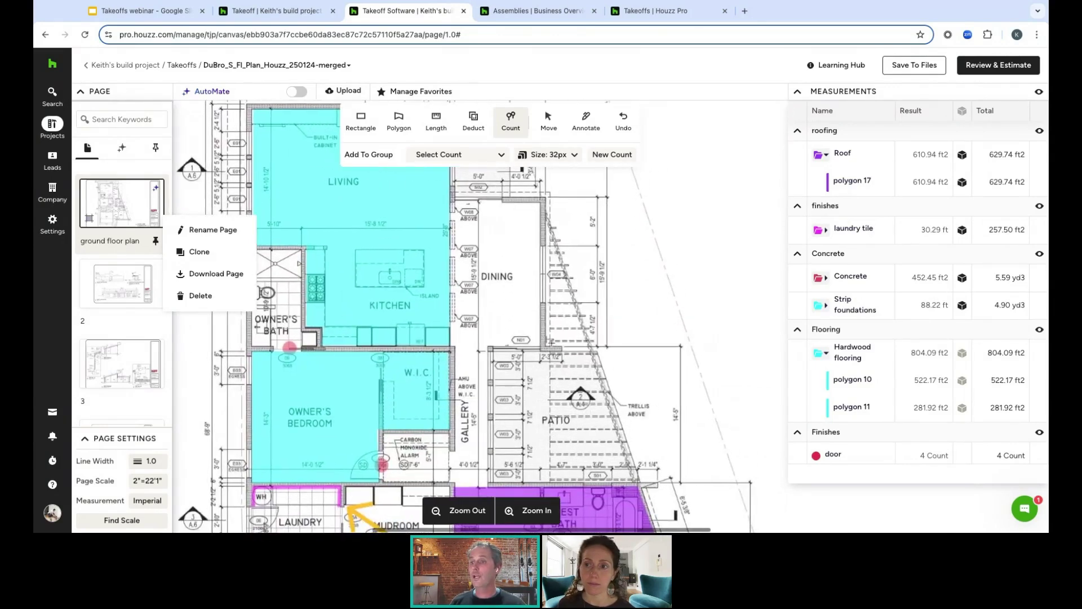
scroll(551, 342, left, 2)
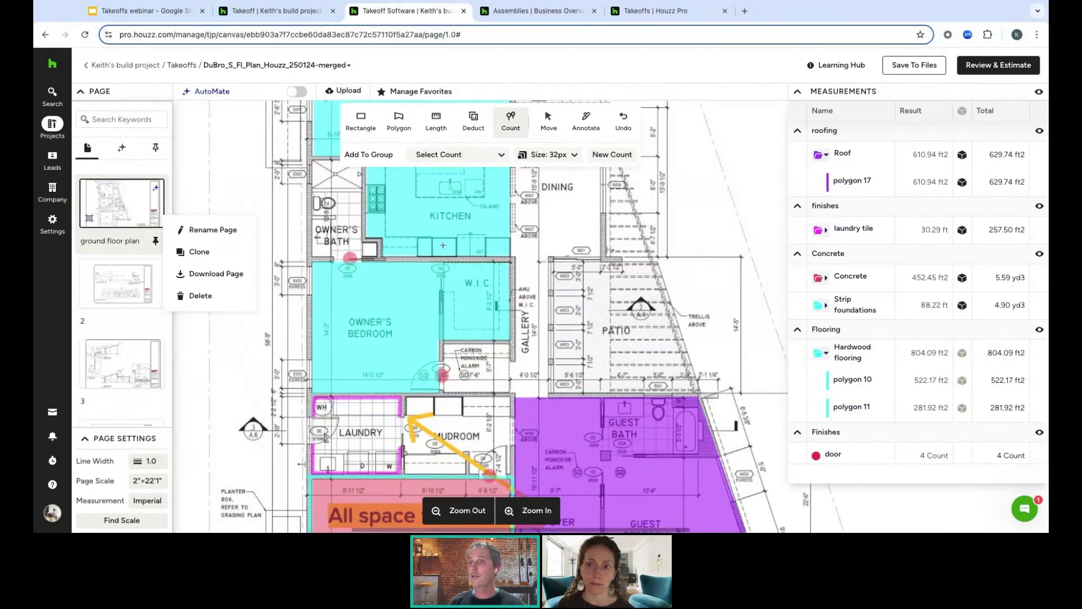
Set up a length measurement assigned to the Framing assembly "10 ft high framing, 16 inch centers"
click(436, 120)
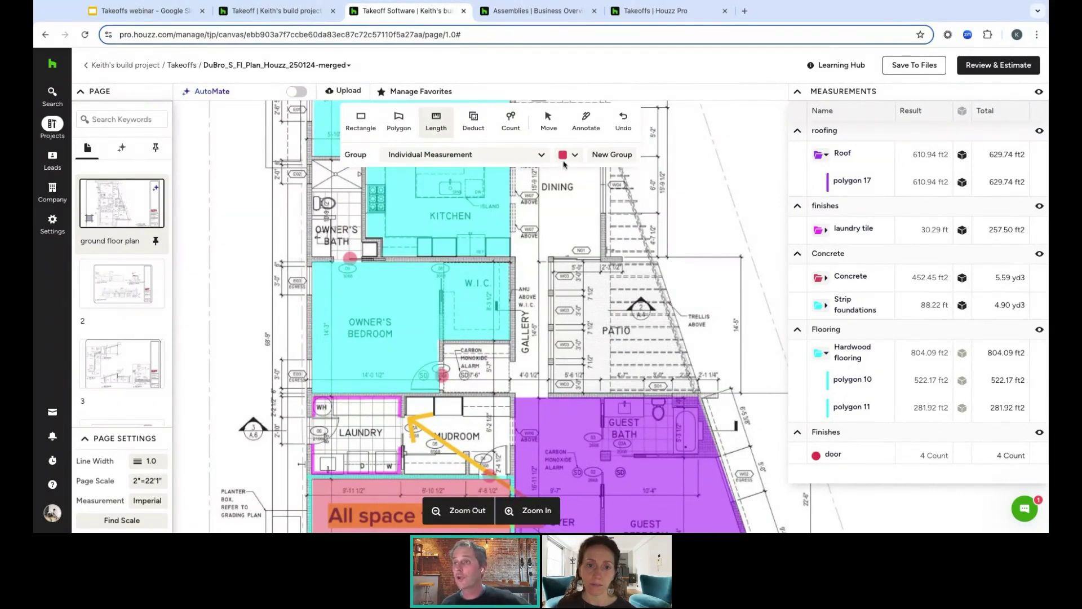
click(542, 156)
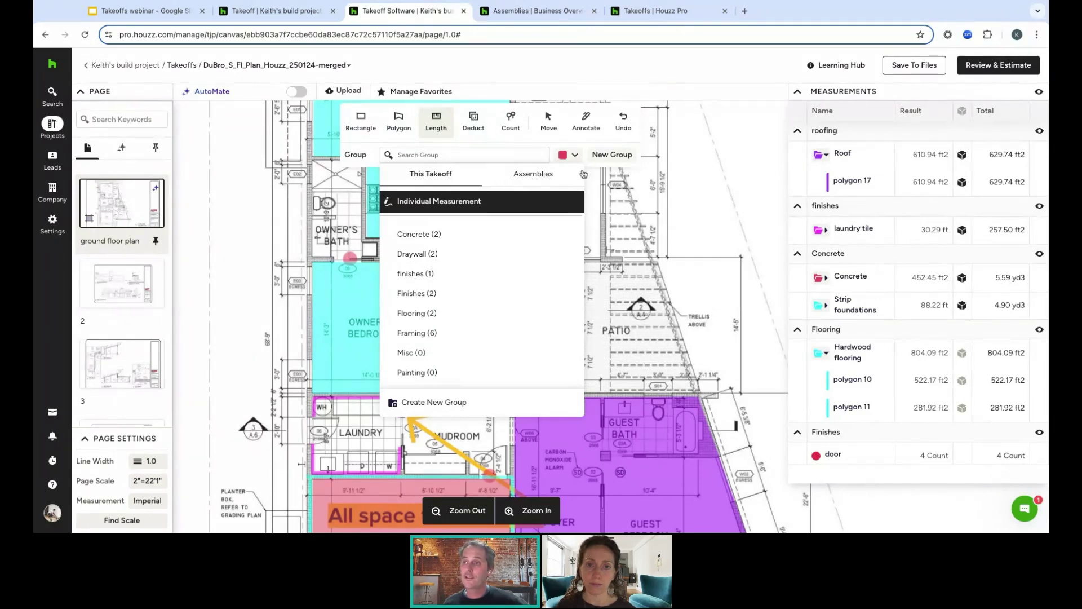
click(542, 179)
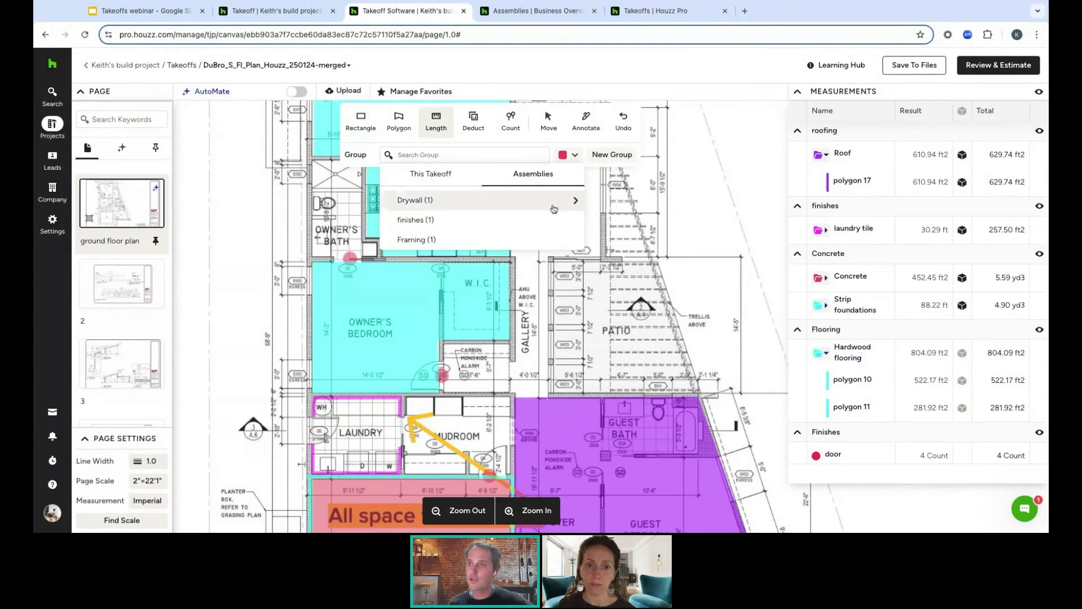
click(450, 243)
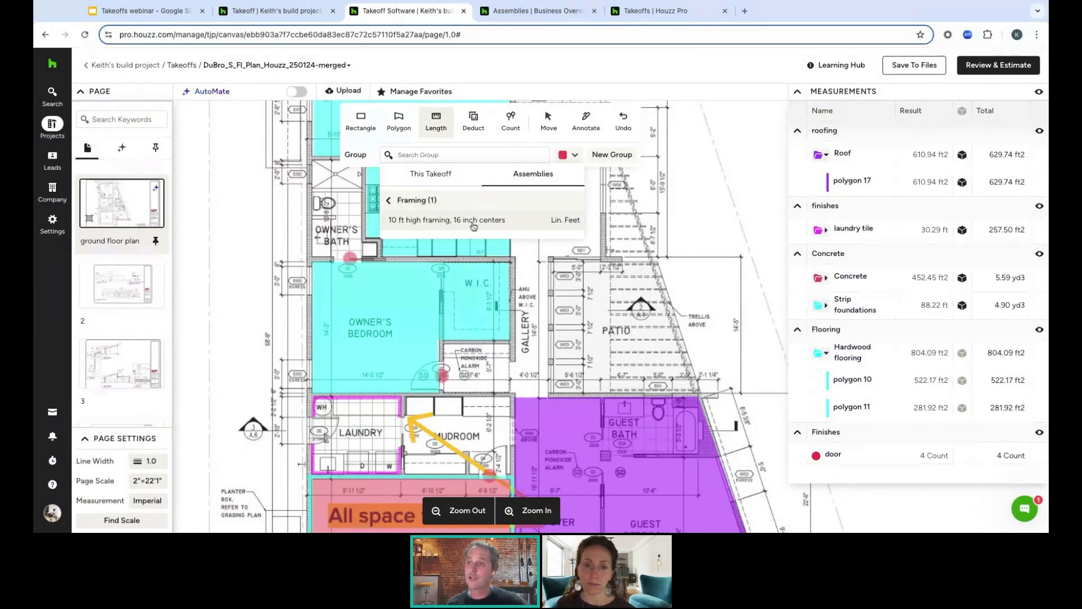
click(475, 224)
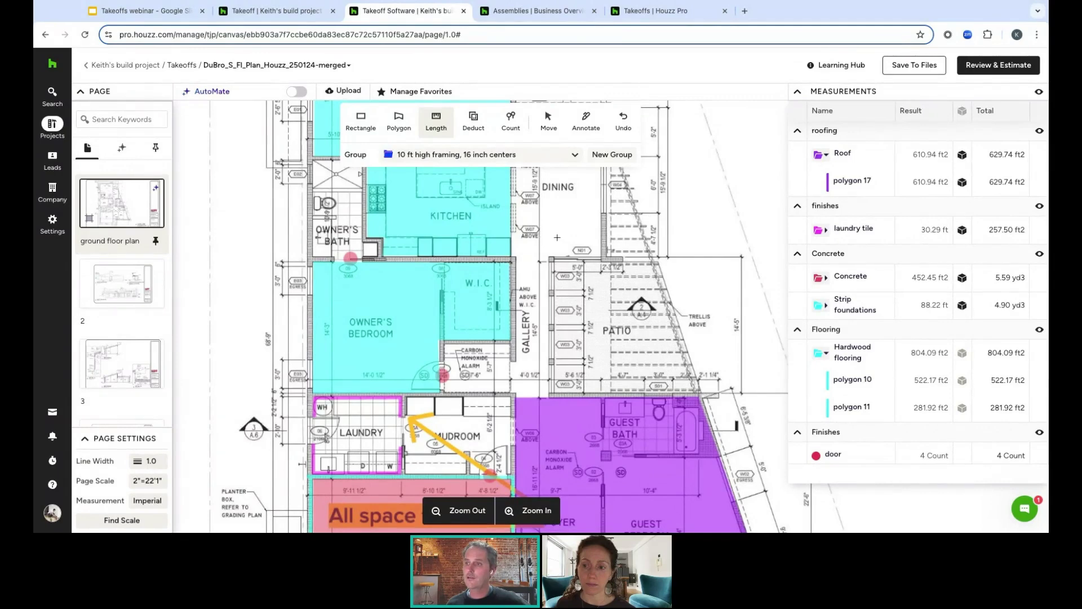
scroll(542, 236, up, 5)
scroll(555, 238, up, 1)
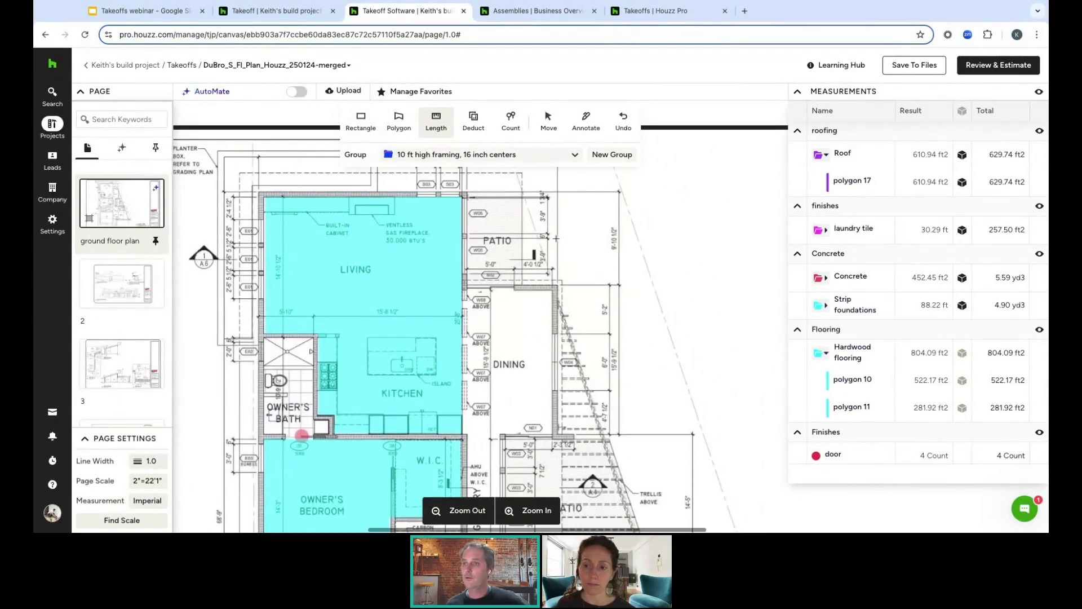
Trace a framing length of about 74.4 ft along the living area's upper wall, outer side wall and the wall above the owner's bedroom
click(466, 193)
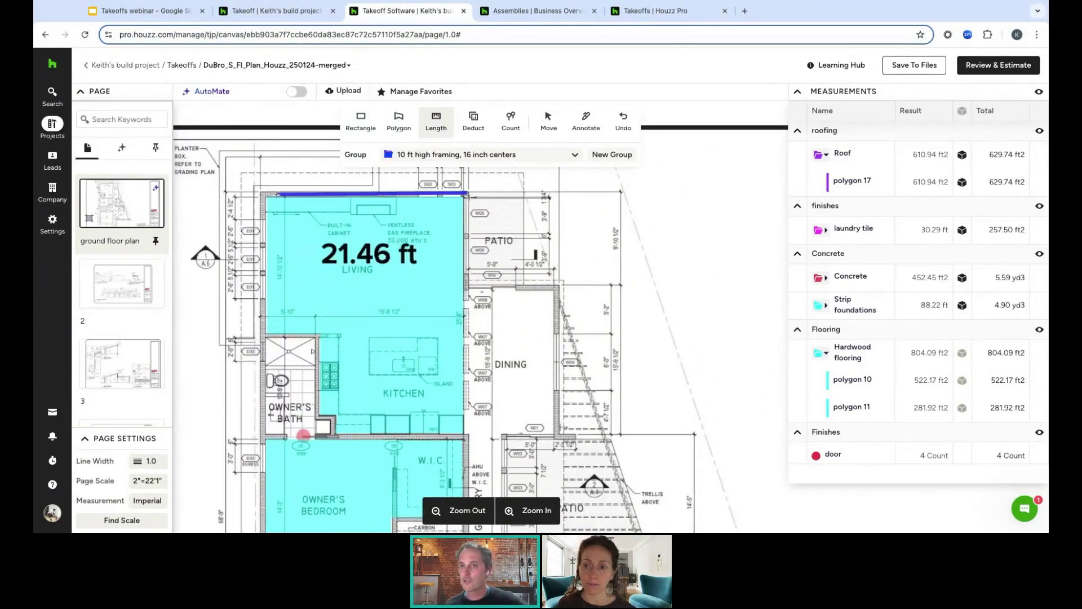
click(261, 193)
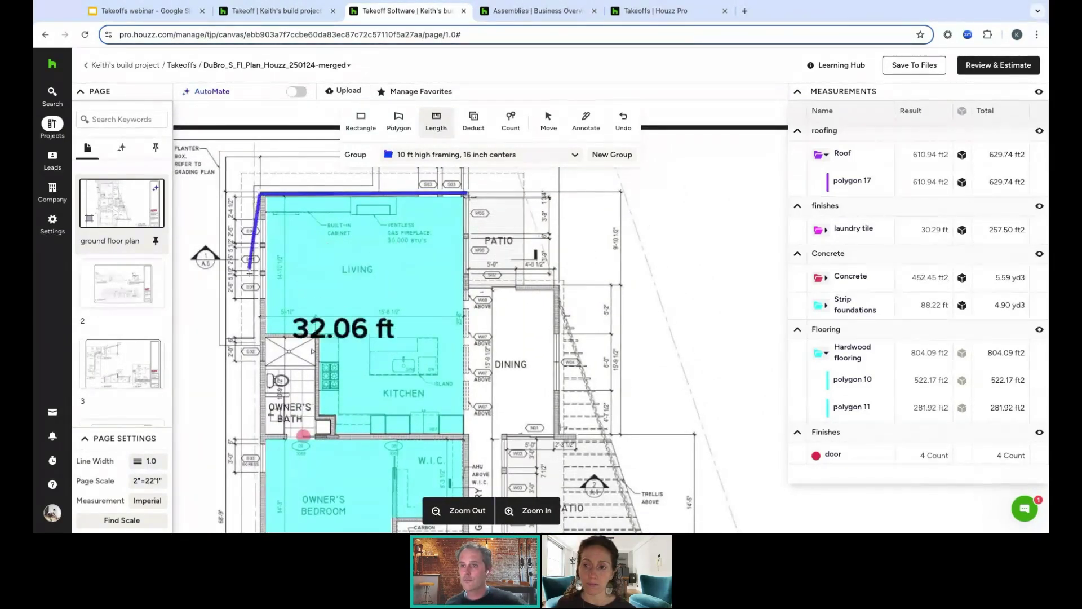
click(262, 437)
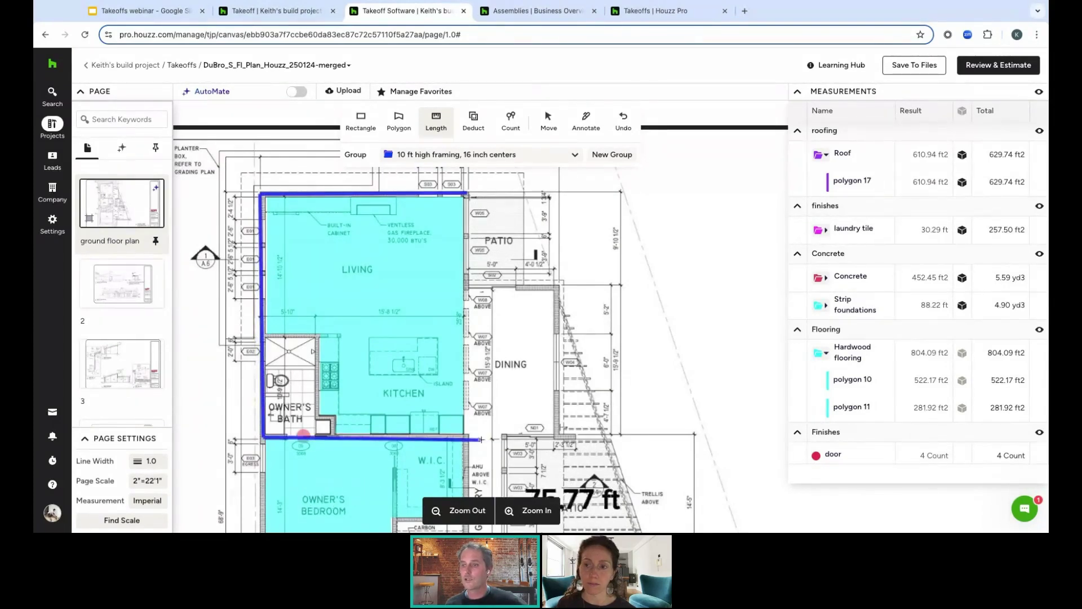
double_click(467, 437)
Trace a second framing length of about 18.7 ft around the owner's bath walls beside the kitchen
click(263, 336)
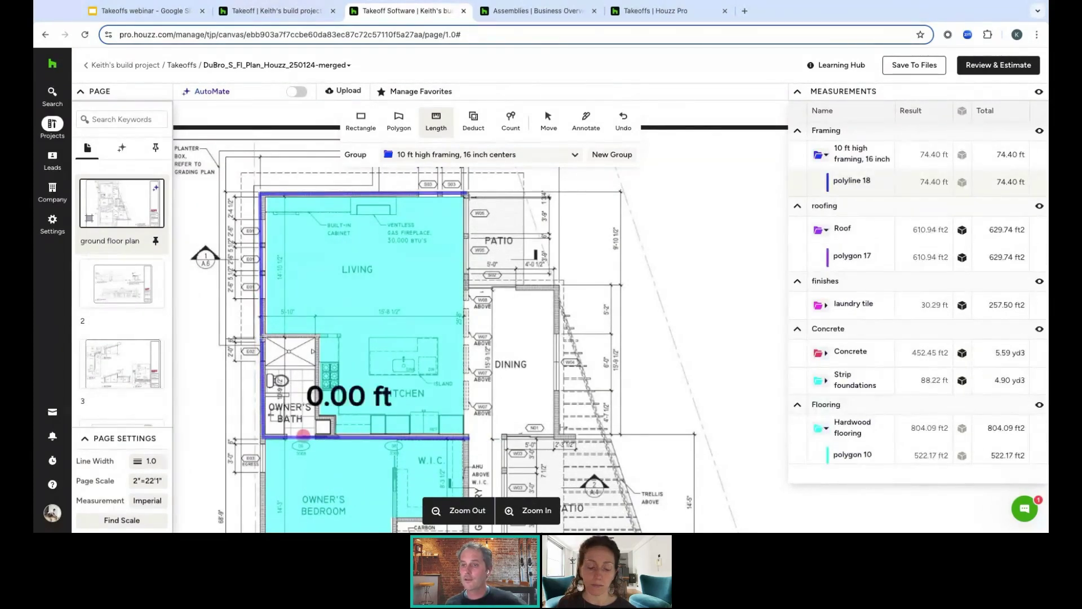
click(317, 336)
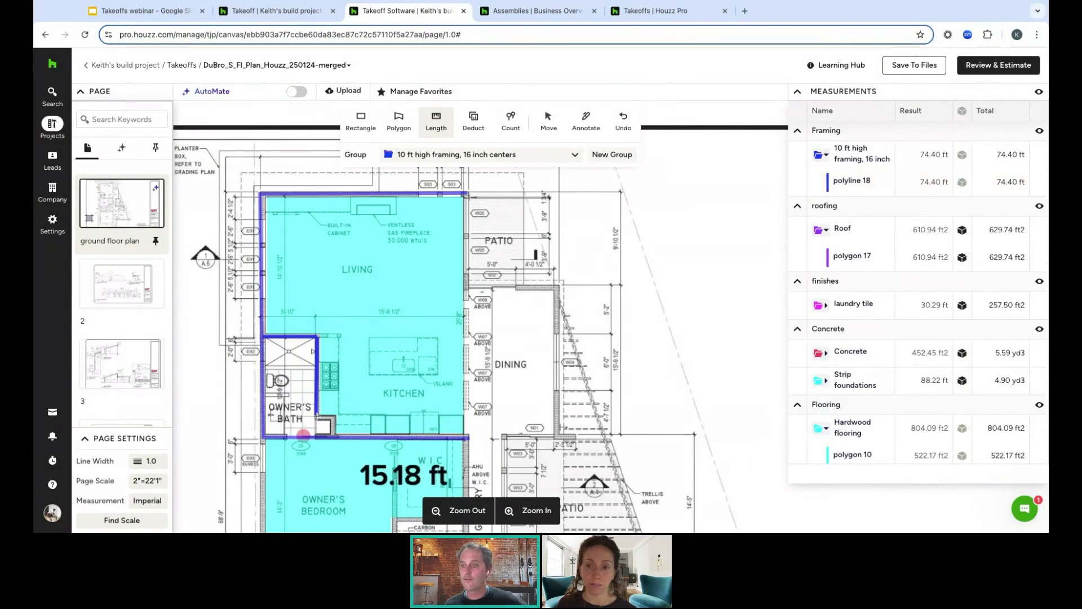
click(318, 417)
click(332, 418)
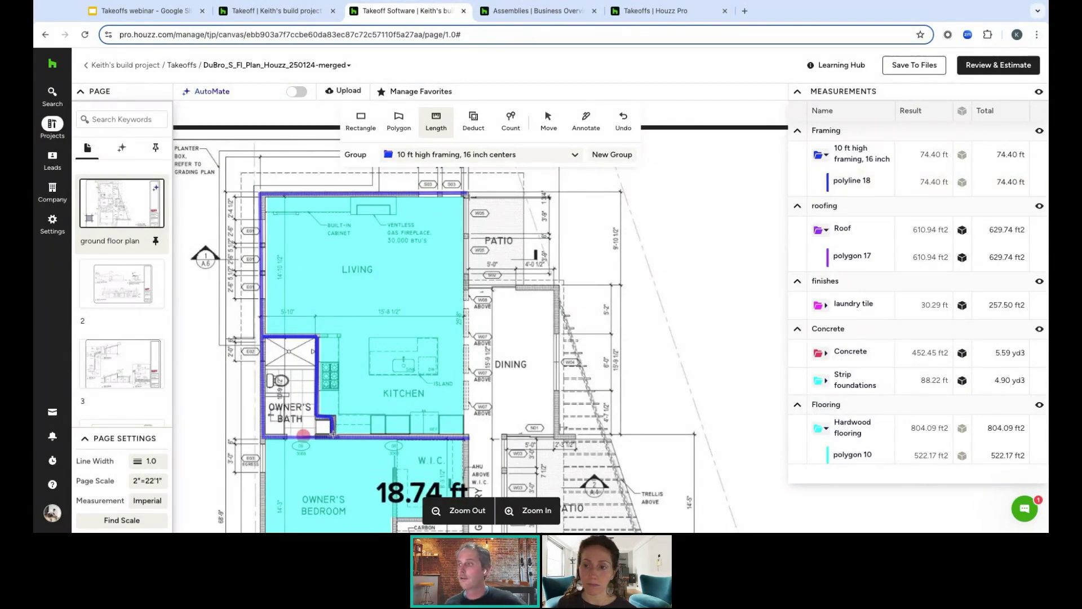
double_click(333, 434)
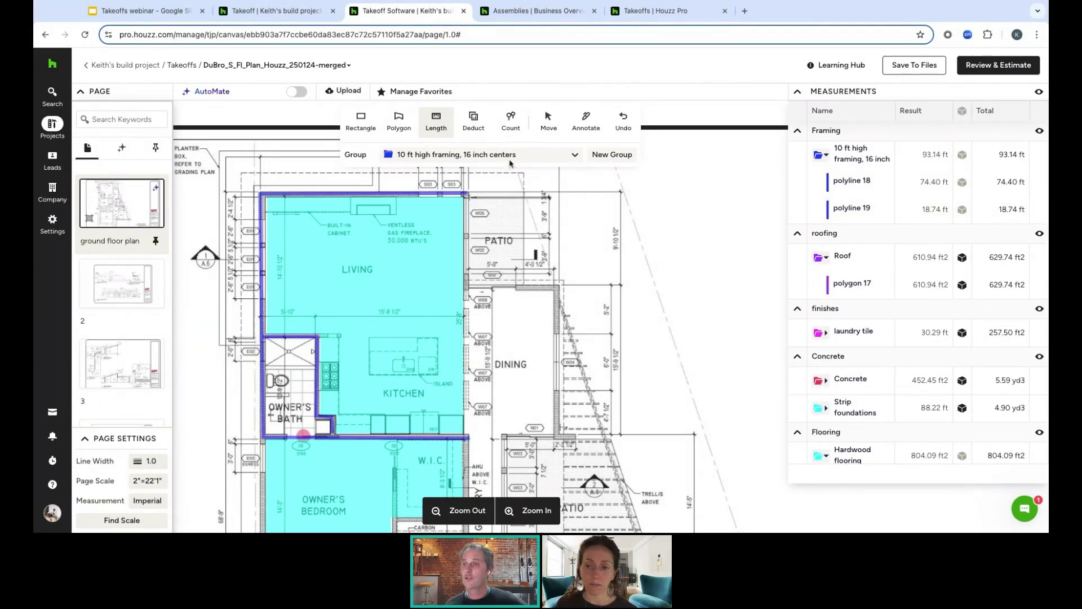
Set up a count measurement assigned to the Door assembly from the finishes category
scroll(526, 216, right, 3)
scroll(526, 216, right, 2)
scroll(525, 216, up, 1)
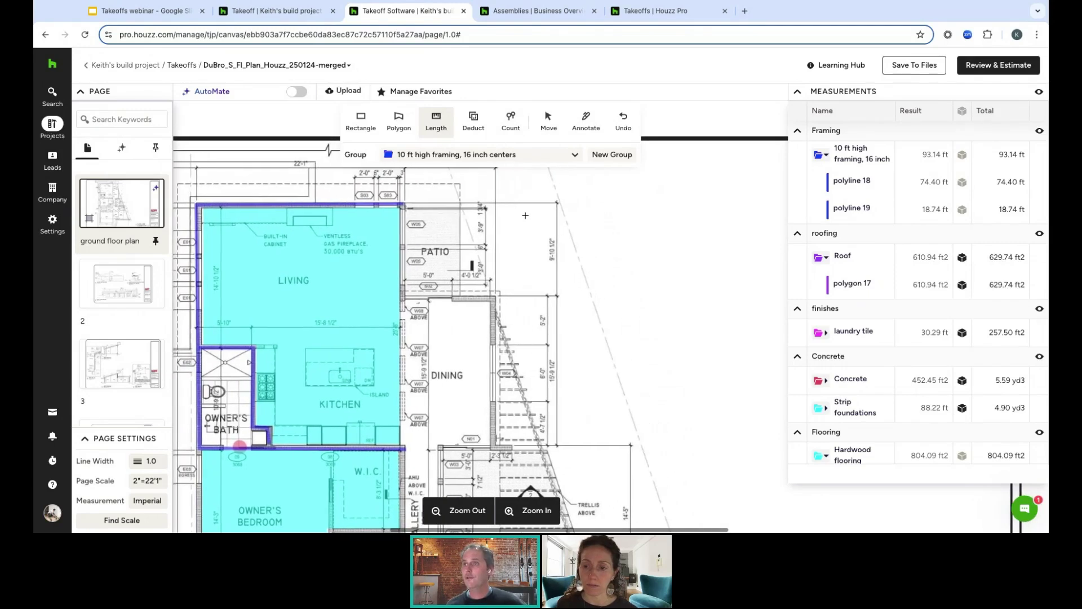
scroll(558, 209, left, 2)
scroll(558, 209, down, 4)
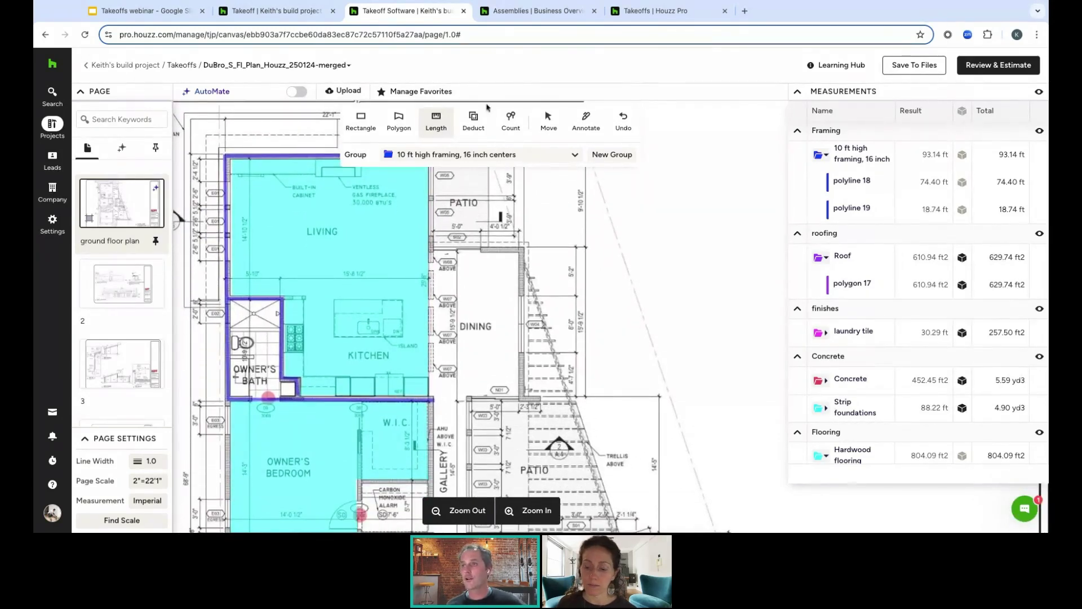
click(509, 118)
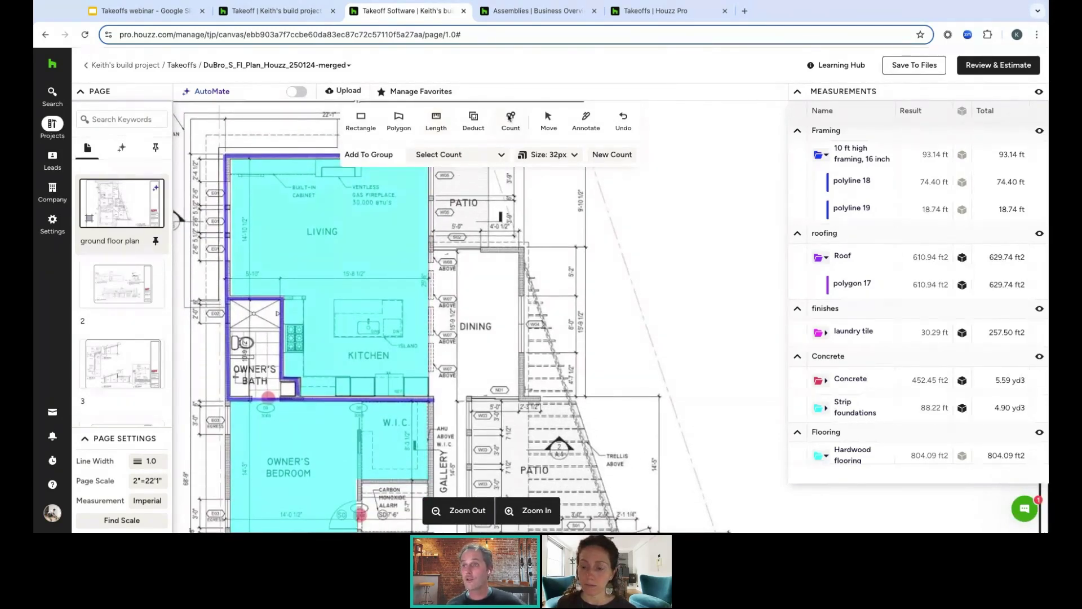
click(502, 157)
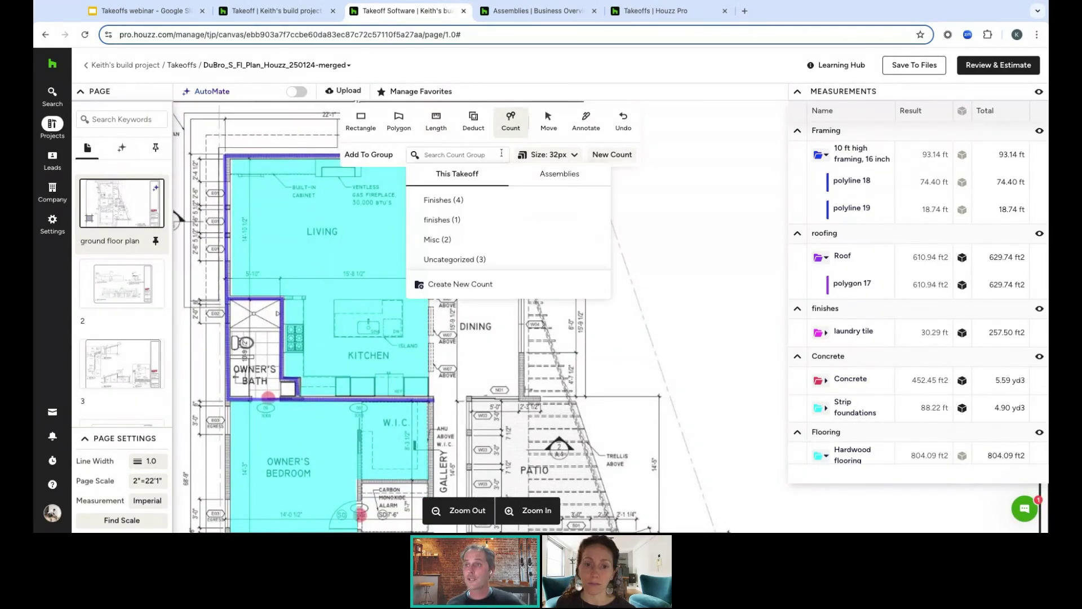
click(567, 175)
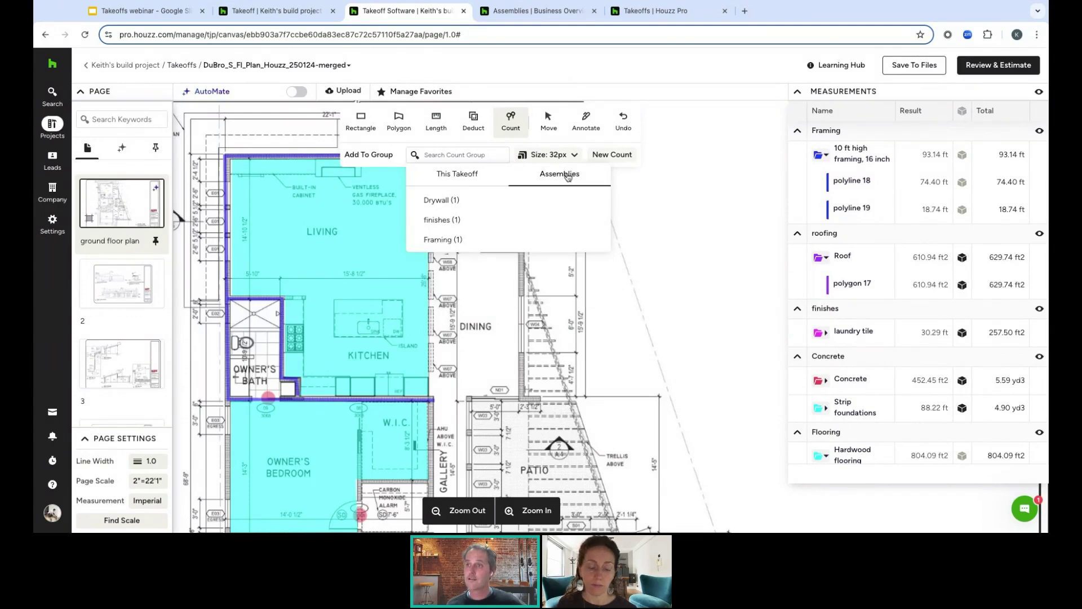
click(457, 221)
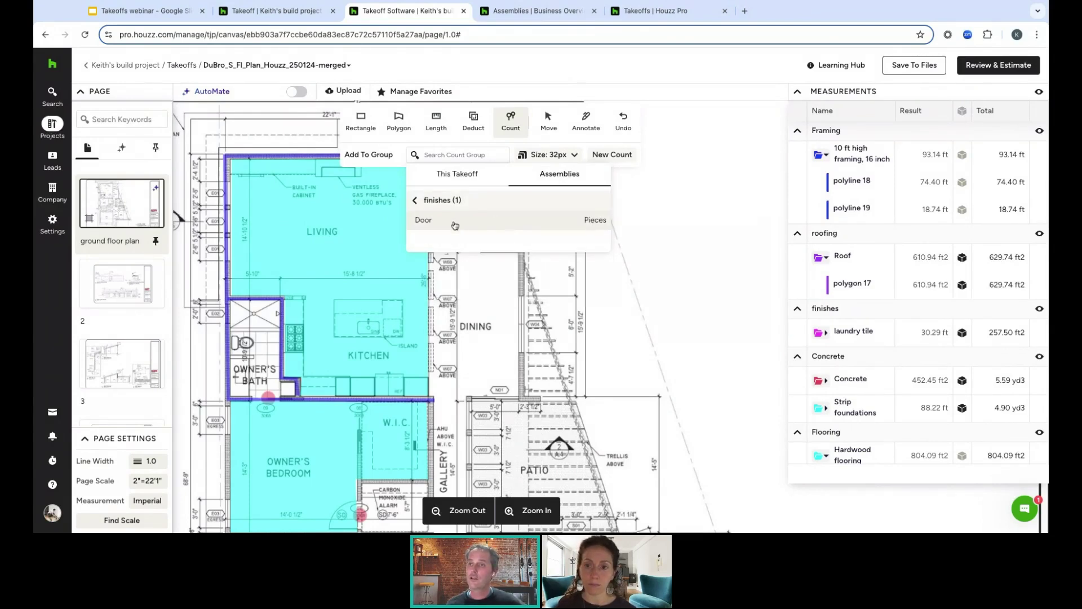
click(457, 223)
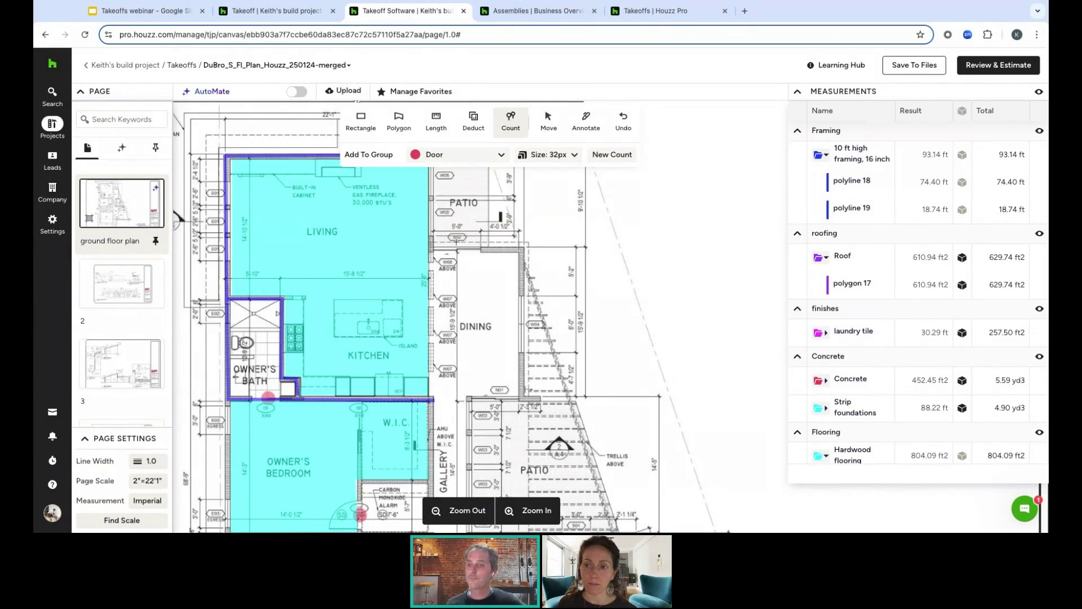
Place six Door count markers at the owner's bath, owner's bedroom, gallery, laundry and mudroom doorways
scroll(455, 241, down, 2)
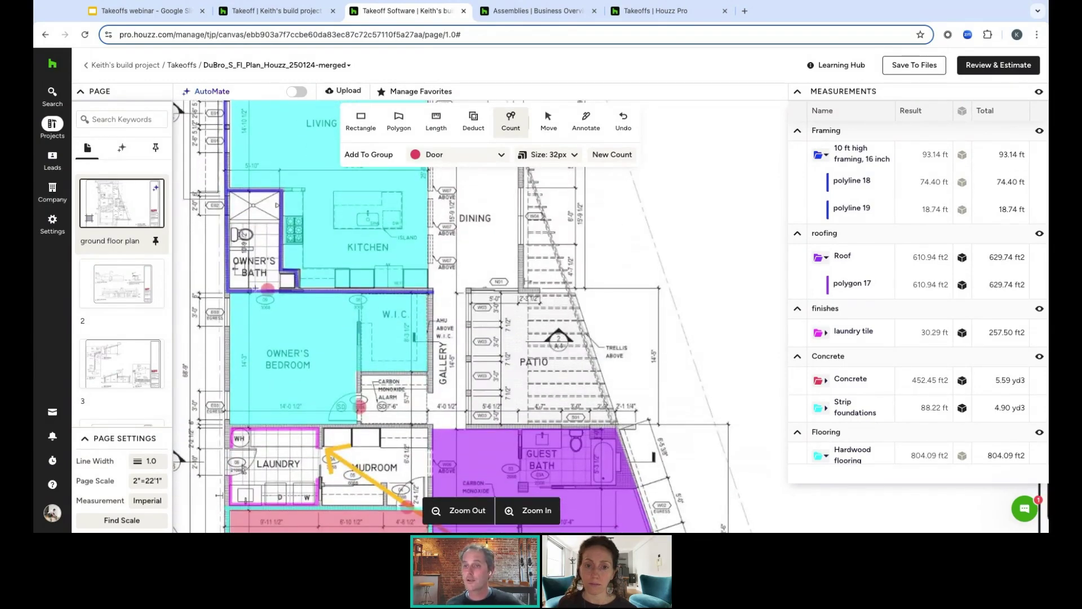
click(356, 415)
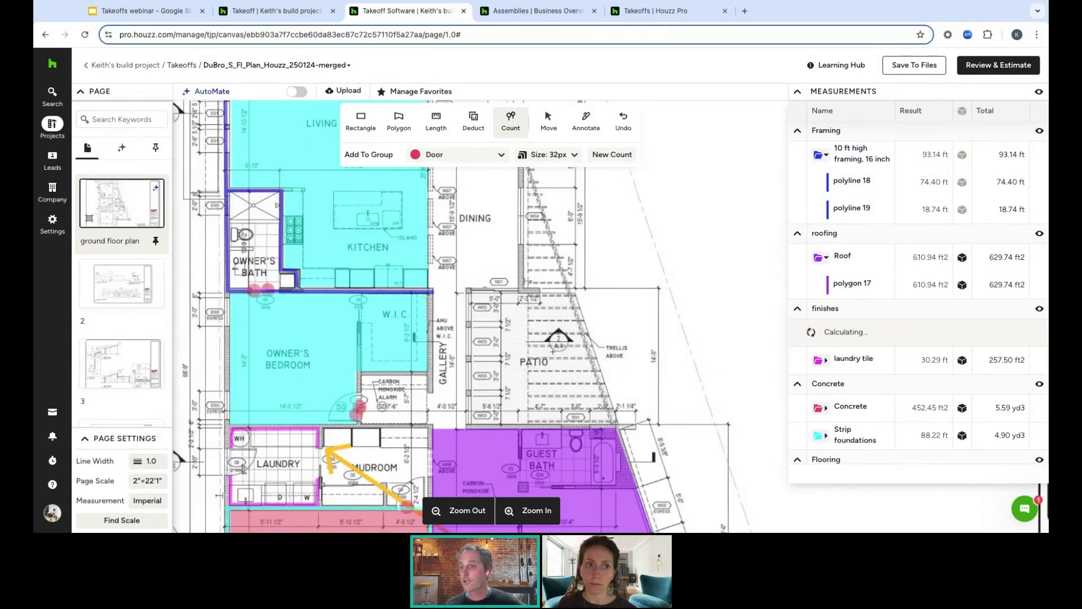
click(428, 408)
scroll(428, 408, down, 3)
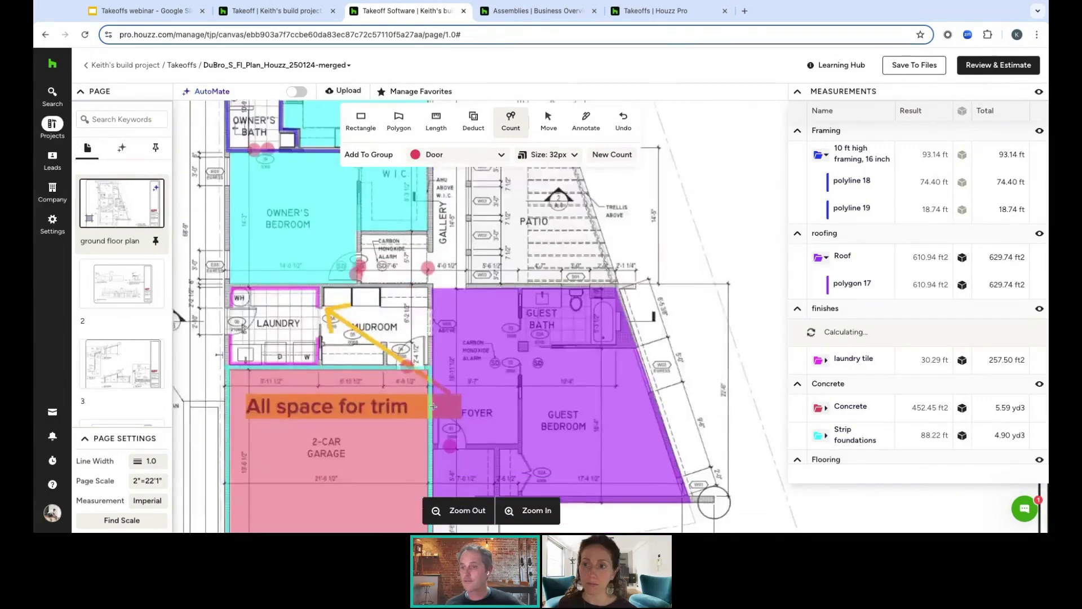
click(315, 308)
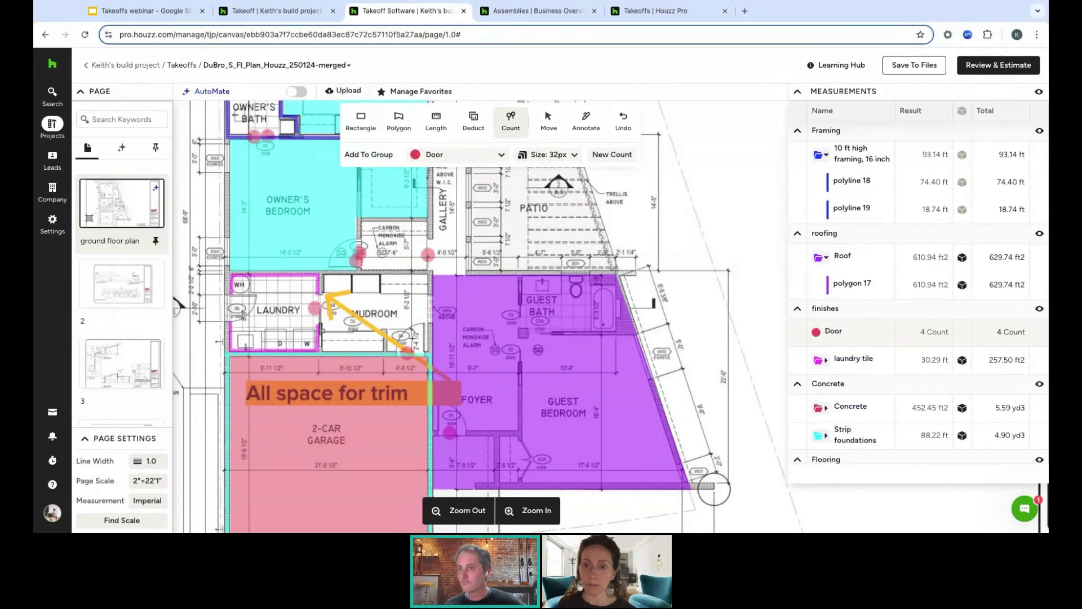
click(428, 306)
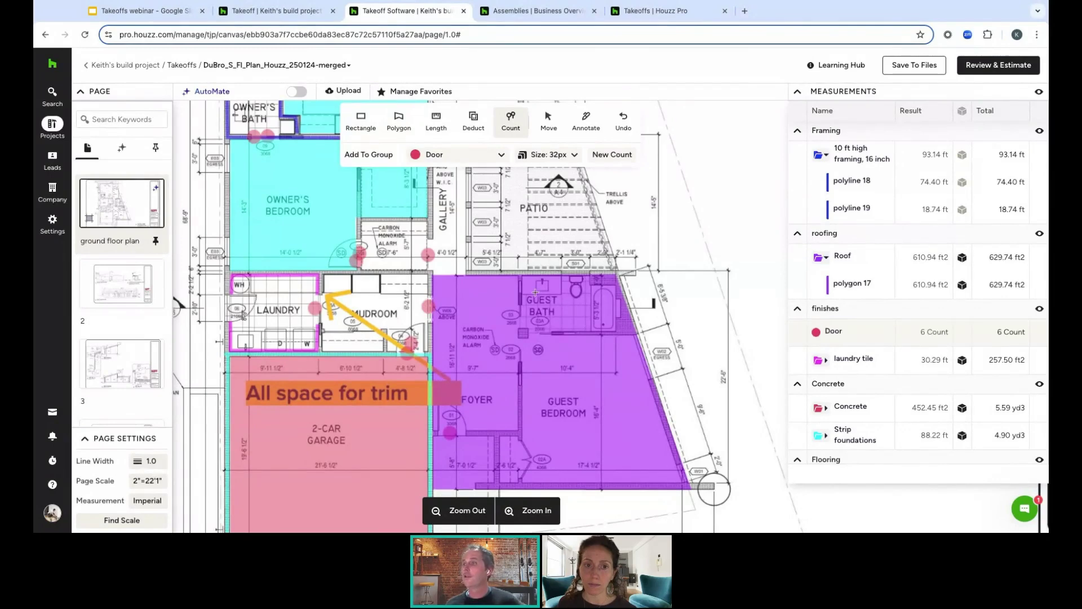
Save the marked-up plans to the project's files and close the notice
scroll(535, 289, right, 1)
scroll(535, 290, up, 2)
scroll(648, 215, left, 2)
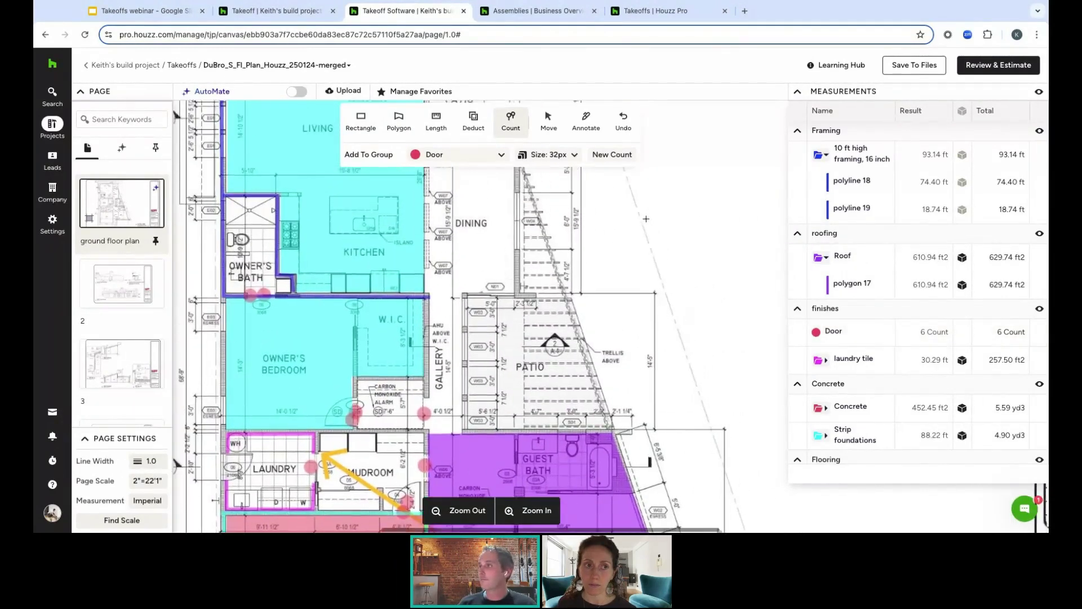
scroll(648, 215, up, 2)
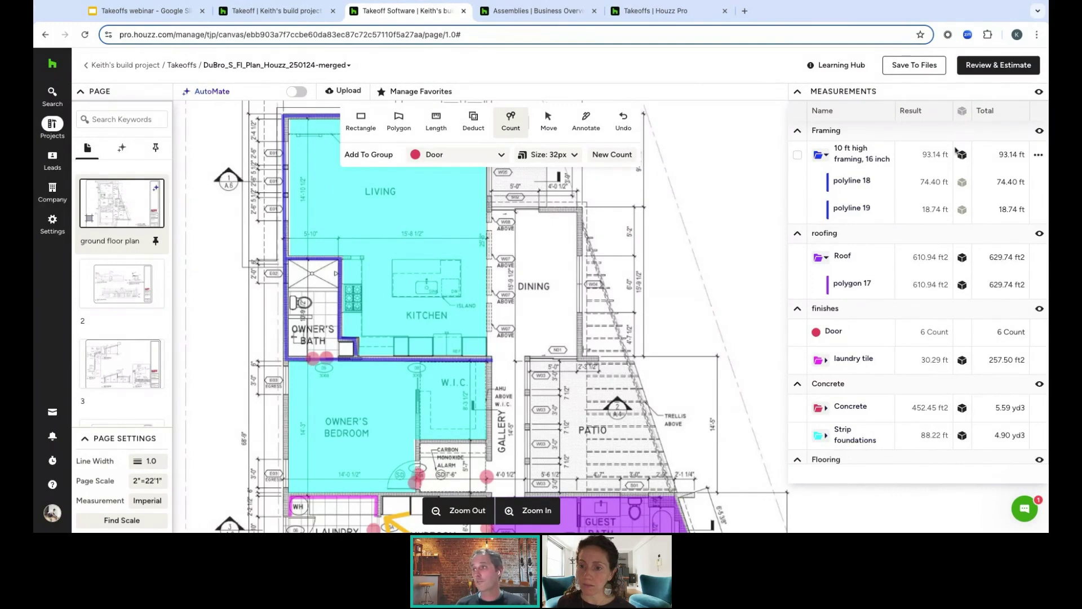
click(917, 67)
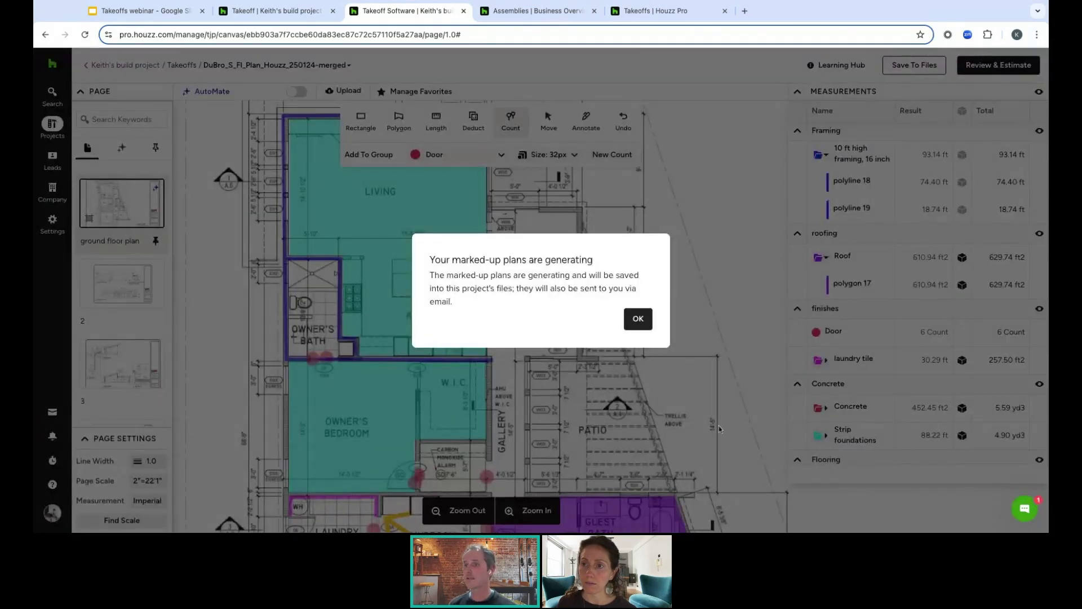
click(637, 319)
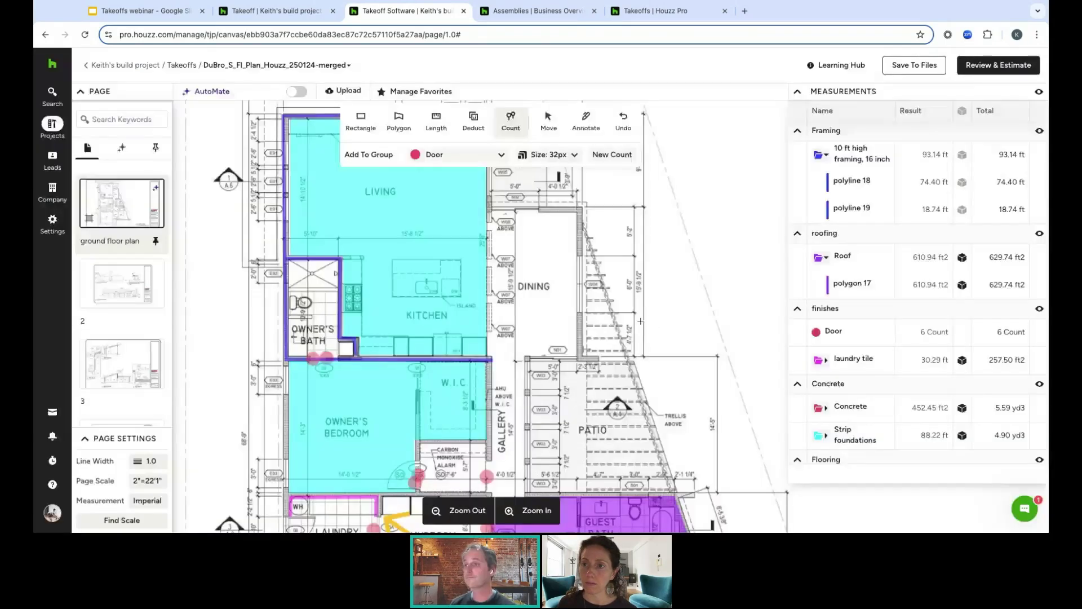
Review the takeoff's measurement summary and create a new estimate from it
click(1023, 64)
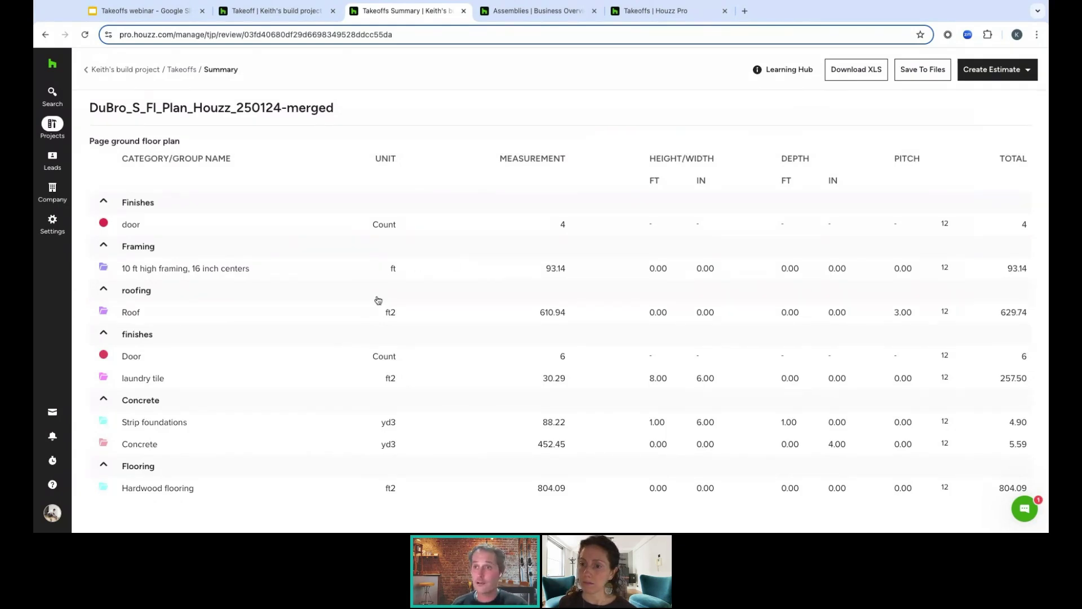
scroll(377, 302, down, 1)
scroll(540, 316, up, 1)
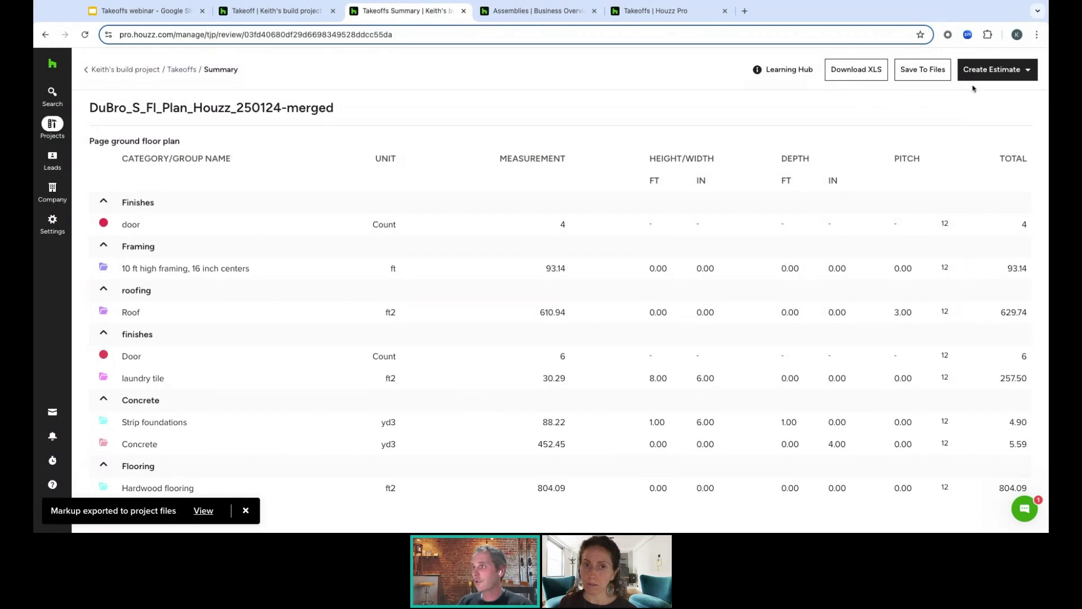
click(1003, 74)
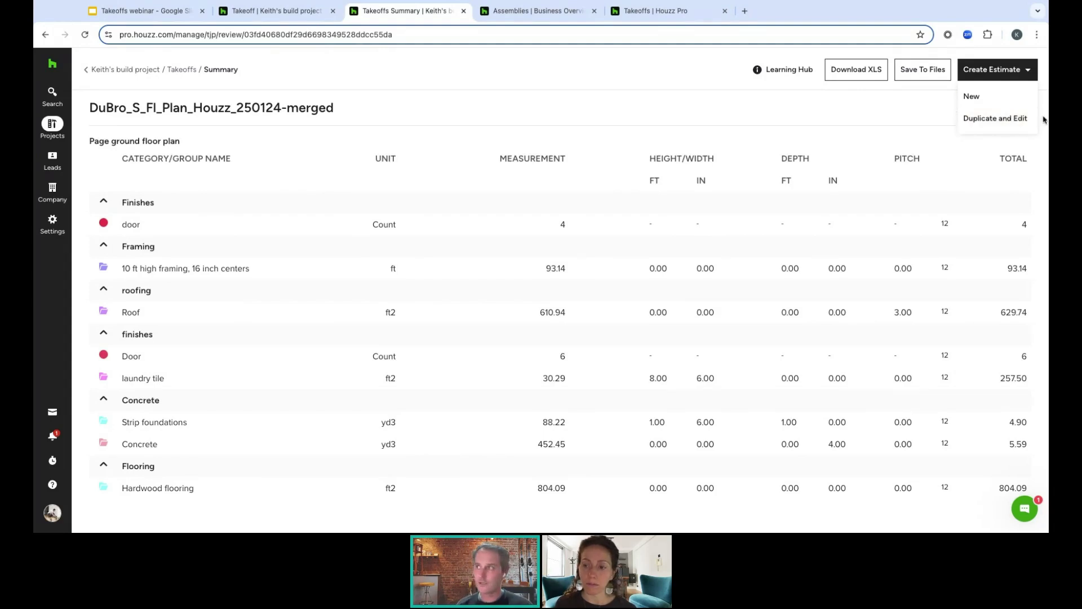
click(987, 100)
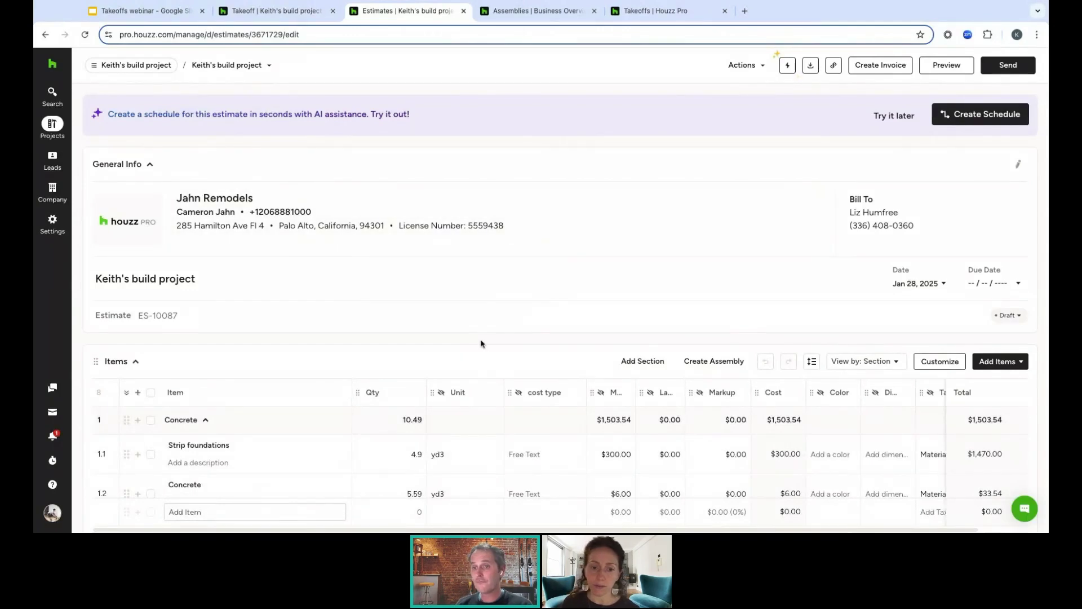
Look through the estimate's items and collapse the roofing, Flooring, Finishes and finishes sections
scroll(481, 347, down, 5)
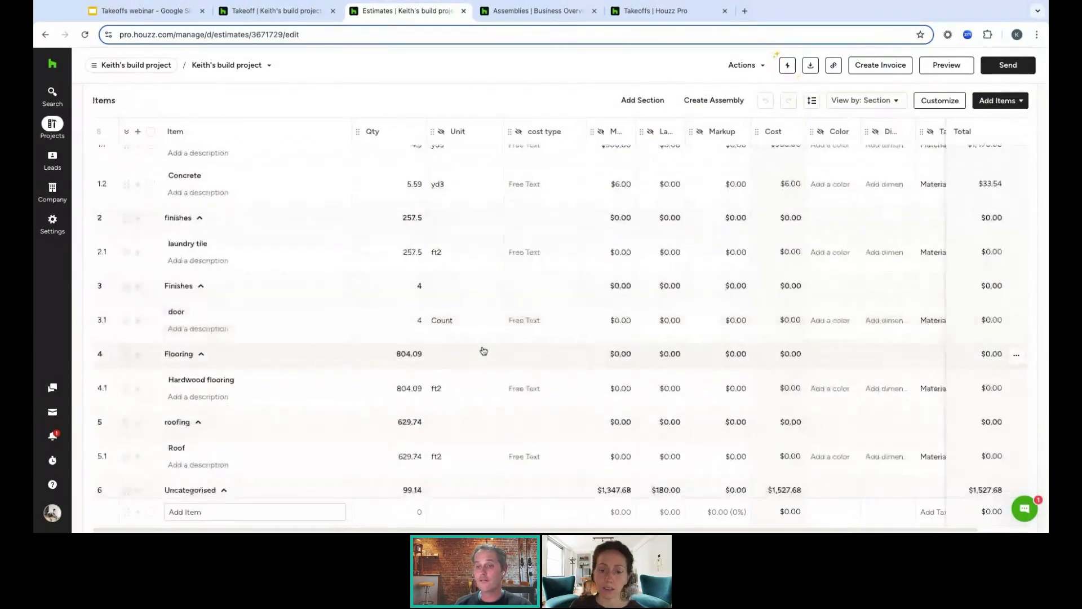
scroll(482, 349, down, 5)
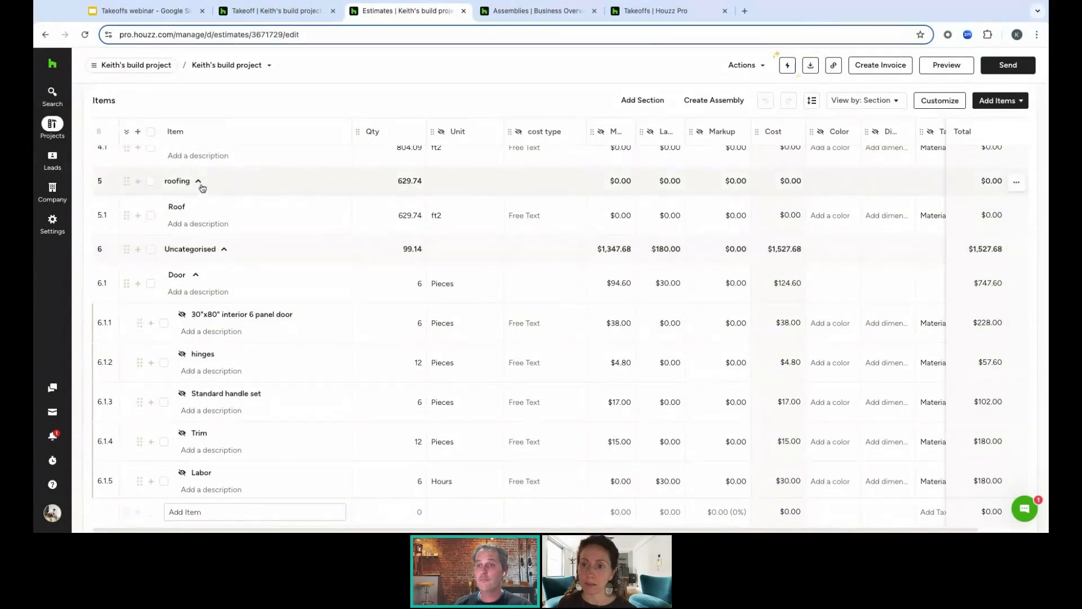
click(201, 184)
scroll(201, 192, up, 2)
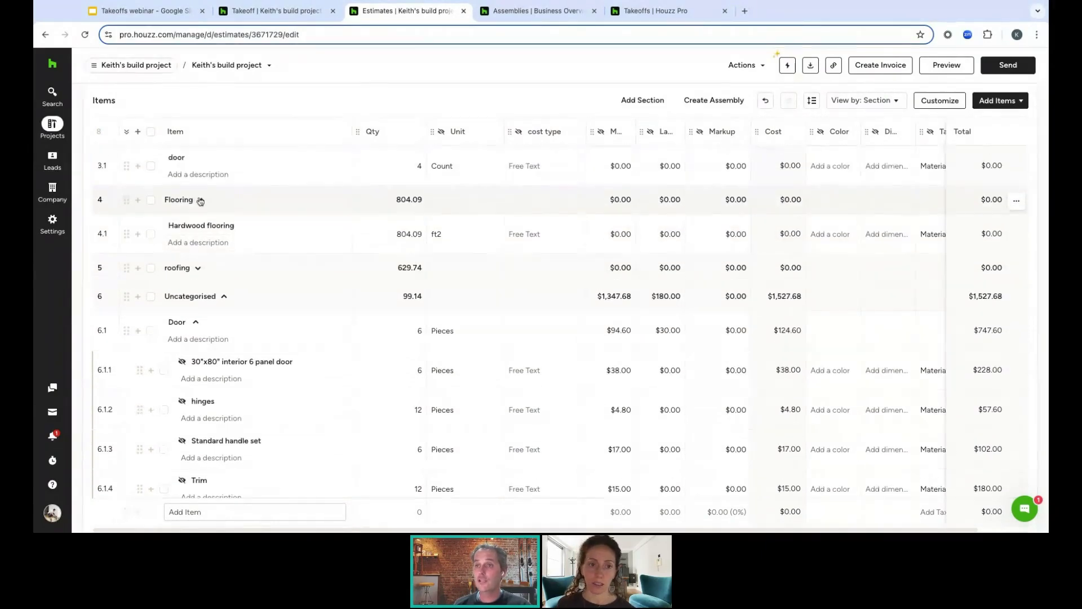
click(200, 201)
scroll(202, 214, up, 2)
click(202, 221)
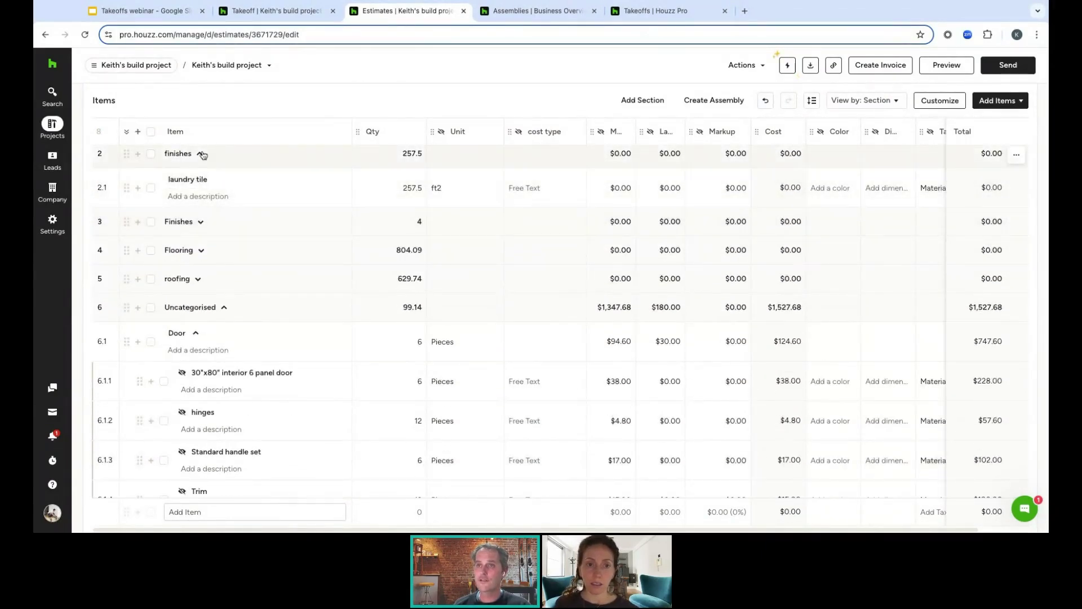
click(202, 154)
Examine the Door assembly's items and total, collapse it, and examine the items of the 10 ft high framing assembly
scroll(304, 262, down, 2)
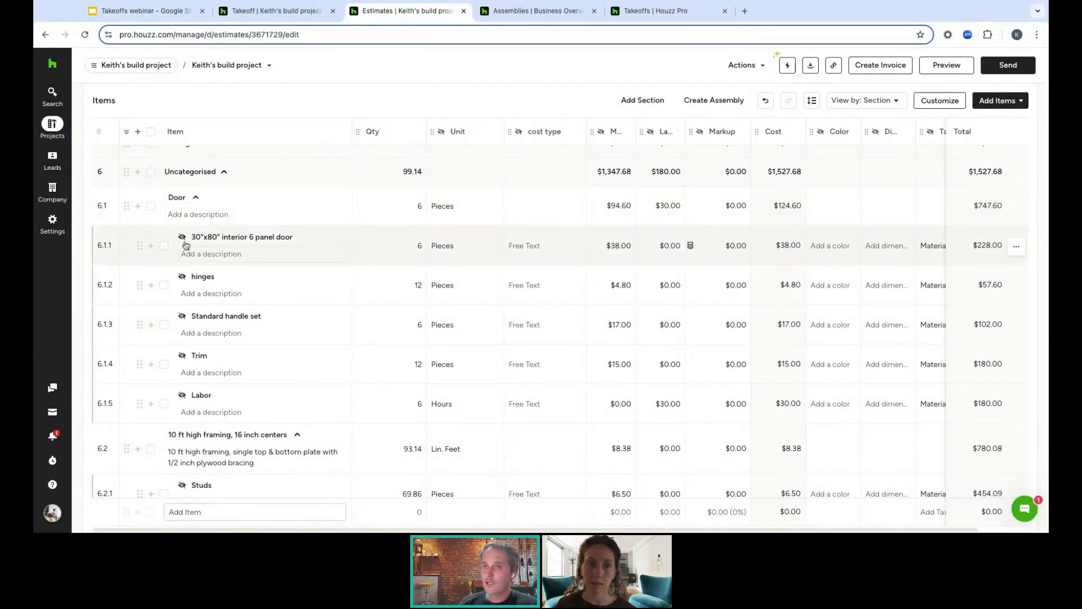
mouse_move(183, 237)
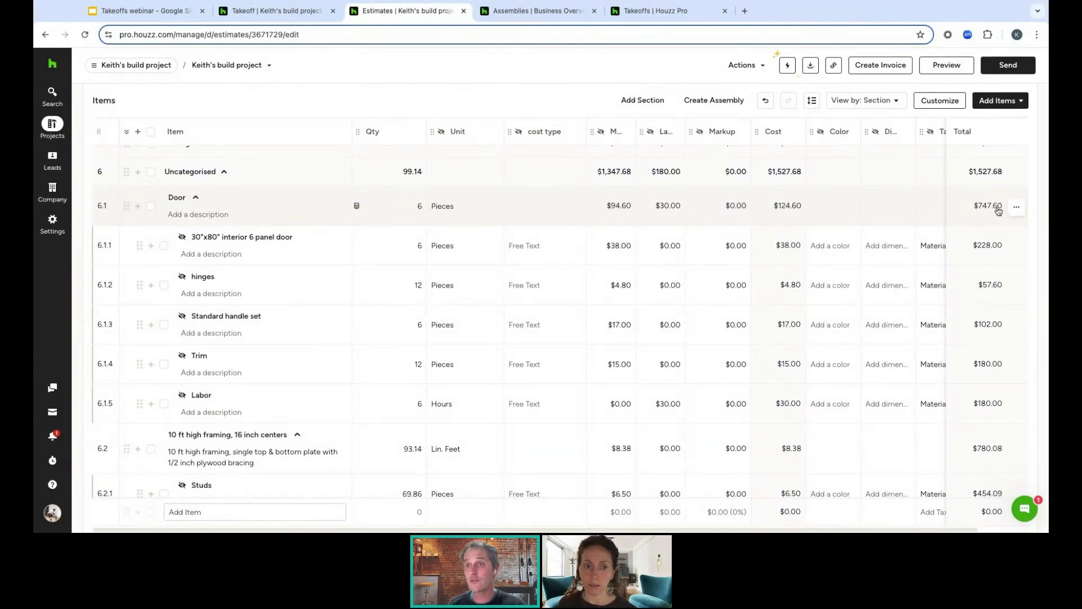
click(196, 198)
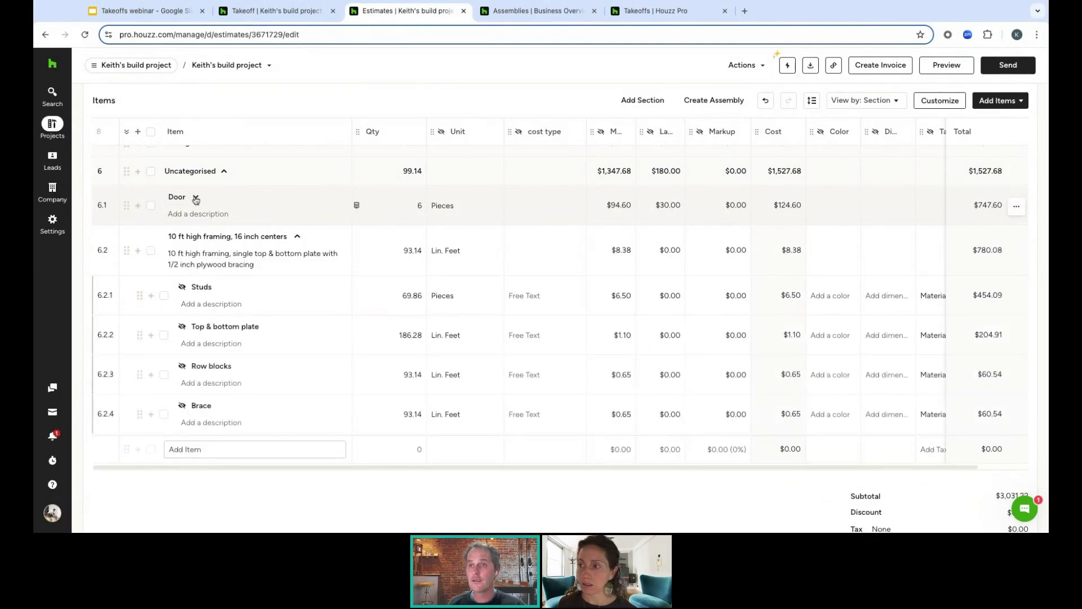
scroll(257, 258, down, 1)
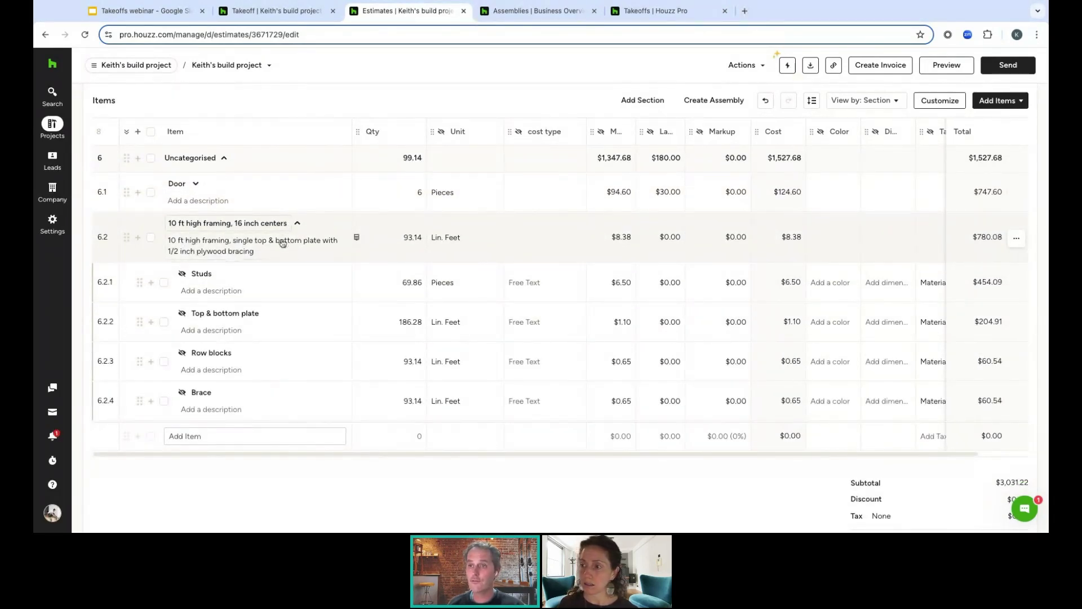
Review the quantities, unit costs and line totals of the framing assembly's studs, plates, row blocks and brace in the estimate
scroll(232, 252, down, 1)
scroll(221, 285, down, 1)
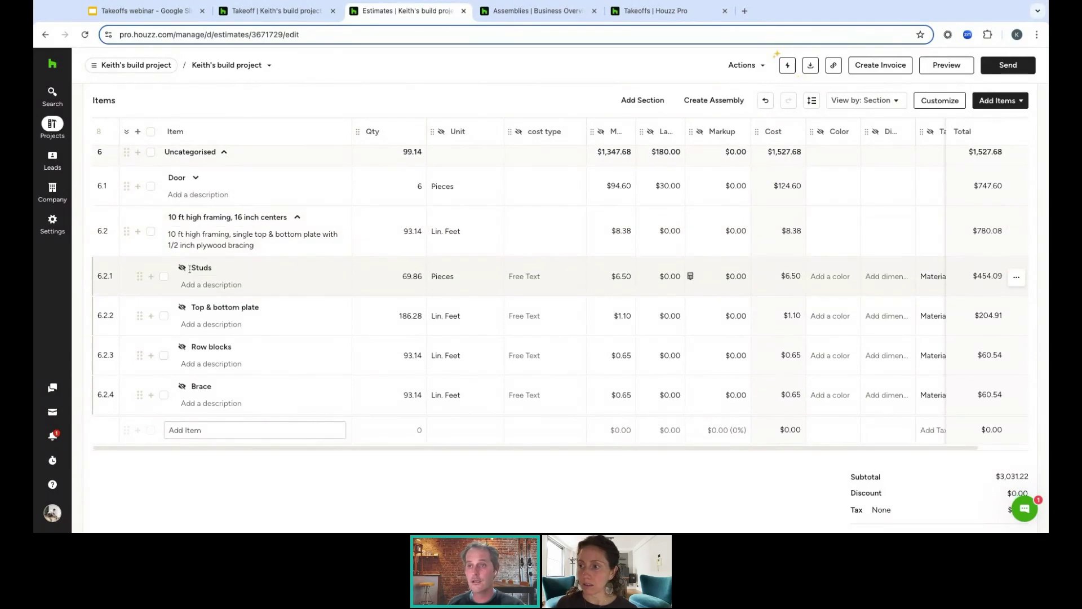
scroll(397, 264, up, 1)
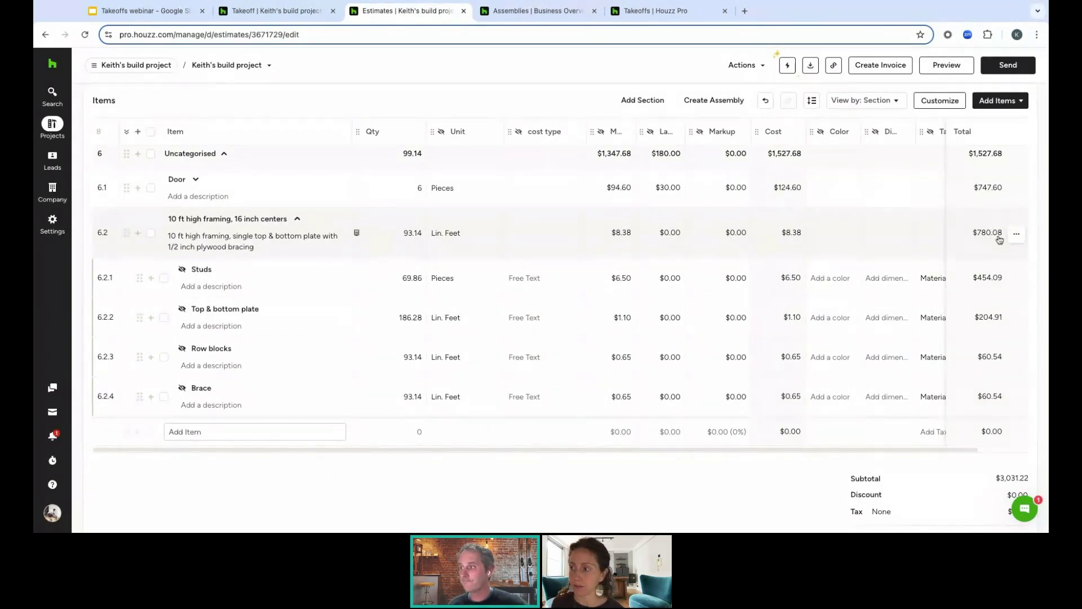
scroll(995, 245, down, 1)
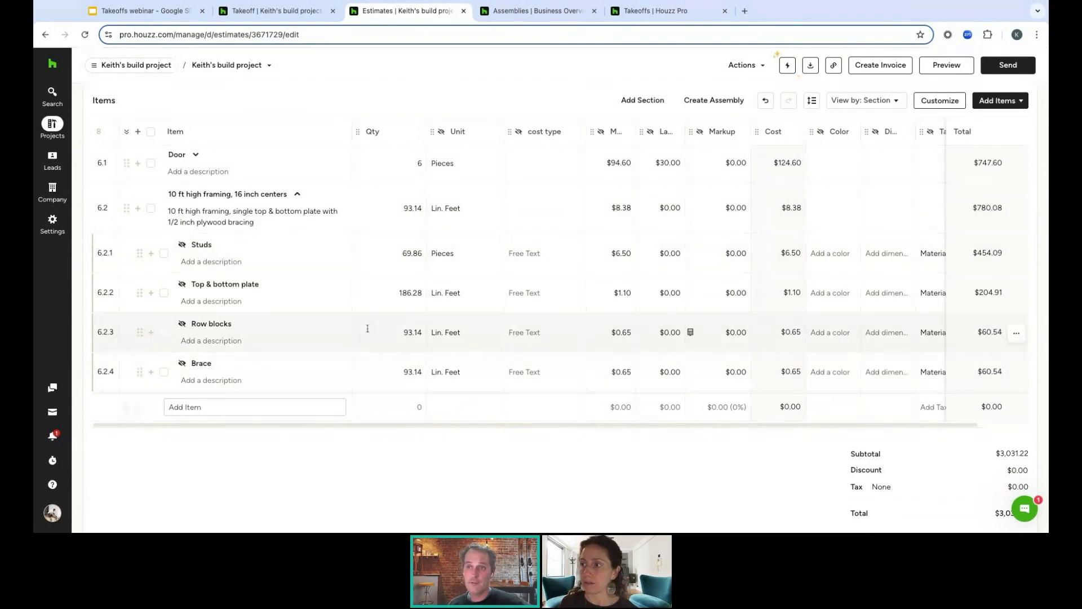
scroll(351, 353, up, 2)
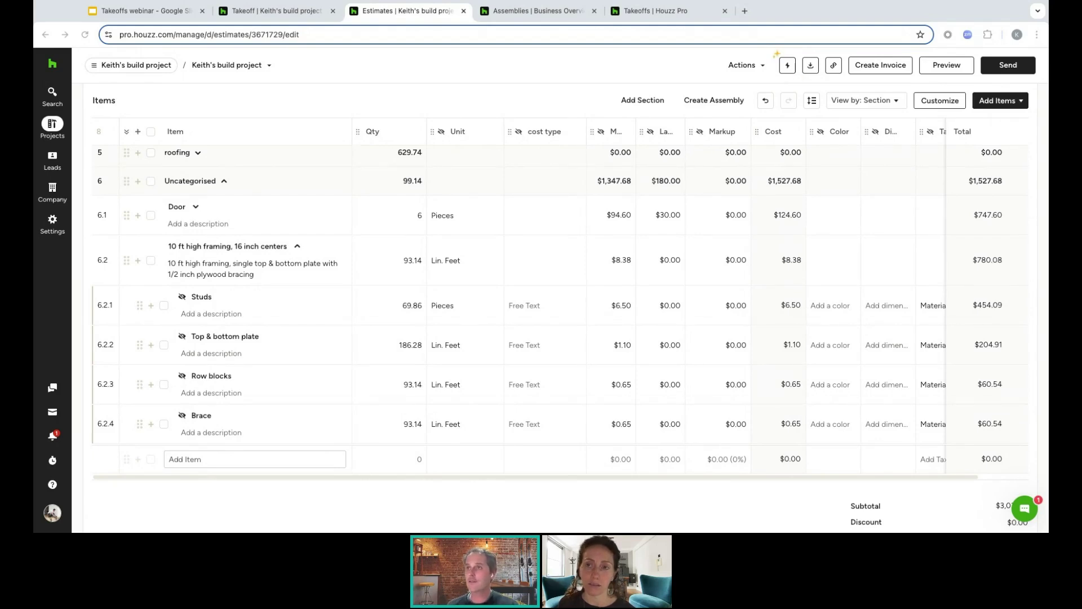
Open the 10 ft high framing, 16 inch centers assembly from the company's assemblies list and examine its item quantities and costs
click(538, 17)
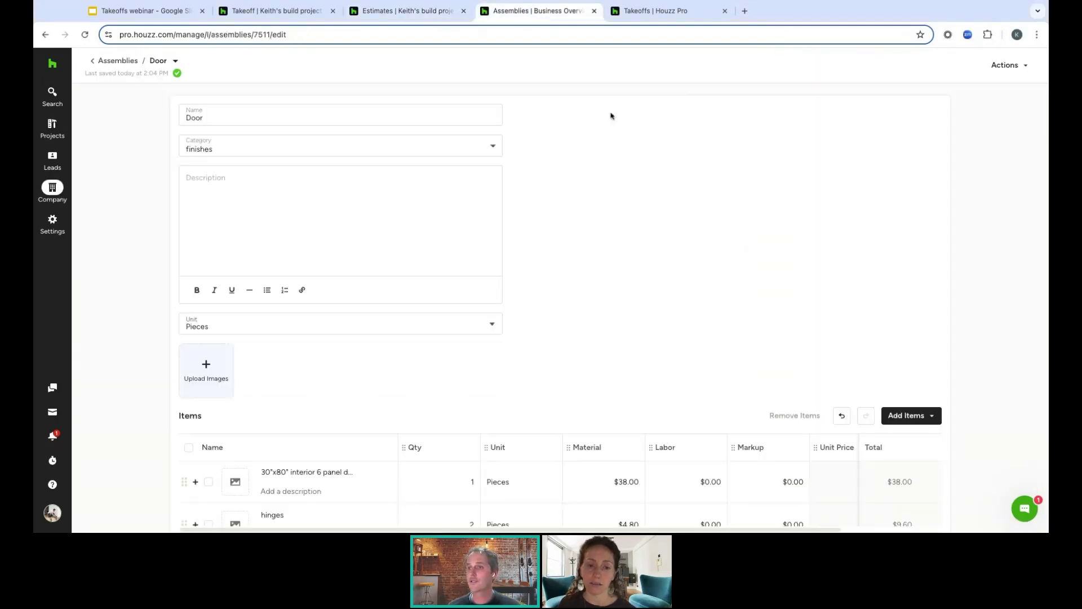
scroll(603, 307, down, 2)
scroll(541, 265, up, 2)
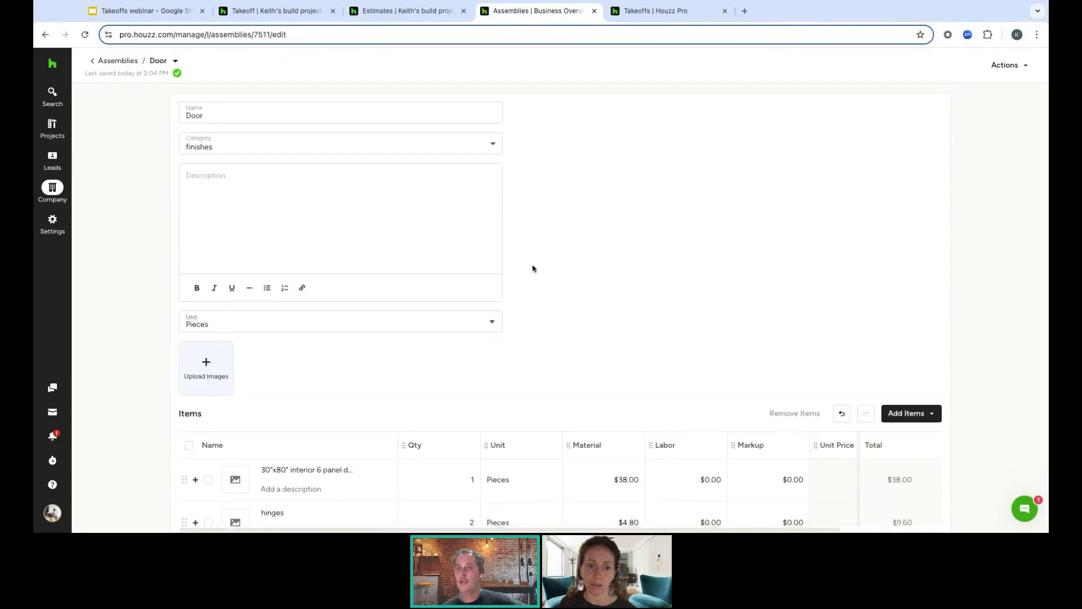
click(116, 61)
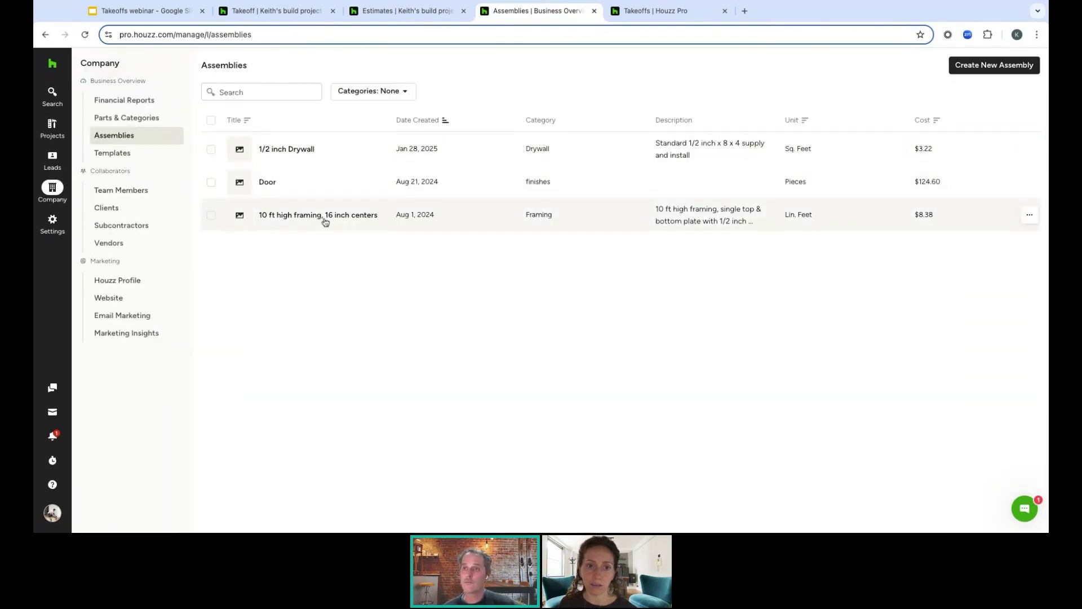
click(325, 222)
scroll(534, 336, down, 2)
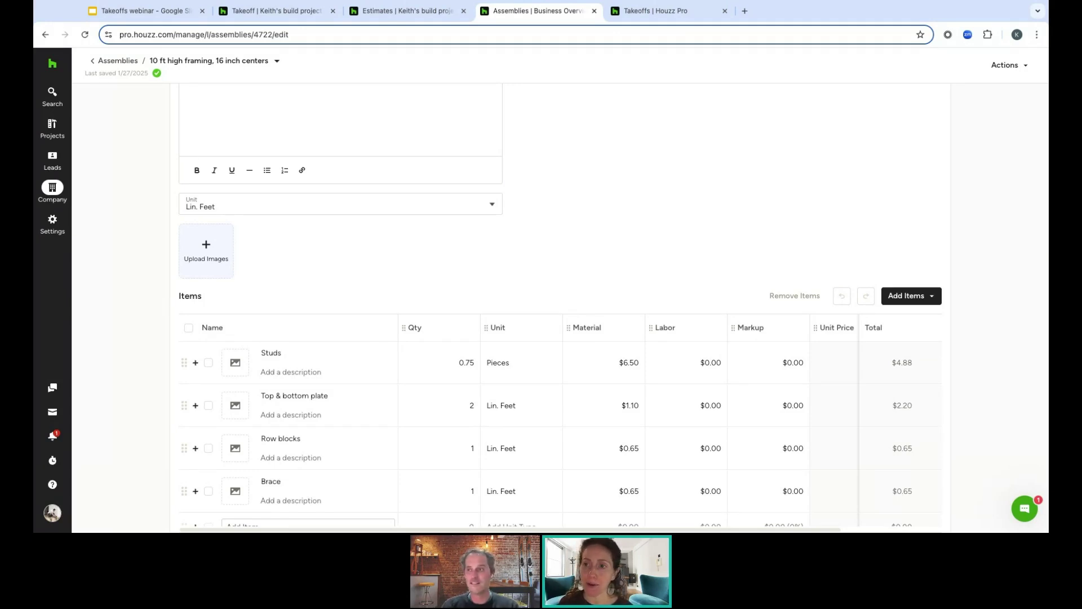
Revisit the project's takeoffs list and the estimate, and switch to the Takeoffs webinar presentation in Google Slides to review the covered topics
click(297, 13)
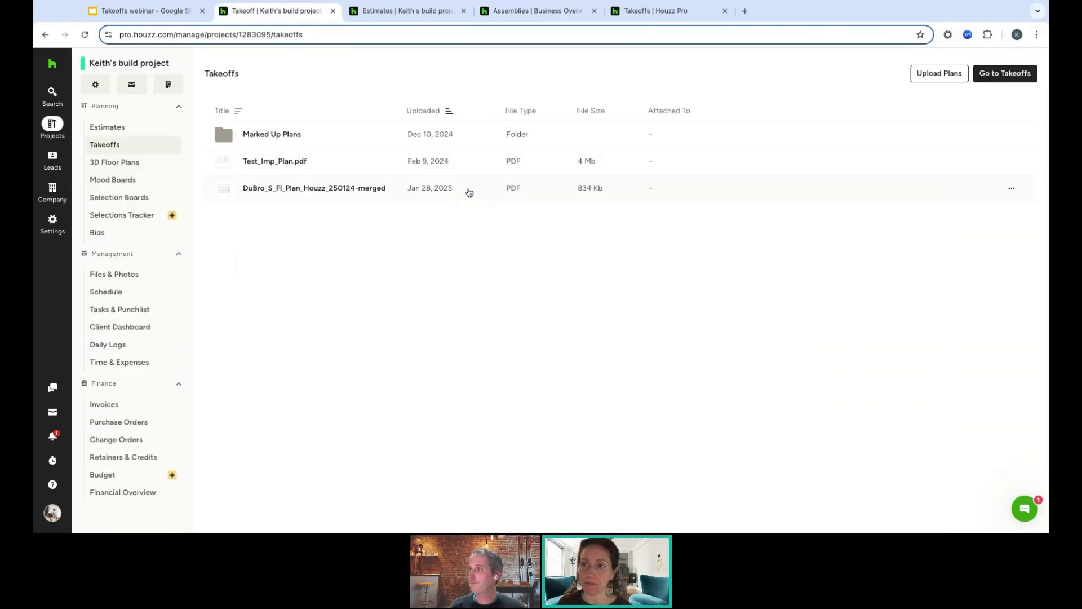
click(403, 13)
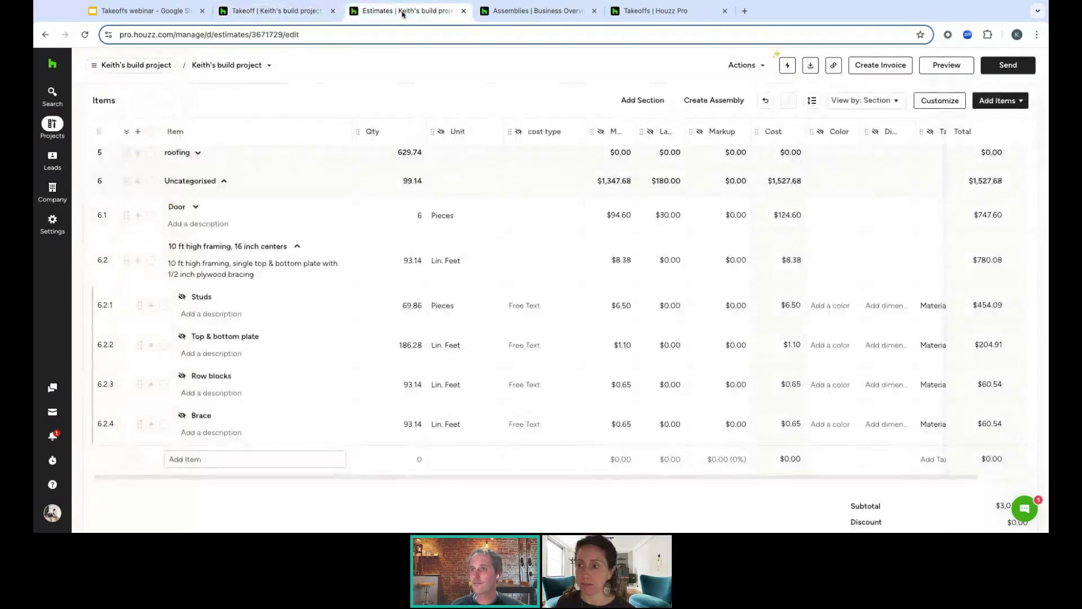
click(278, 13)
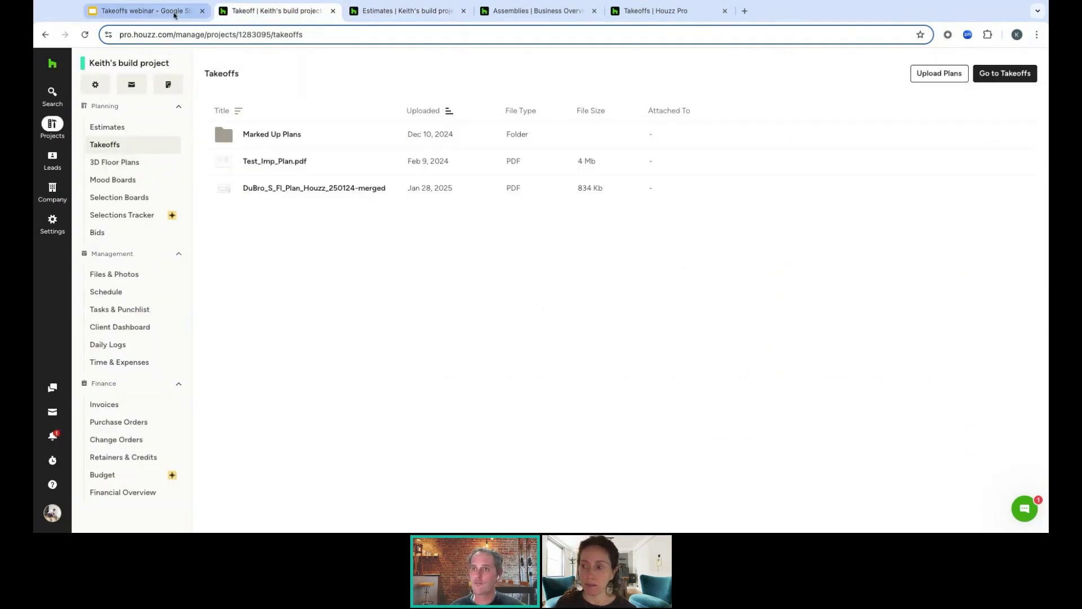
click(175, 14)
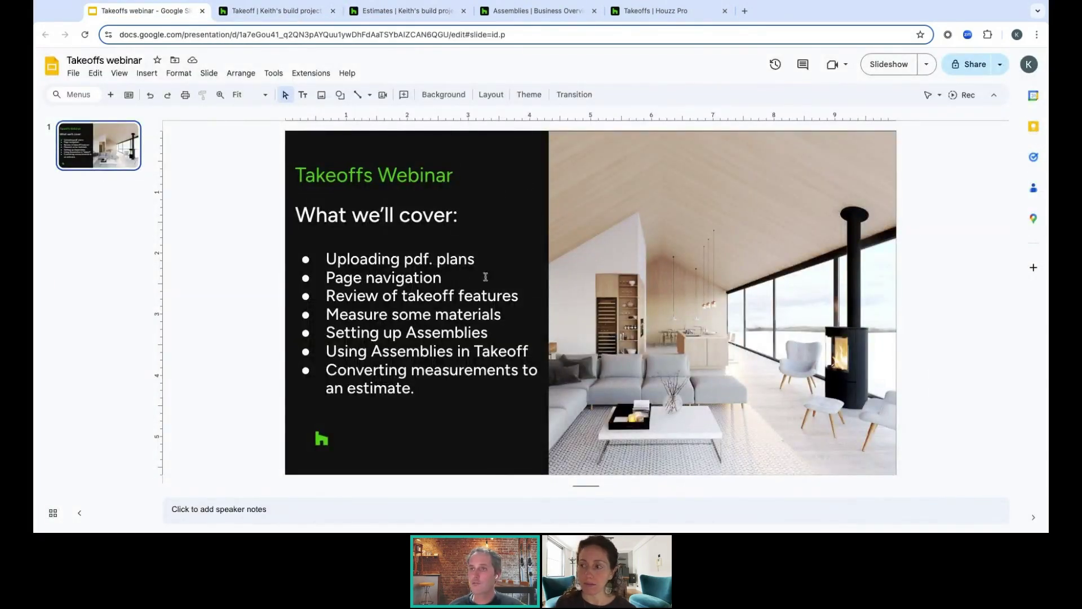
Switch back to Houzz Pro, view the support chat's help options from the estimate, and close the chat
click(293, 14)
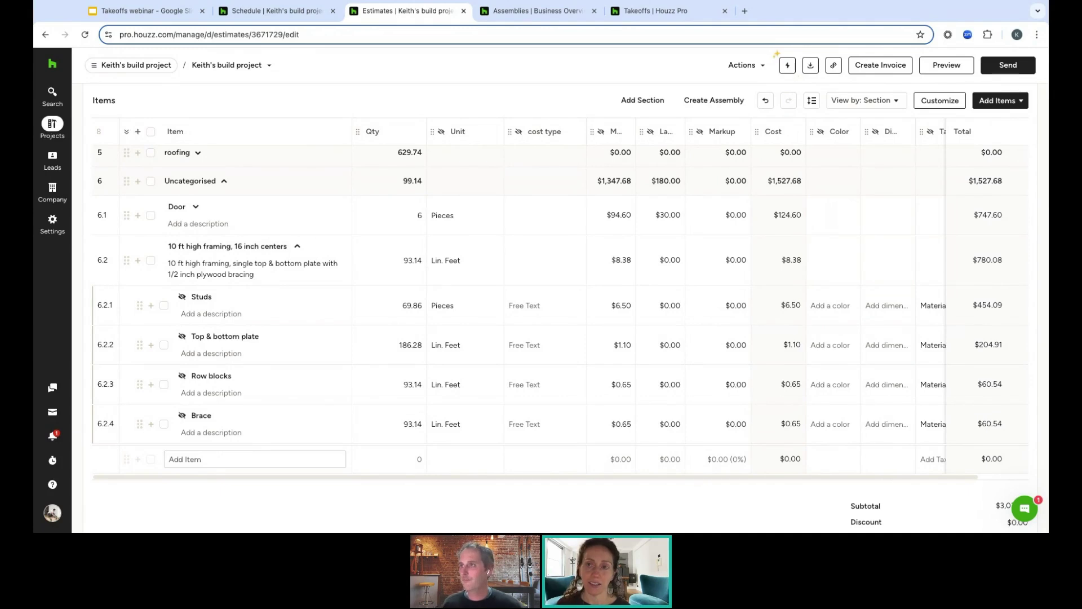
click(1022, 509)
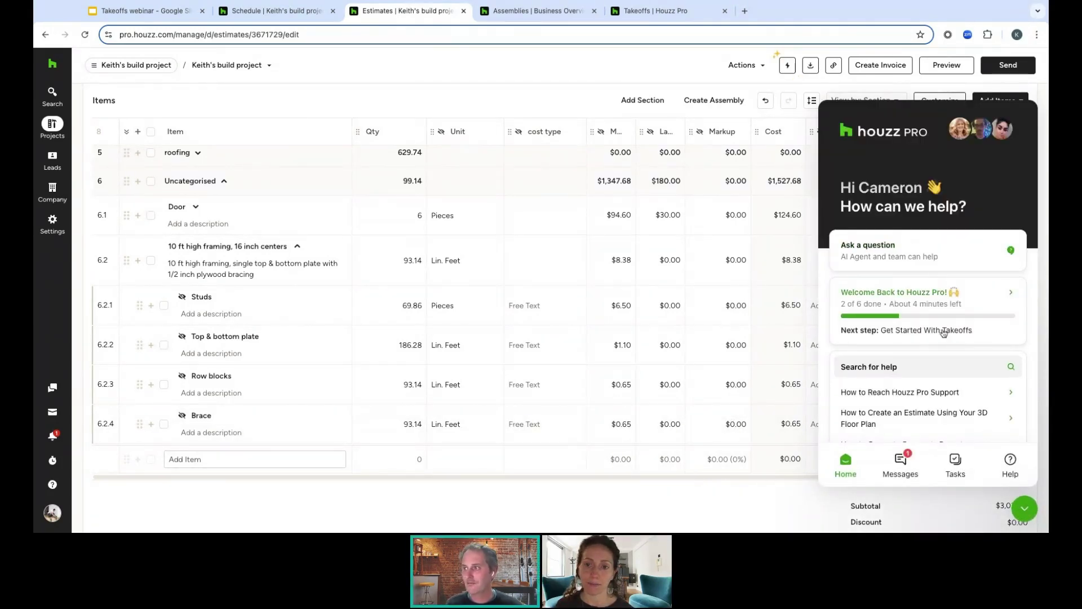
click(1027, 509)
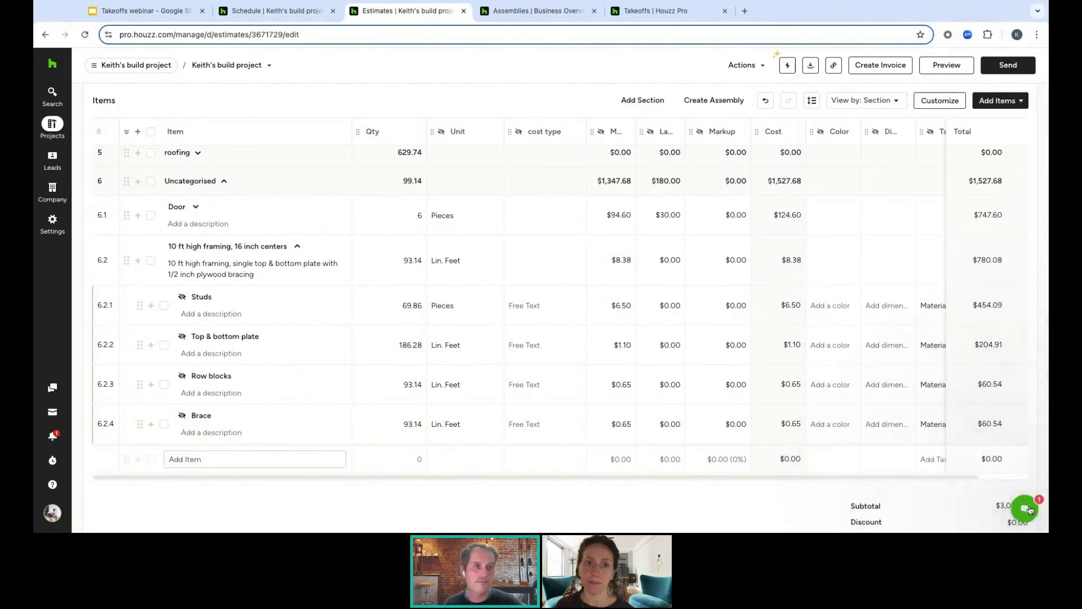